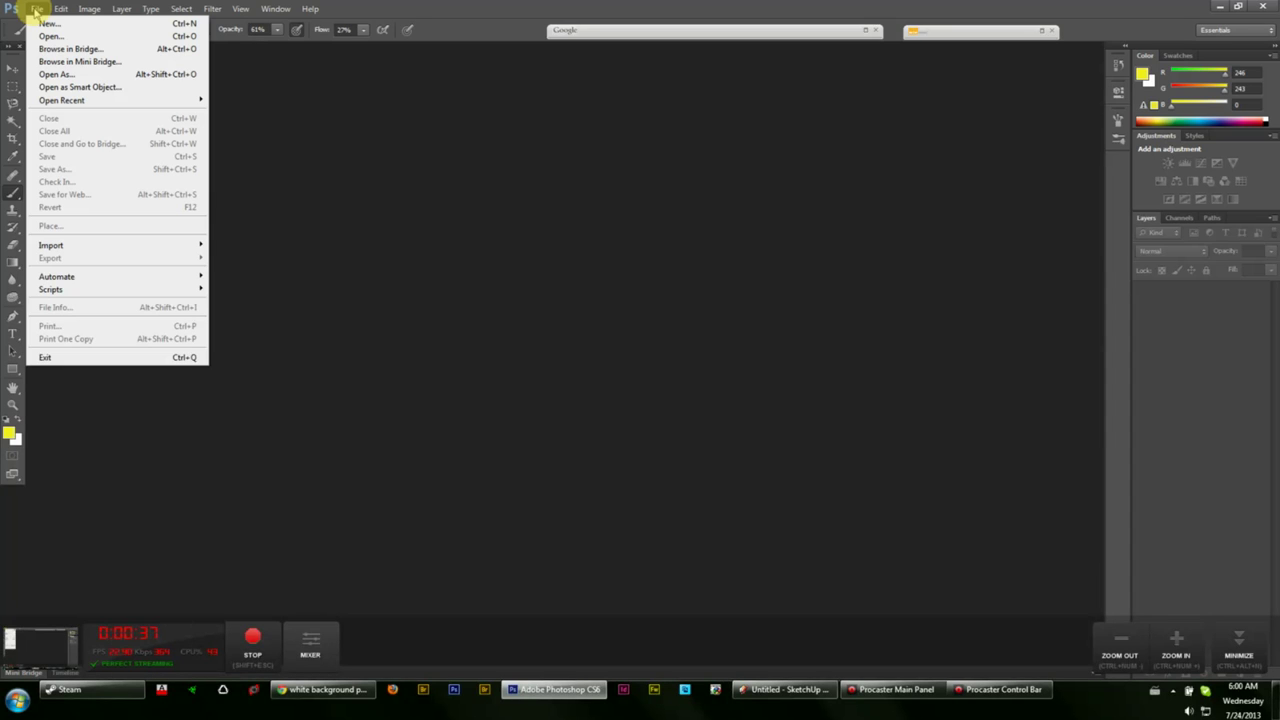
- Start a new document named Example, keeping the Custom preset
left_click(50, 22)
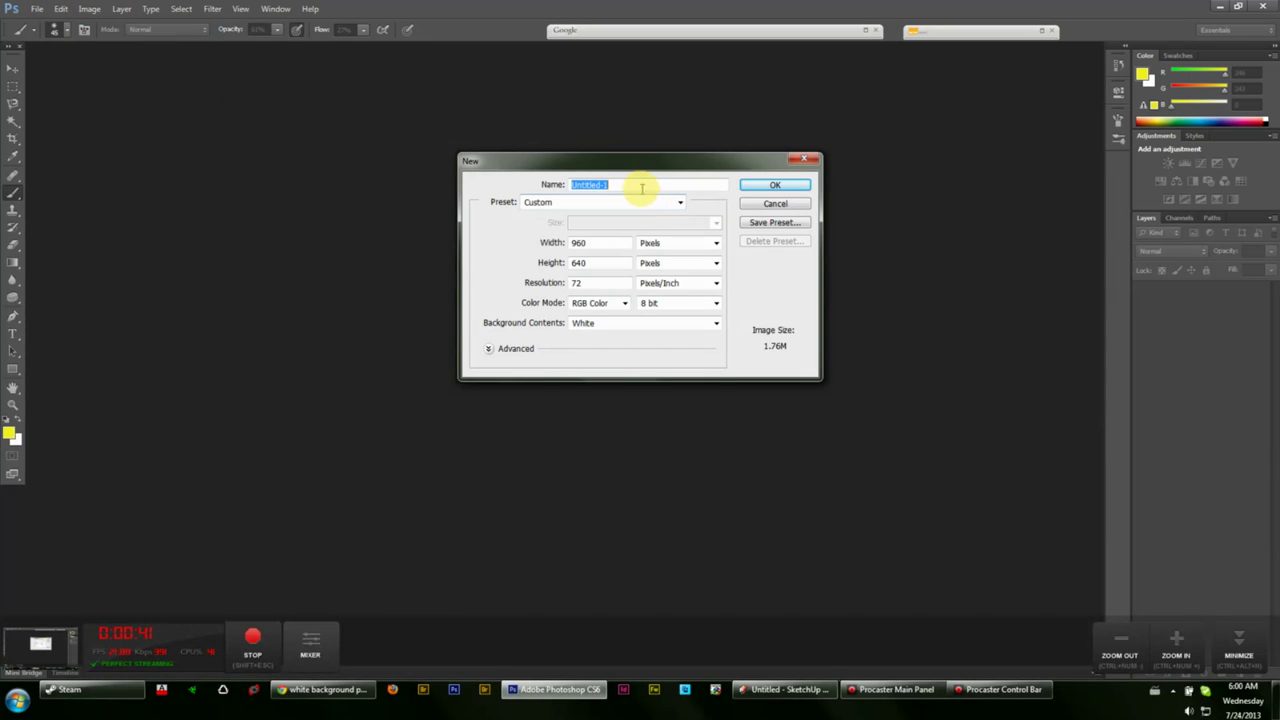
type("Exit")
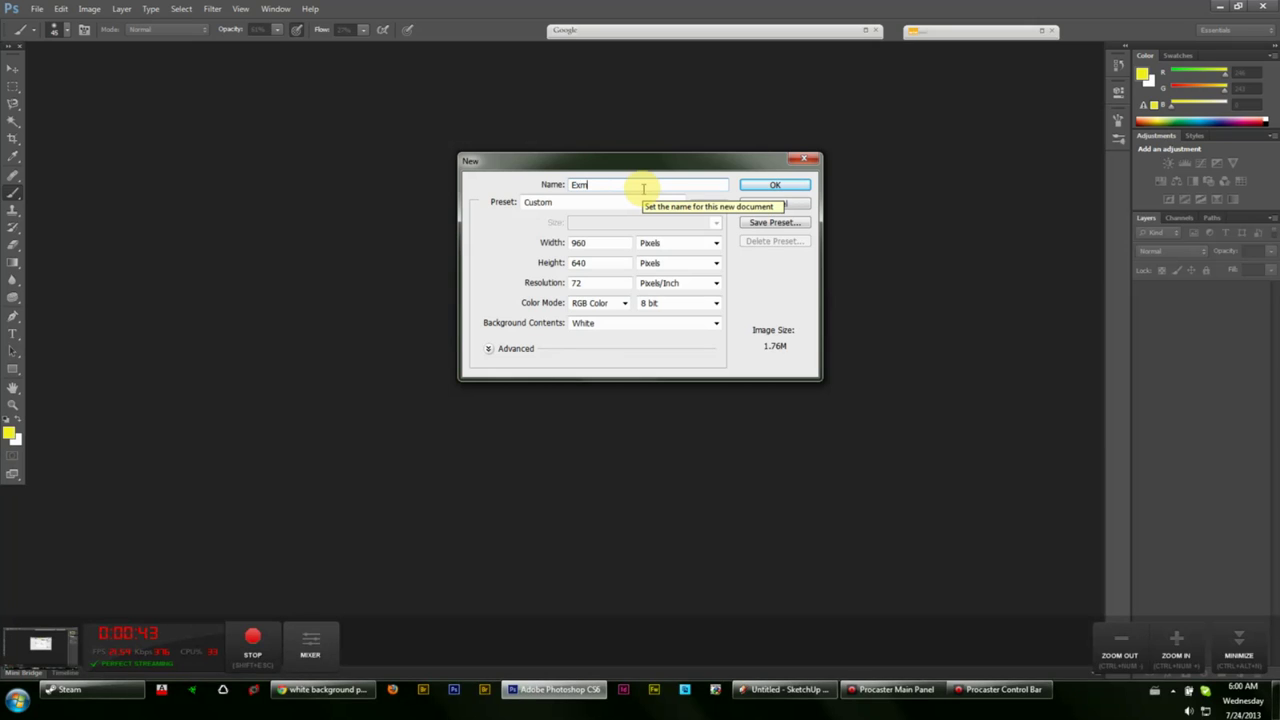
key("BackSpace")
key("BackSpace")
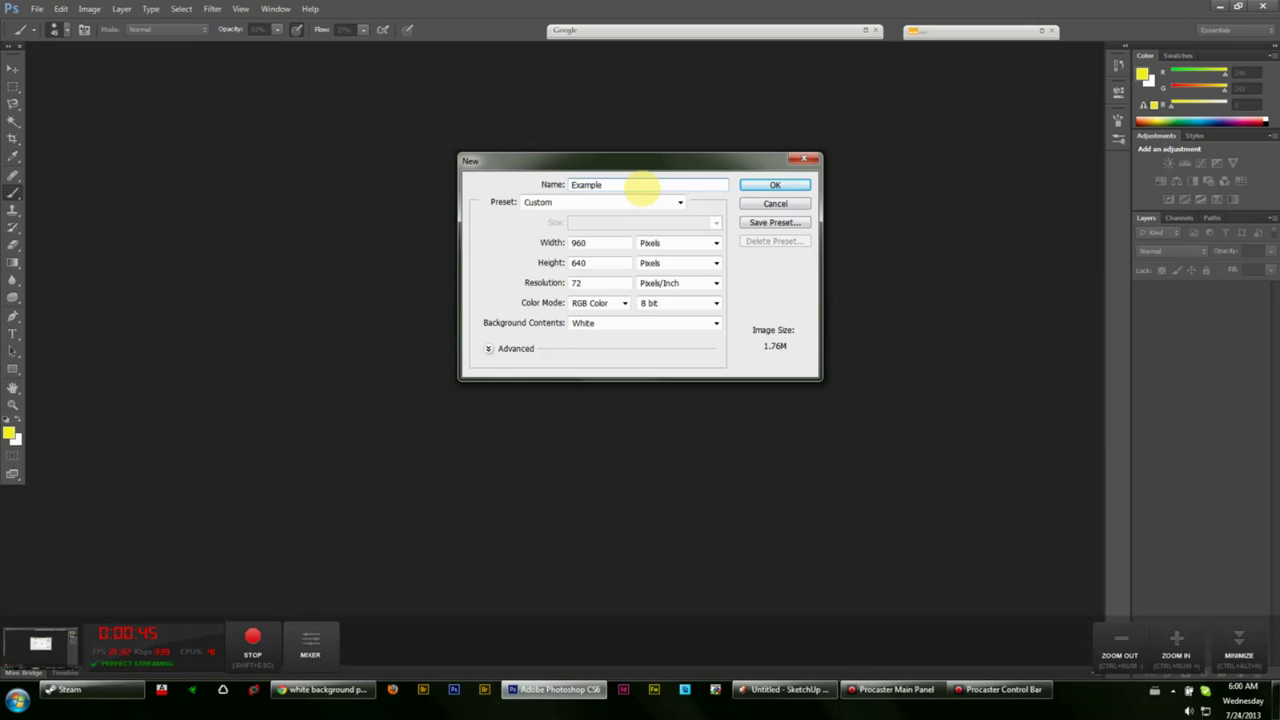
left_click(651, 201)
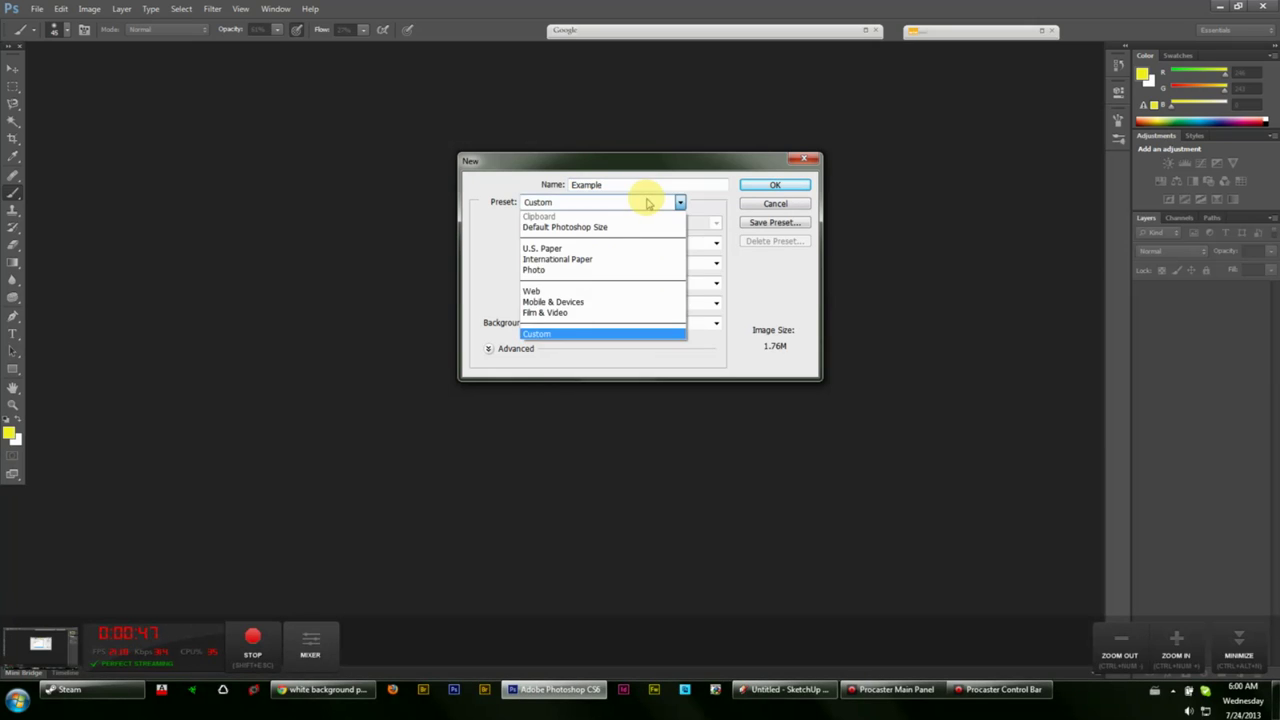
left_click(651, 201)
- Set the new document's resolution to 300 pixels/inch
left_click(622, 245)
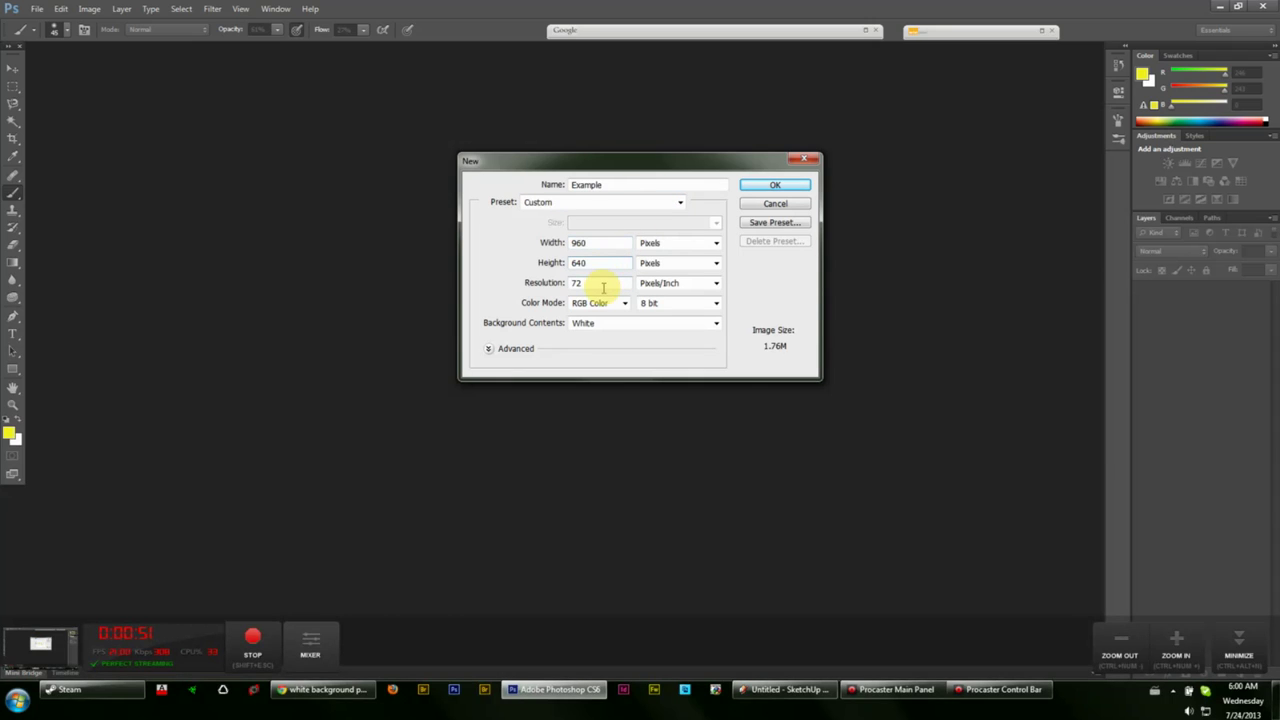
key("Tab")
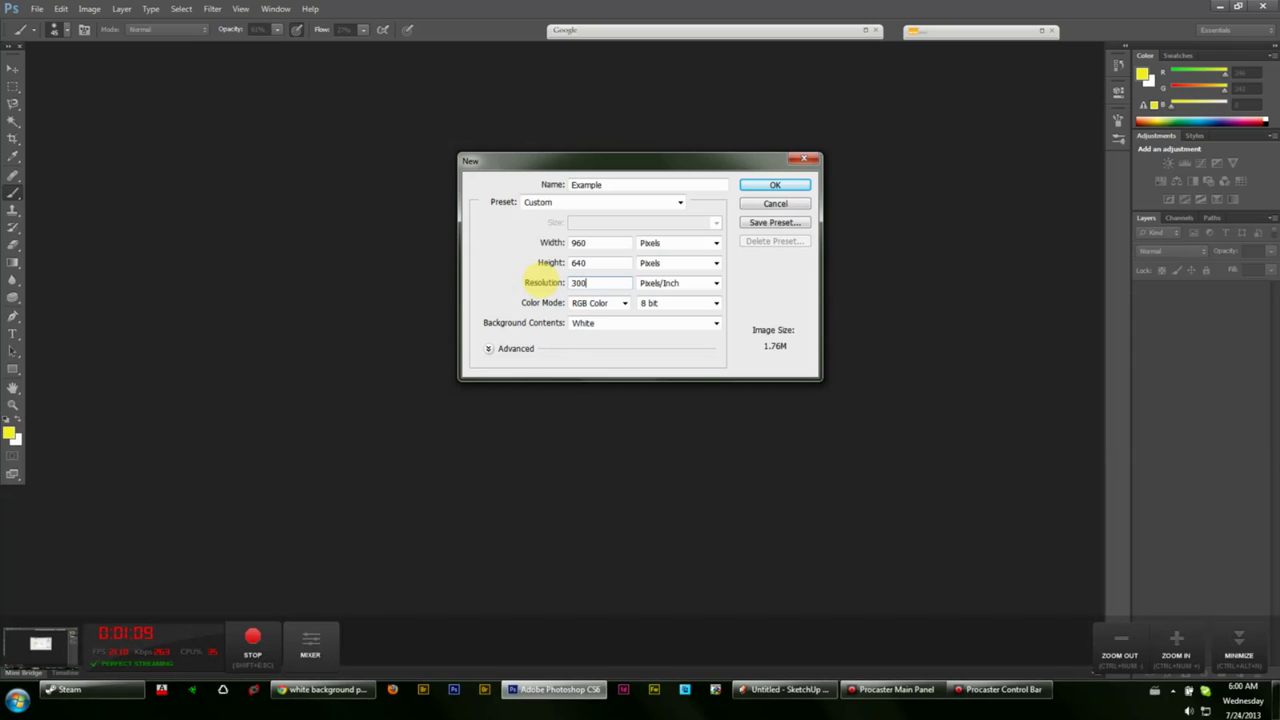
left_click(544, 282)
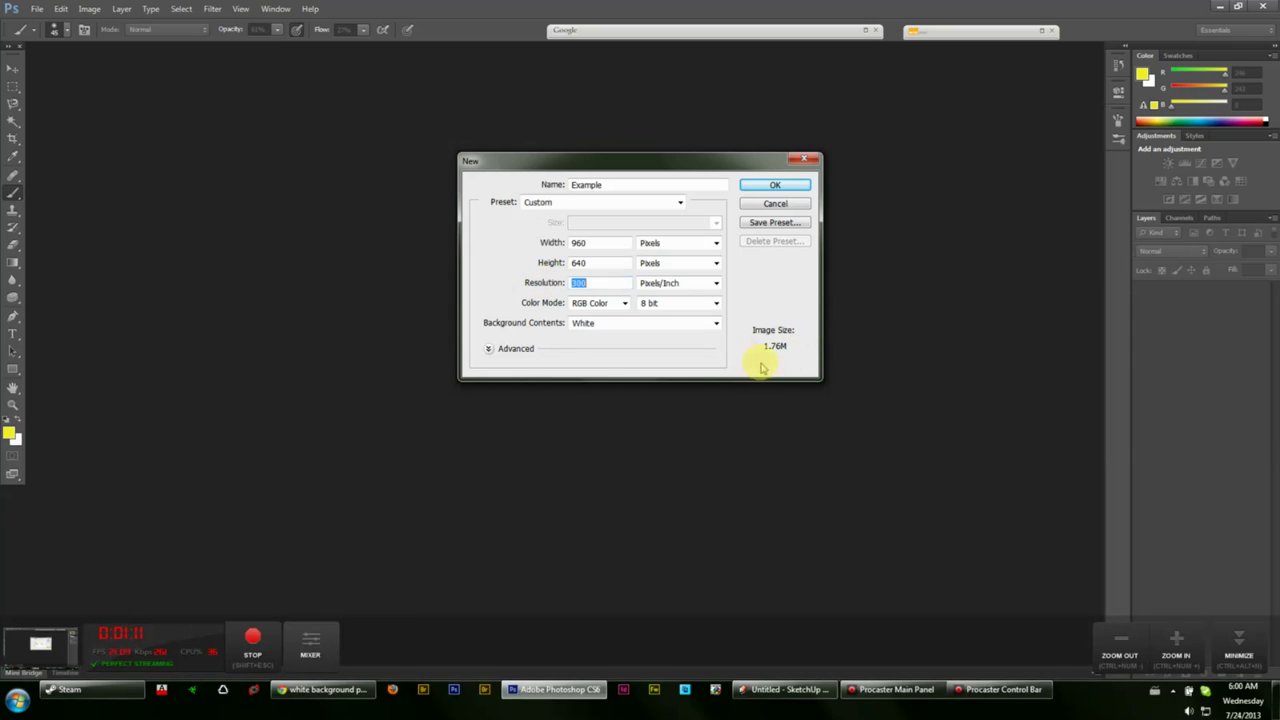
left_click(598, 282)
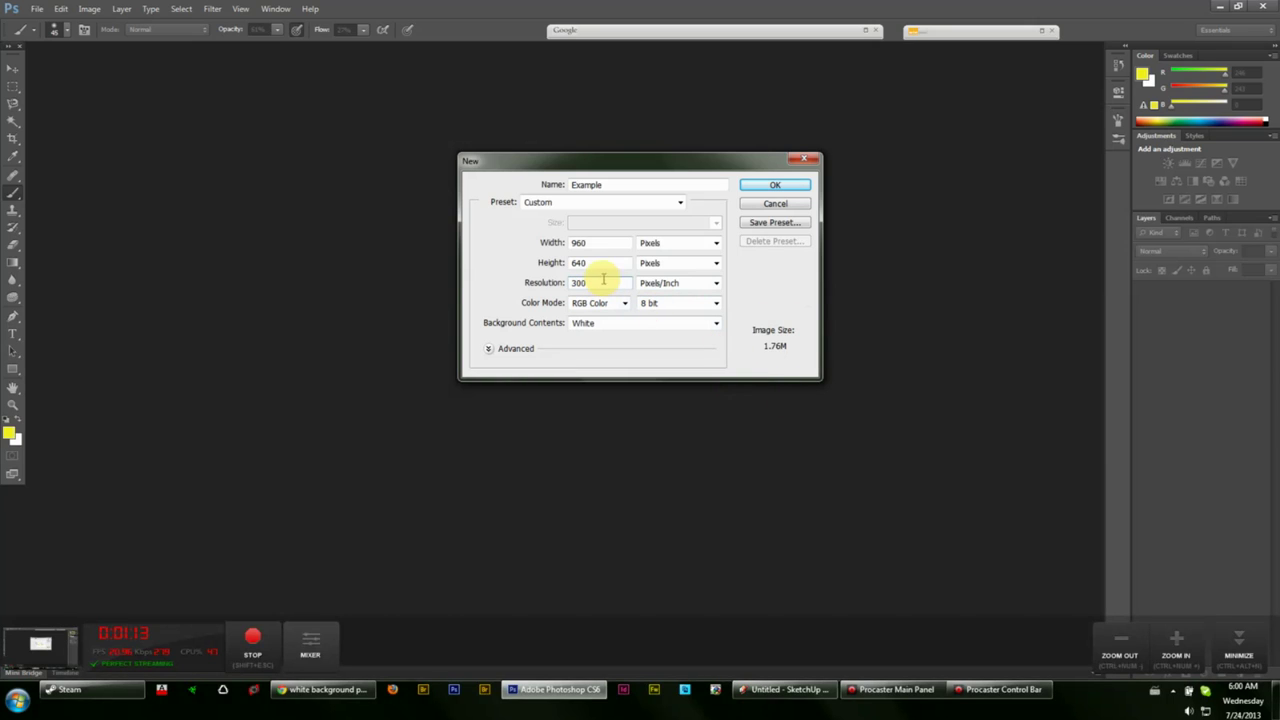
- Set the new document's height to 1080 pixels and its width to 1920 pixels
left_click(517, 264)
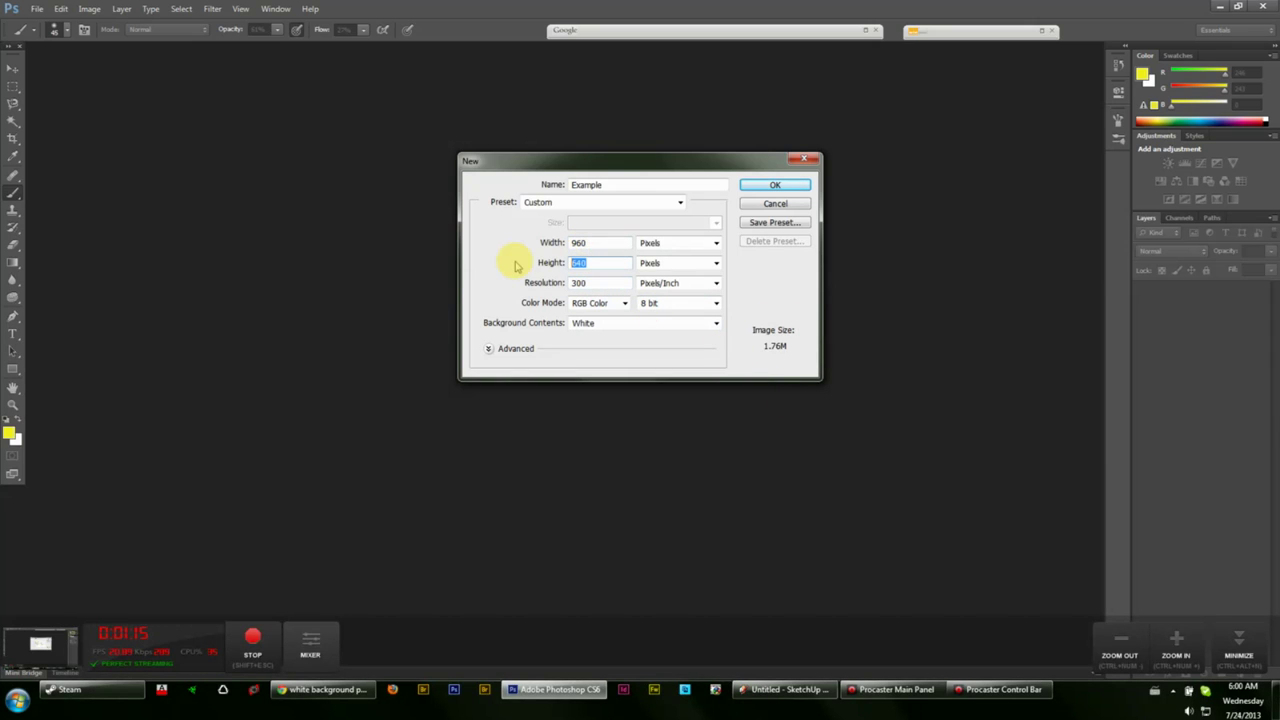
type("1080")
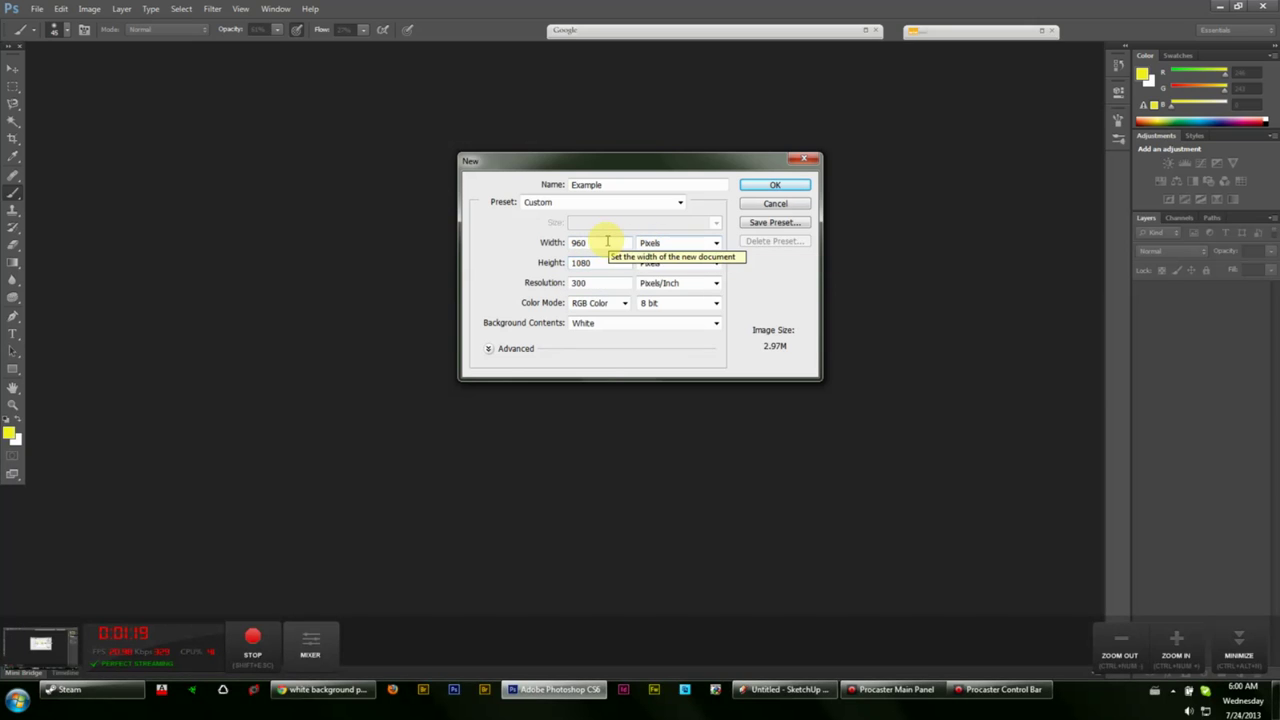
left_click(538, 240)
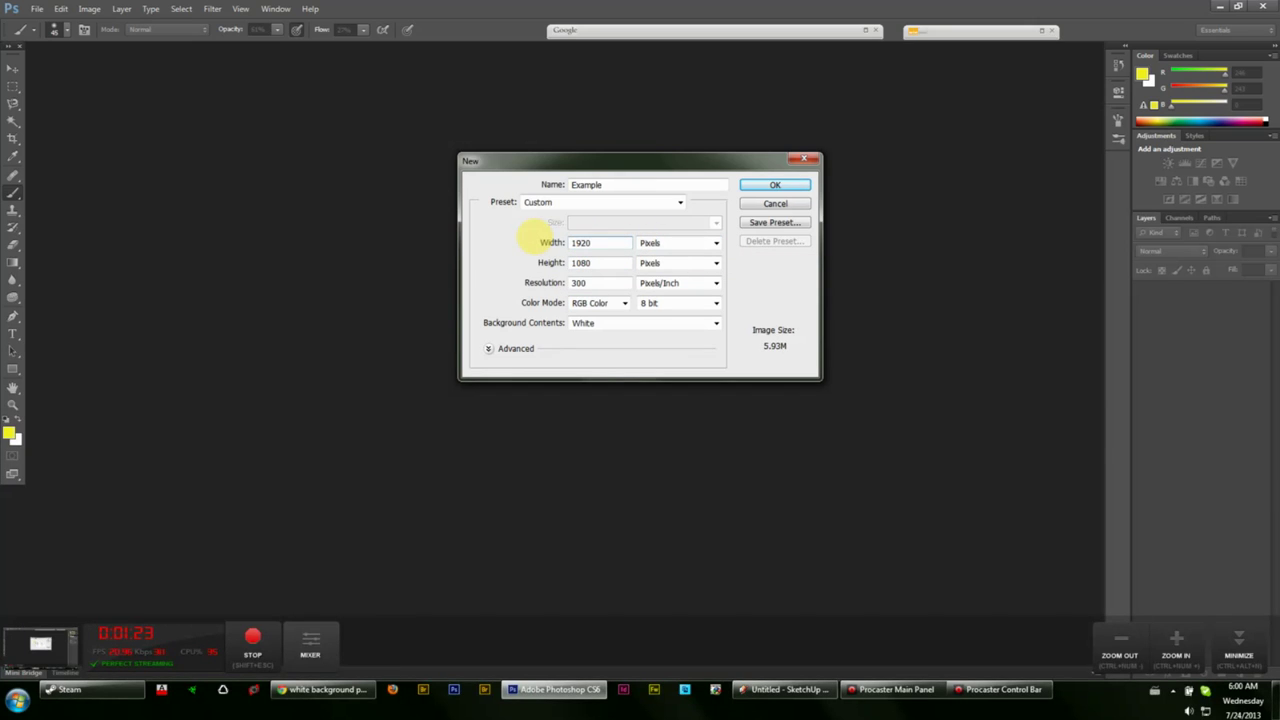
type("1920")
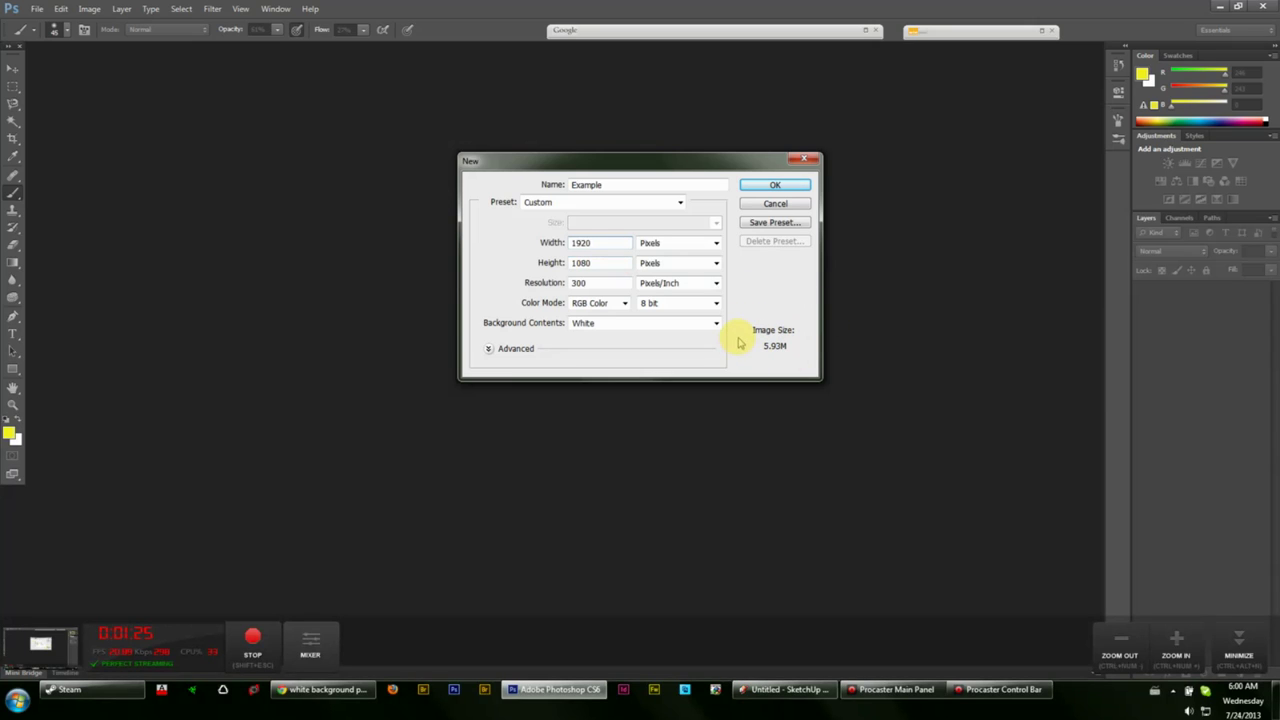
- Choose White as the background contents and create the document, leaving its canvas blank
left_click(663, 323)
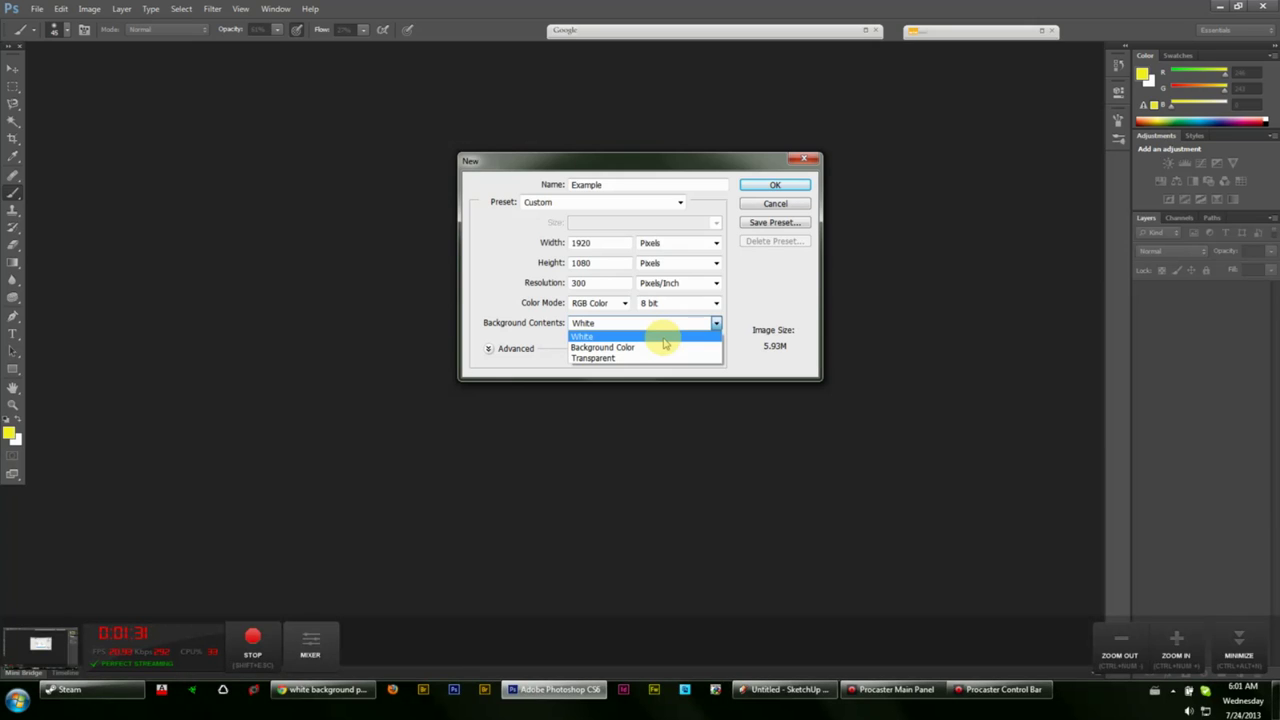
left_click(663, 339)
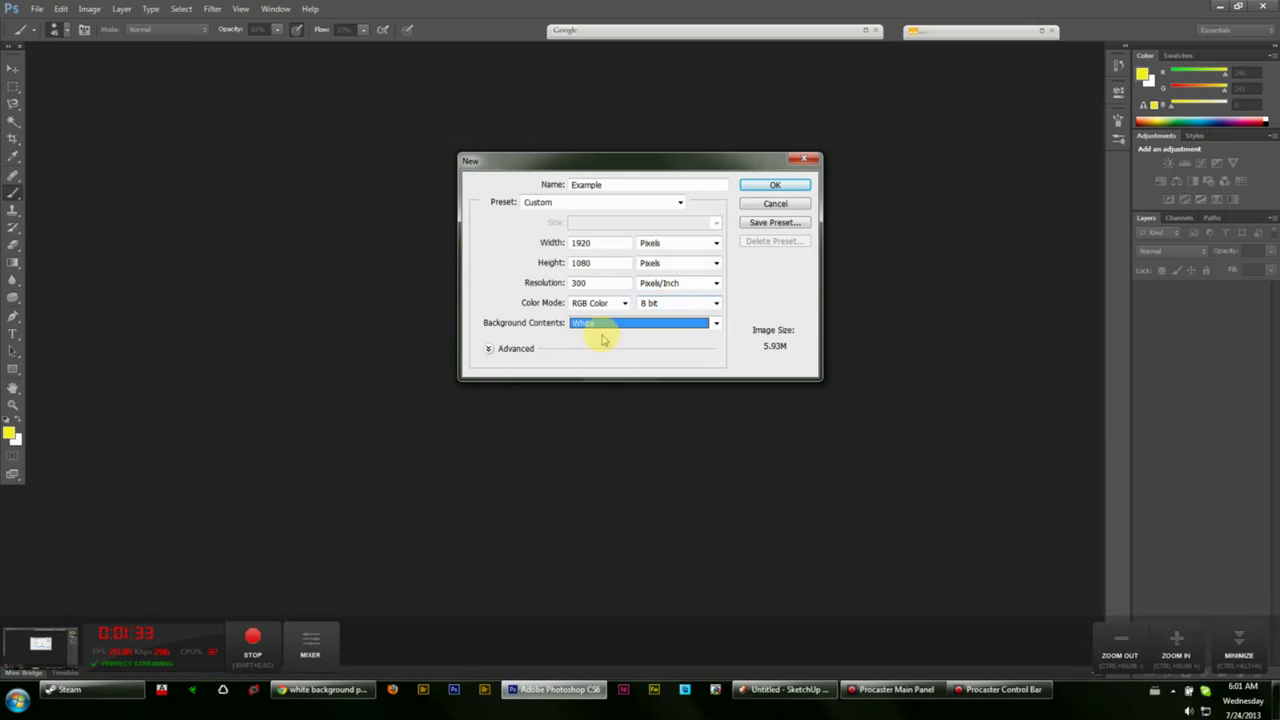
left_click(491, 349)
left_click(490, 350)
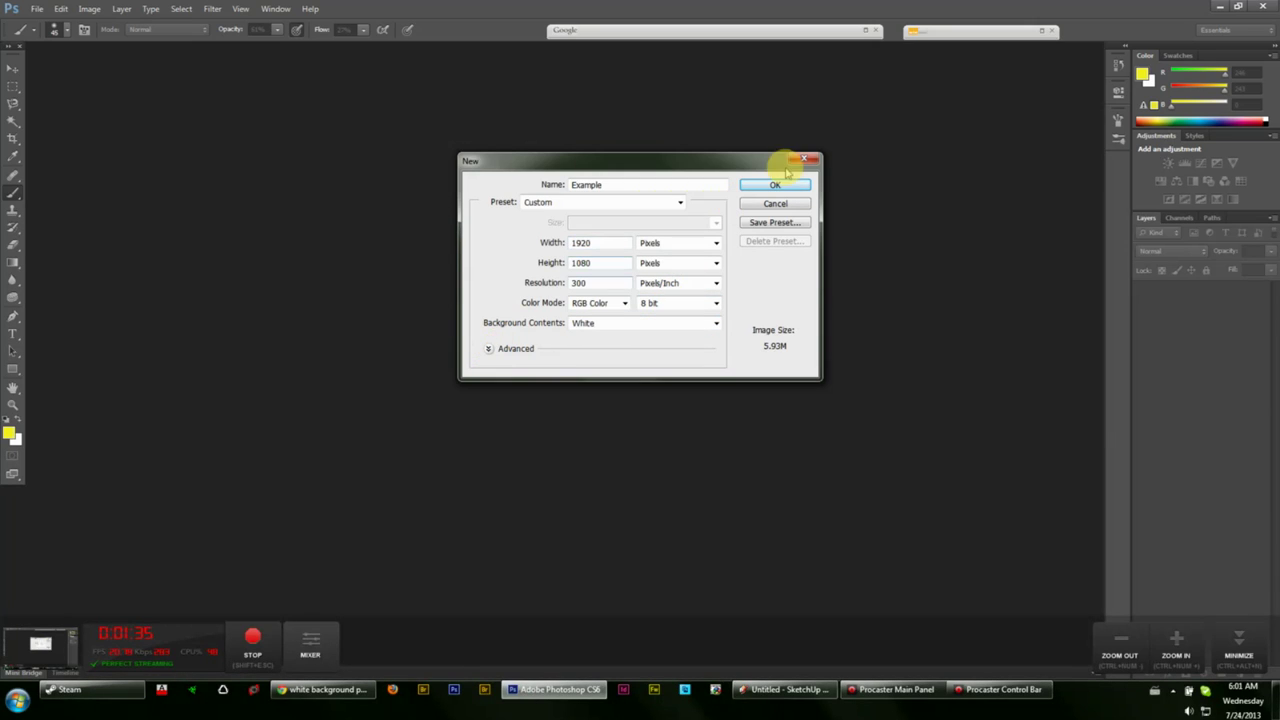
left_click(777, 186)
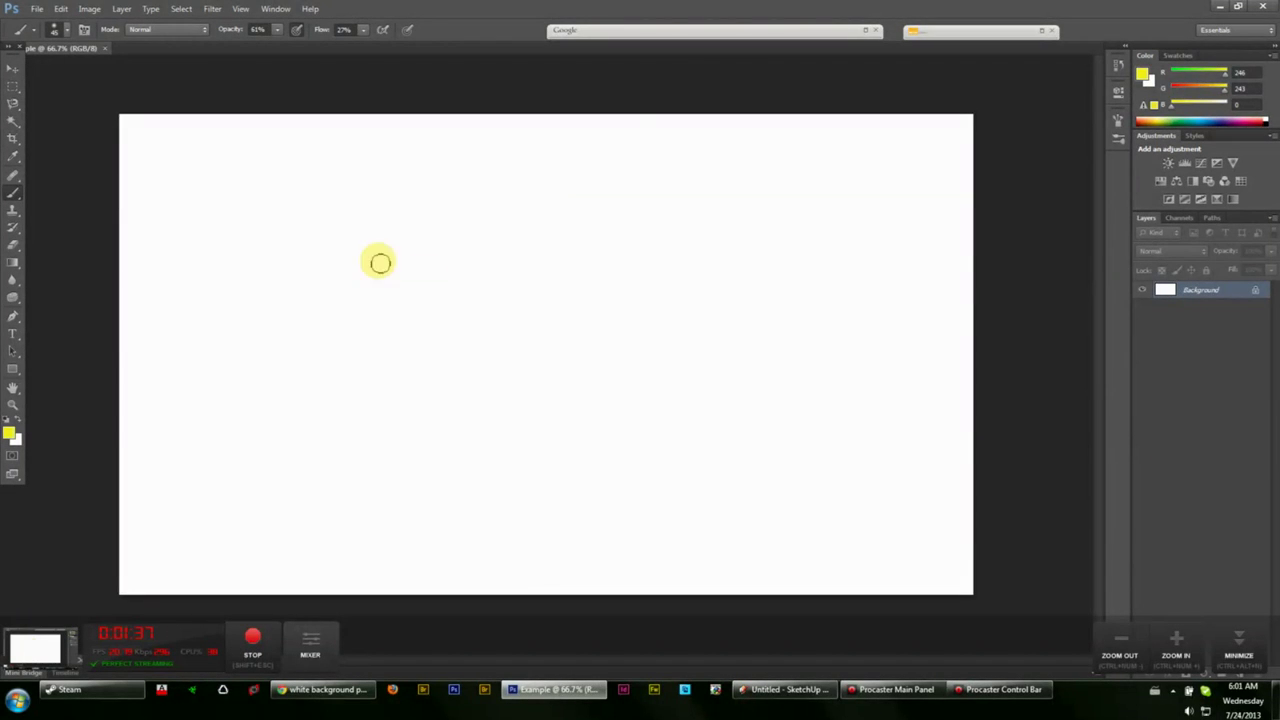
mouse_move(414, 204)
left_mouse_down()
mouse_move(507, 238)
mouse_move(637, 423)
left_mouse_up()
key("ctrl+z")
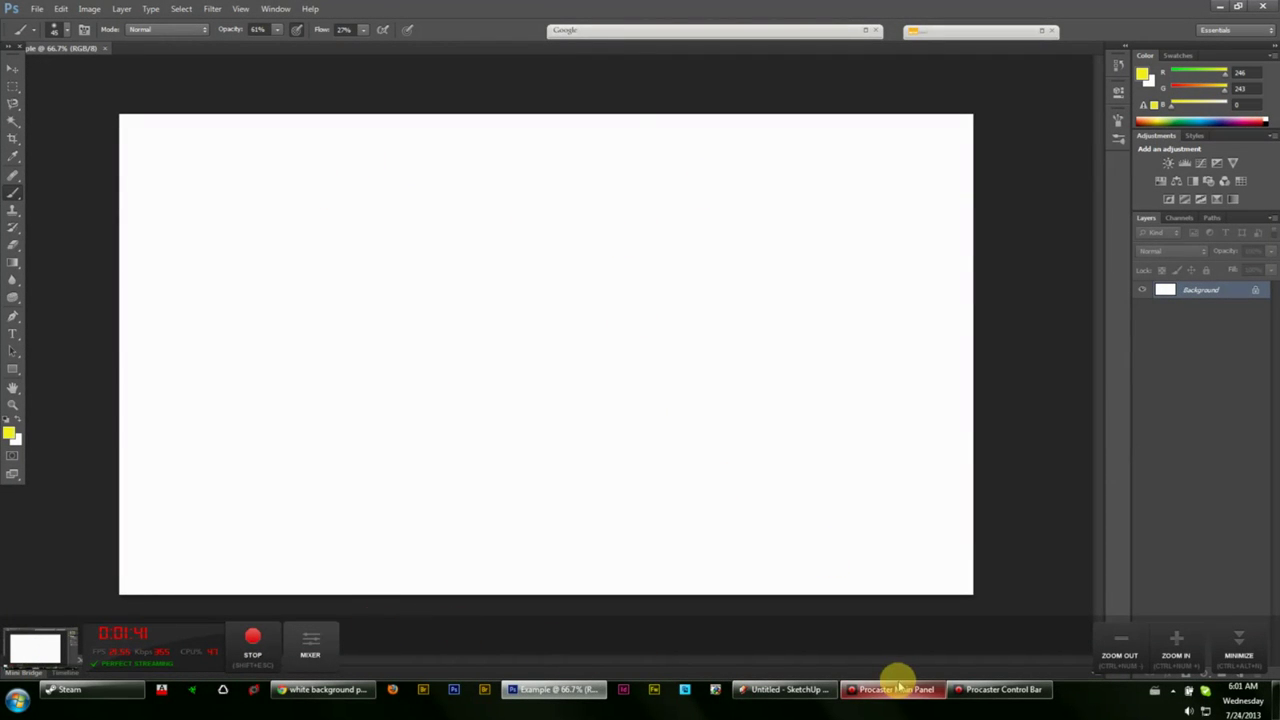
- Switch to the SketchUp window with the curved-wall building model and look at it from the front
mouse_move(792, 689)
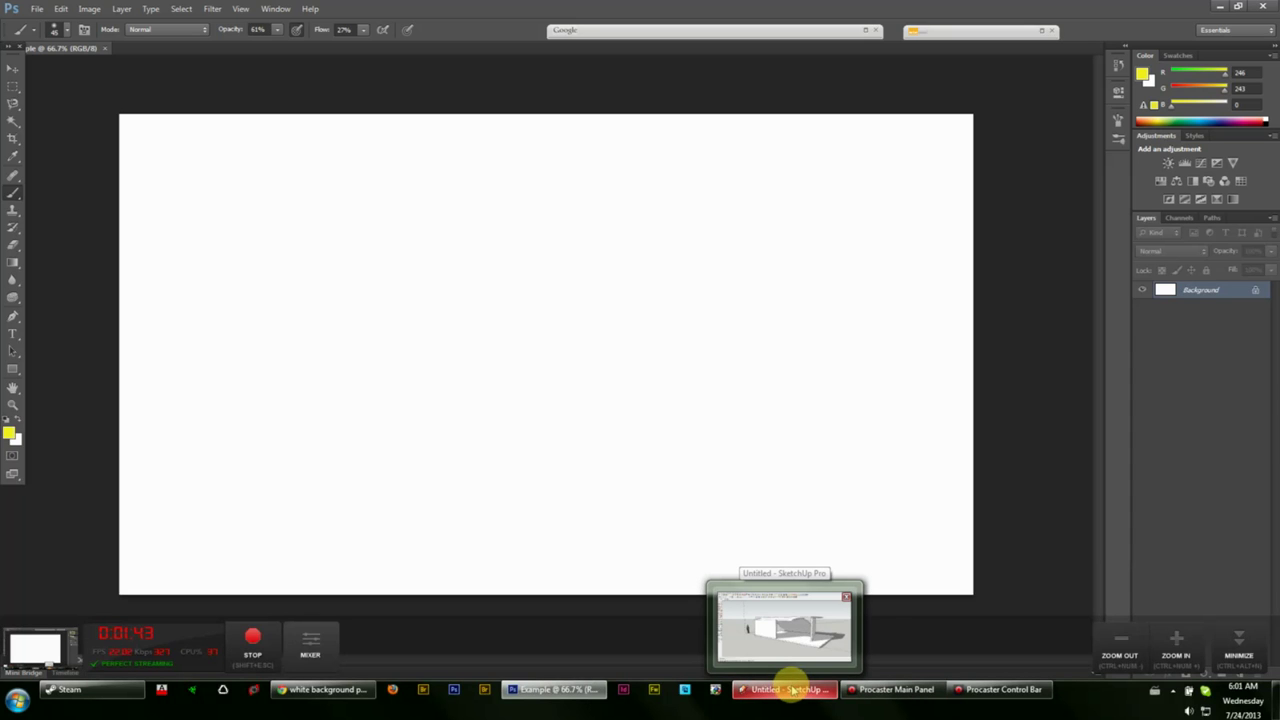
left_click(792, 689)
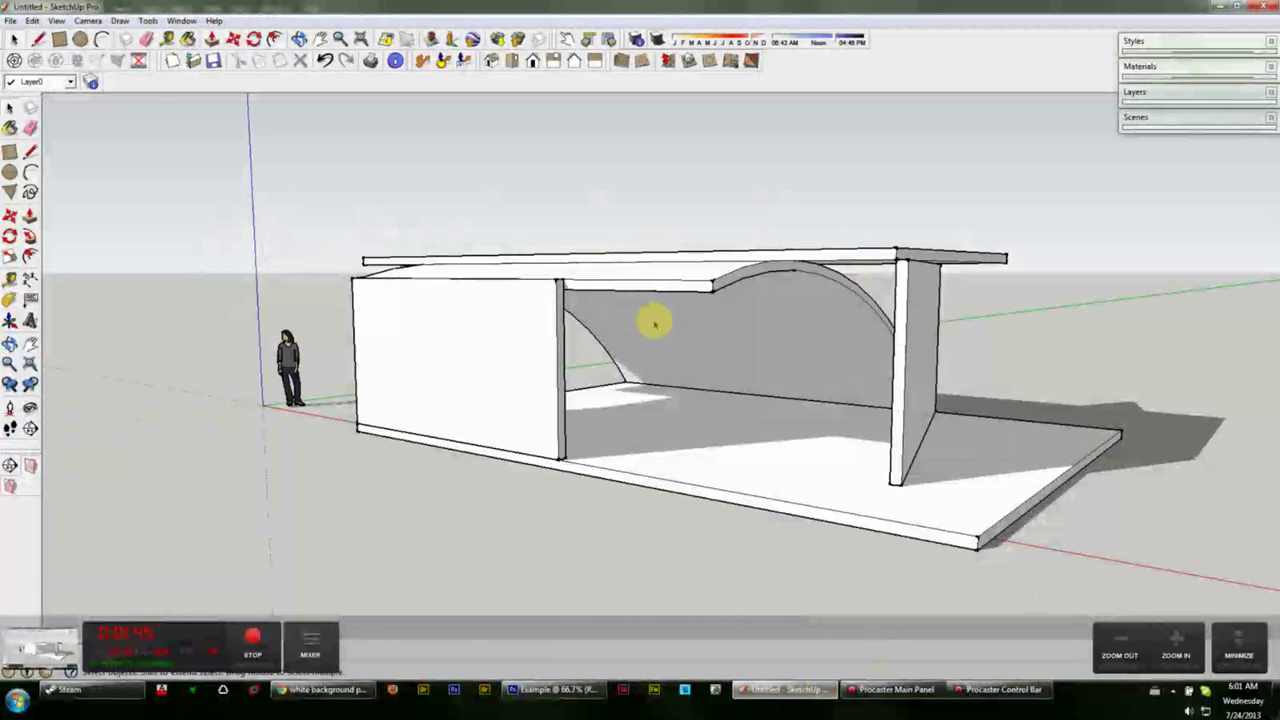
mouse_move(654, 320)
left_mouse_down()
mouse_move(723, 331)
mouse_move(497, 320)
mouse_move(249, 334)
mouse_move(720, 386)
mouse_move(766, 334)
left_mouse_up()
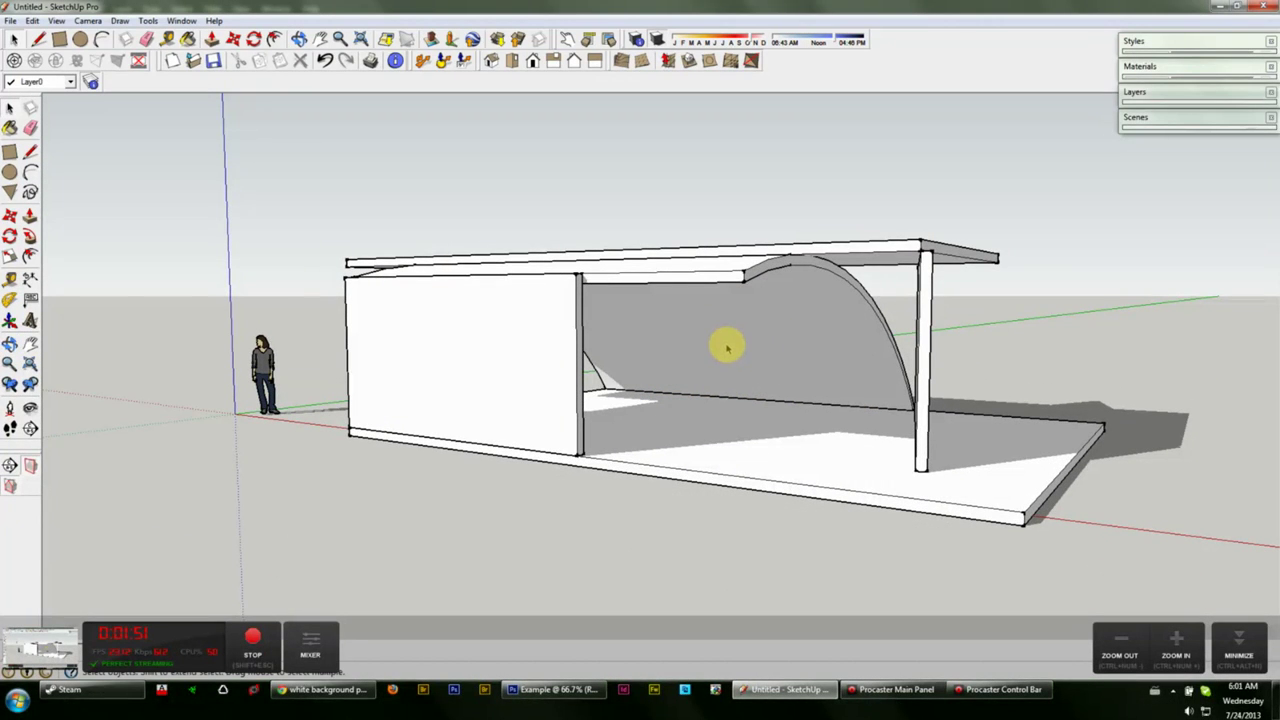
- Enable maximum texture size and fast feedback in the OpenGL preferences and apply them
left_click(178, 20)
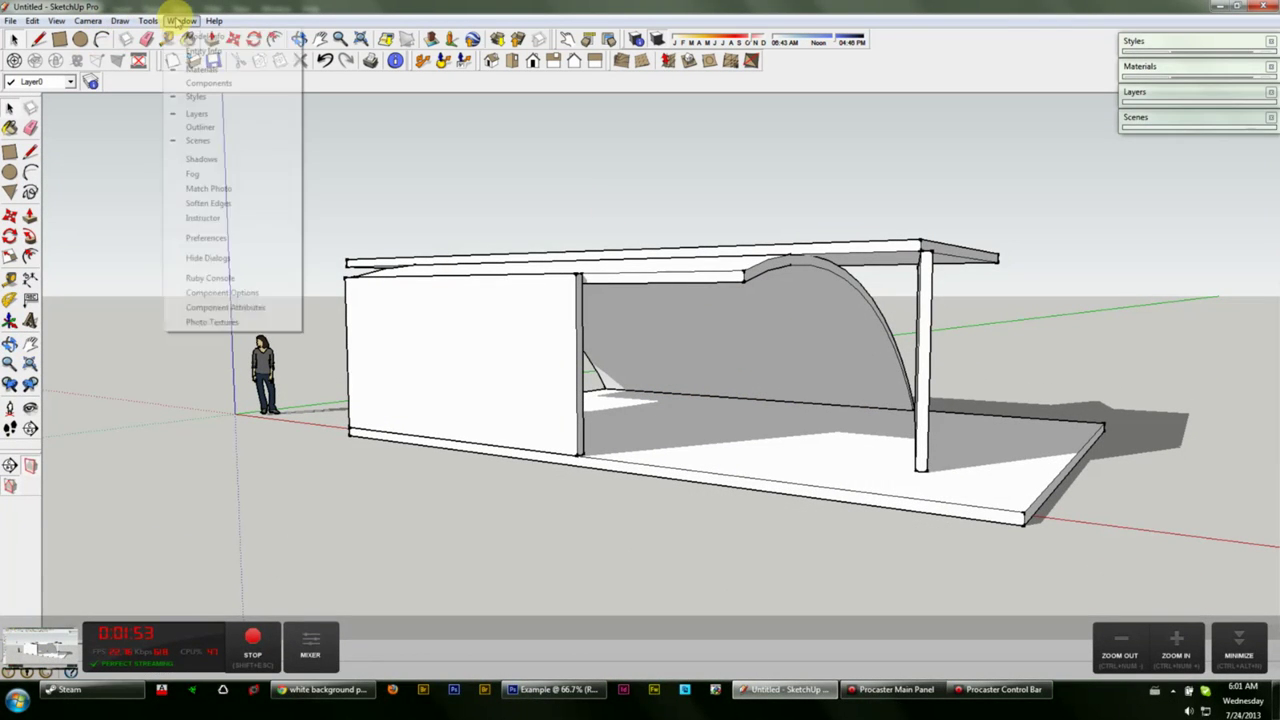
left_click(218, 238)
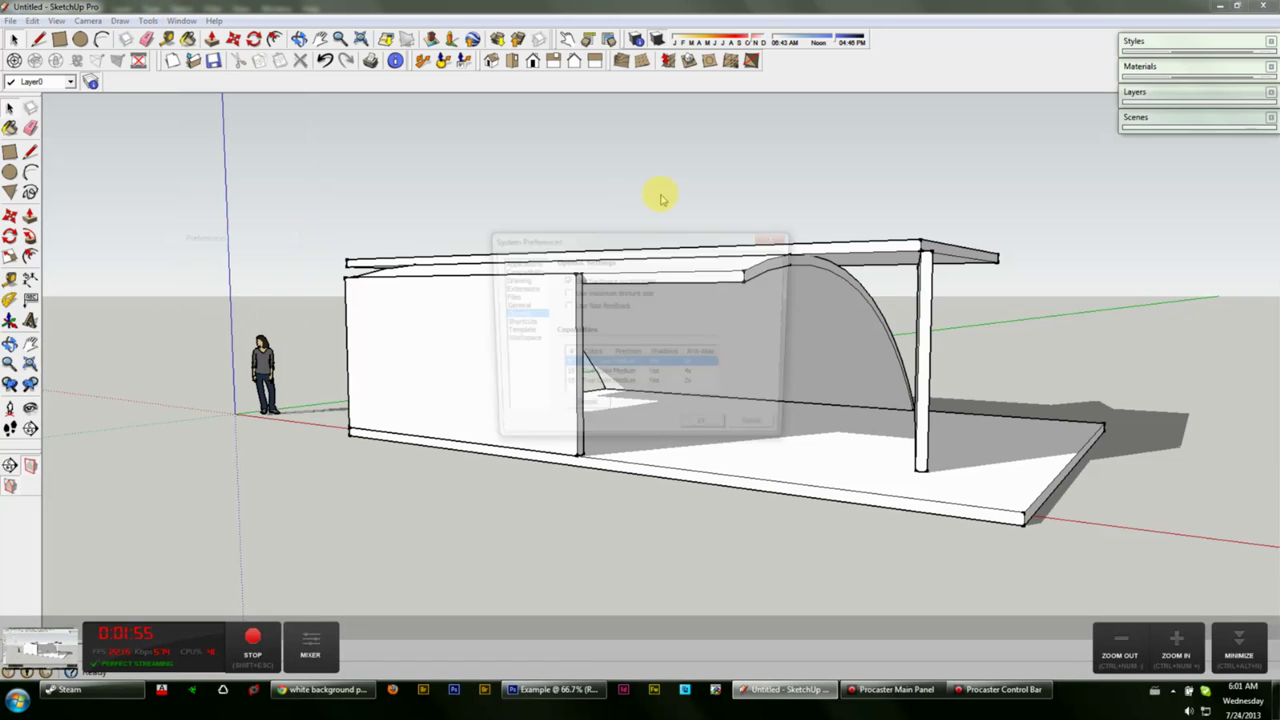
left_click(600, 387)
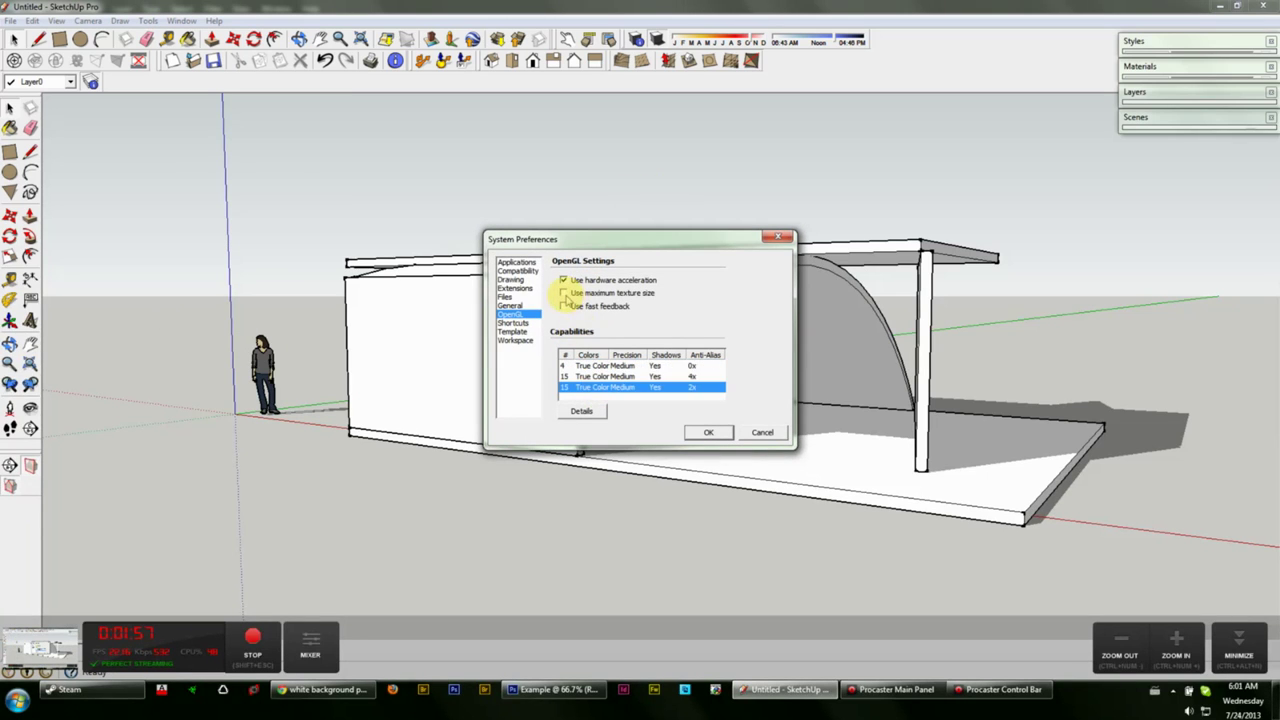
left_click(568, 293)
left_click(697, 395)
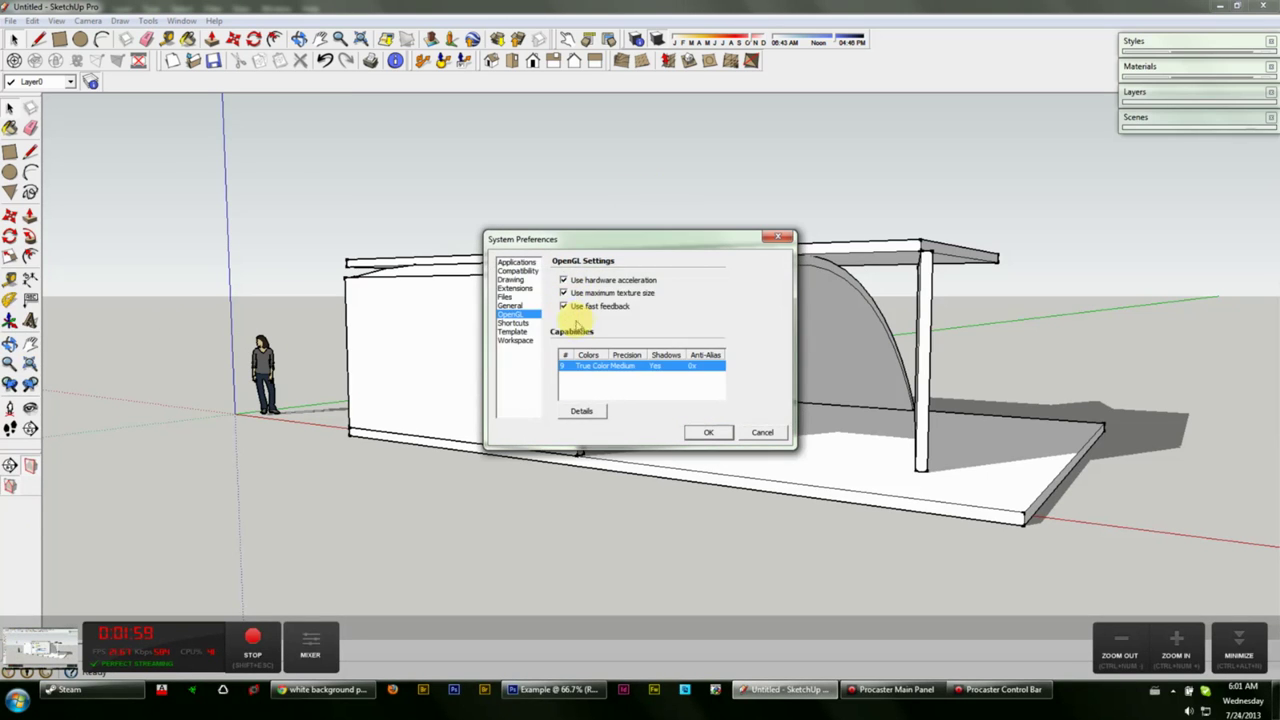
left_click(708, 432)
- Move the standing human figure from beside the building to the interior floor under the curved roof
left_click_drag(714, 420, 686, 289)
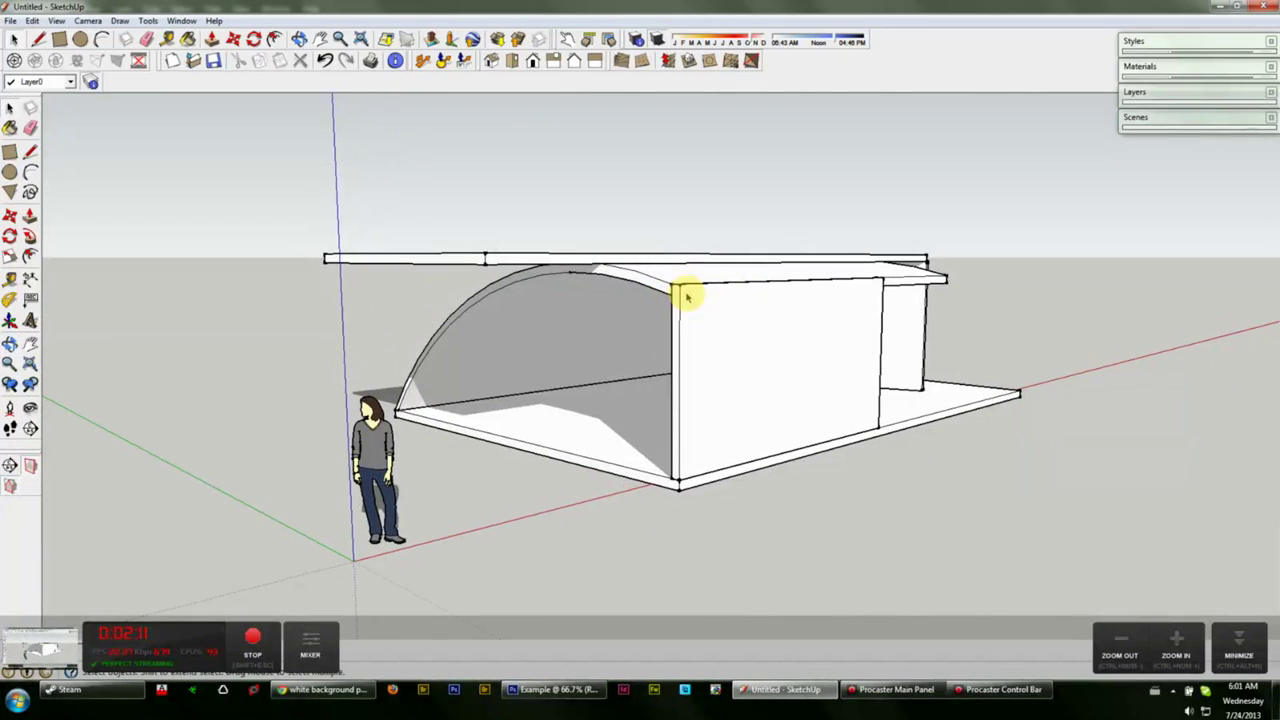
left_click_drag(597, 292, 965, 363)
left_click(1108, 403)
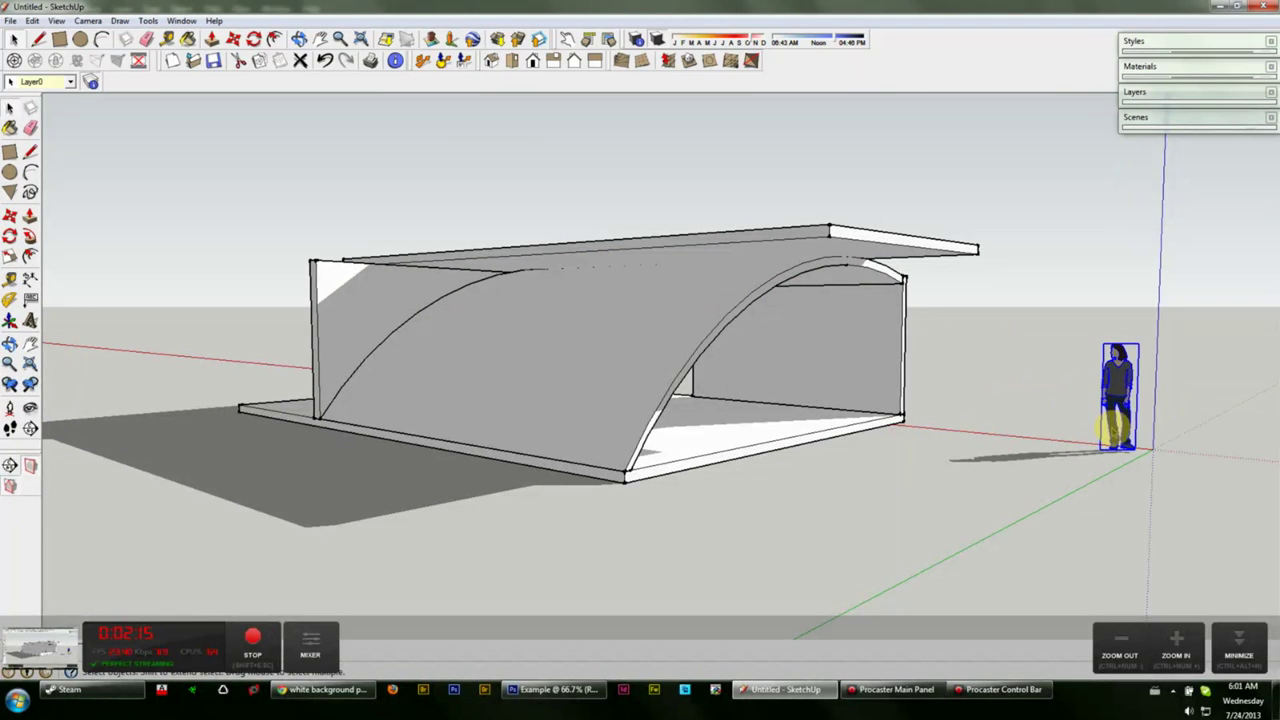
key("m")
left_click_drag(1108, 428, 850, 350)
scroll(806, 374, "up", 5)
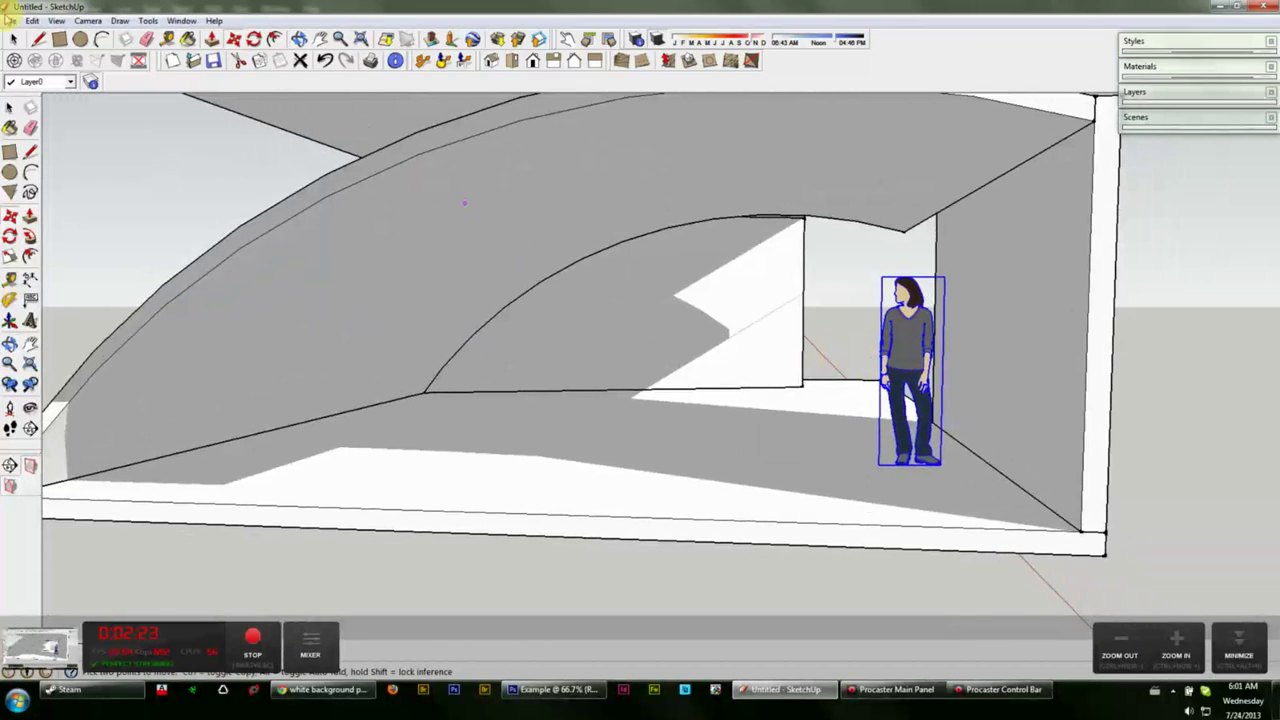
- Export the interior view with the figure as a 2D JPEG image named Example to the Desktop
left_click(10, 20)
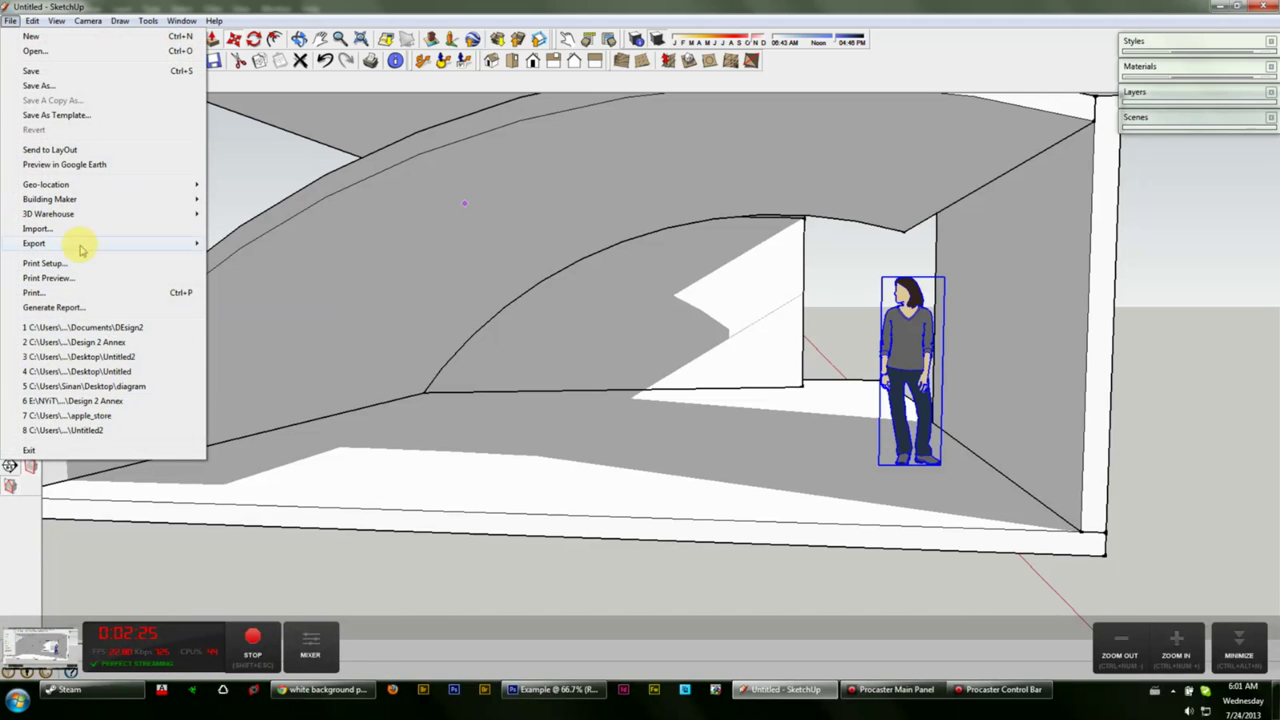
mouse_move(97, 245)
left_click(250, 258)
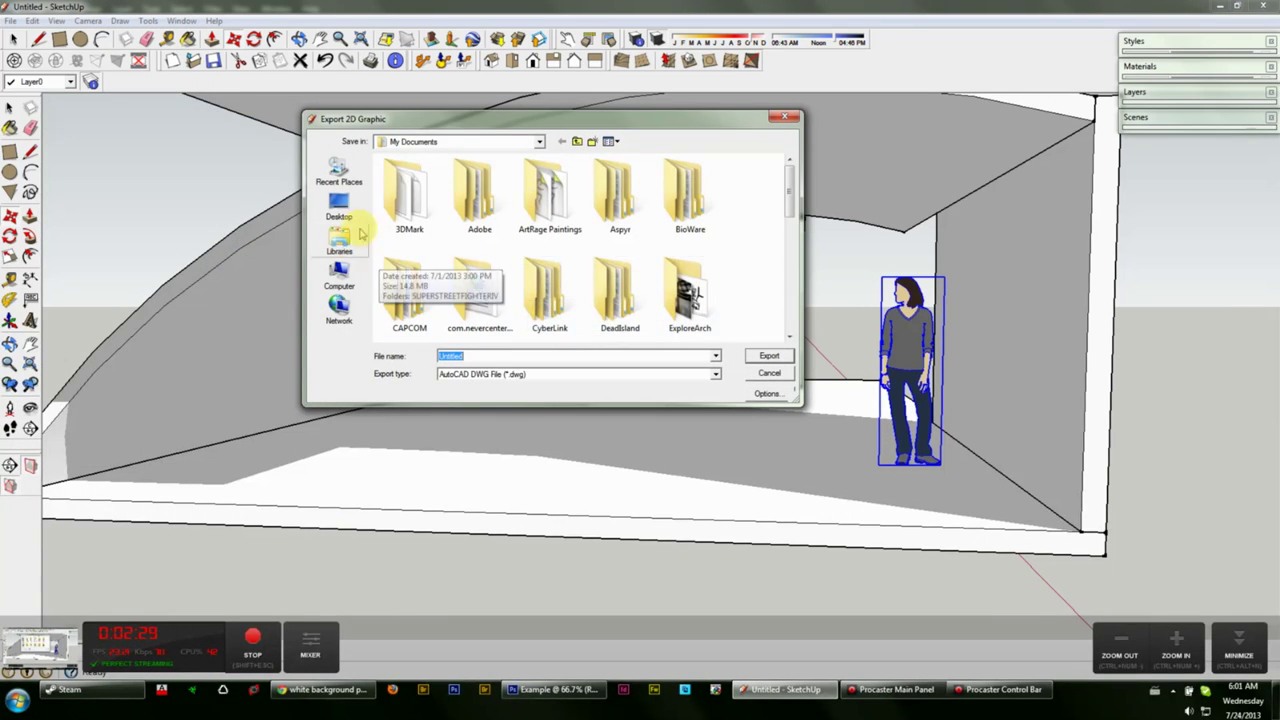
left_click(338, 205)
left_click(578, 374)
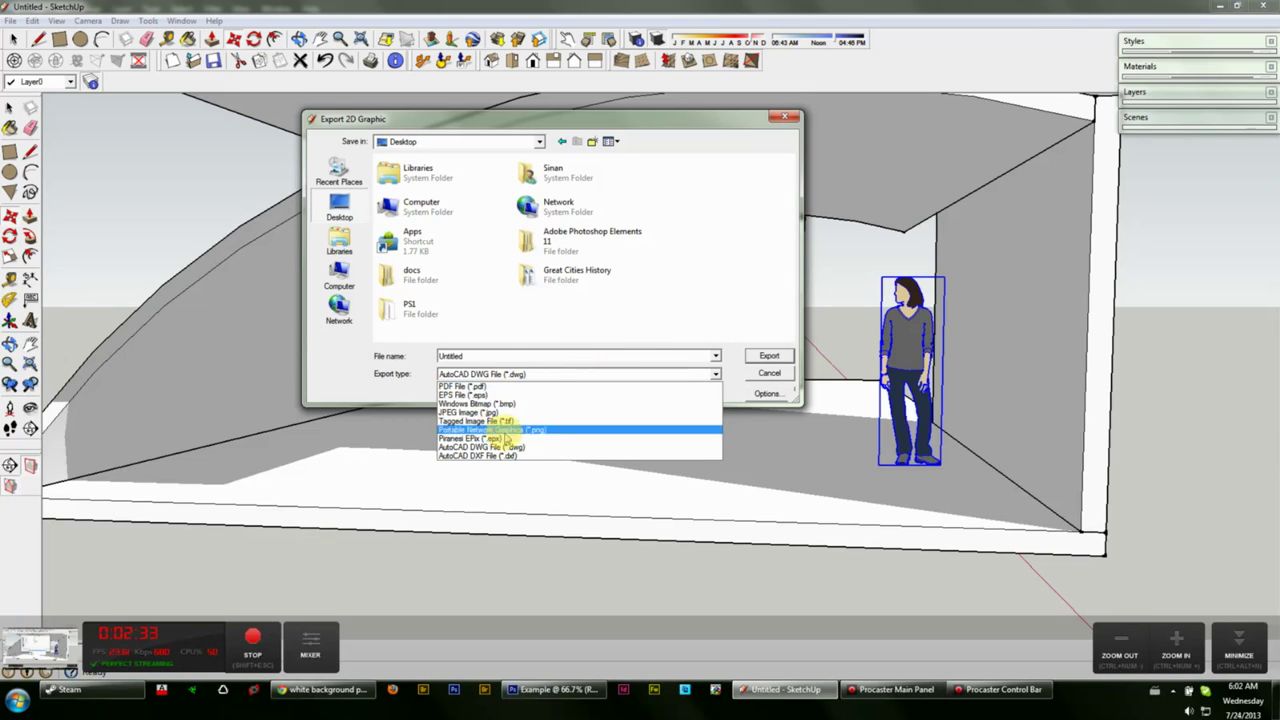
left_click(500, 412)
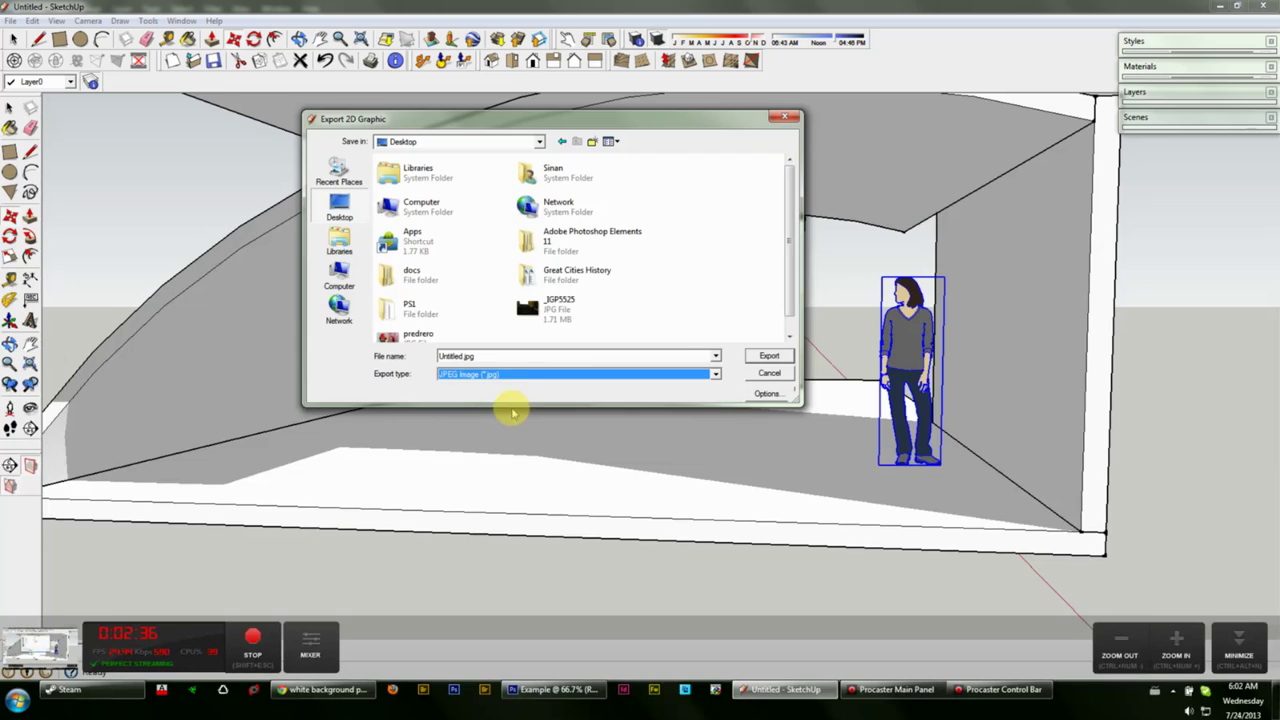
left_click(494, 355)
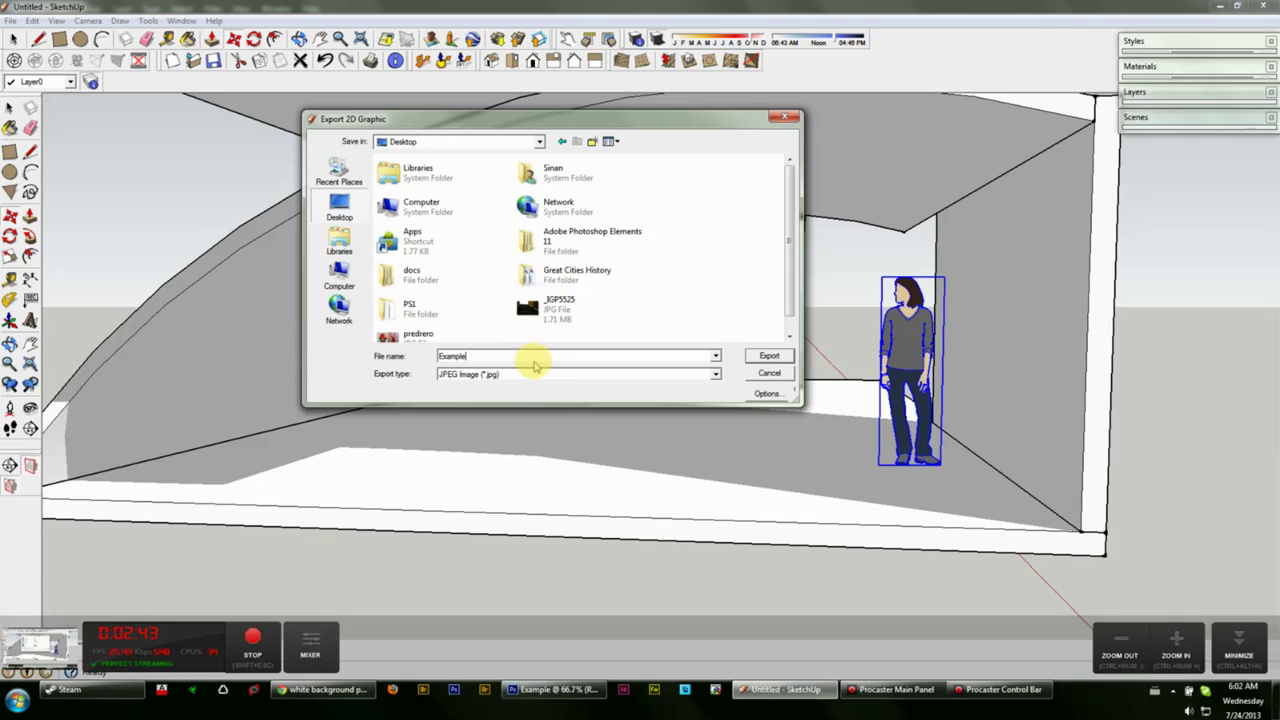
left_click(768, 355)
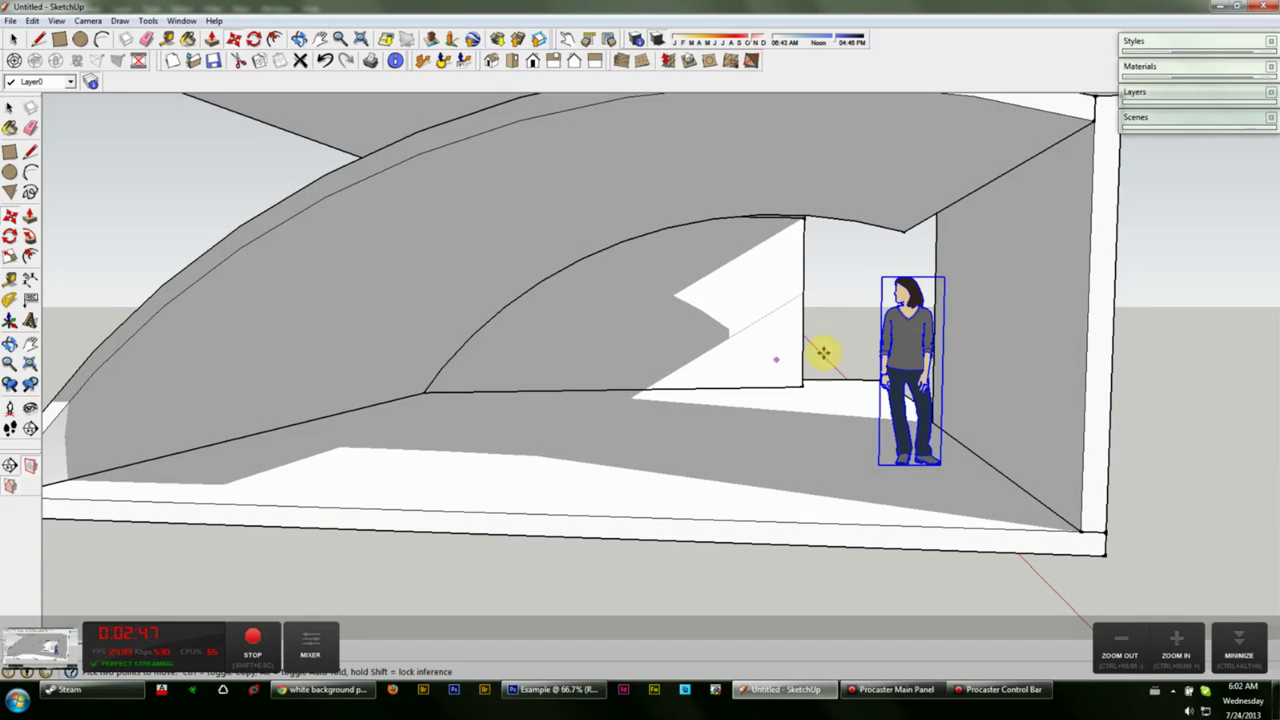
- Delete the human figure from inside the building
mouse_move(894, 363)
left_mouse_down()
mouse_move(866, 358)
mouse_move(886, 343)
left_mouse_up()
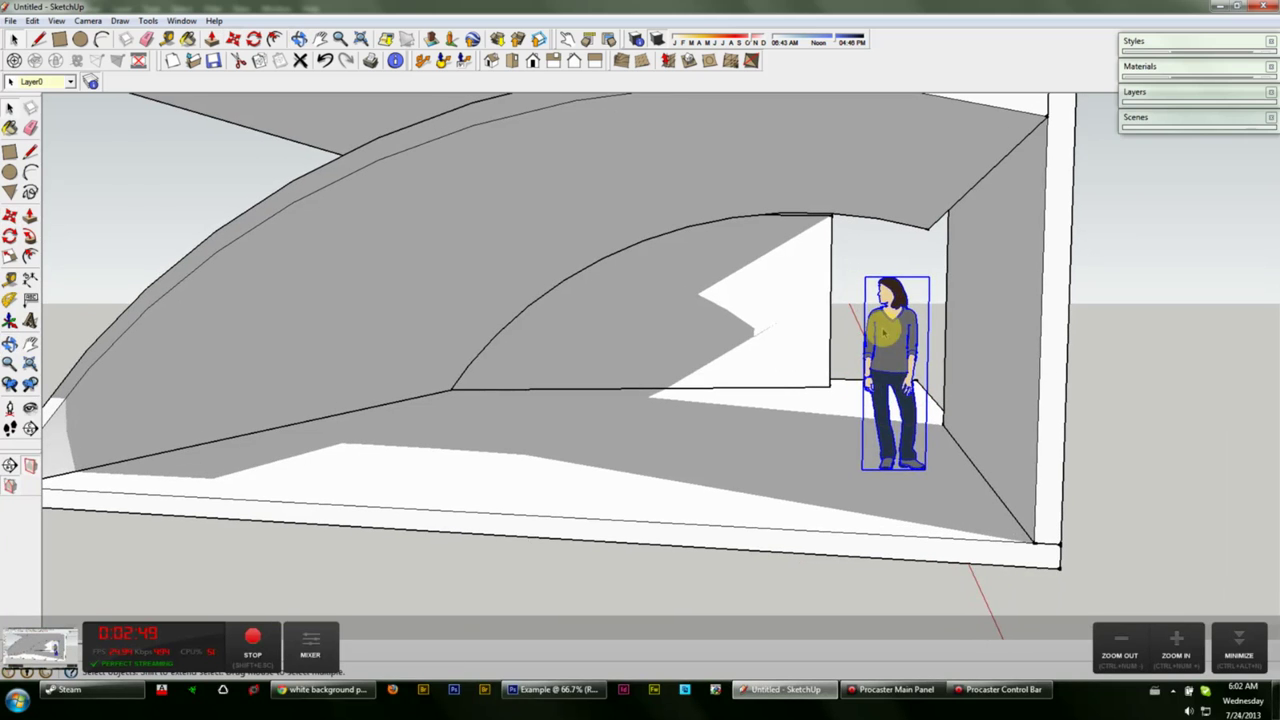
key("Delete")
- Export the interior view without the figure as a 2D JPEG image named Example2 to the Desktop
left_click(12, 21)
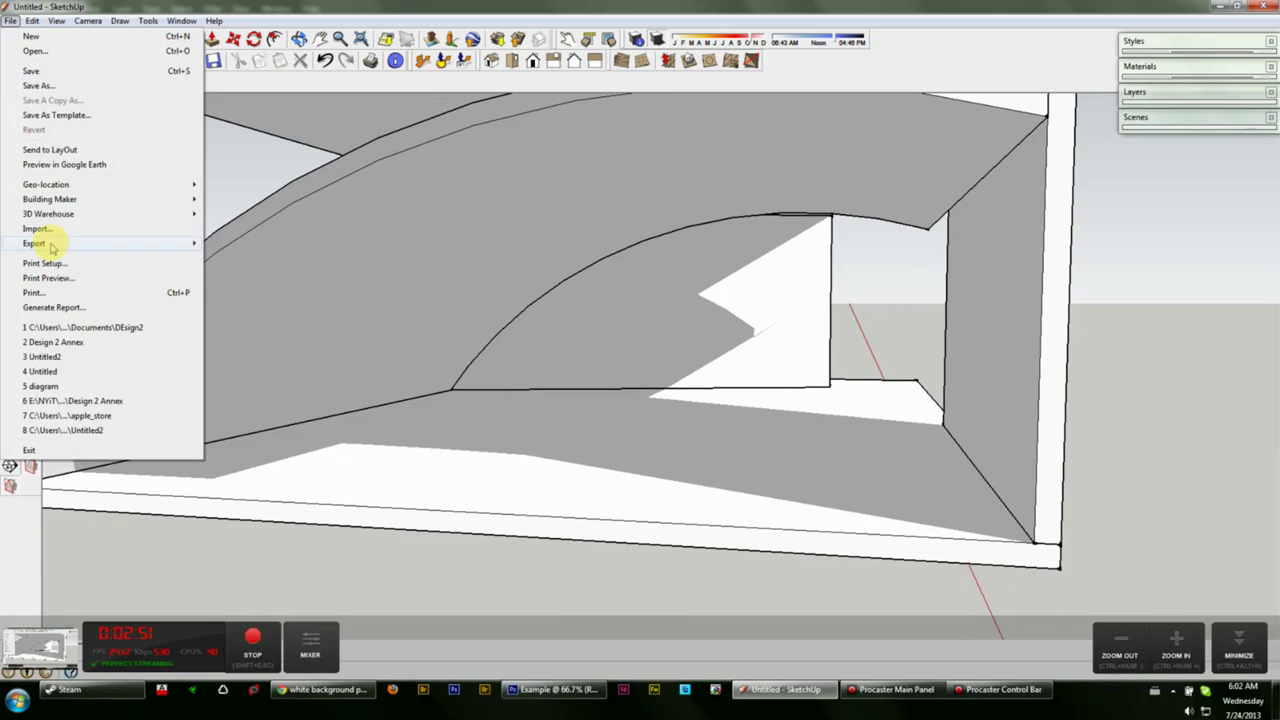
mouse_move(190, 246)
left_click(250, 258)
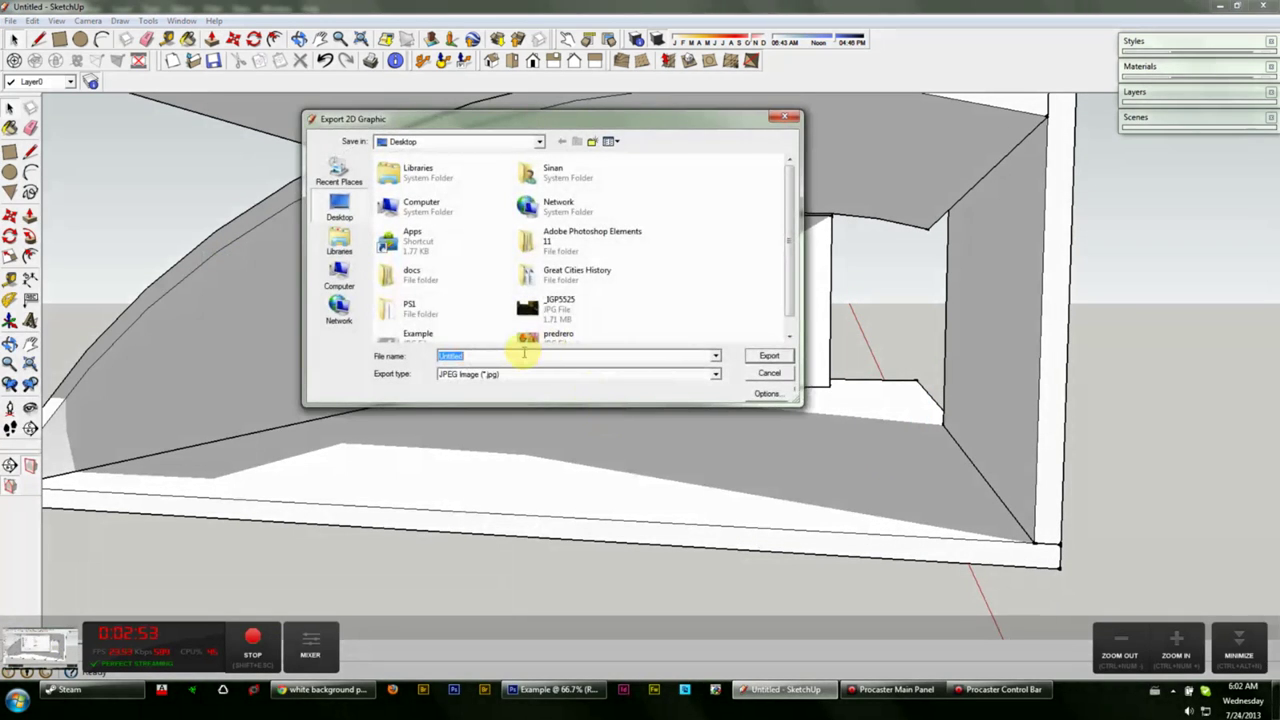
type("Example")
key("Return")
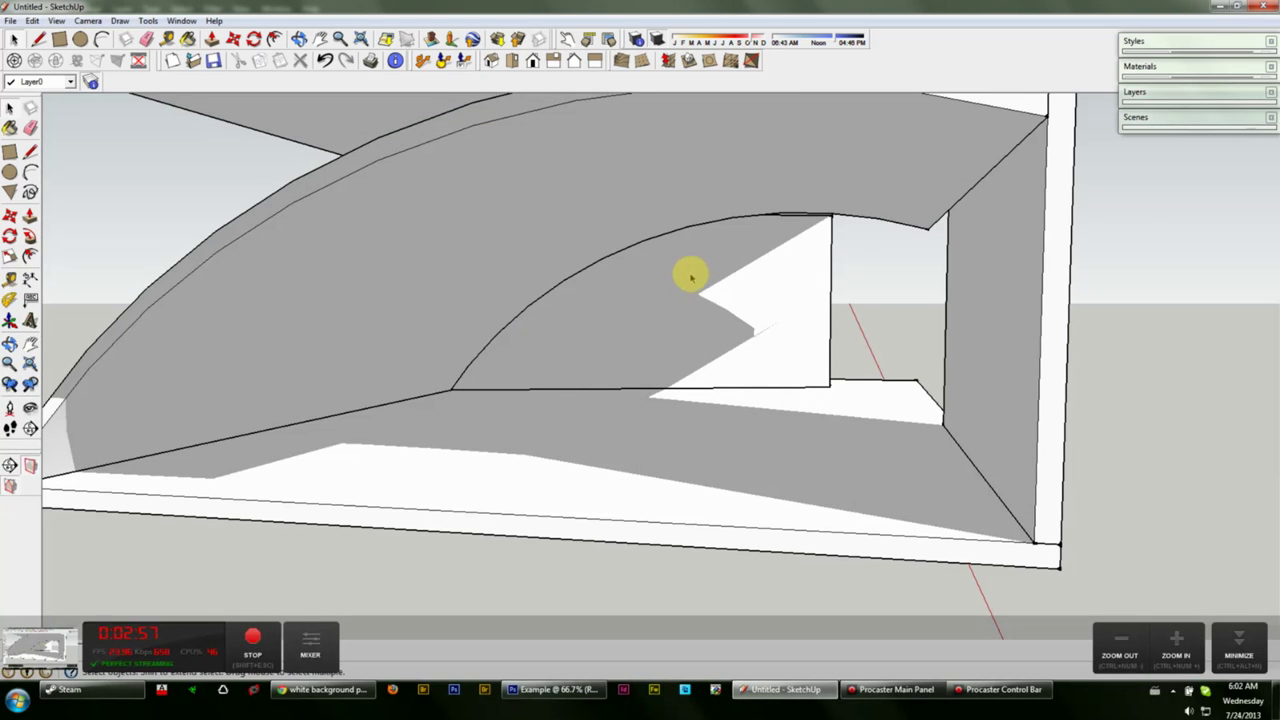
- Export an elevated exterior view of the whole building as a 2D JPEG image named Example3 to the Desktop
left_click_drag(690, 278, 918, 333)
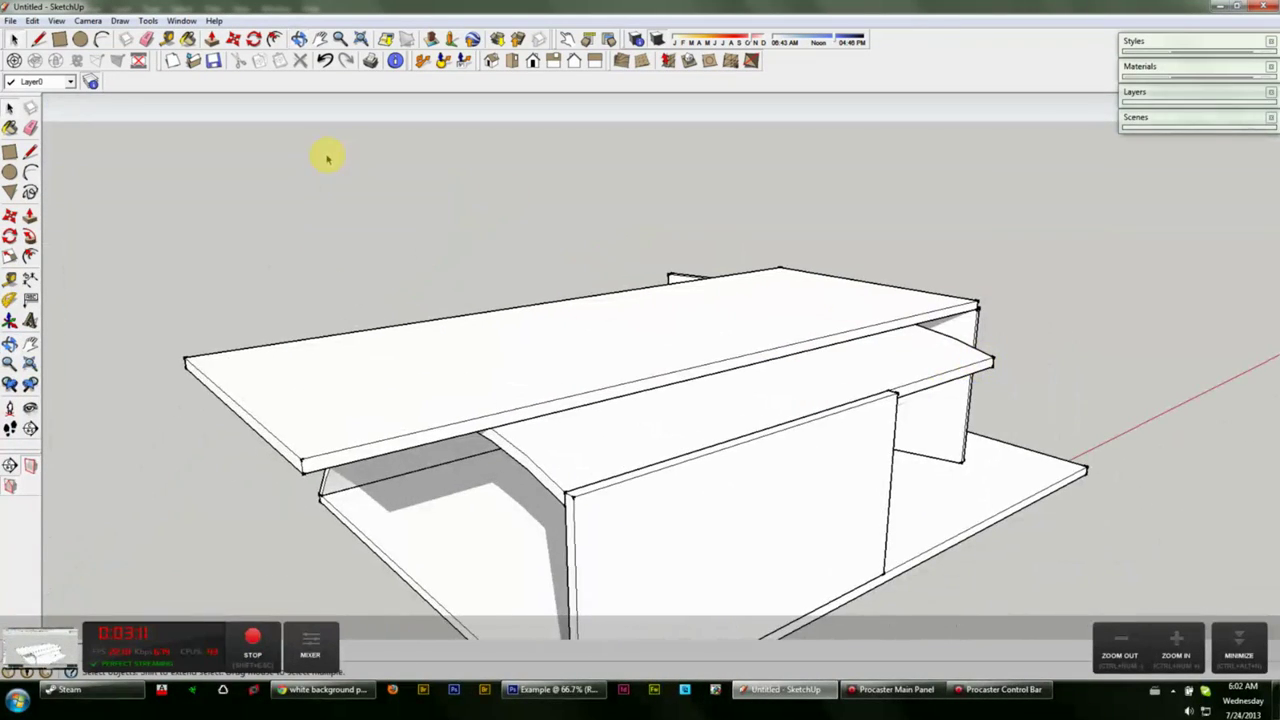
left_click(10, 20)
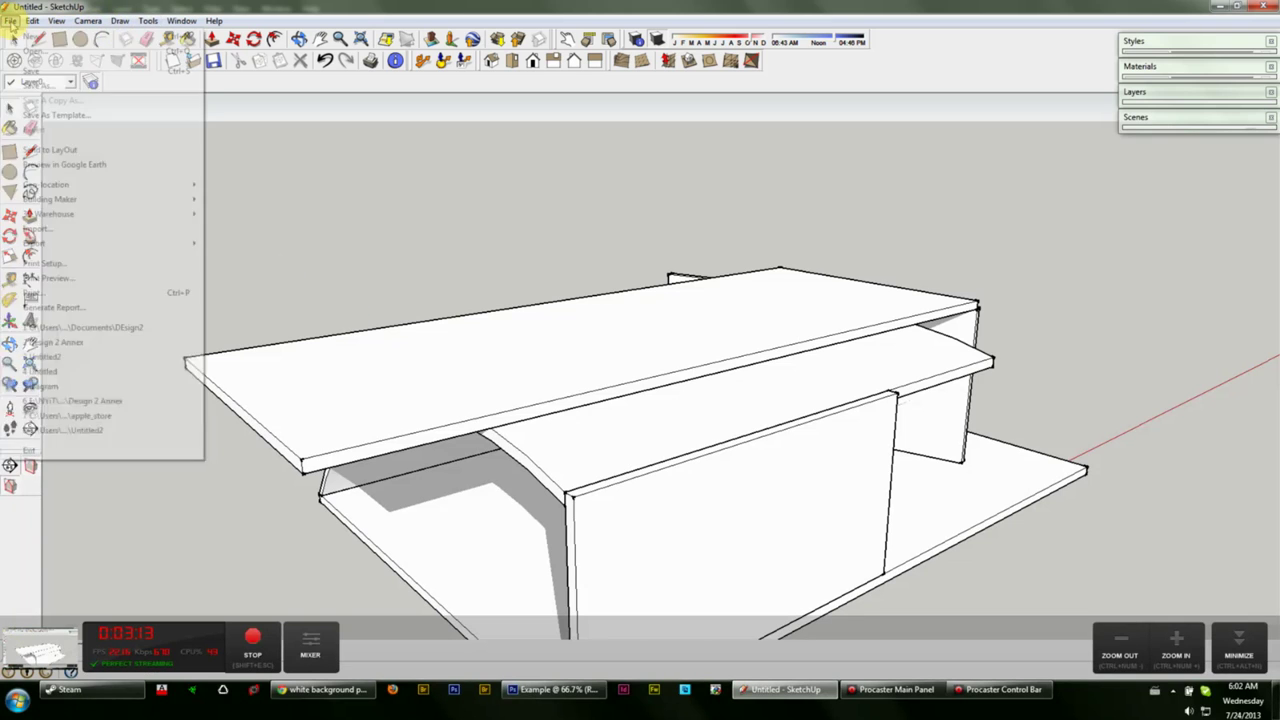
mouse_move(188, 245)
left_click(250, 259)
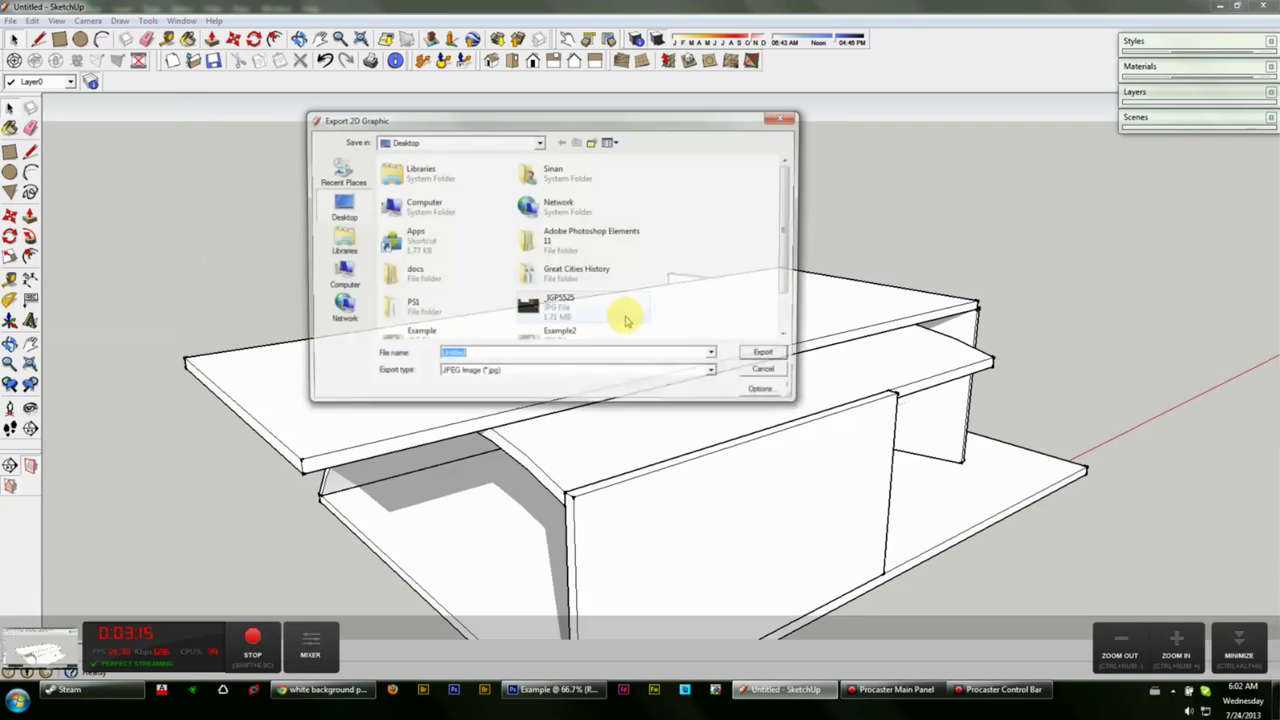
type("Example")
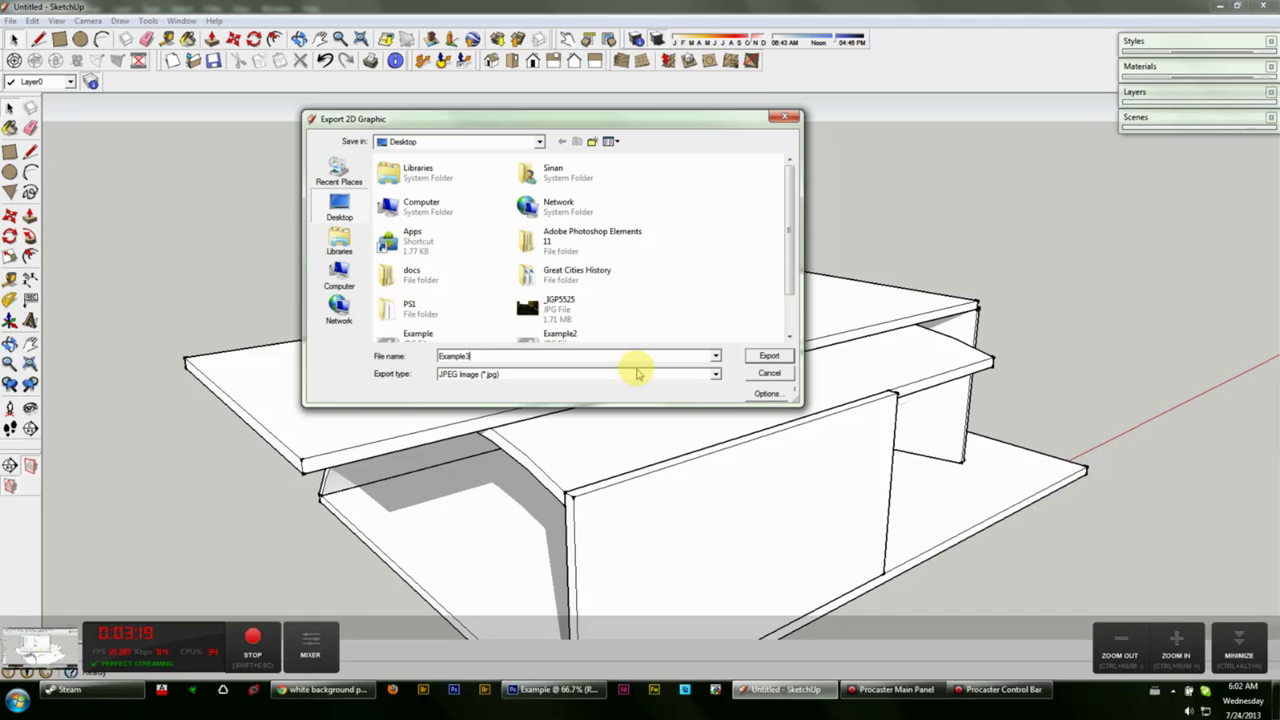
key("Return")
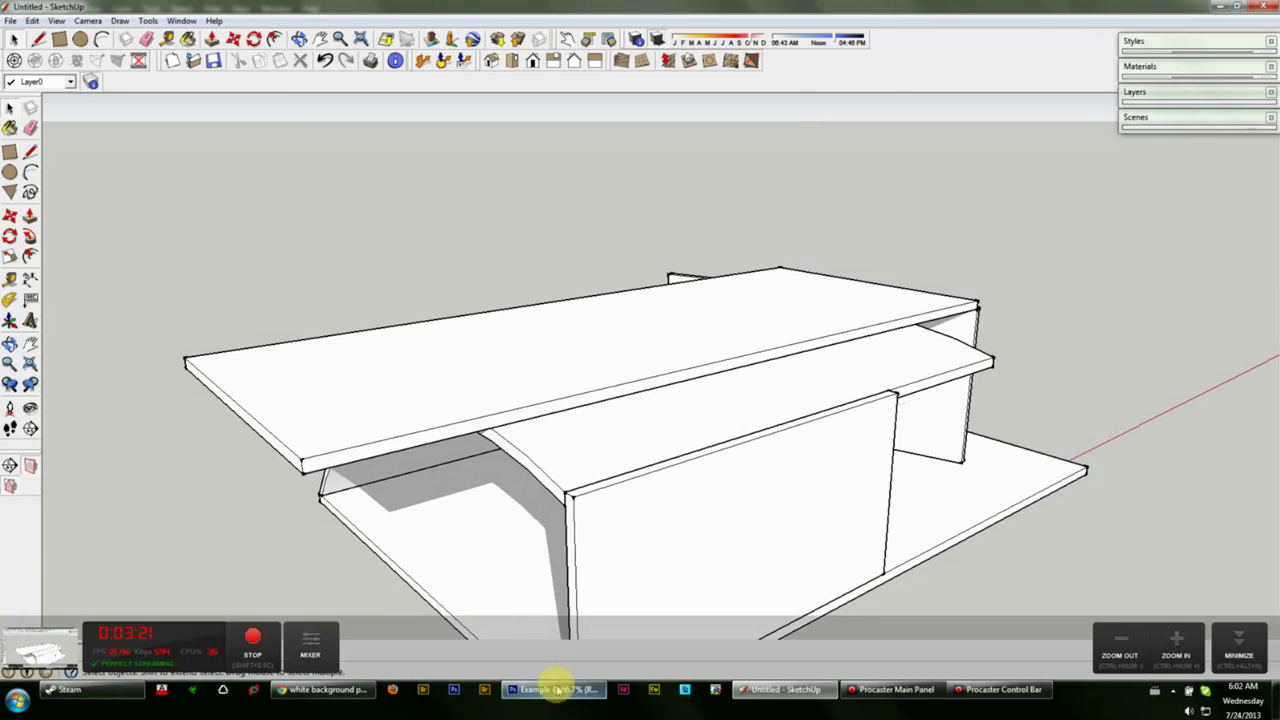
- Switch to Photoshop and open the Example2 image from the Desktop
left_click(557, 689)
left_click(36, 9)
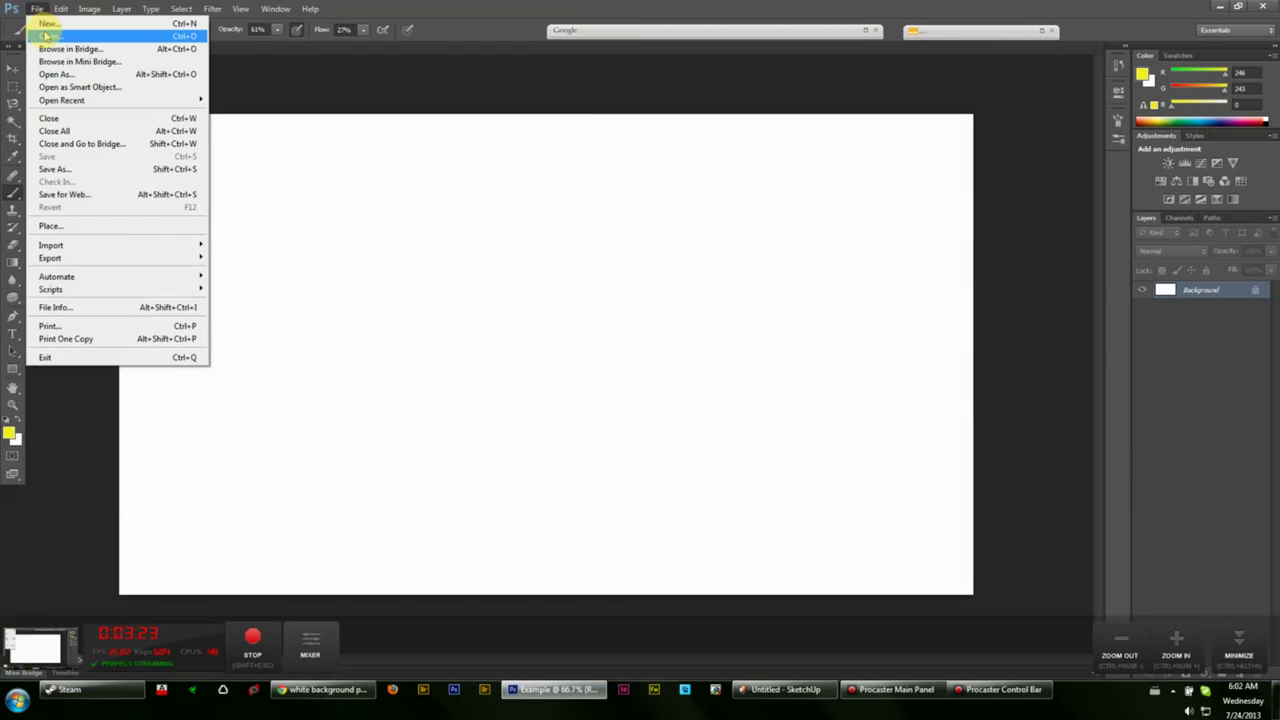
left_click(47, 36)
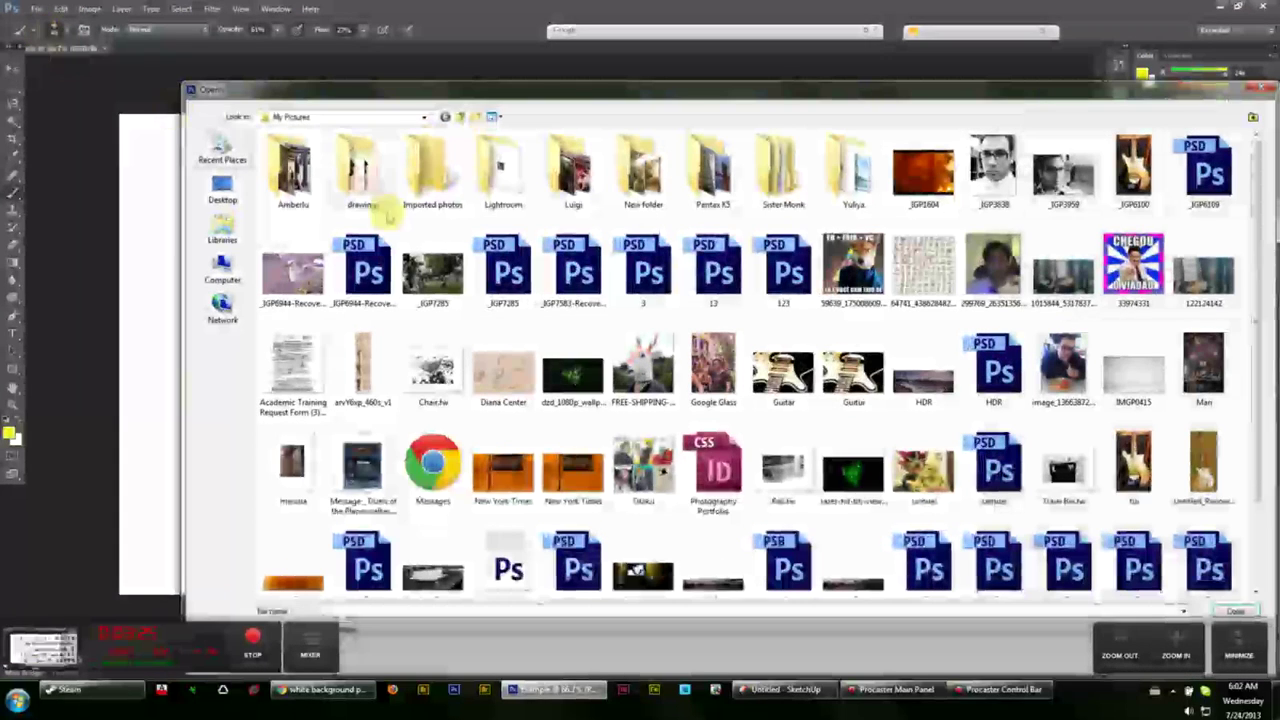
left_click(222, 188)
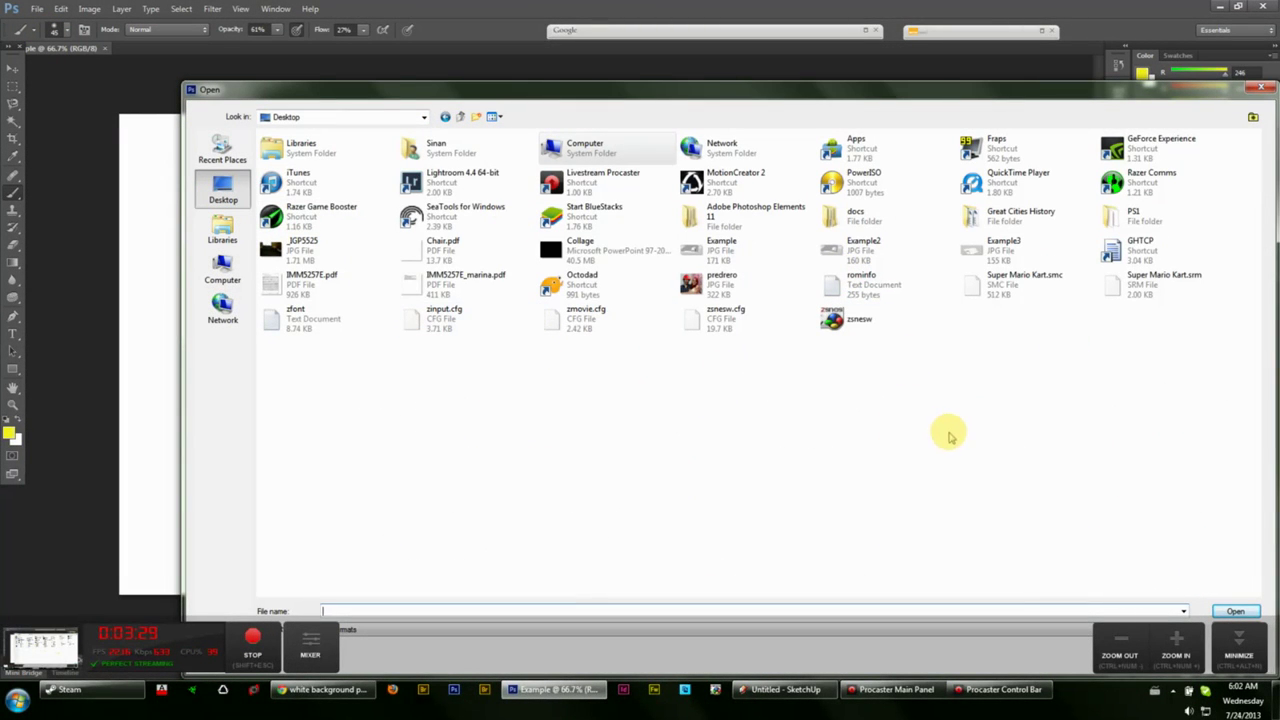
double_click(855, 248)
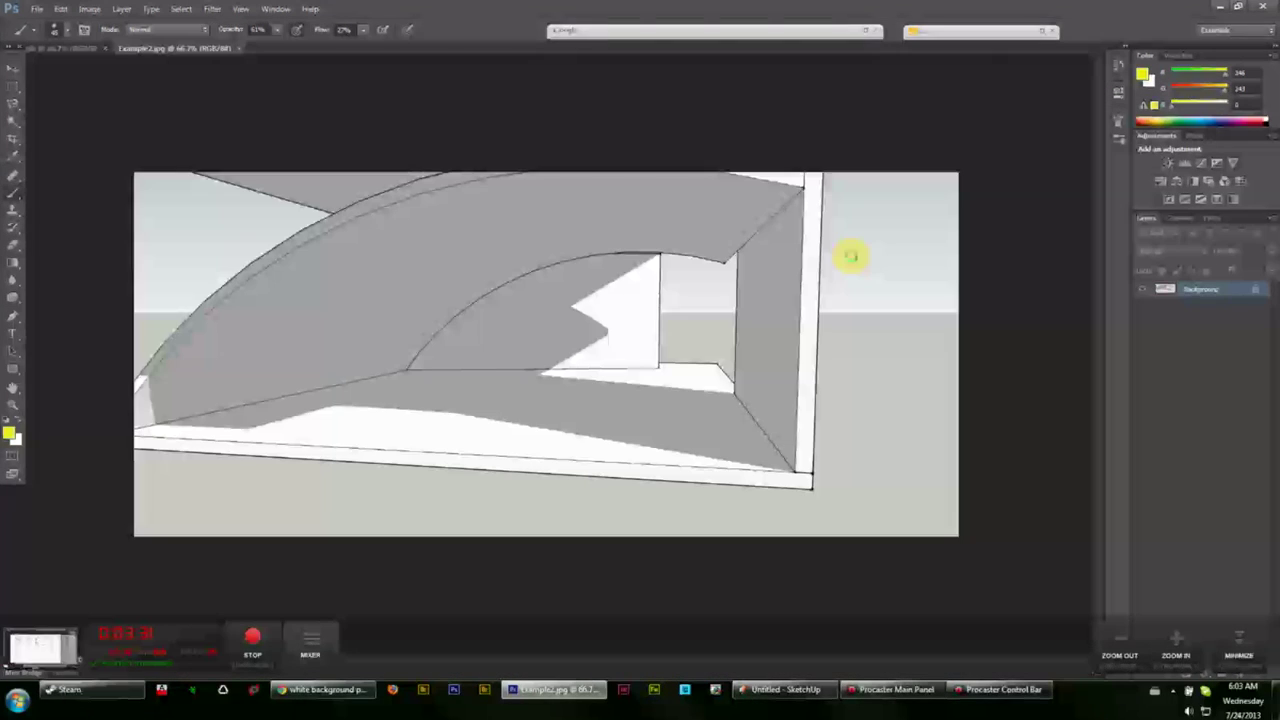
- Copy the entire Example2 image and paste it as a new layer into the Example document
key("ctrl+a")
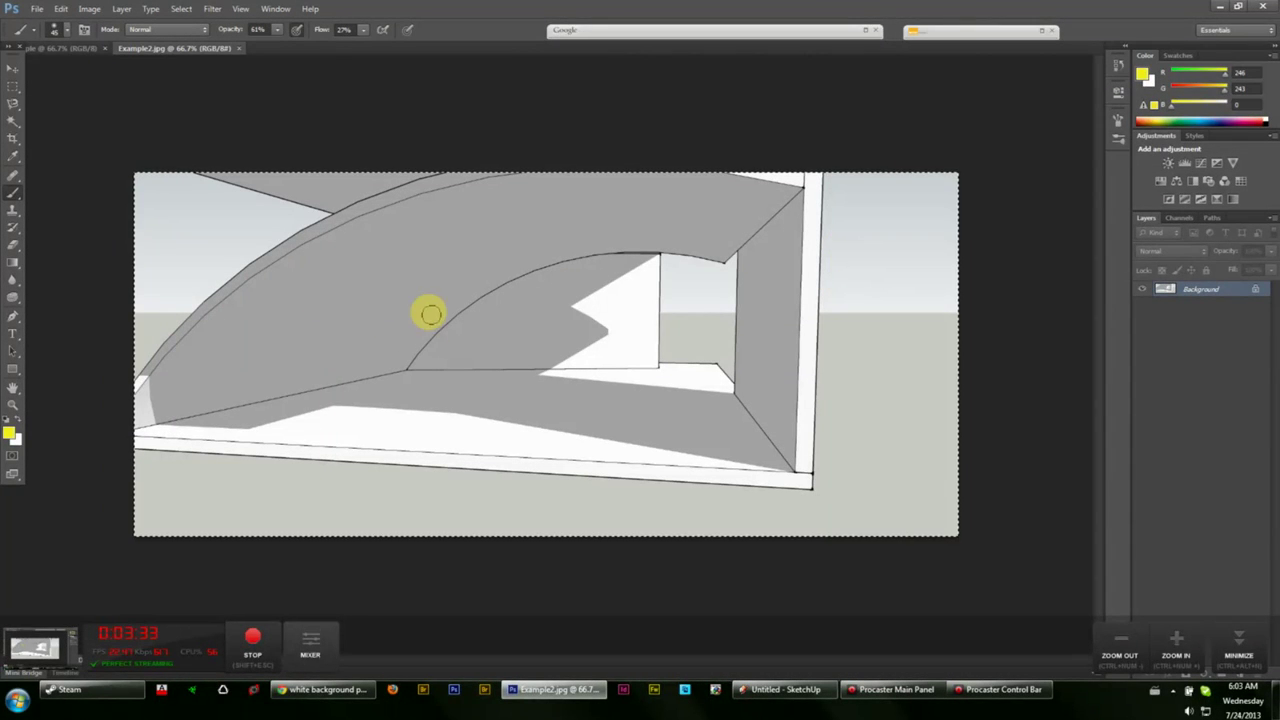
left_click(12, 68)
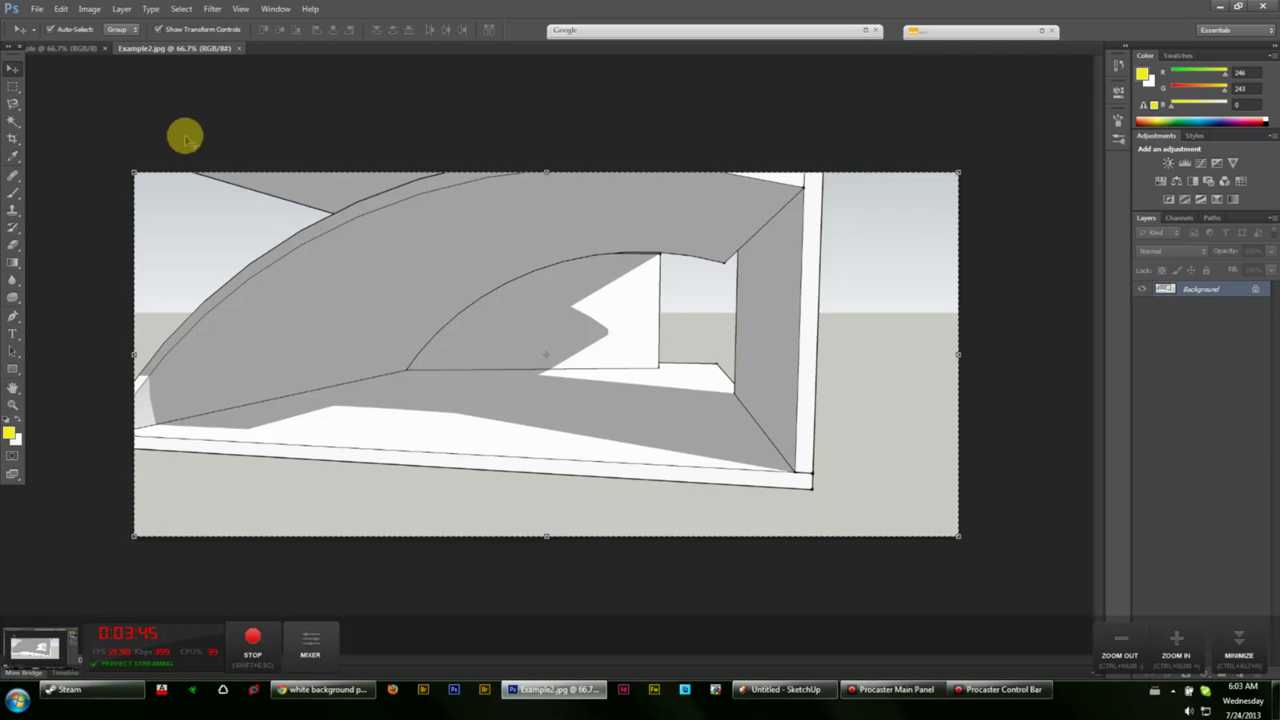
left_click(56, 50)
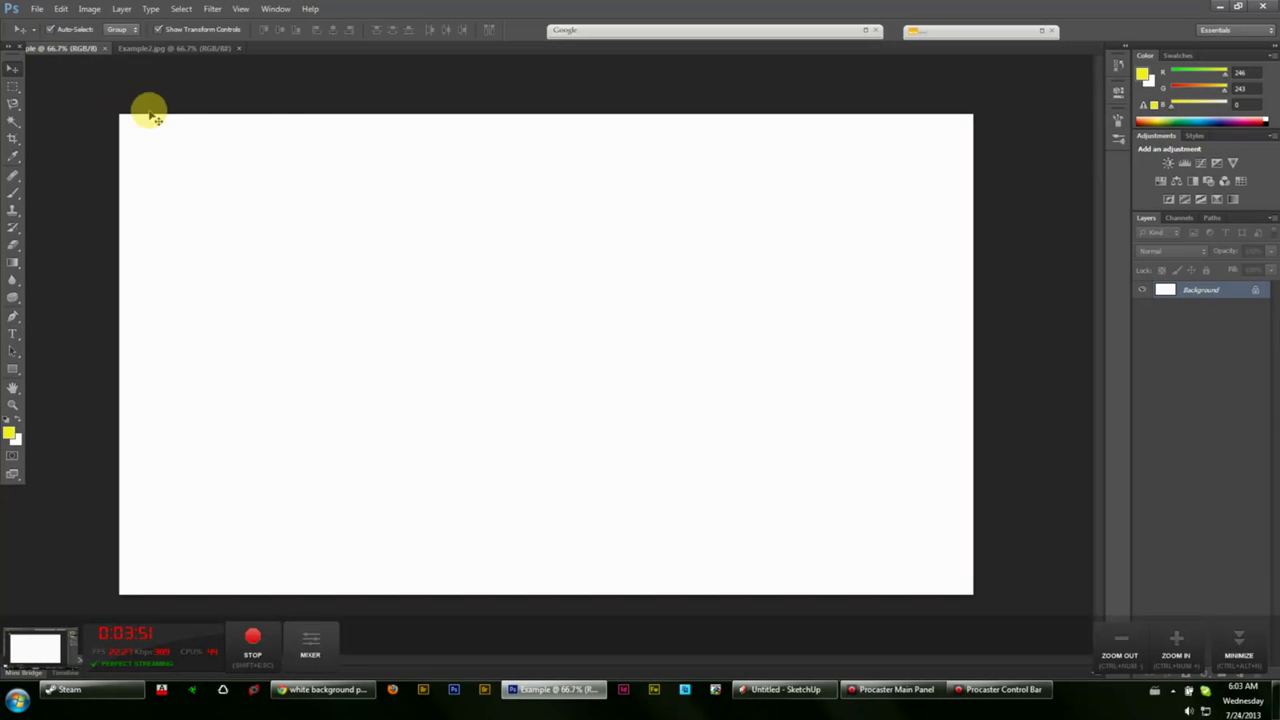
key("ctrl+v")
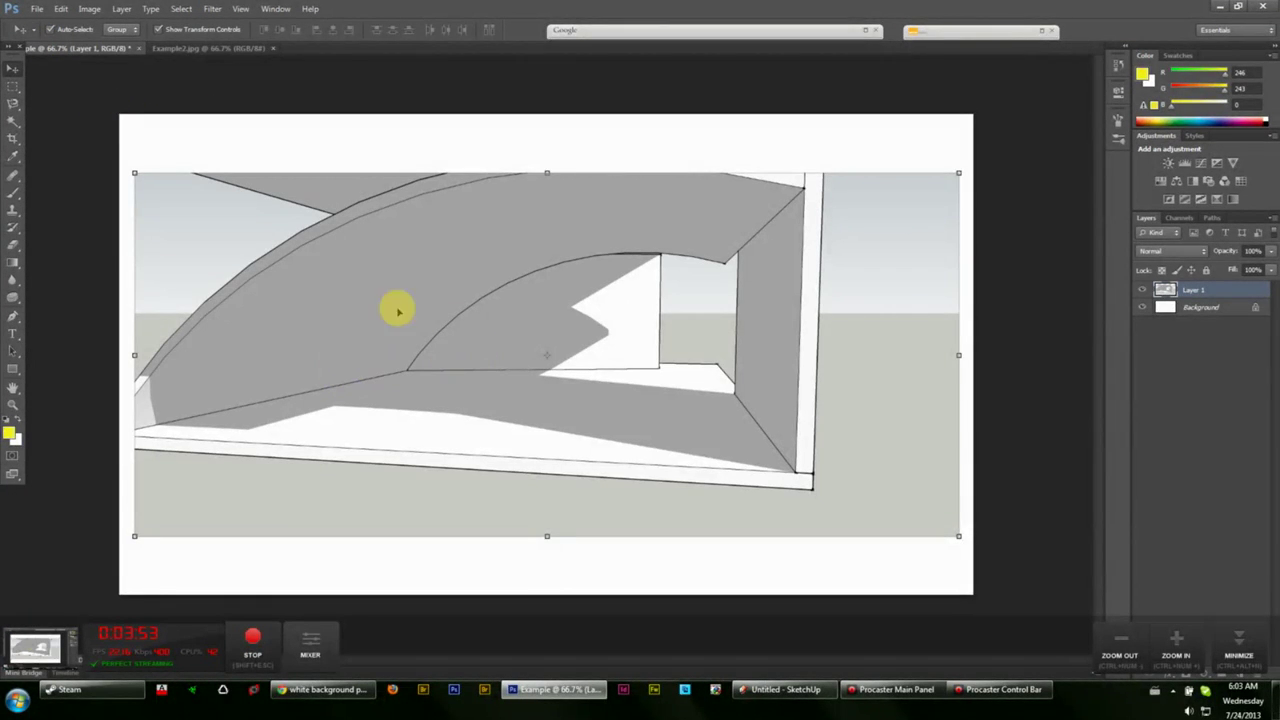
- Position the pasted interior view in the middle of the white canvas and duplicate its layer
left_click_drag(306, 289, 303, 292)
left_click_drag(282, 292, 382, 360)
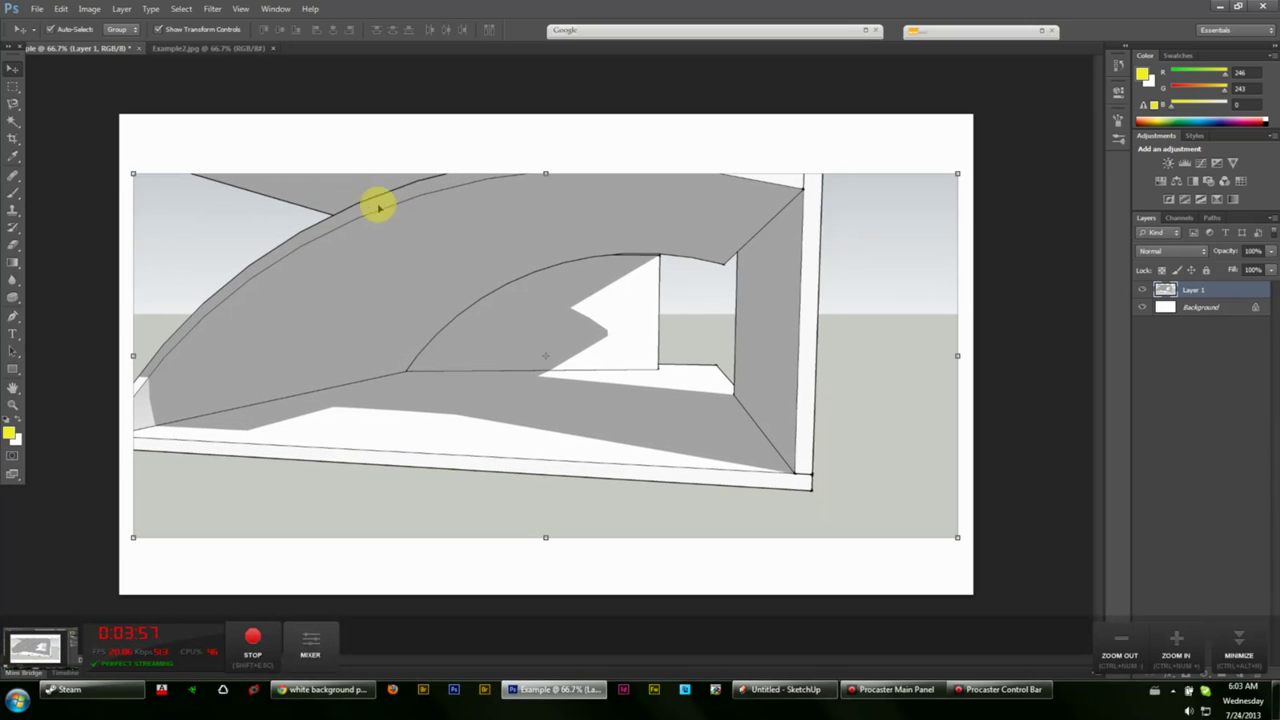
mouse_move(455, 311)
left_mouse_down()
mouse_move(451, 297)
mouse_move(457, 313)
left_mouse_up()
left_click_drag(535, 338, 535, 335)
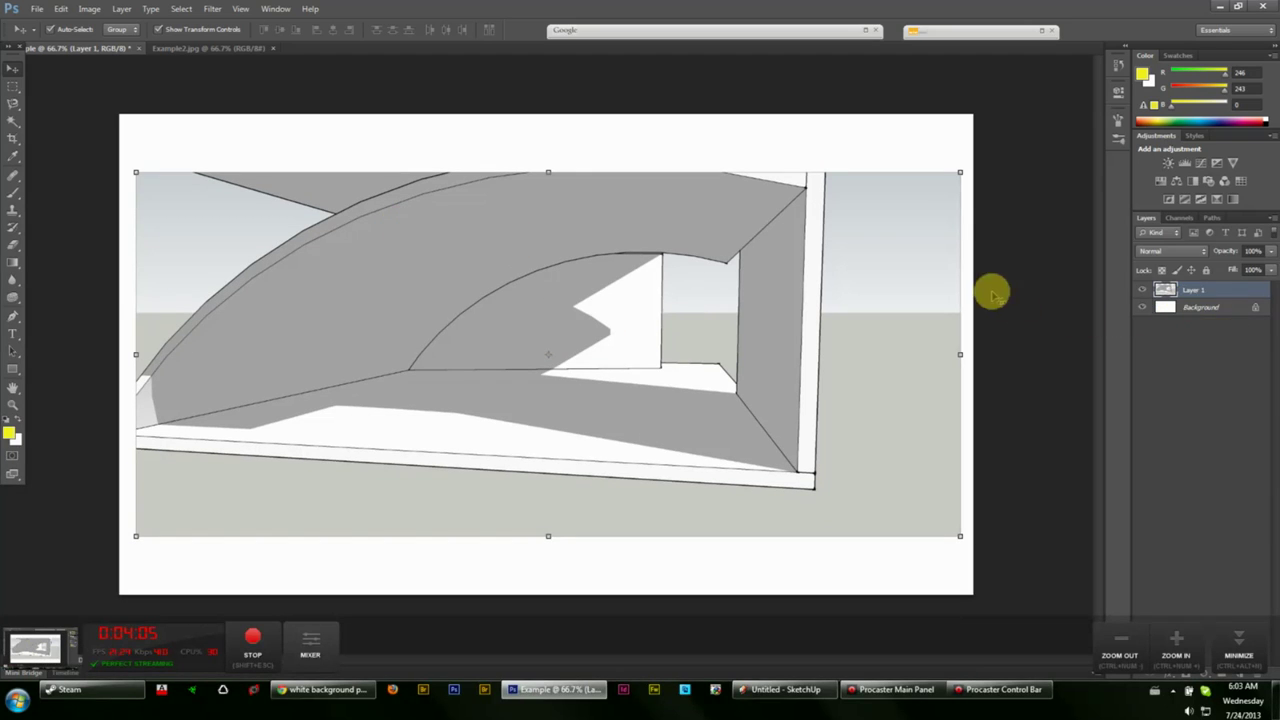
key("ctrl+j")
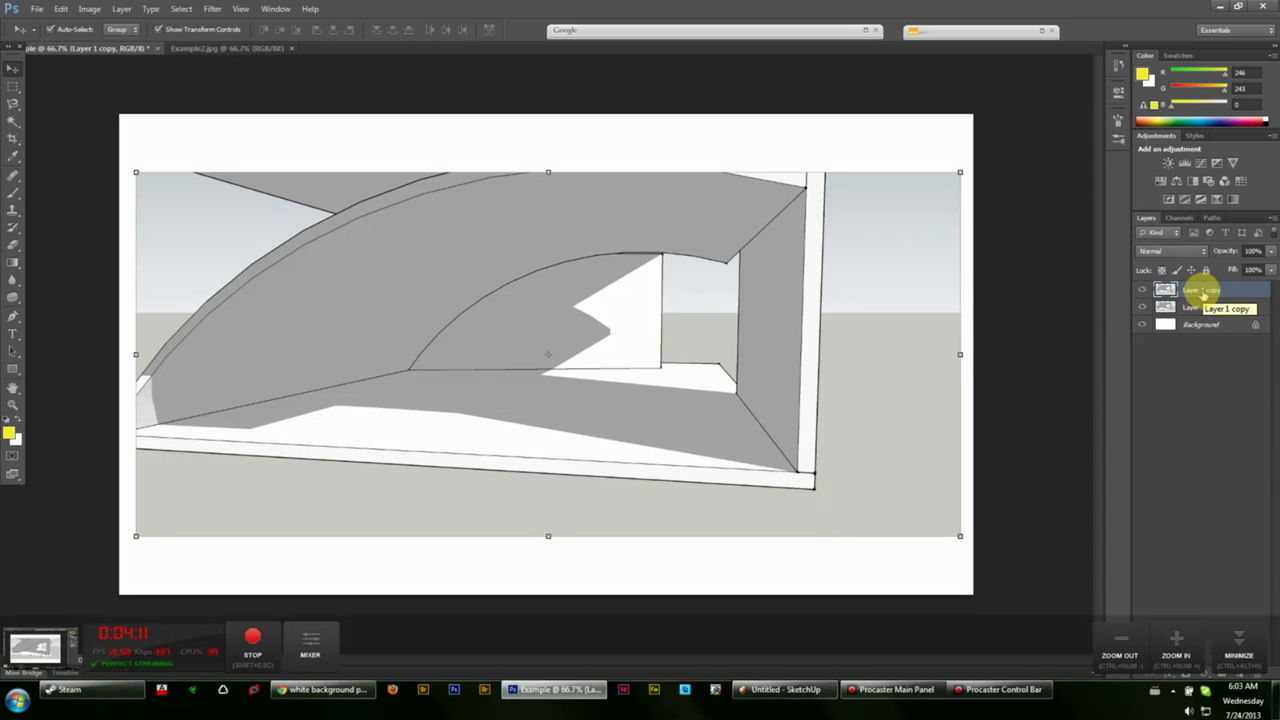
- Switch to the browser, look through the opened people images and copy the colour photo 28660-business-people.jpg
left_click(337, 689)
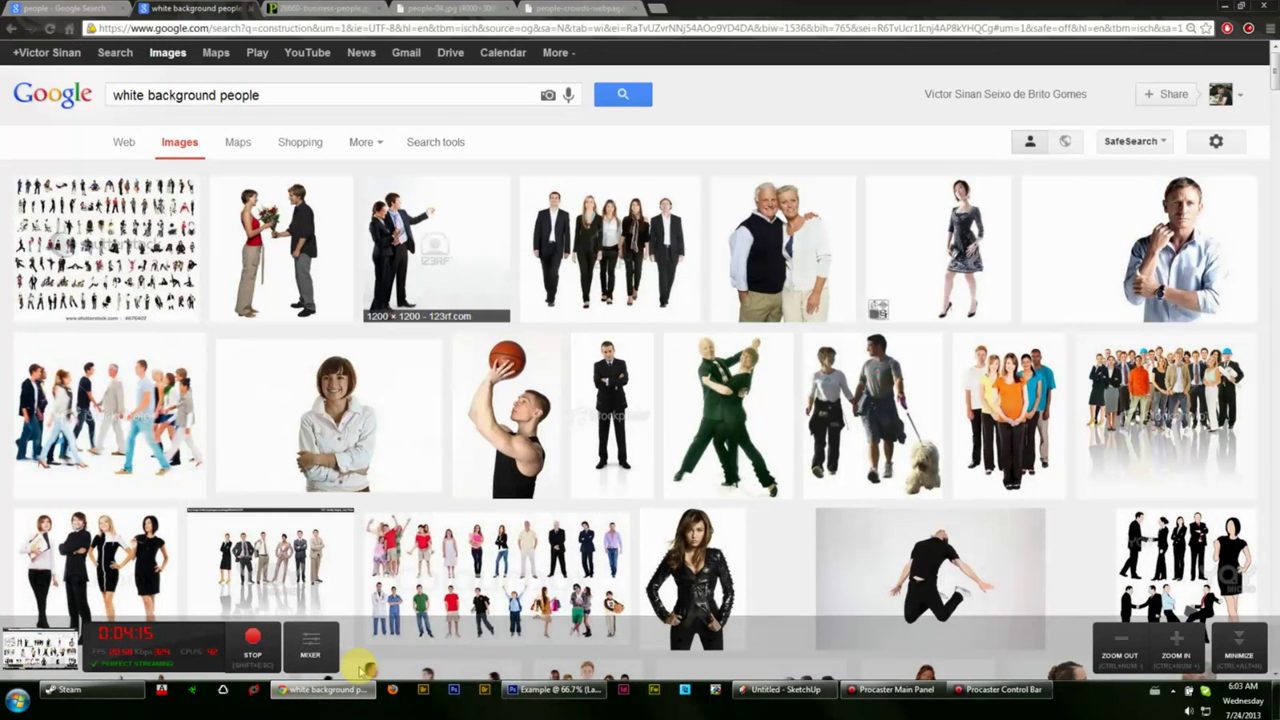
left_click(436, 8)
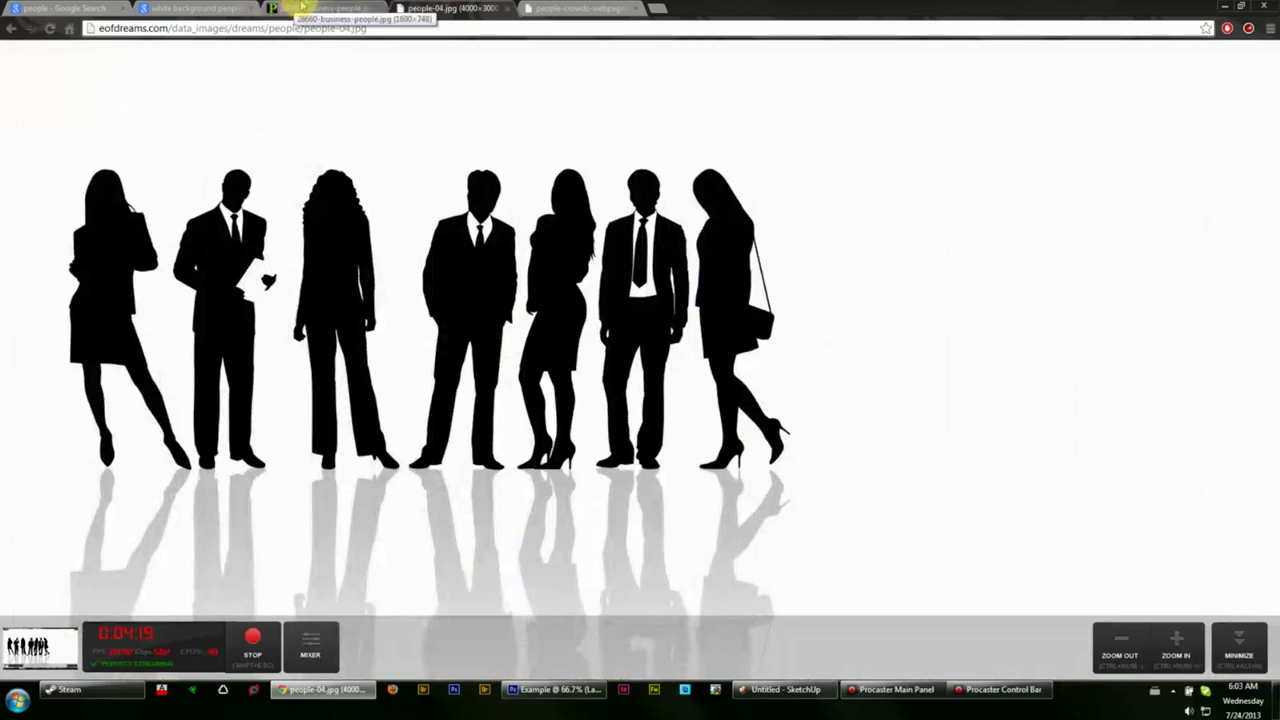
left_click(330, 8)
left_click(605, 8)
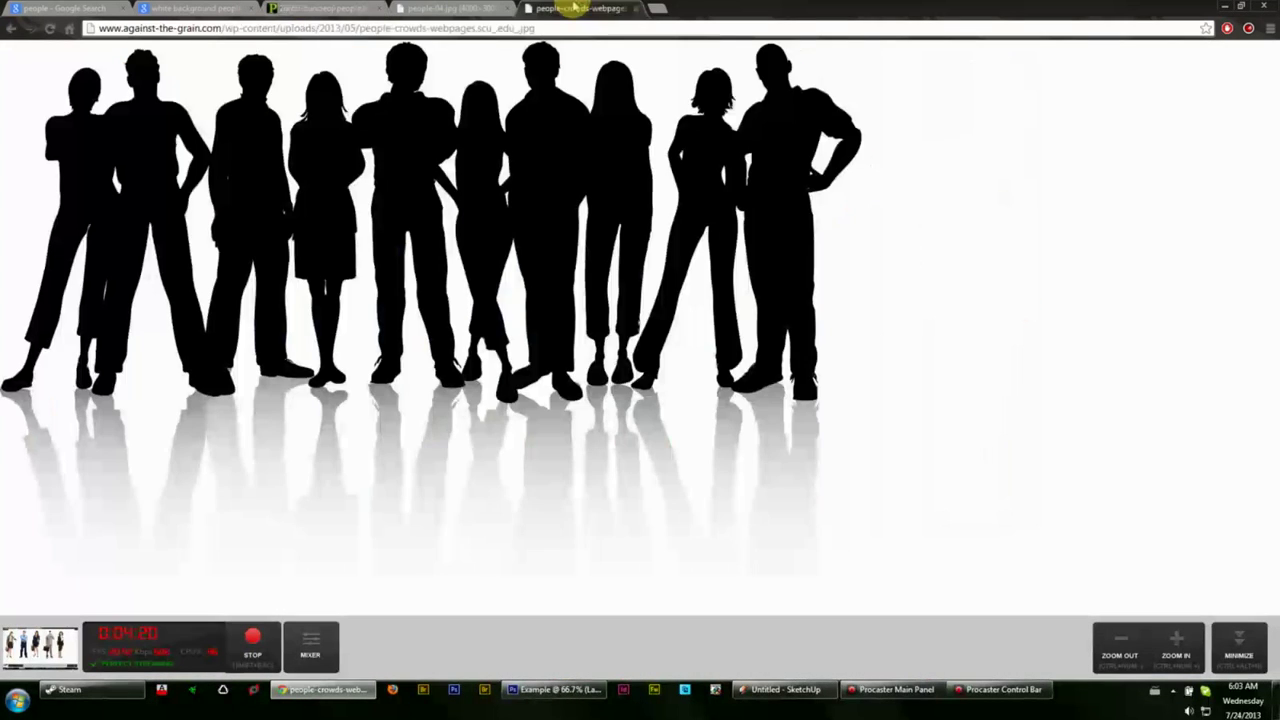
left_click(471, 8)
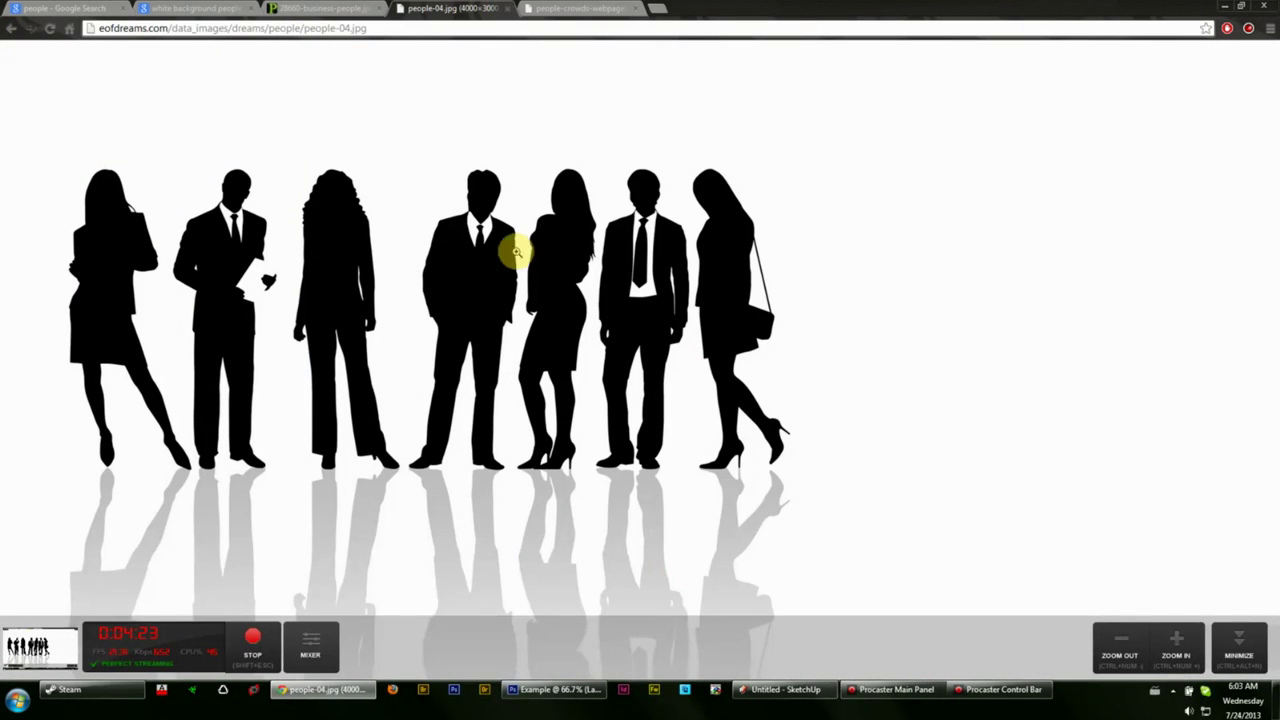
left_click(325, 8)
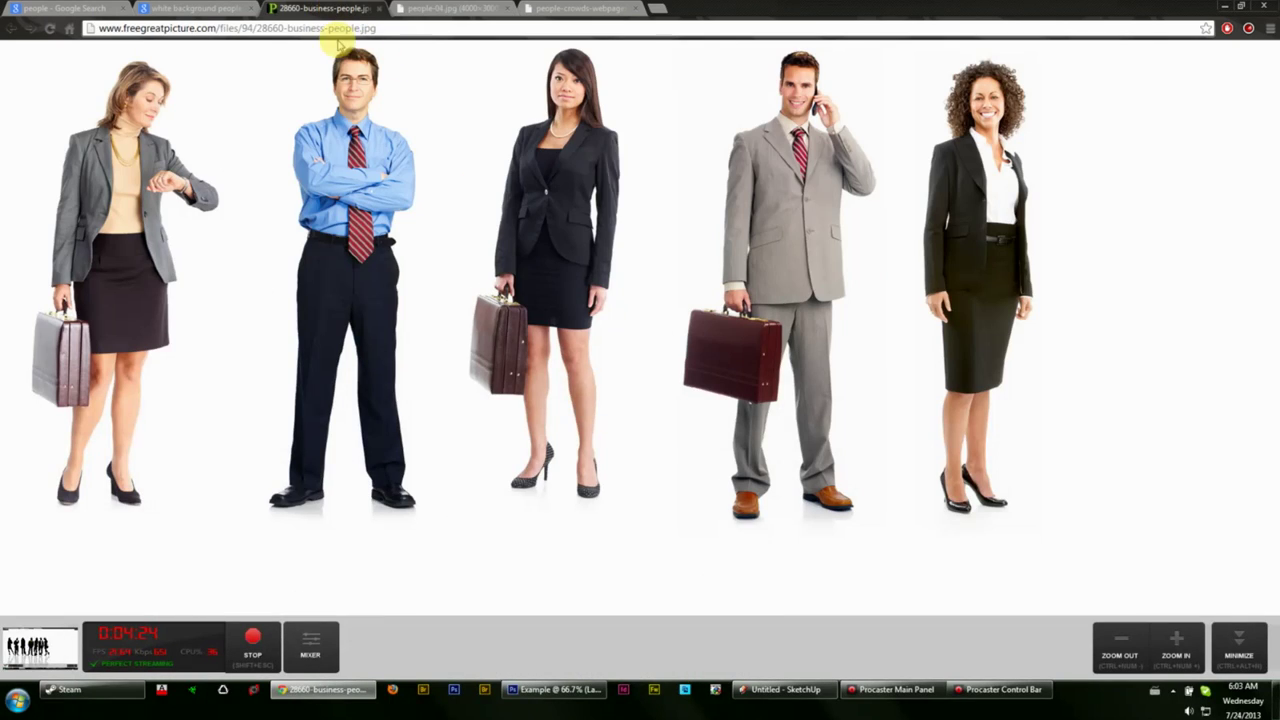
right_click(505, 138)
left_click(549, 173)
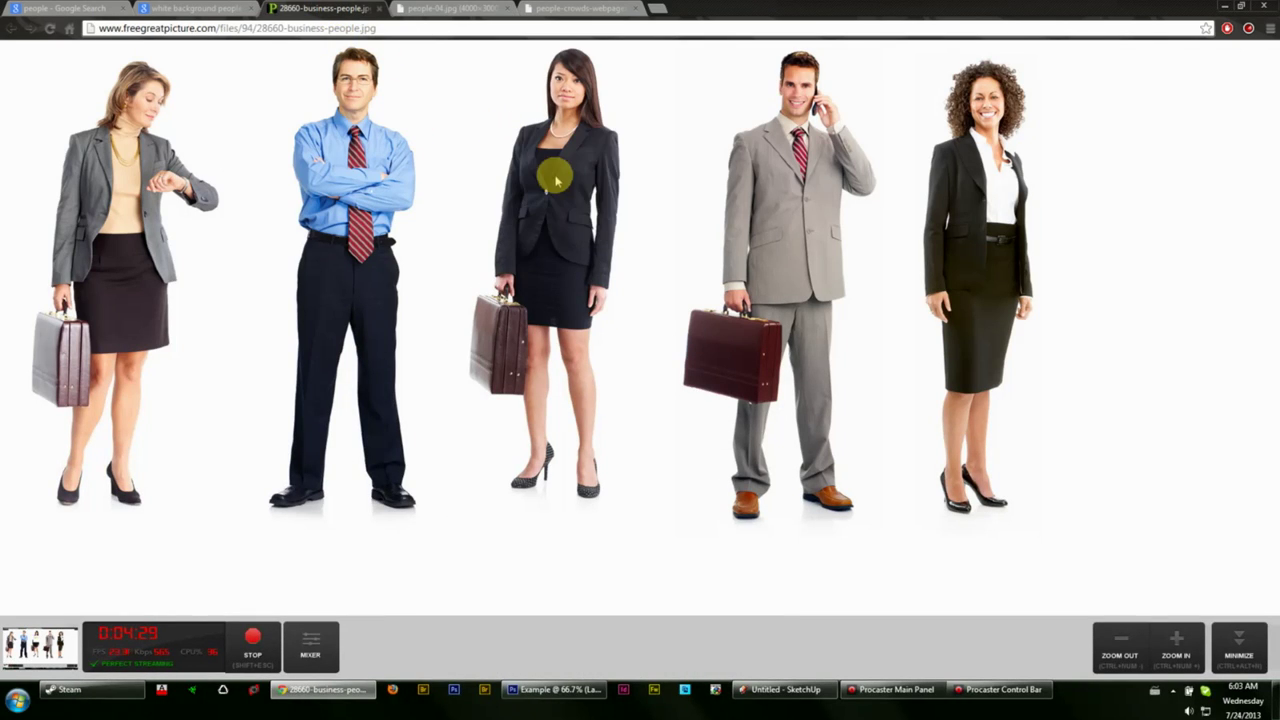
- Return to Photoshop, paste the business people photo into the Example document and position it over the interior view
left_click(550, 690)
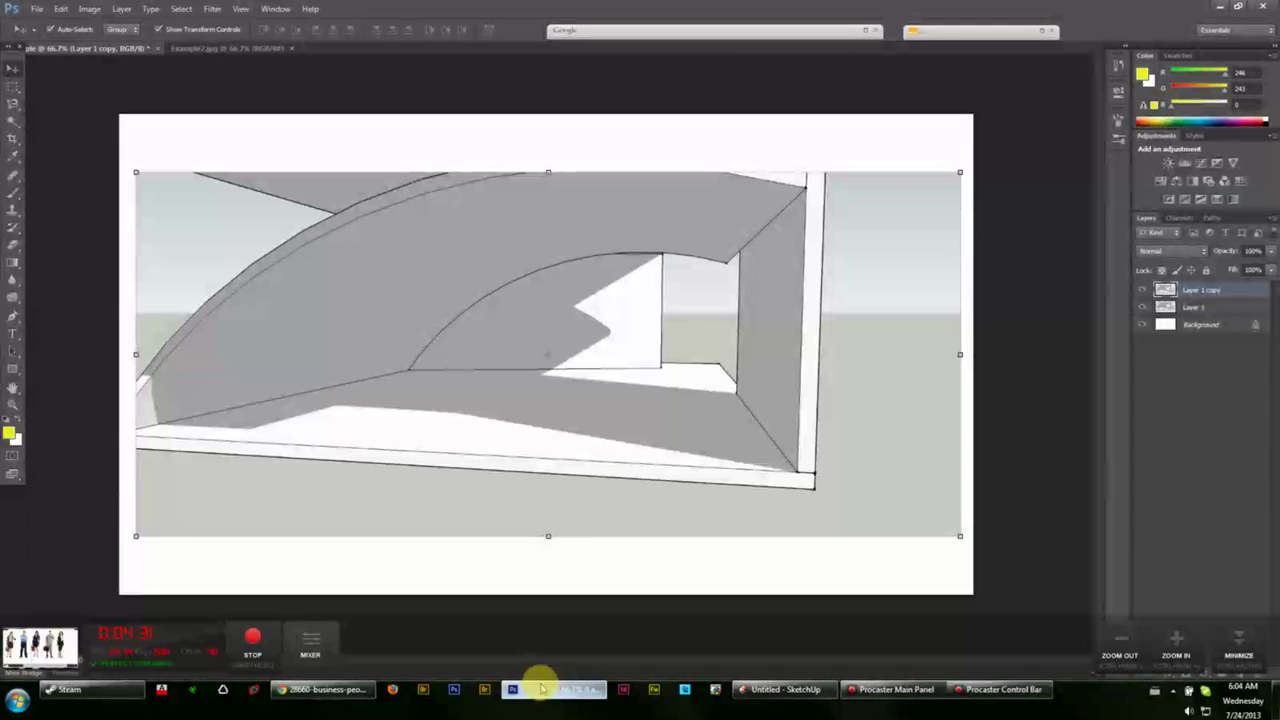
key("ctrl+v")
left_click_drag(491, 334, 543, 357)
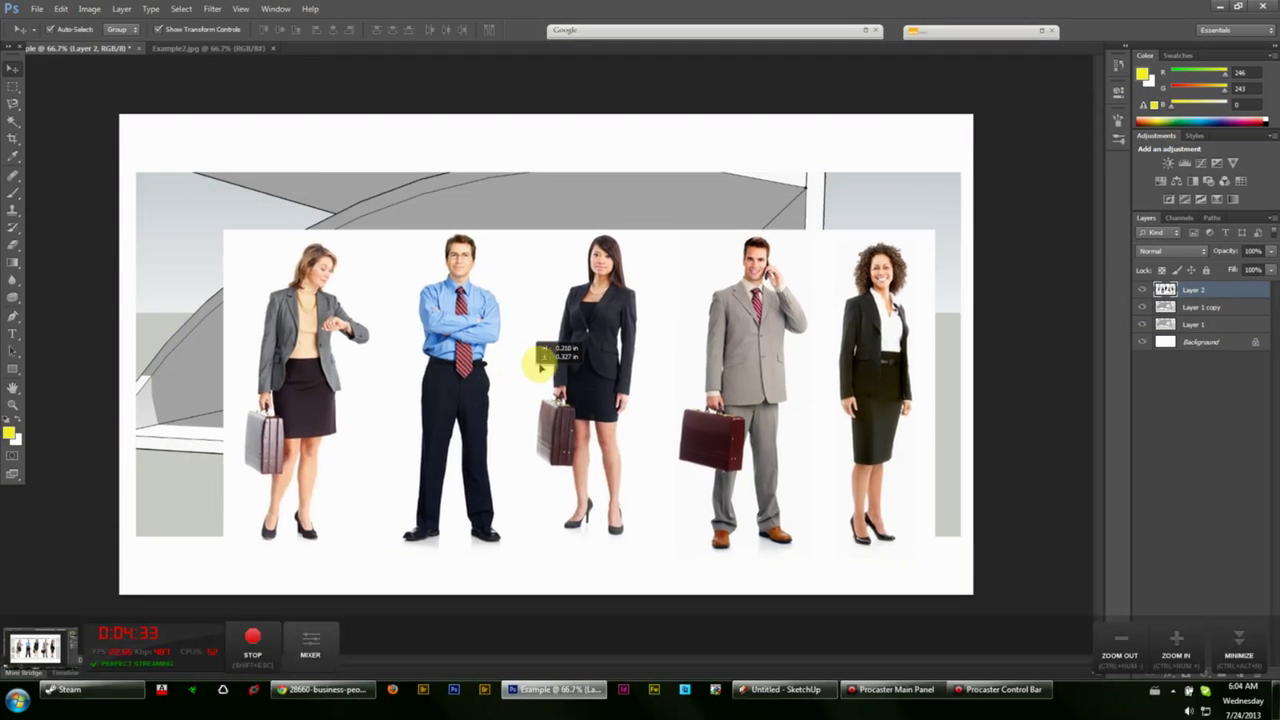
- Switch back to the browser and copy the black silhouette image people-04.jpg
key("alt+Tab")
left_click(495, 9)
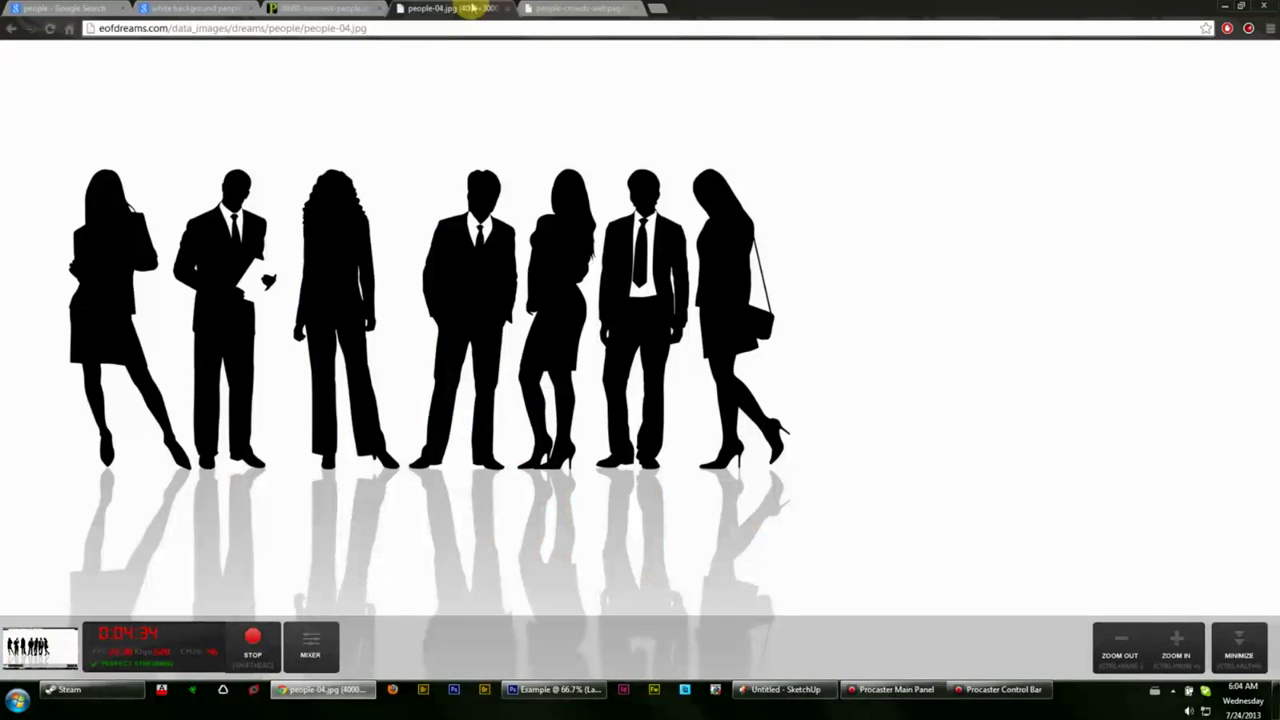
left_click(457, 263)
right_click(449, 233)
left_click(478, 270)
- Paste the silhouette image into the Example document in Photoshop and shift it so the figures' legs fill the canvas
key("alt+Tab")
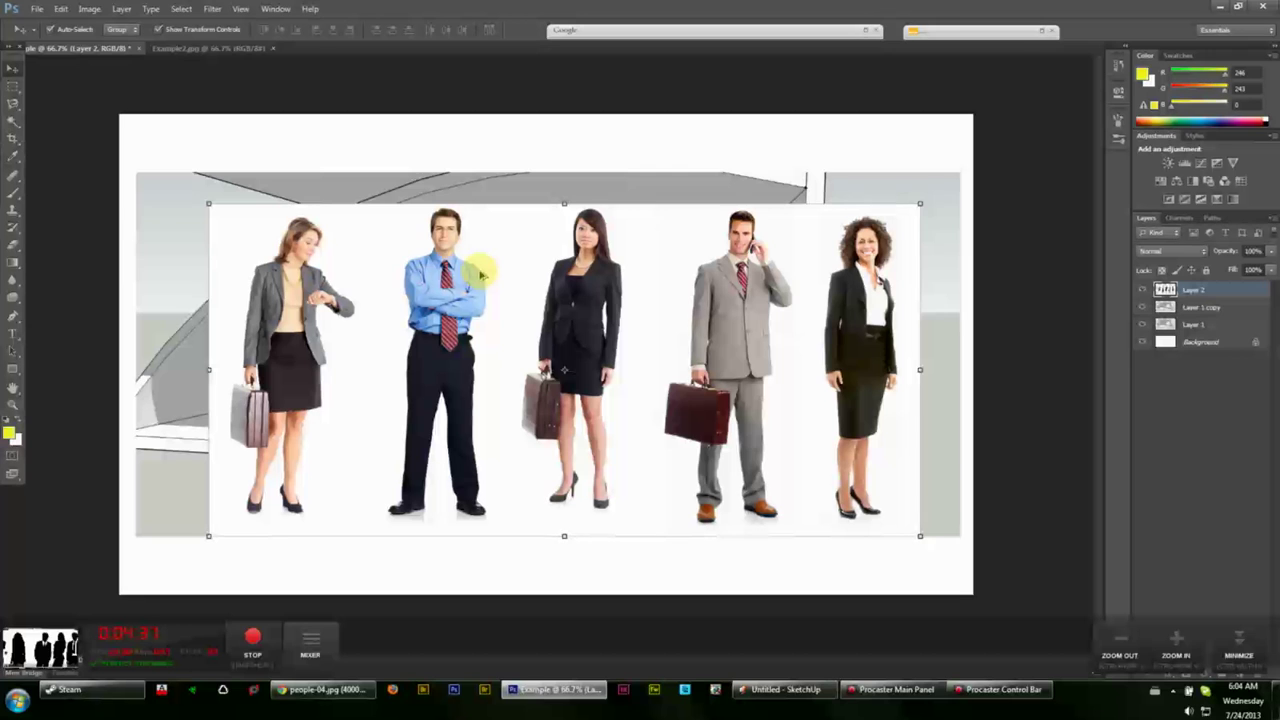
key("ctrl+v")
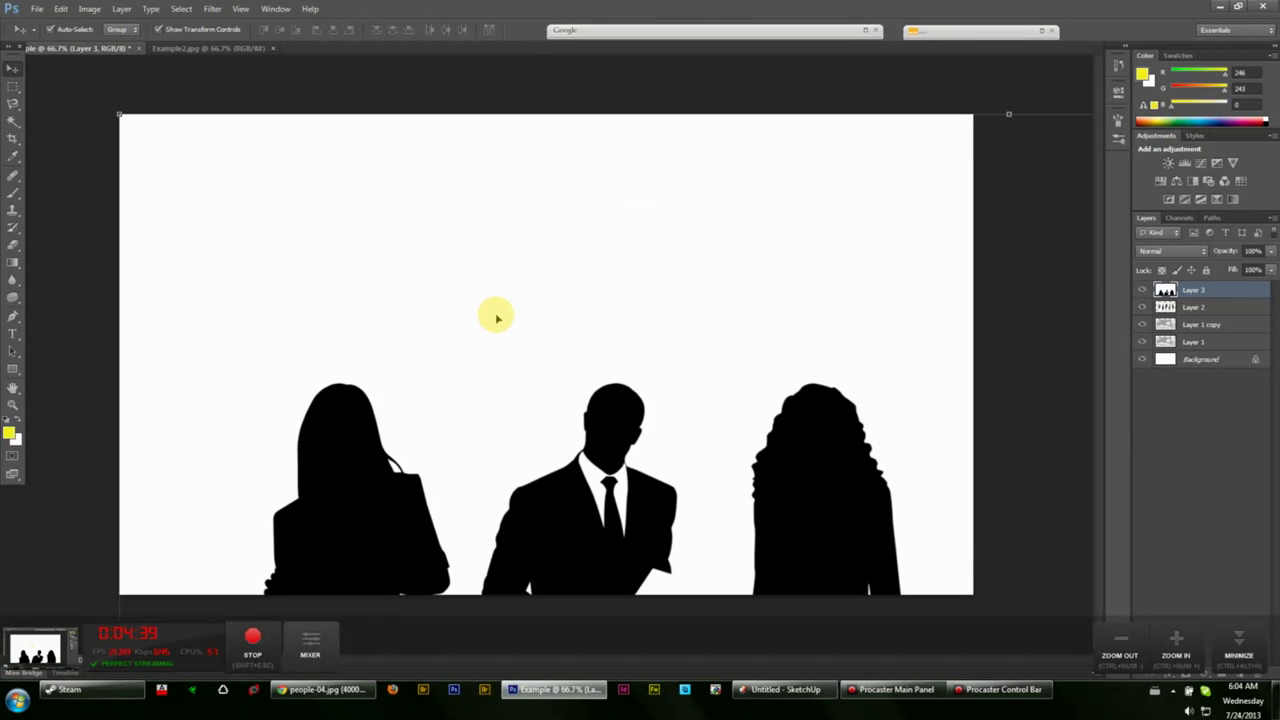
left_click_drag(563, 306, 487, 351)
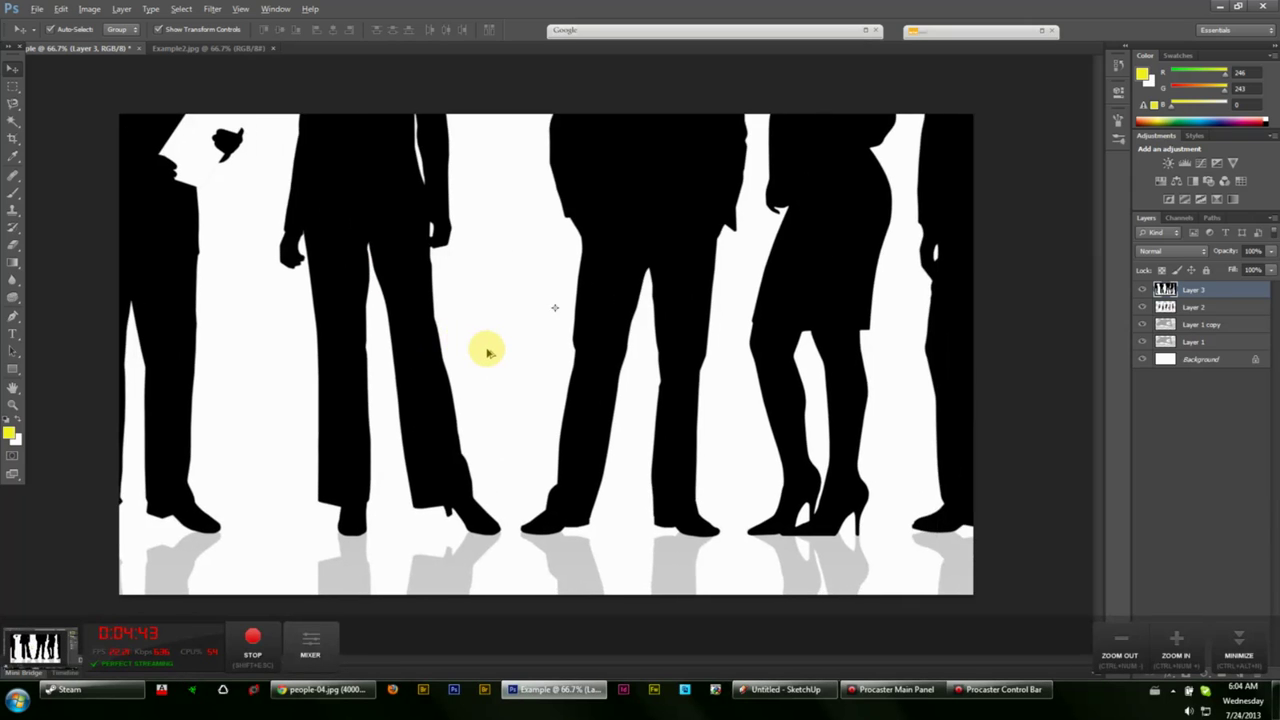
scroll(487, 351, "down", 5)
right_click(352, 184)
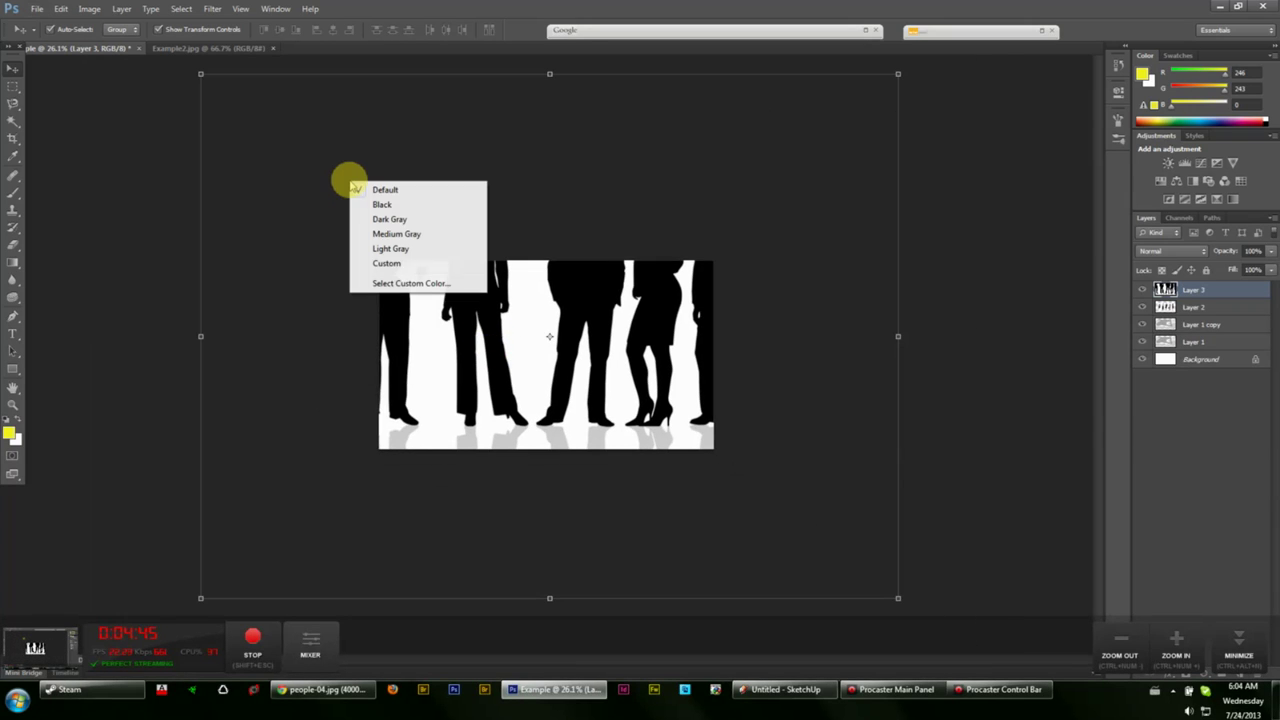
left_click(613, 193)
- Check the Example document's pixel dimensions in the Image Size settings
left_click(92, 9)
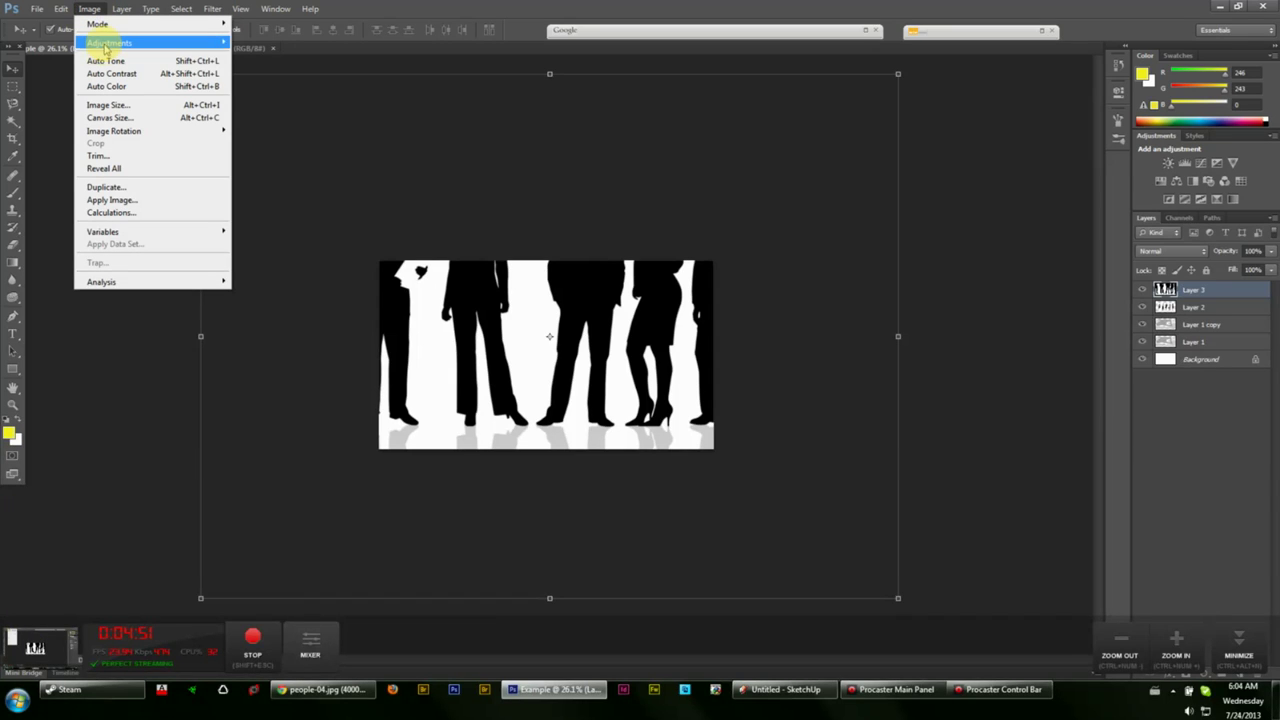
mouse_move(105, 46)
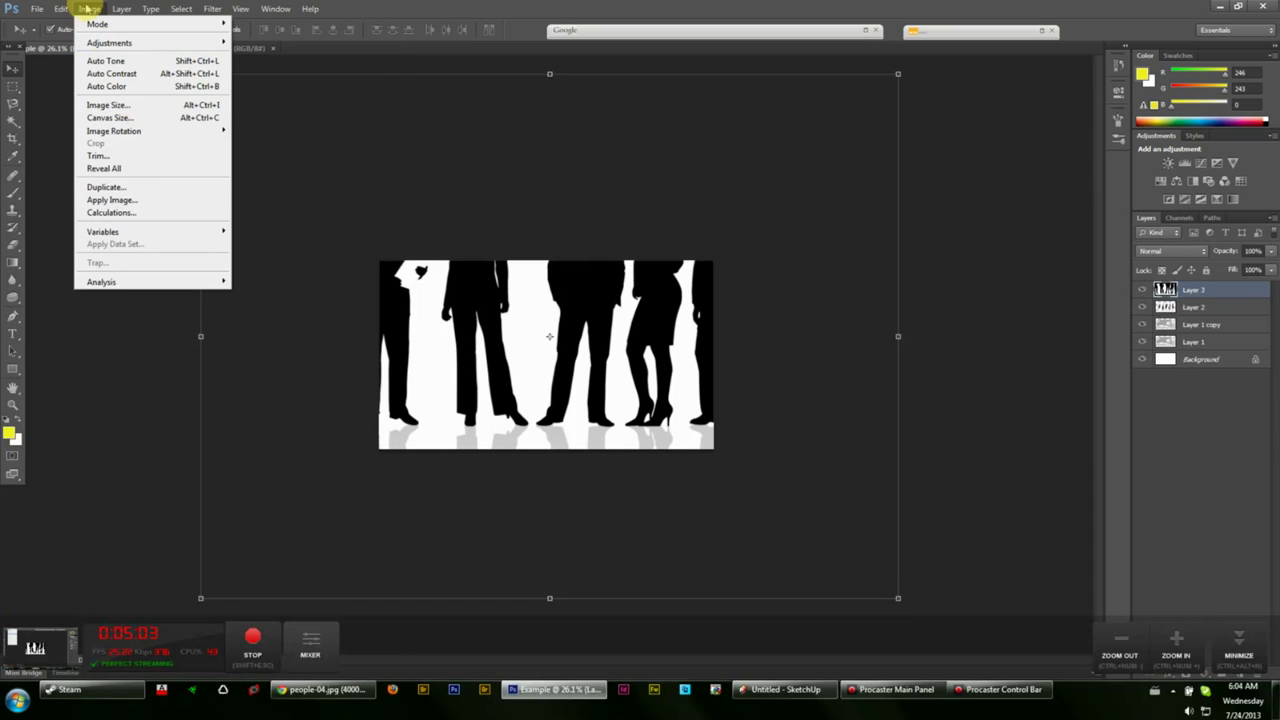
left_click(120, 106)
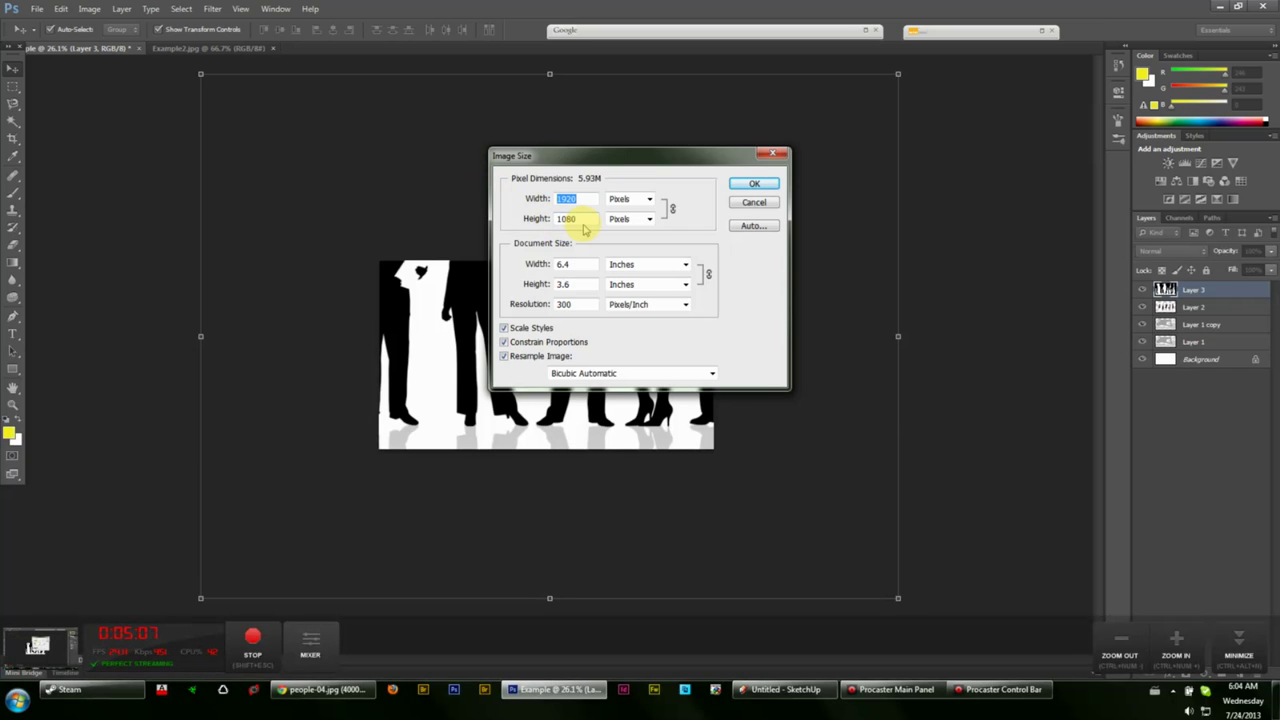
left_click(766, 187)
key("ctrl+alt+a")
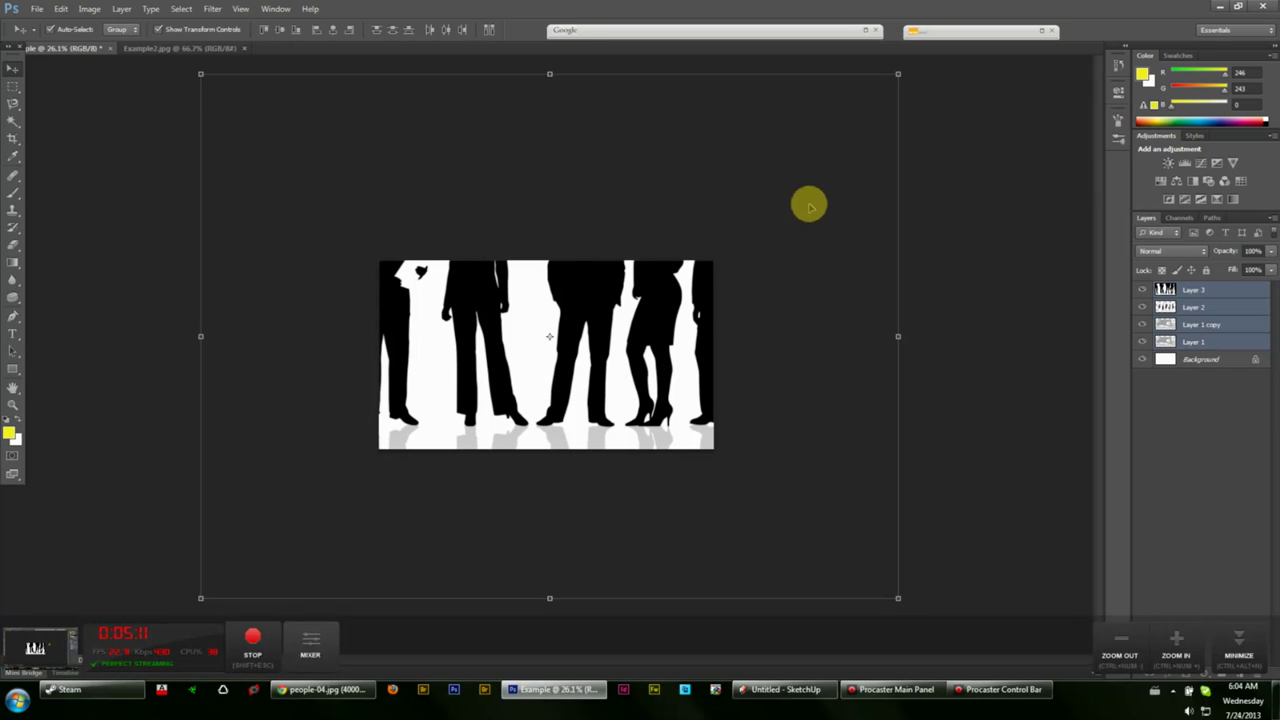
left_click_drag(810, 205, 779, 278)
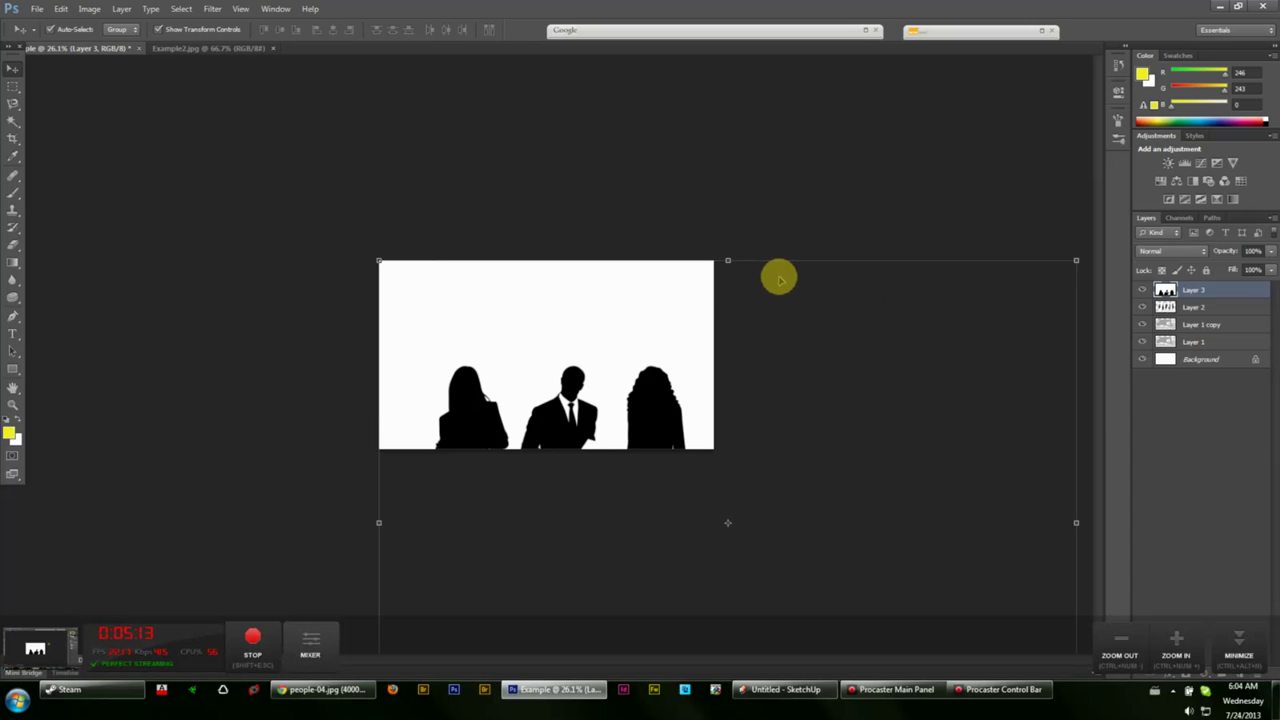
key("ctrl+z")
right_click(355, 133)
left_click(157, 101)
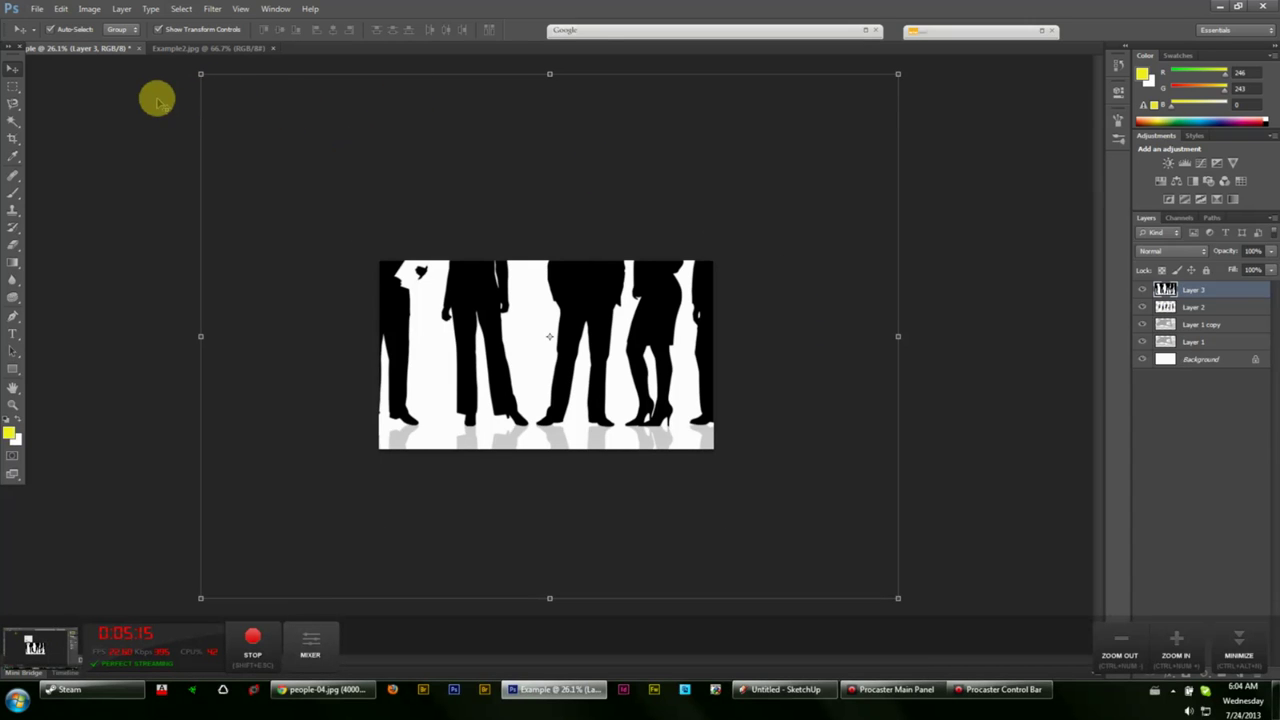
- Scale the silhouette layer to about 40% and position it so all seven figures and their reflections fit on the canvas
key("ctrl+t")
left_click_drag(200, 74, 504, 368)
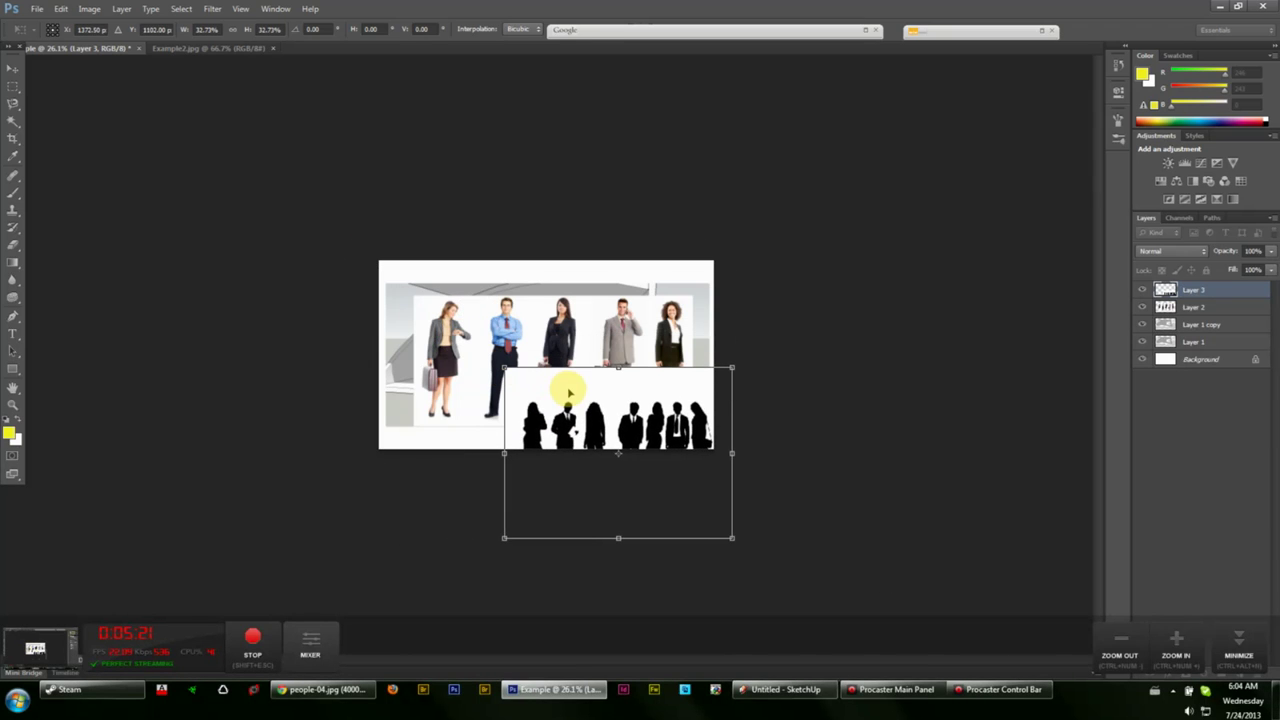
left_click_drag(594, 405, 582, 349)
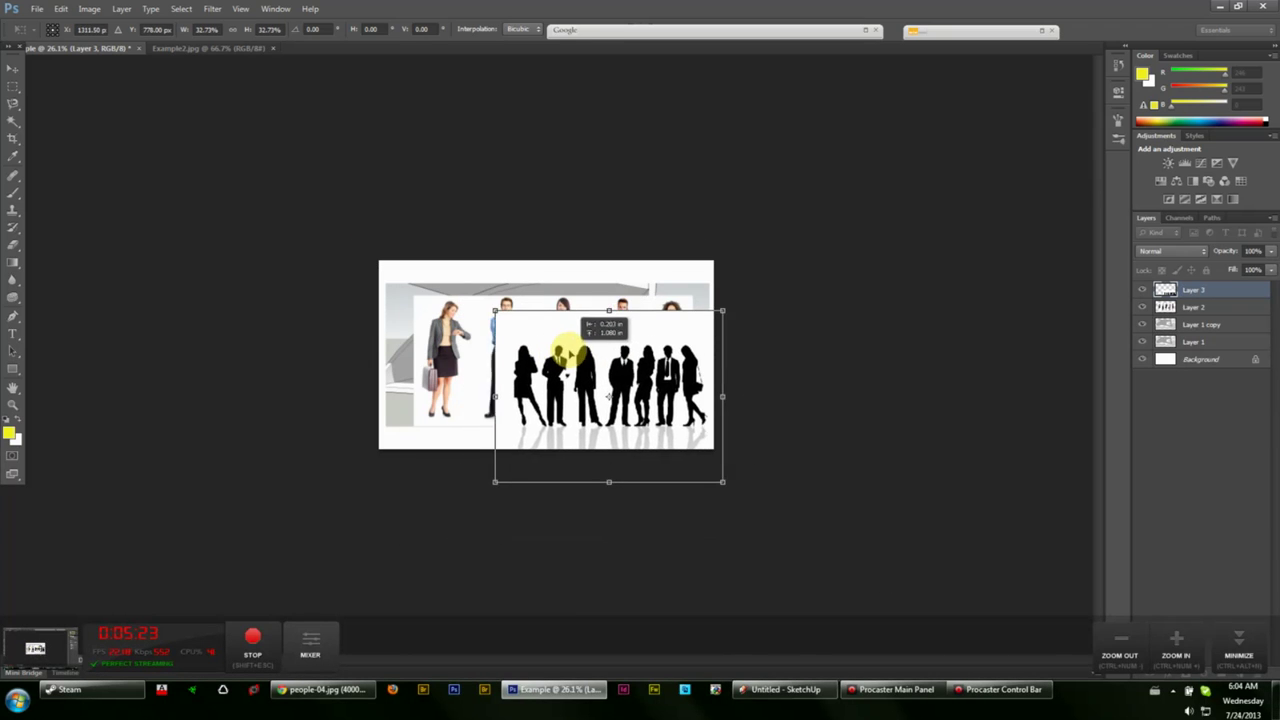
left_click_drag(490, 320, 437, 264)
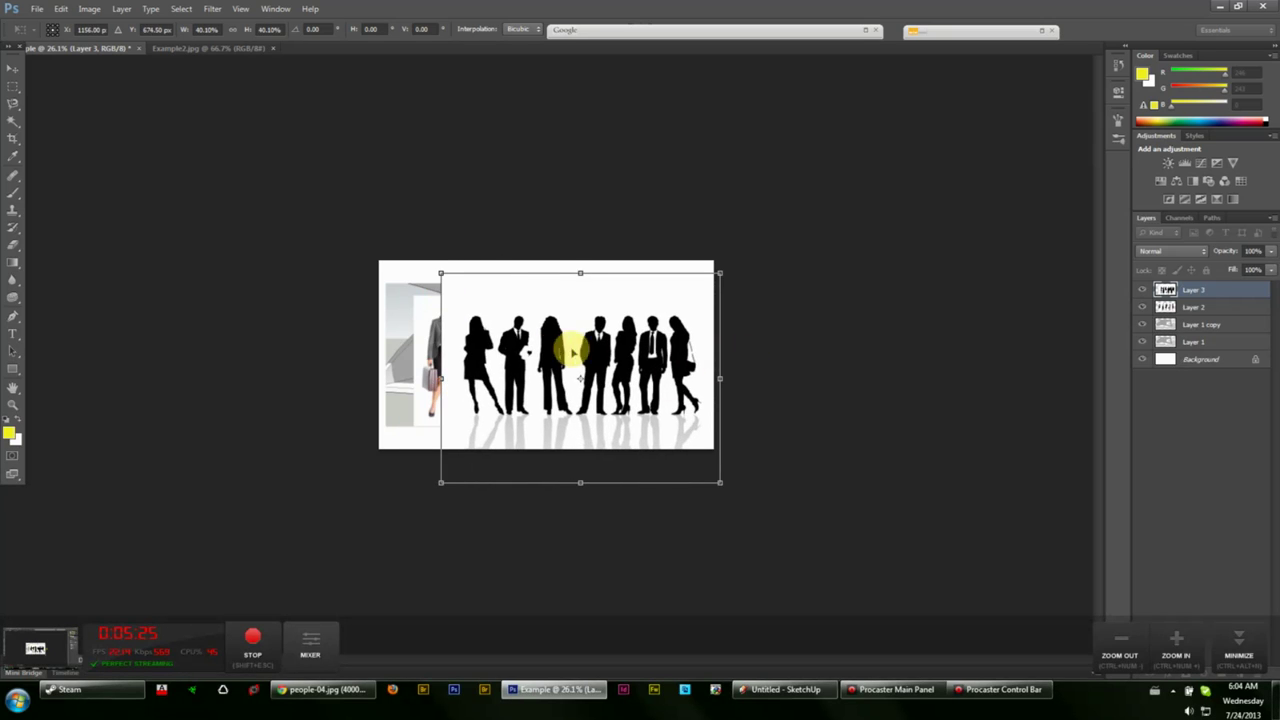
left_click_drag(556, 348, 516, 340)
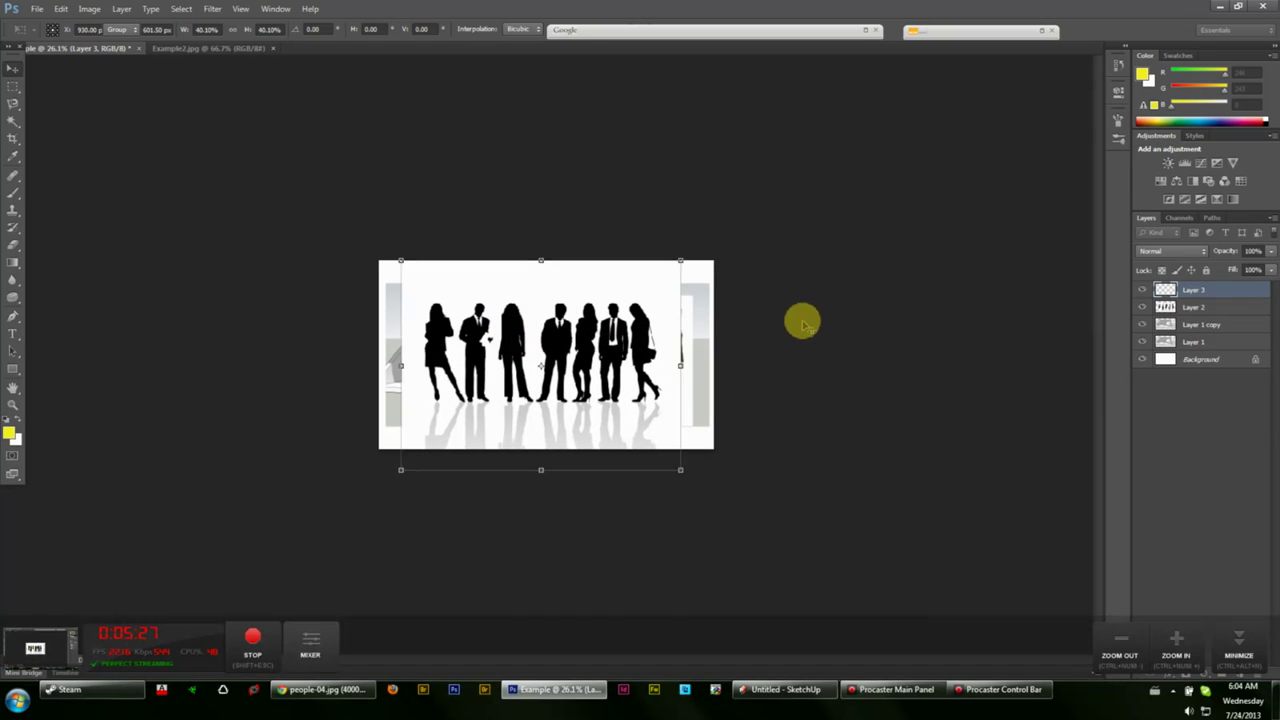
key("Return")
scroll(700, 325, "up", 3)
left_click(551, 323)
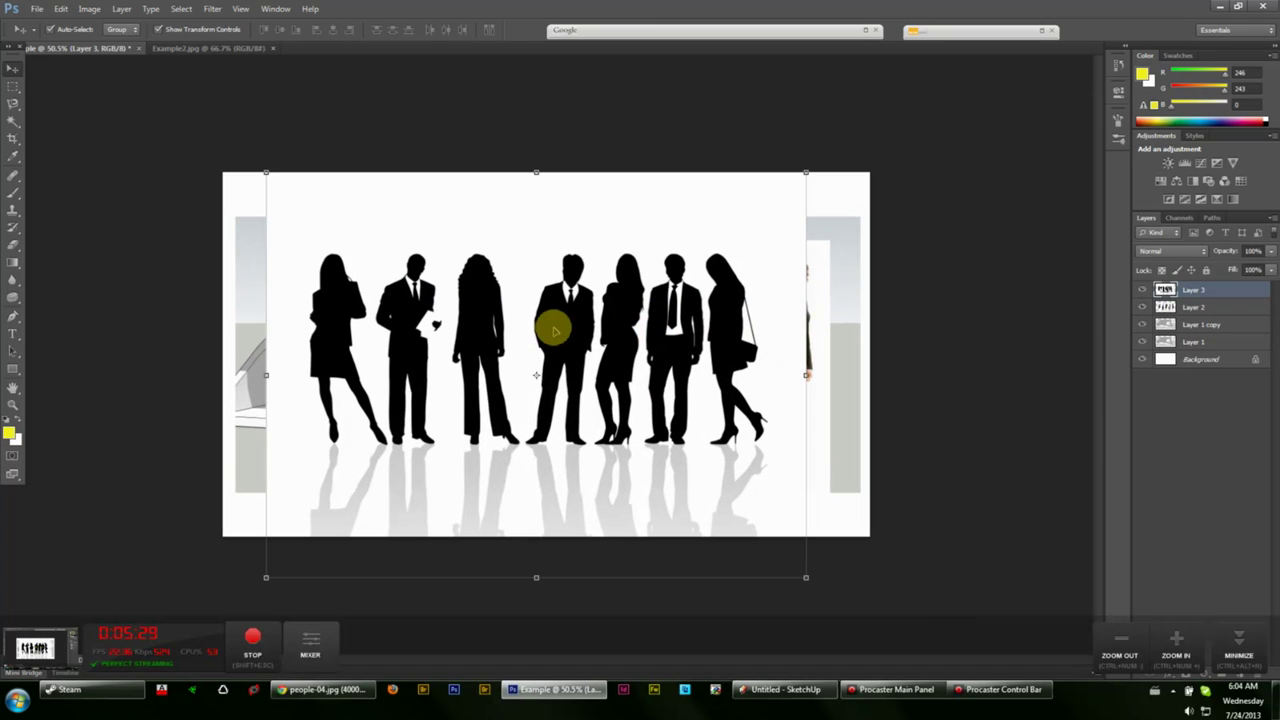
left_click_drag(605, 349, 549, 271)
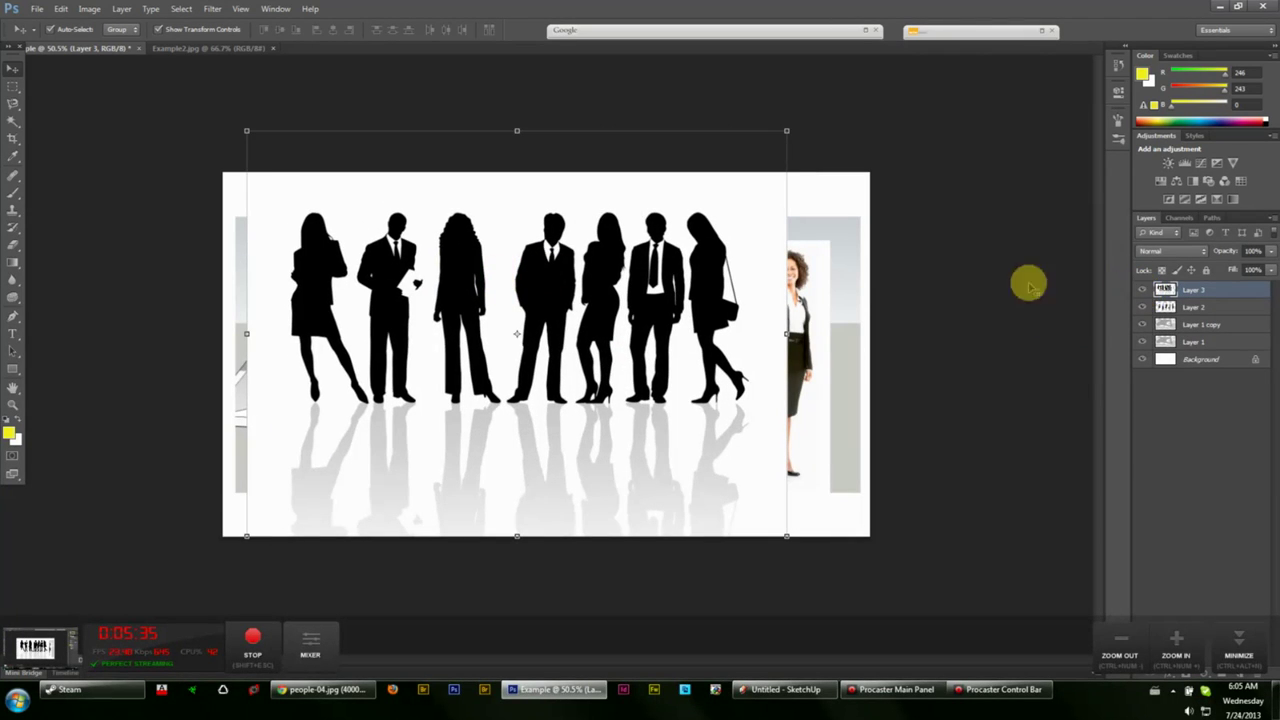
- Hide the silhouette layer and shift the colour business people photo slightly over the interior view
left_click(1143, 290)
left_click(1143, 290)
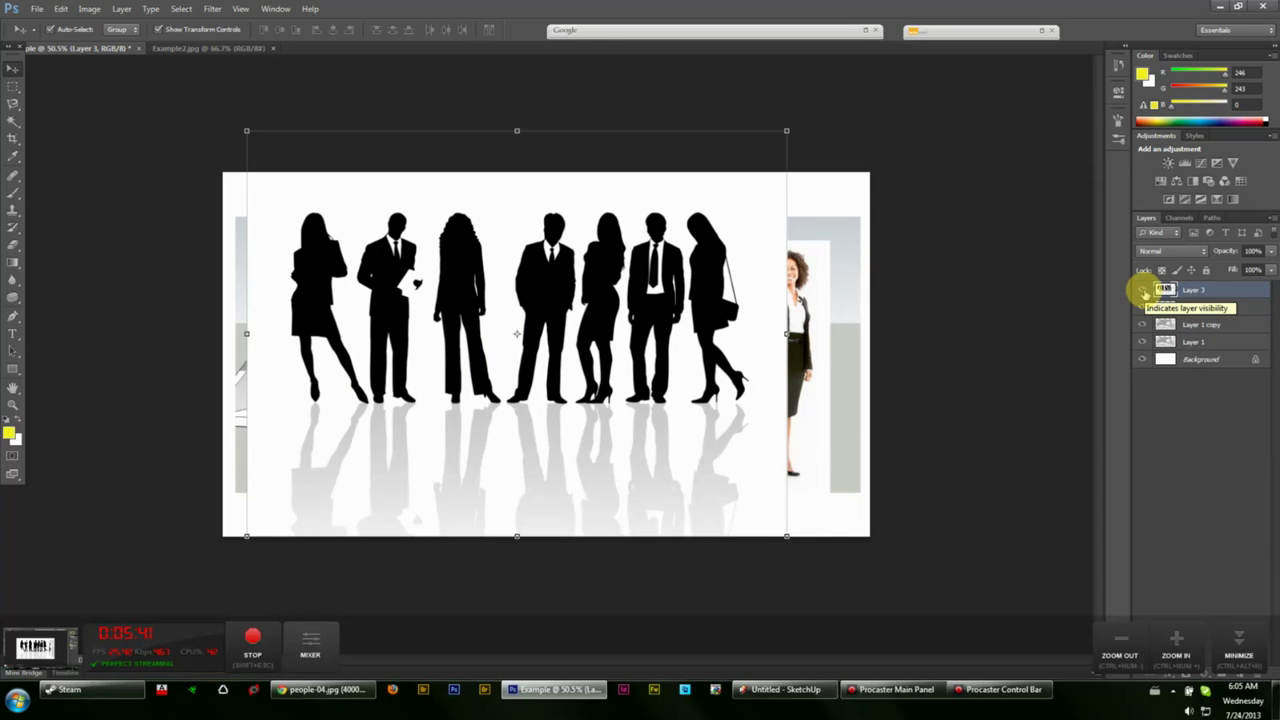
left_click(1143, 290)
left_click_drag(623, 320, 586, 294)
scroll(283, 258, "up", 2)
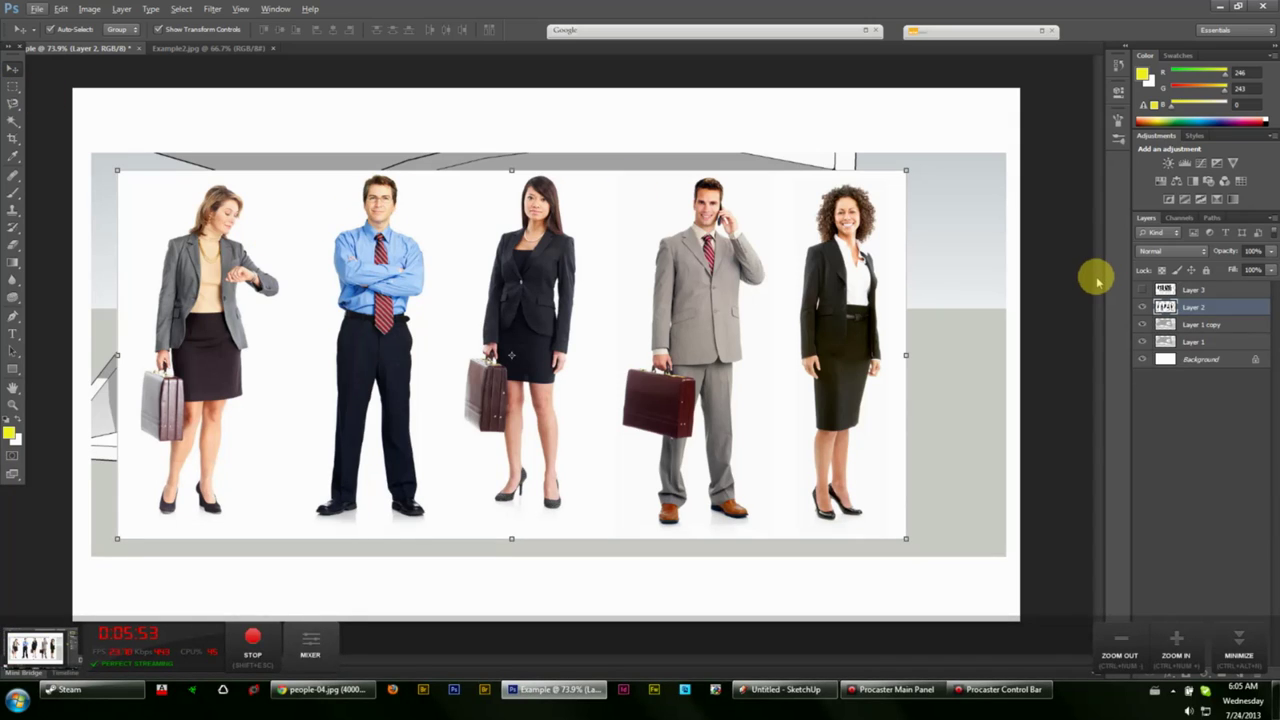
- Duplicate Layer 2, hide the original, and cut a rectangle around the man in the blue shirt from the copy
key("ctrl+j")
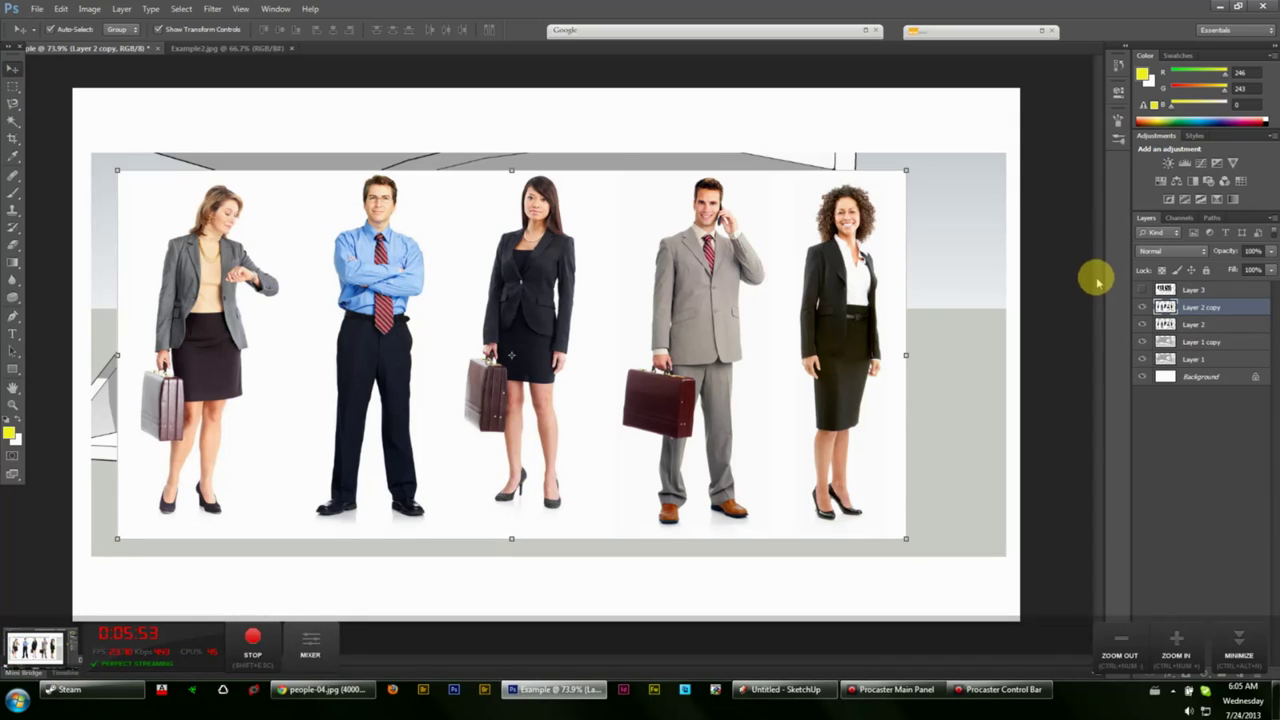
left_click(1142, 325)
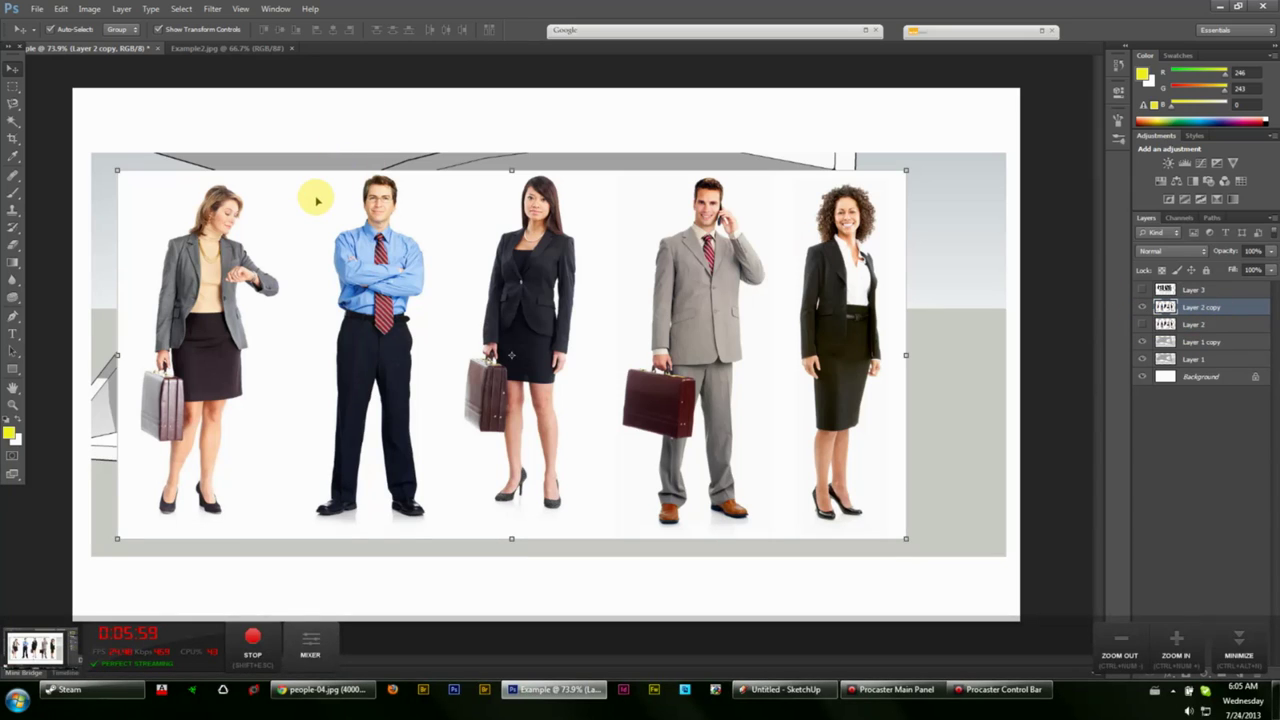
left_click(14, 101)
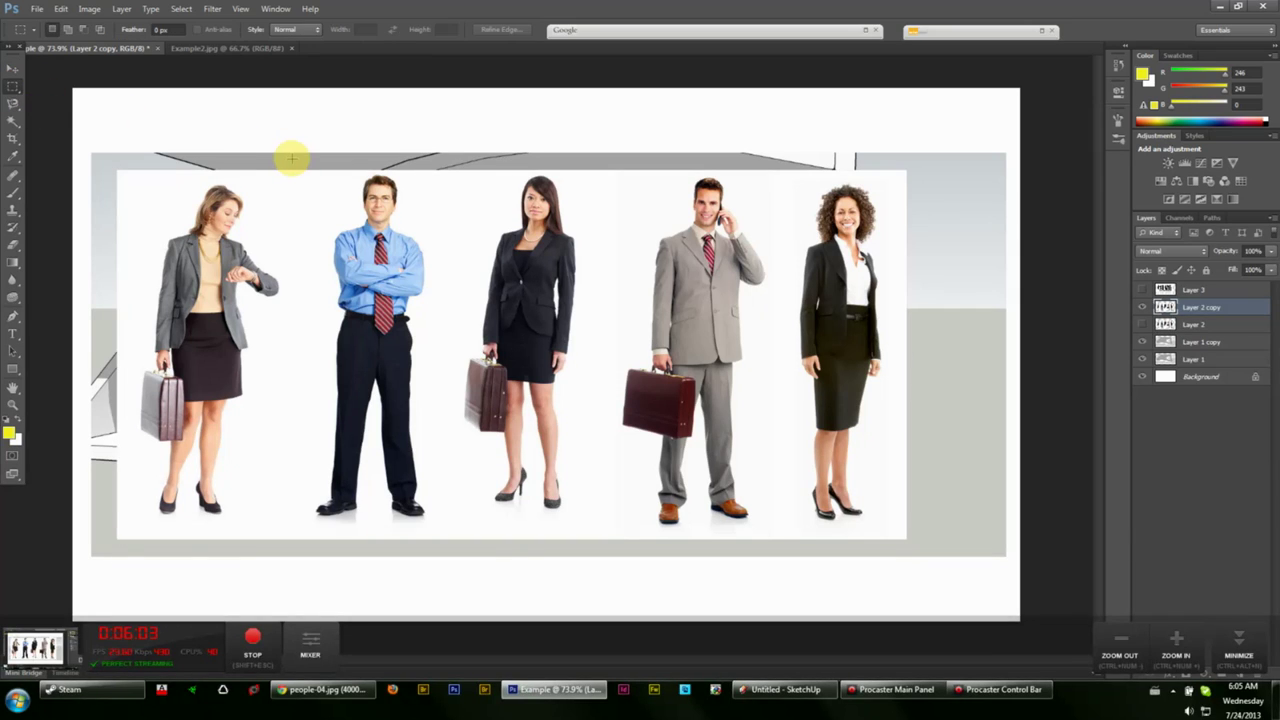
left_click_drag(297, 158, 443, 531)
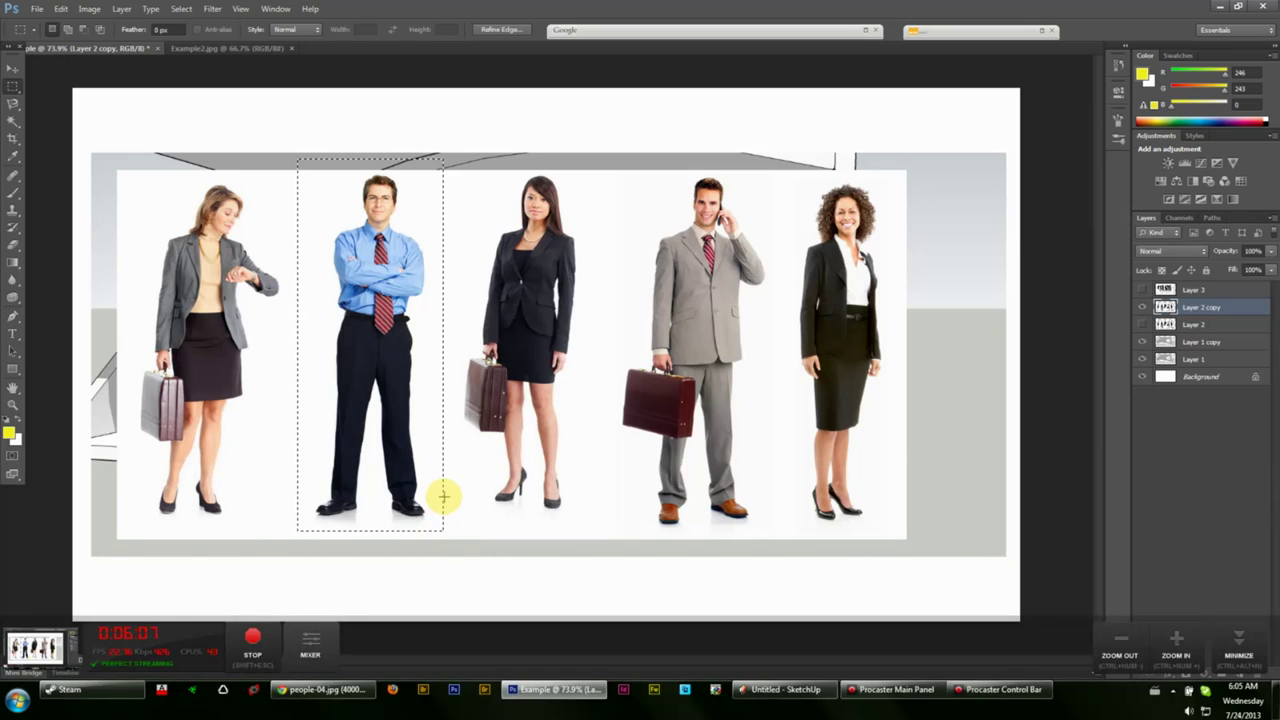
key("ctrl+x")
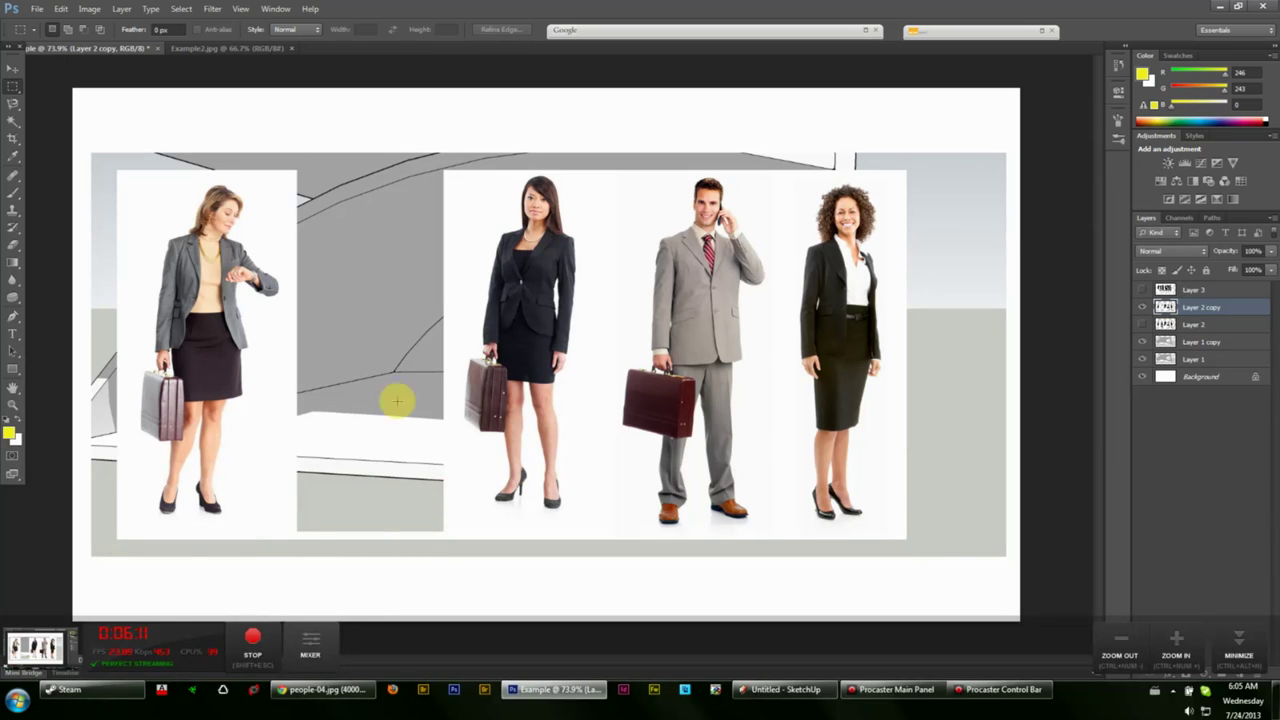
- Move the remaining people of the duplicated photo aside and delete that layer
left_click(13, 67)
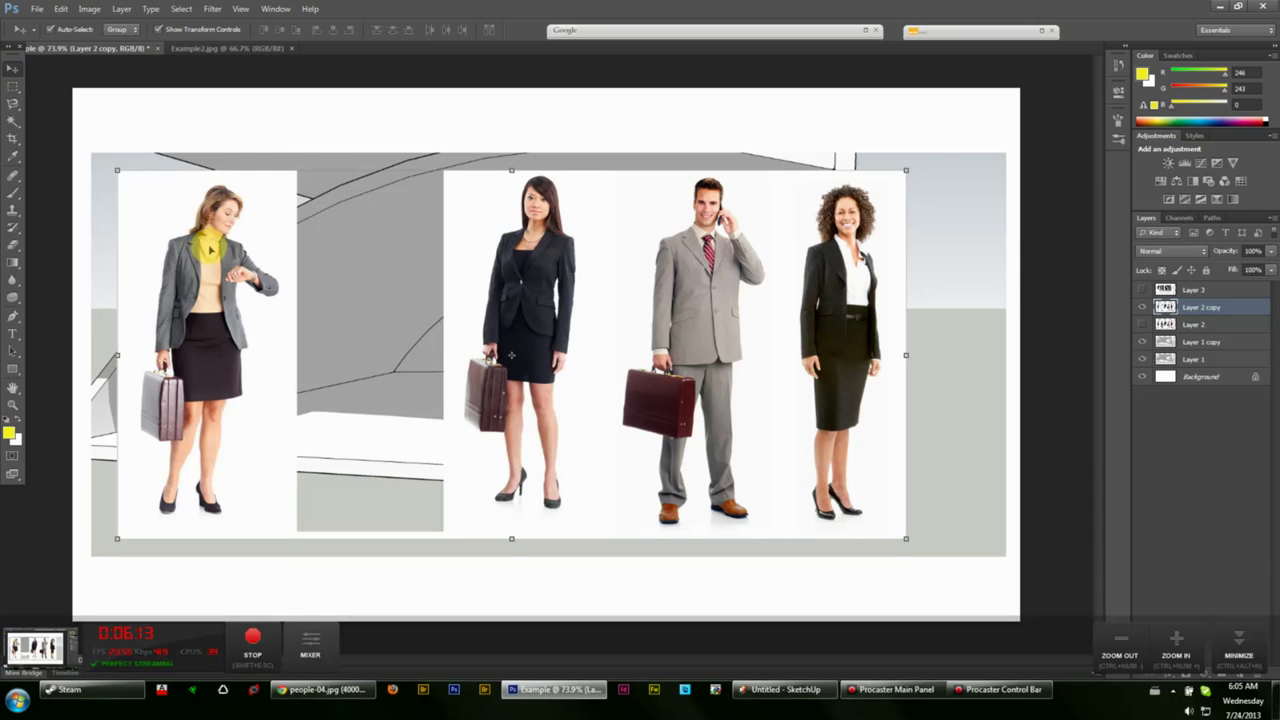
left_click_drag(206, 237, 252, 267)
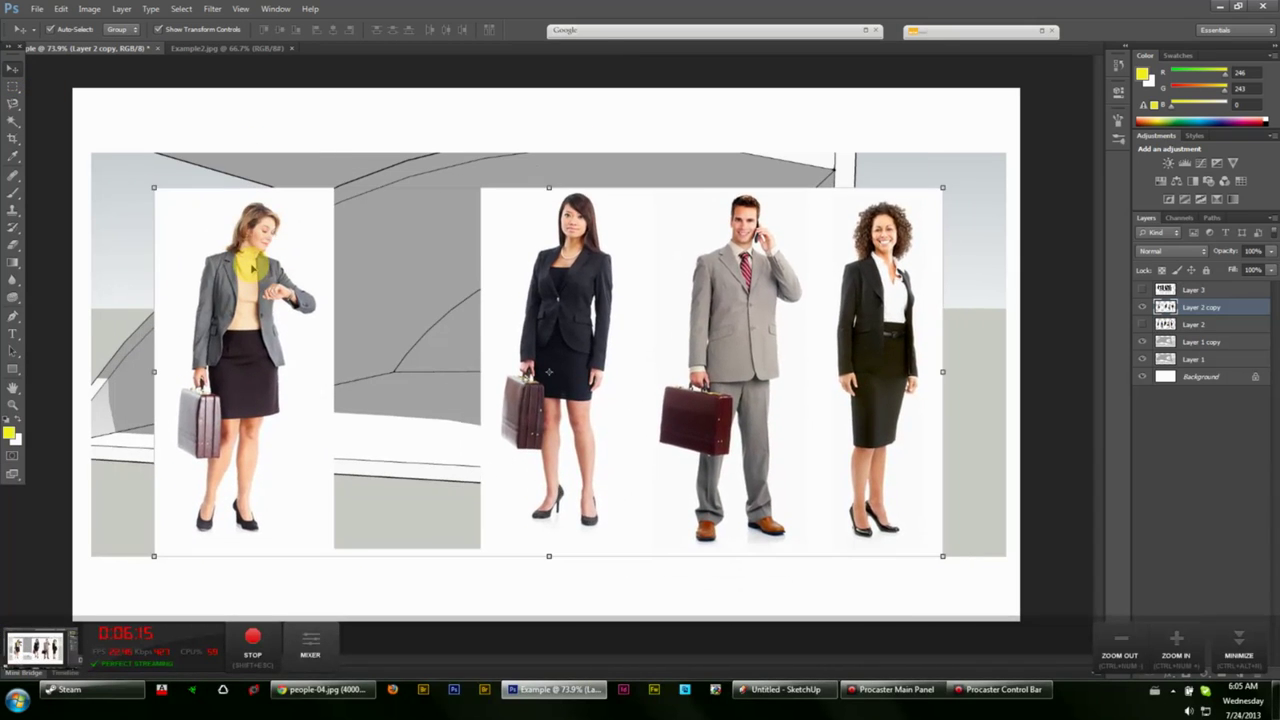
key("Delete")
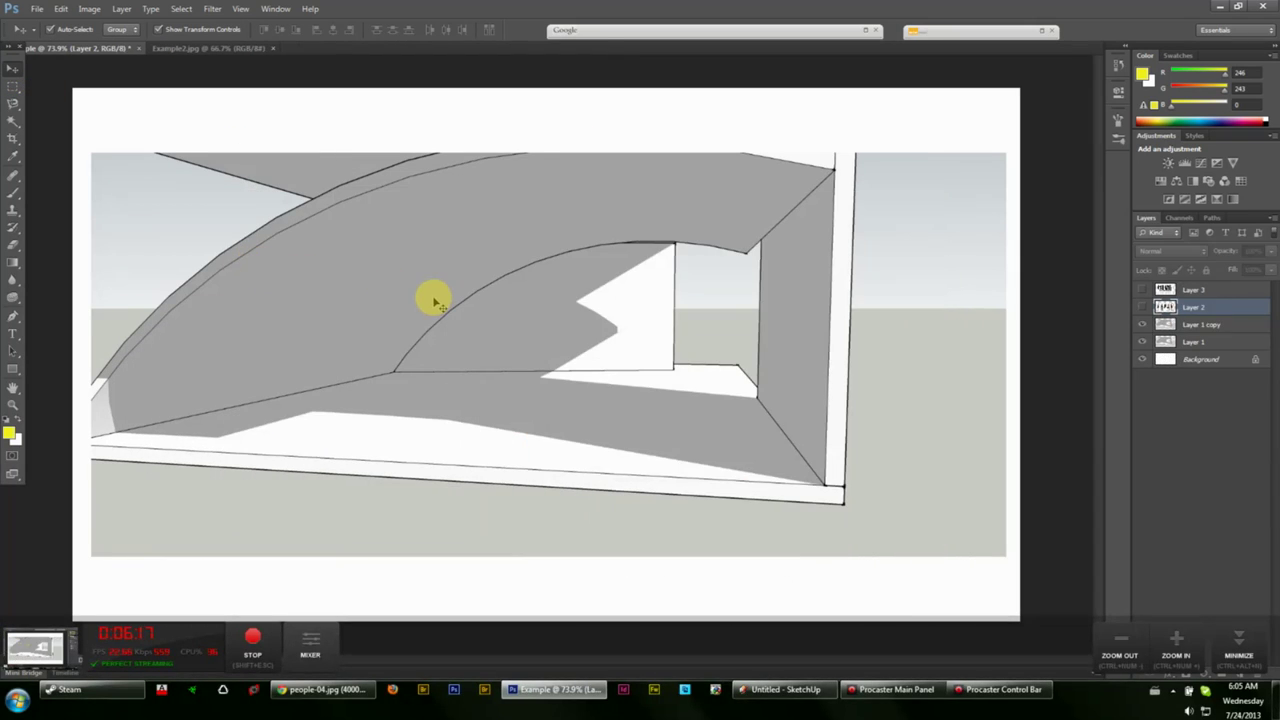
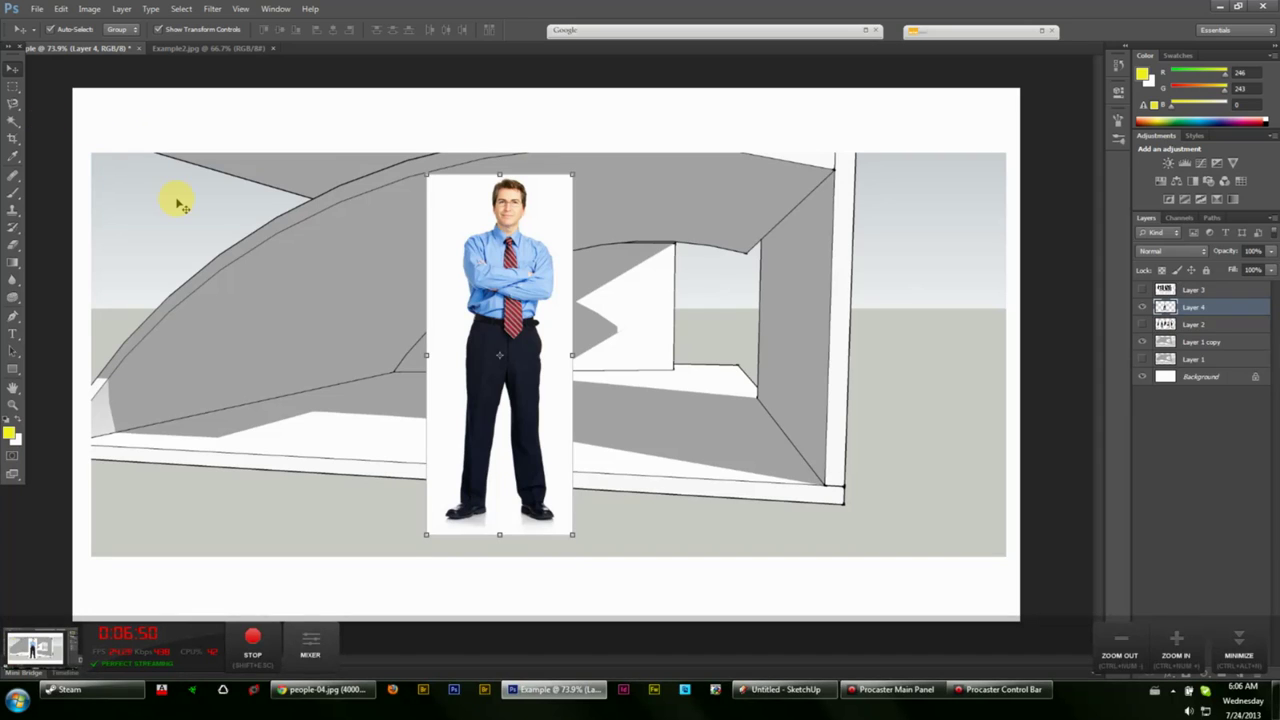
key("i")
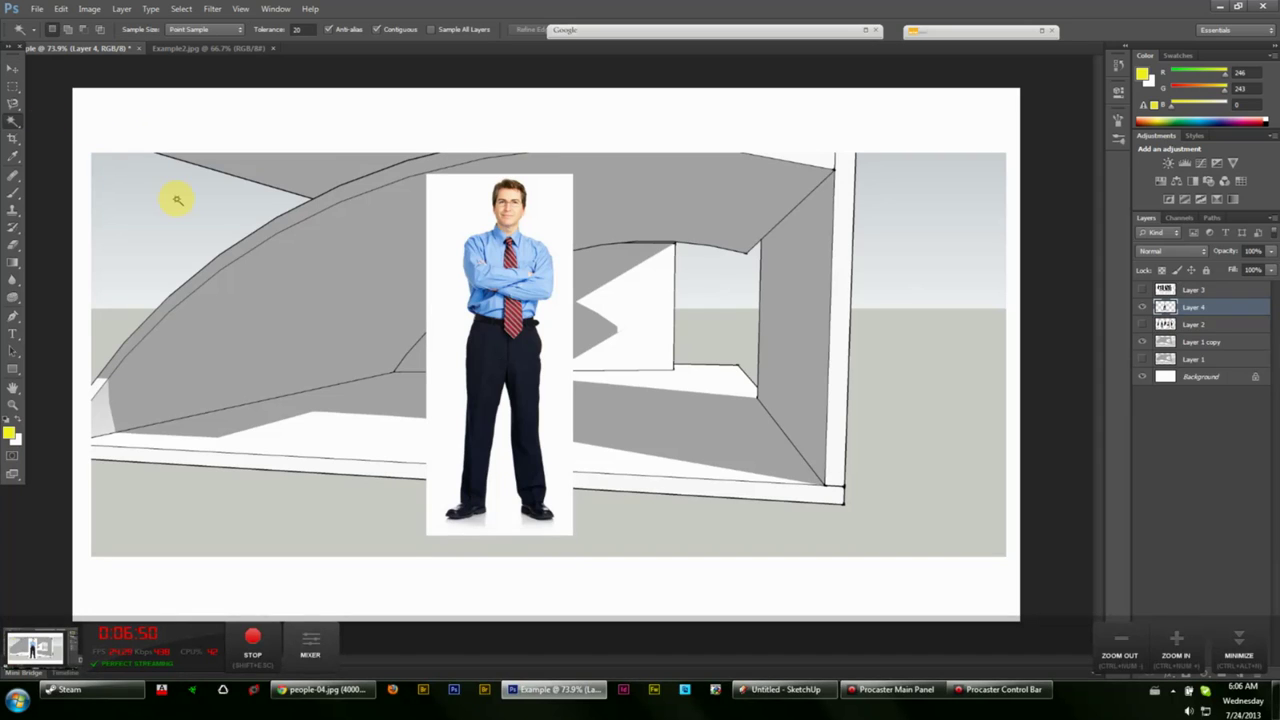
left_click(16, 124)
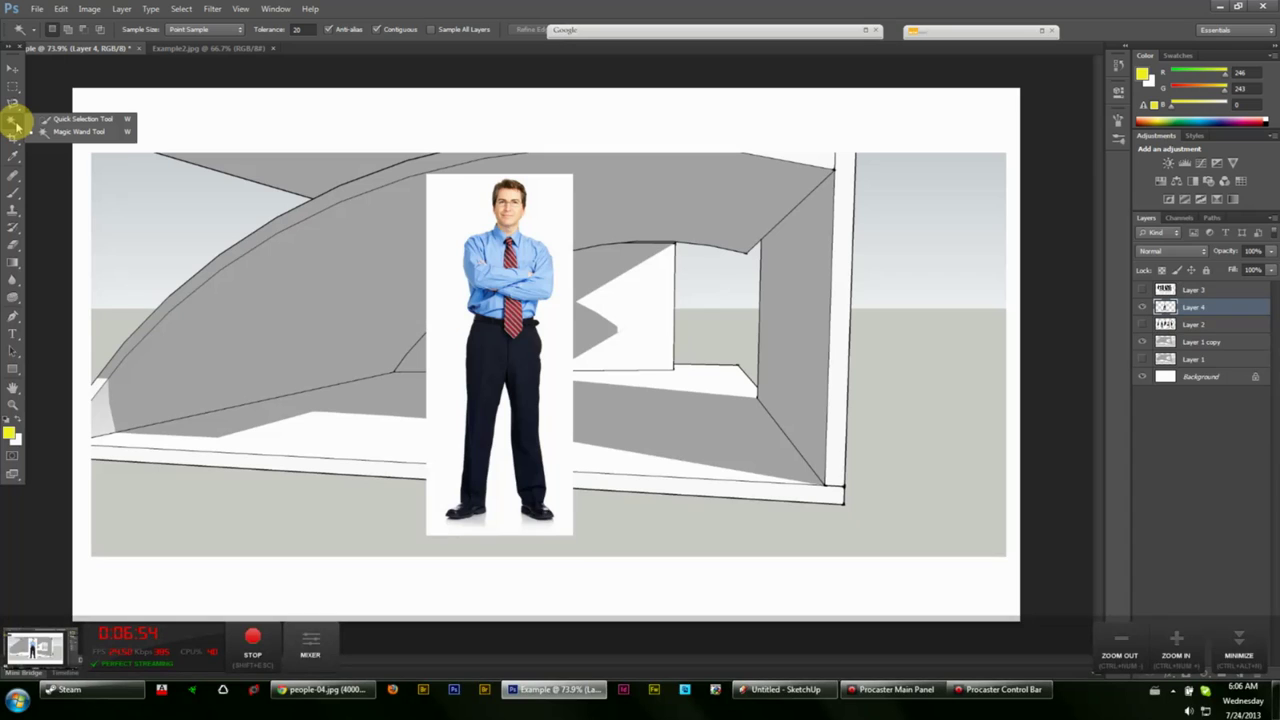
left_click(44, 132)
left_click(150, 153)
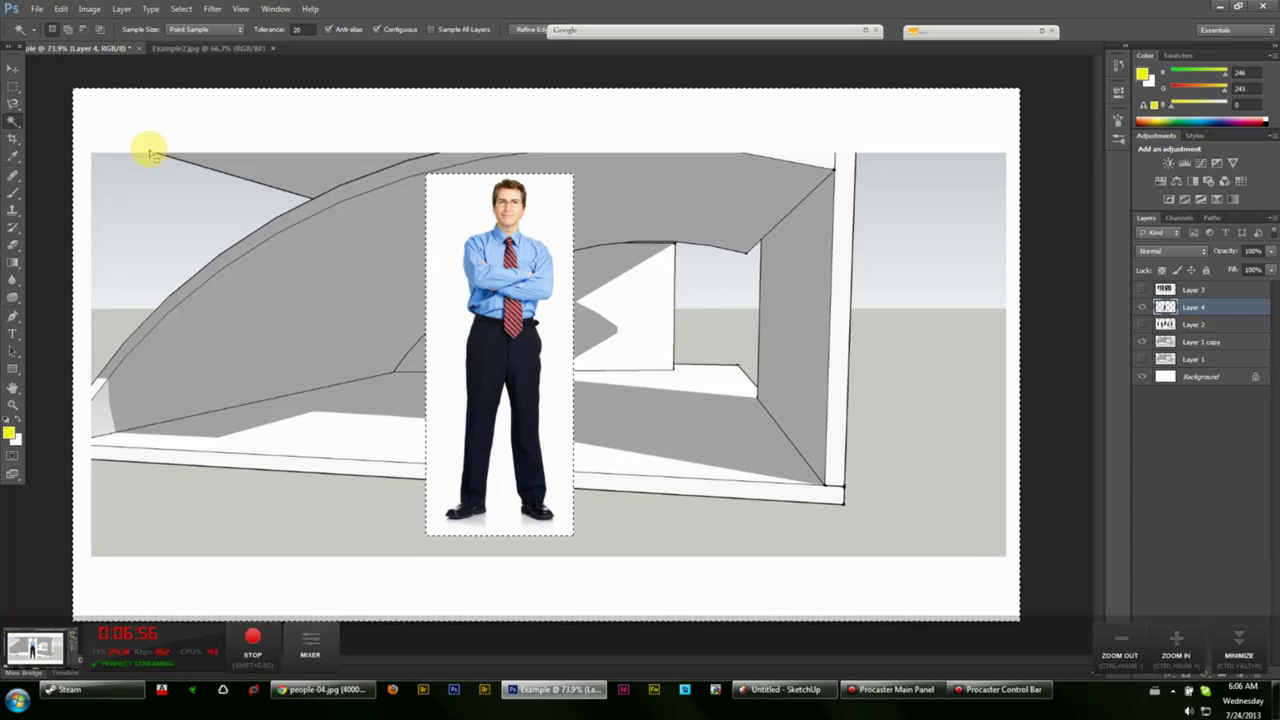
key("a")
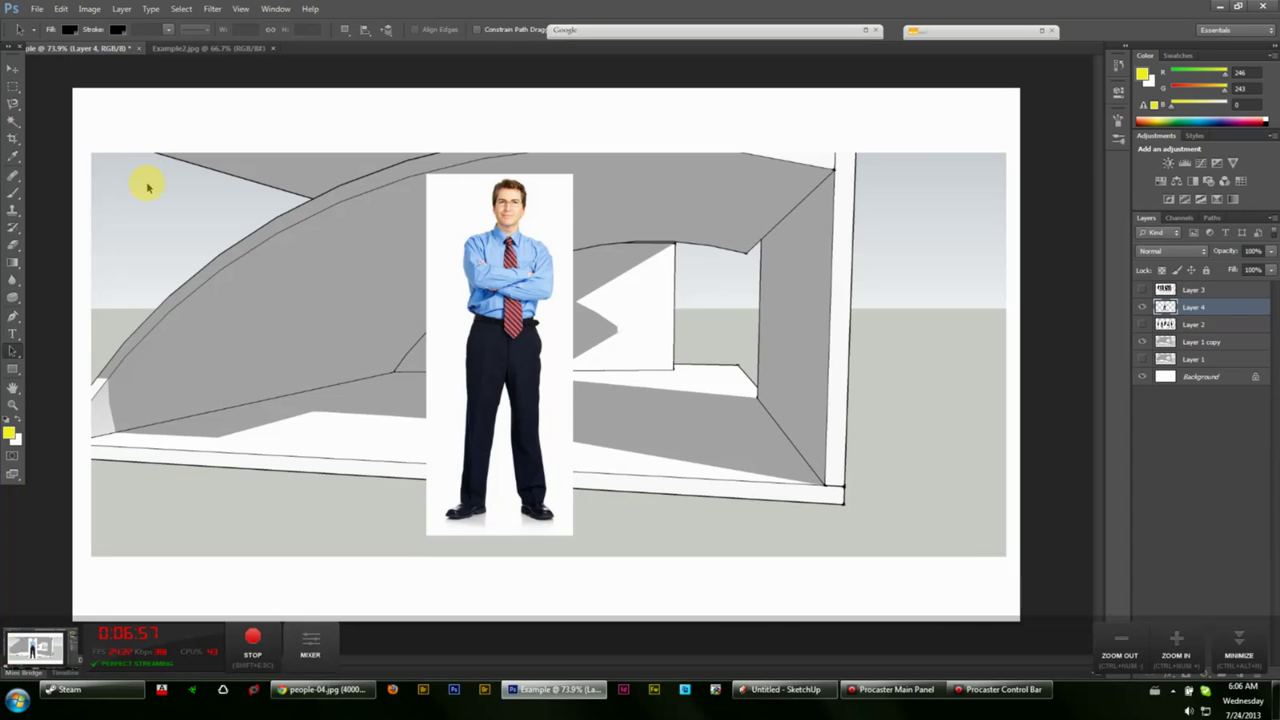
- Make Layer 1 copy with the interior view active and hide Layer 4 with the man
left_click(1209, 360)
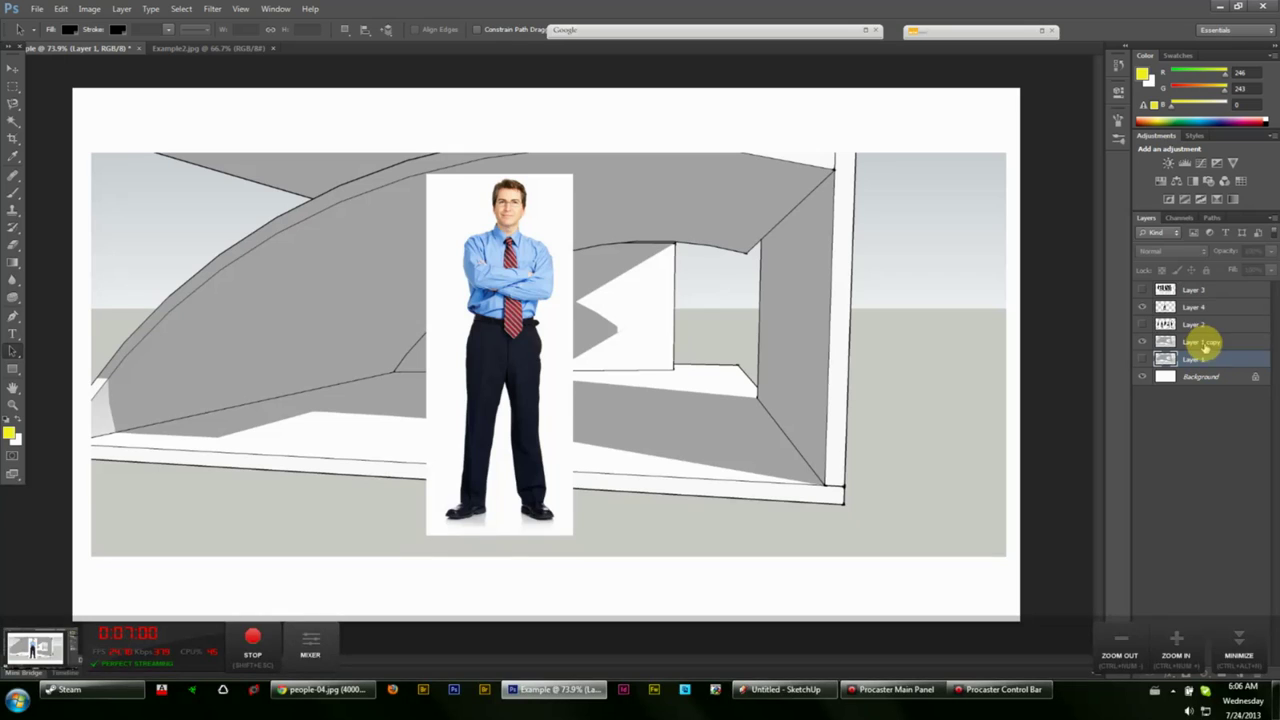
left_click(1205, 343)
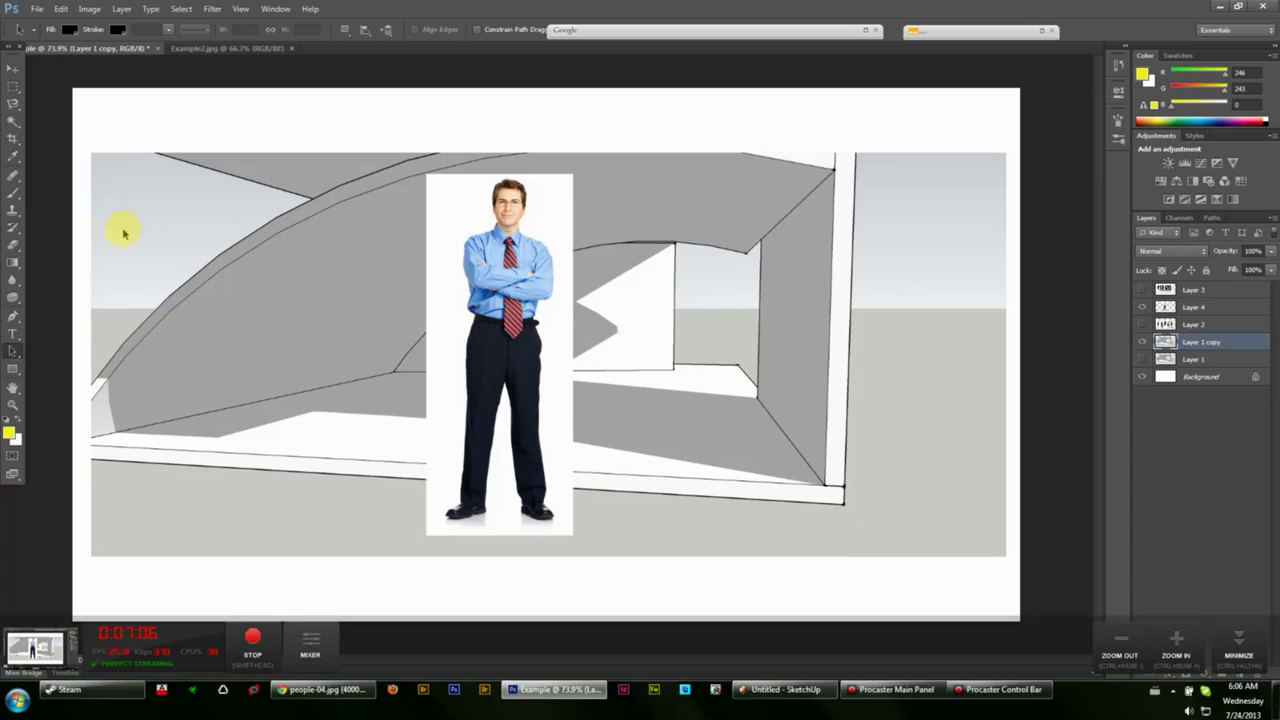
left_click(1142, 309)
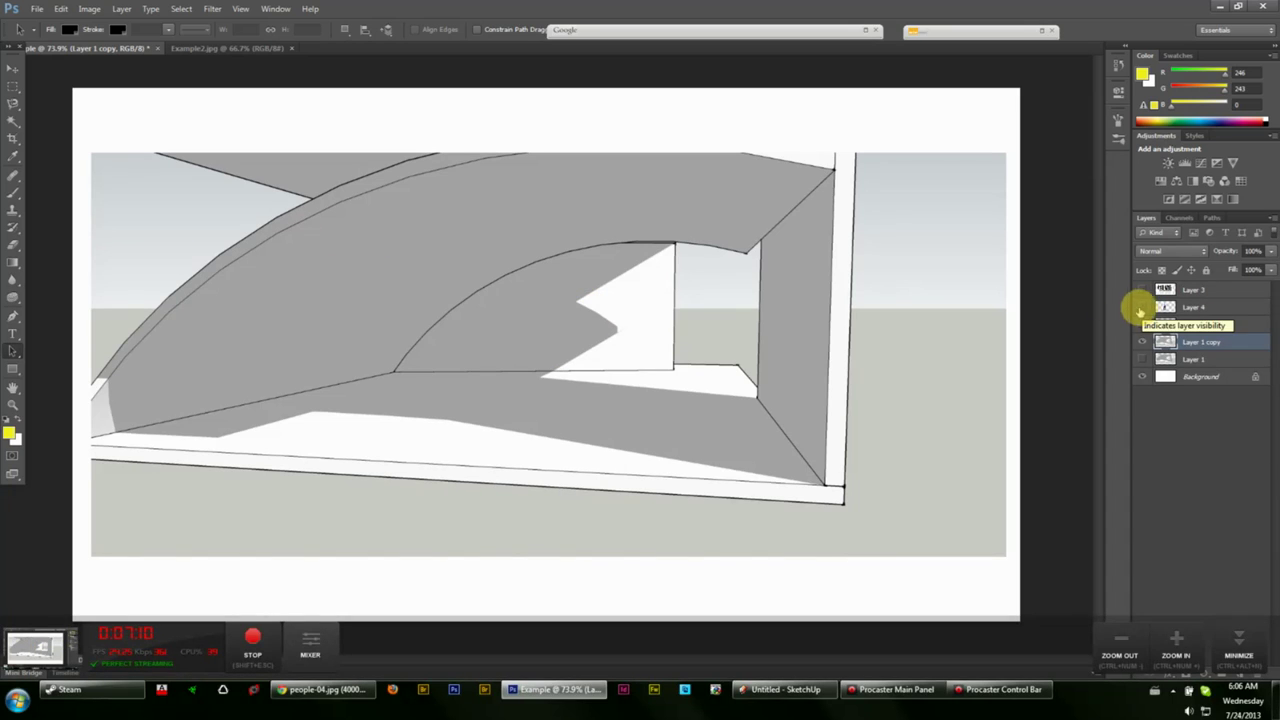
- Delete the sky and ground areas around the room and in its rear opening from Layer 1 copy using the Magic Wand
key("w")
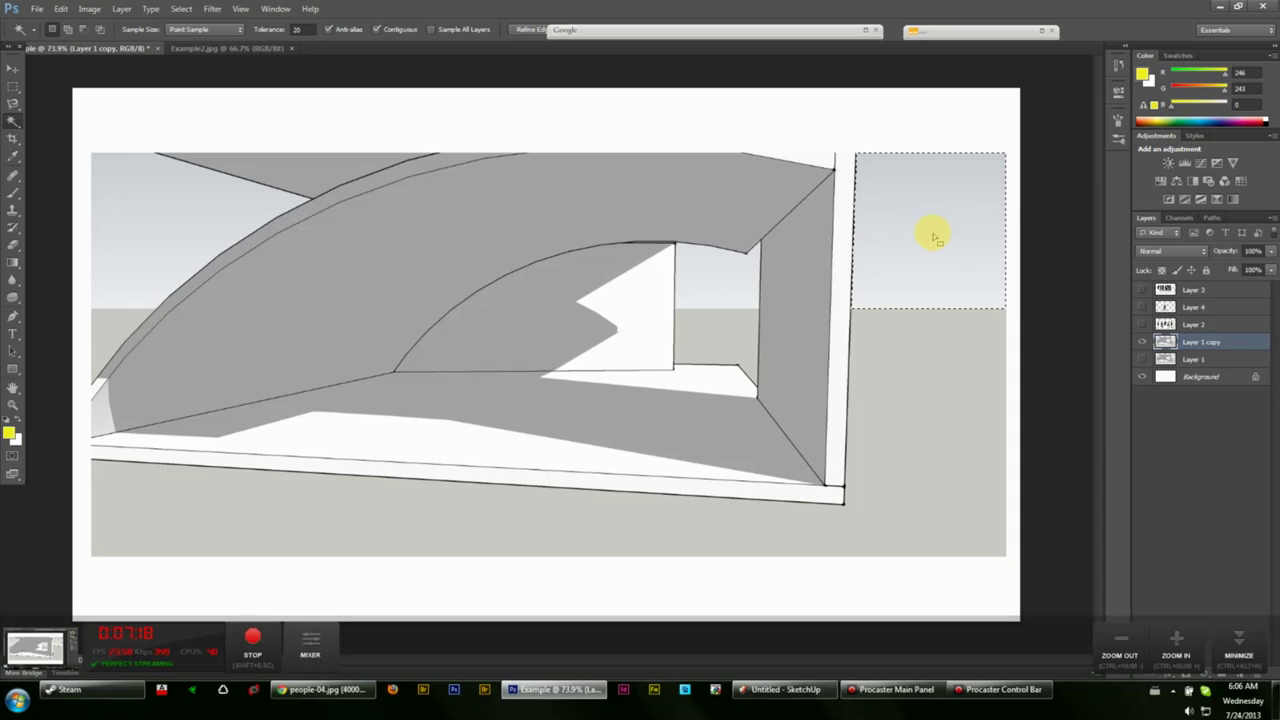
key("Delete")
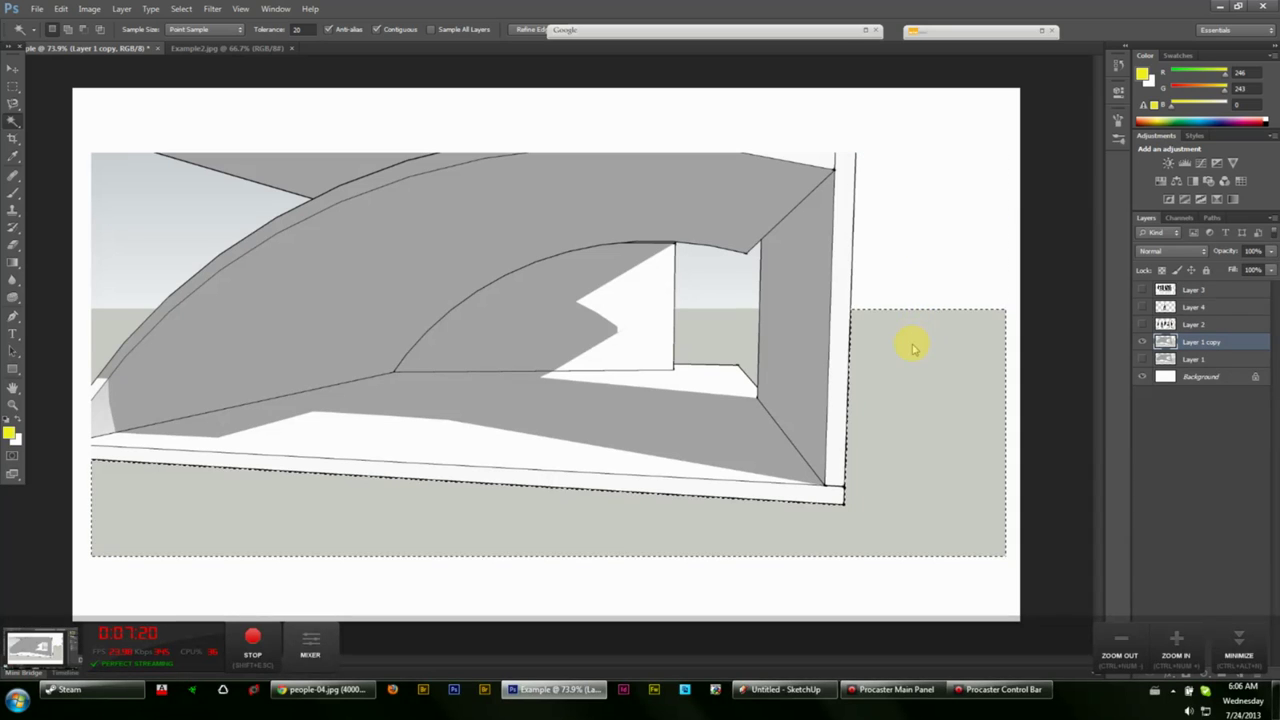
key("Delete")
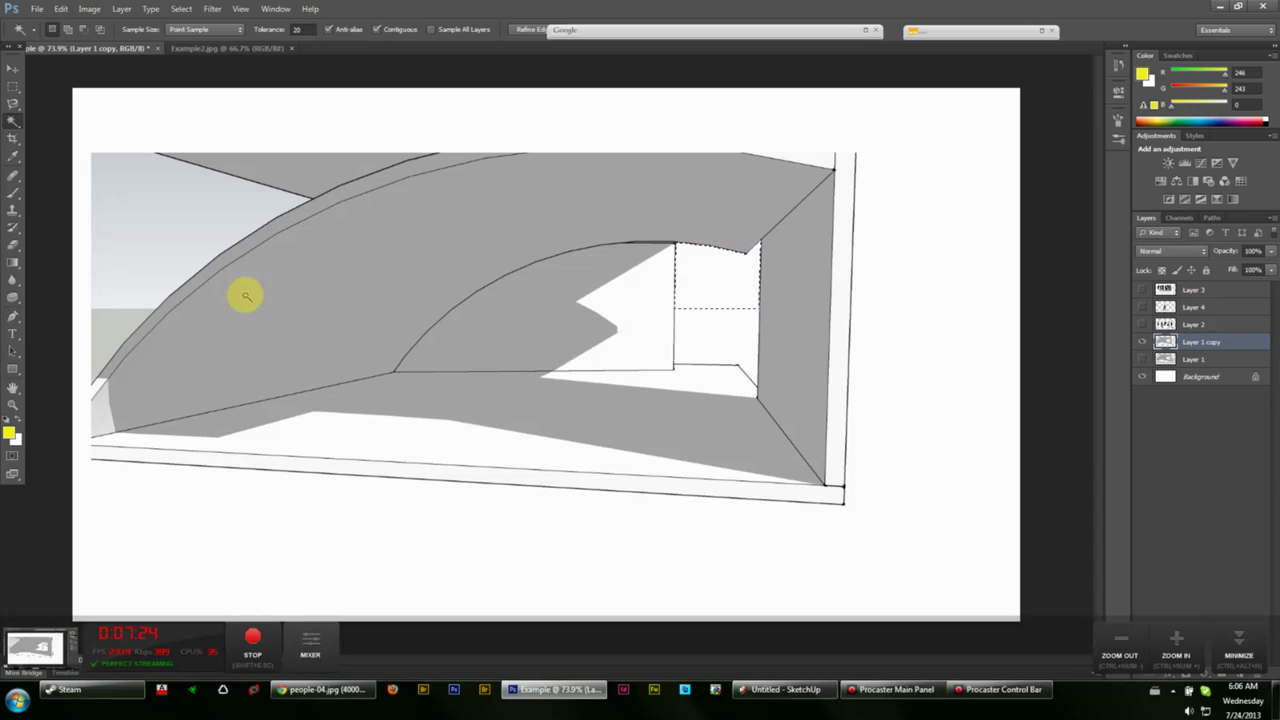
left_click(188, 212)
key("Delete")
left_click(118, 303)
key("Delete")
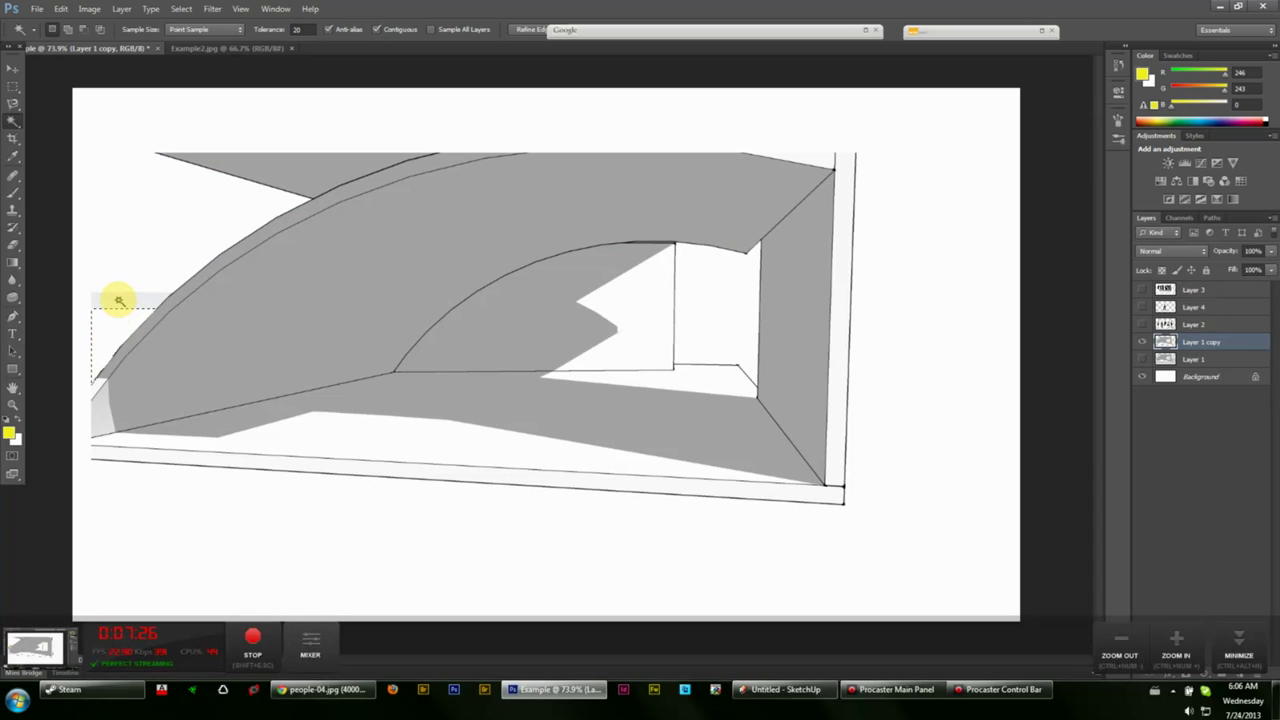
left_click(12, 68)
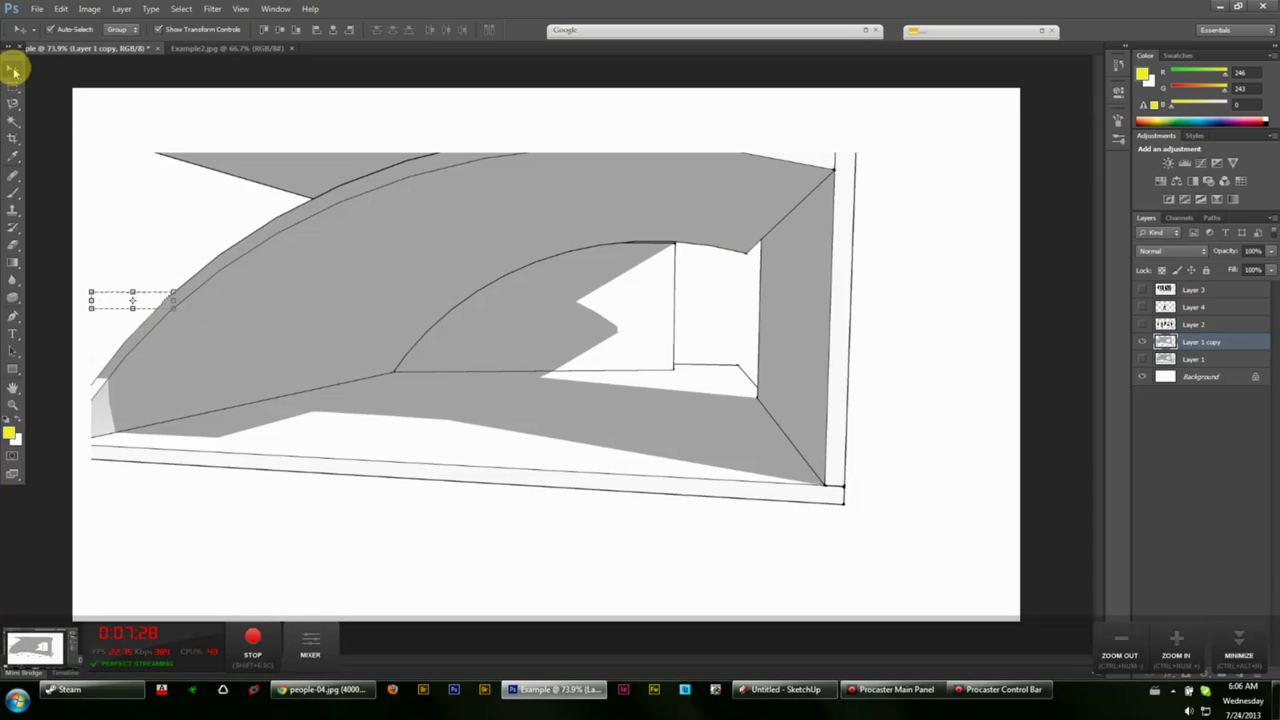
- Clear the selection and move the interior view on Layer 1 copy to roughly the middle of the canvas
key("ctrl+d")
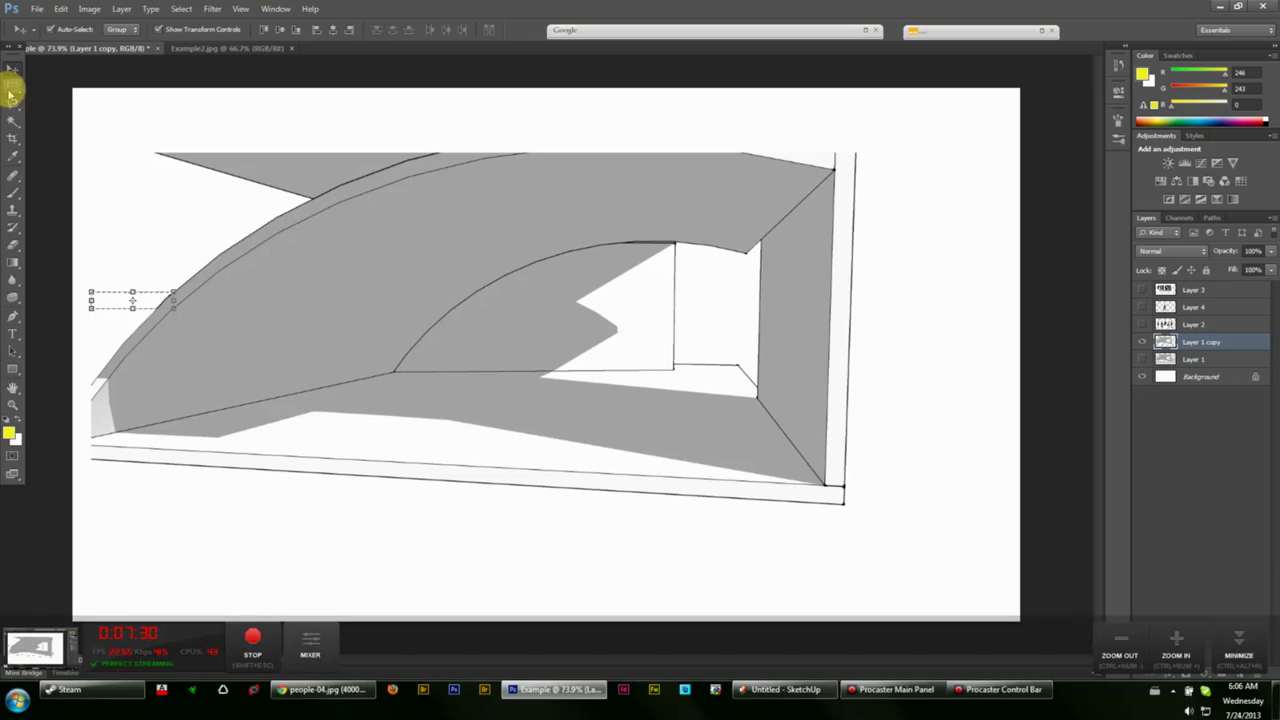
left_click(12, 86)
left_click(13, 70)
left_click_drag(363, 309, 516, 373)
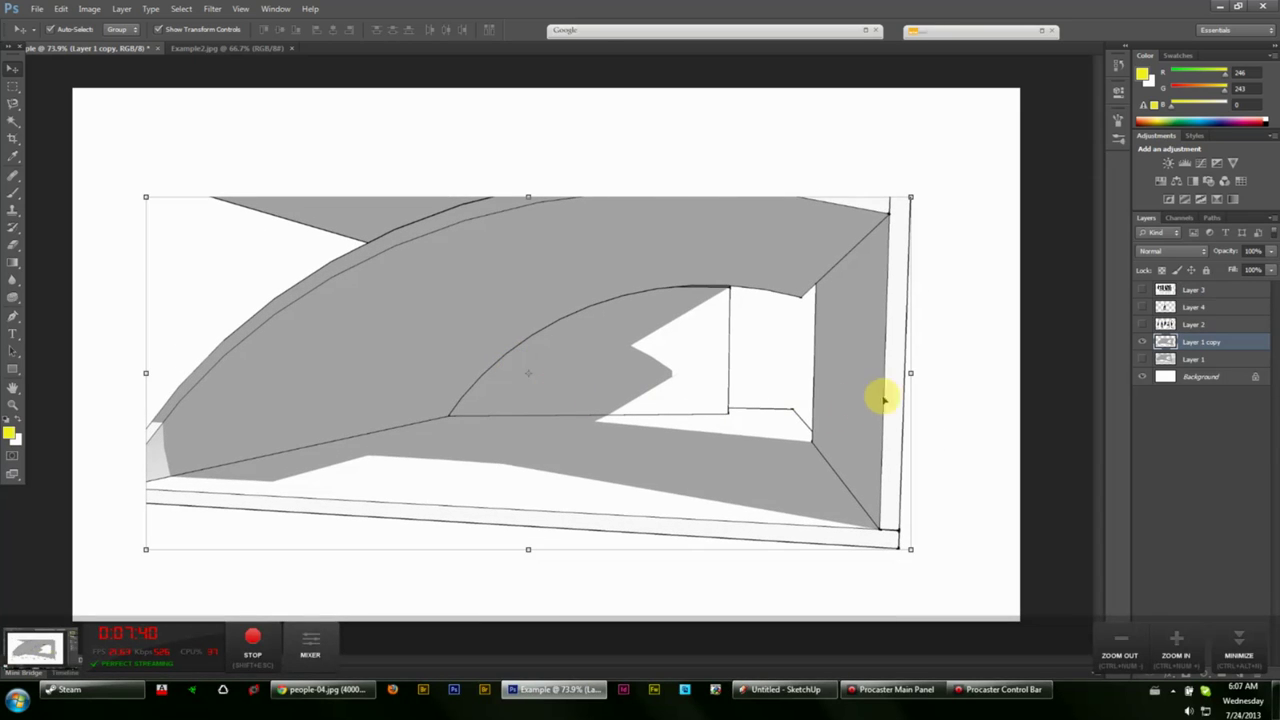
left_click_drag(597, 380, 630, 368)
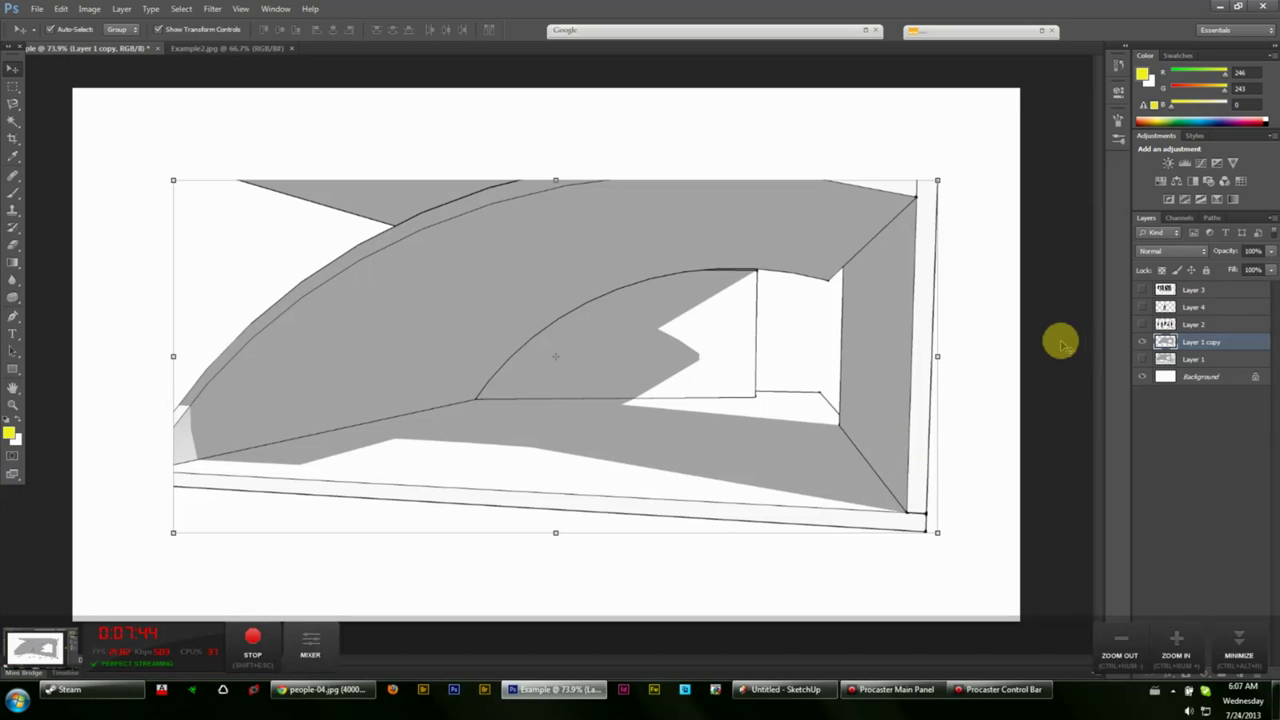
- Show Layer 4 and delete the white background around the man in the blue shirt using the Magic Wand
left_click(1143, 309)
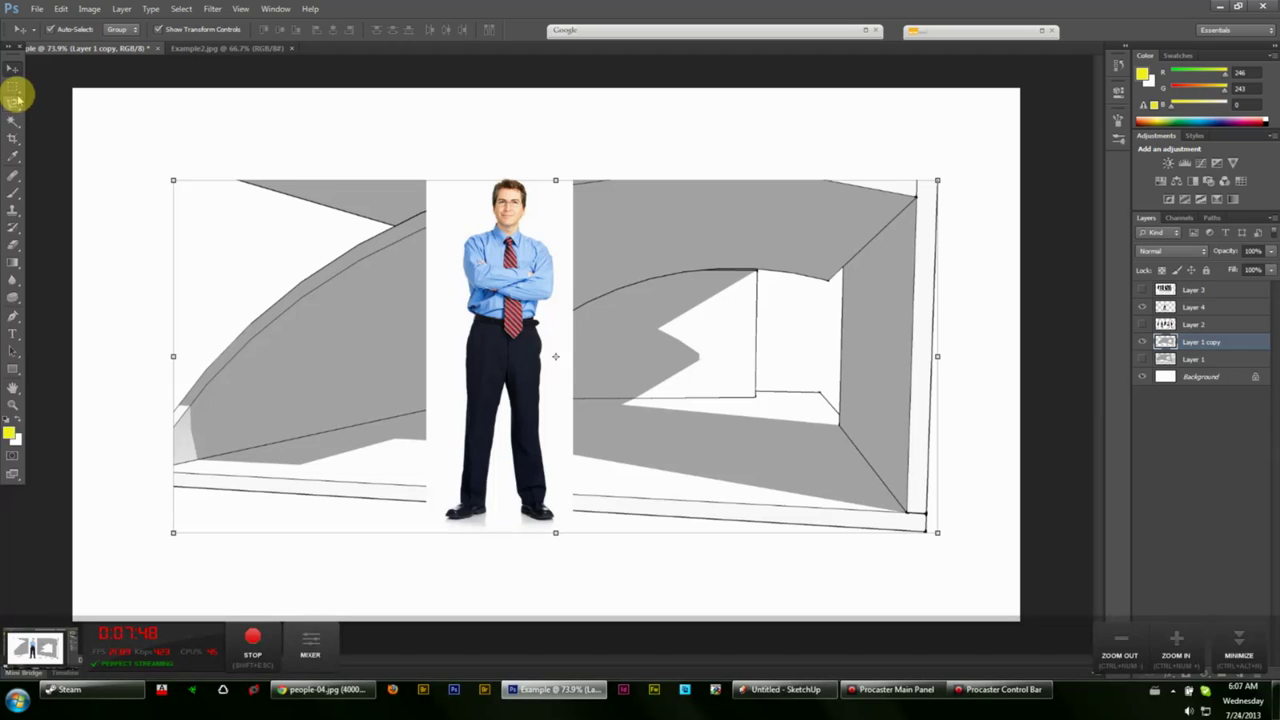
key("w")
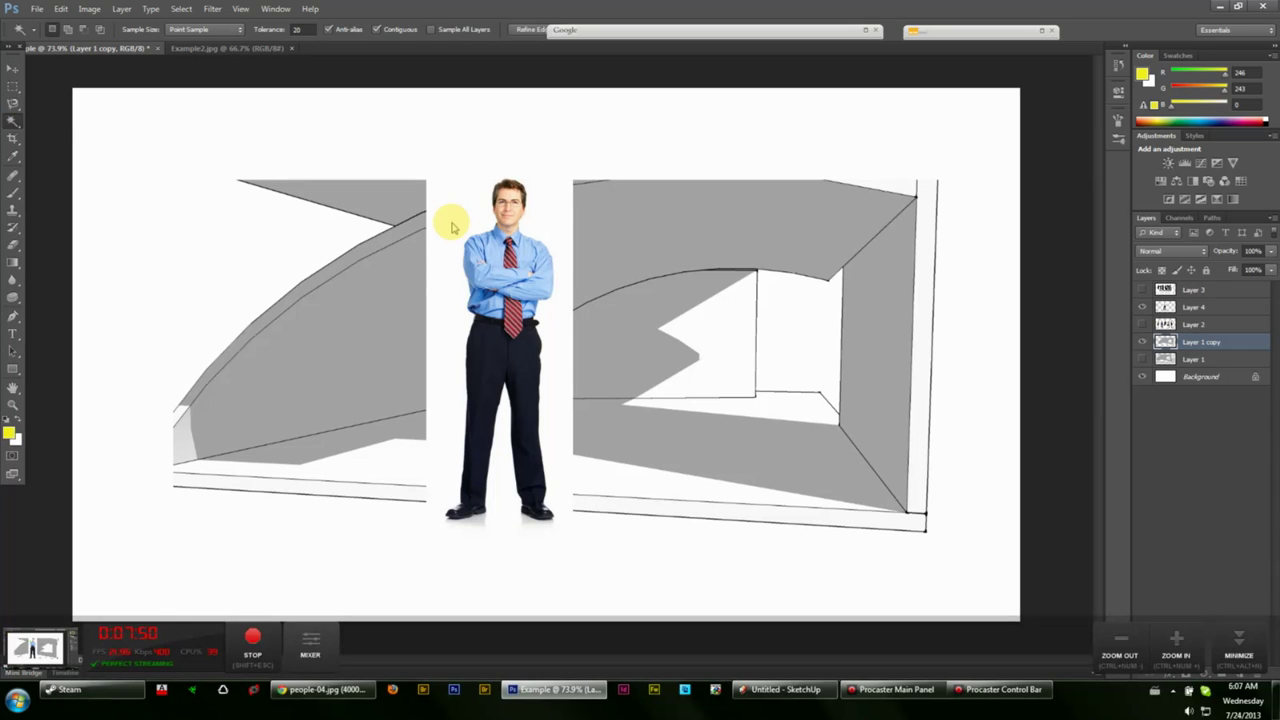
left_click(451, 226)
left_click(1192, 309)
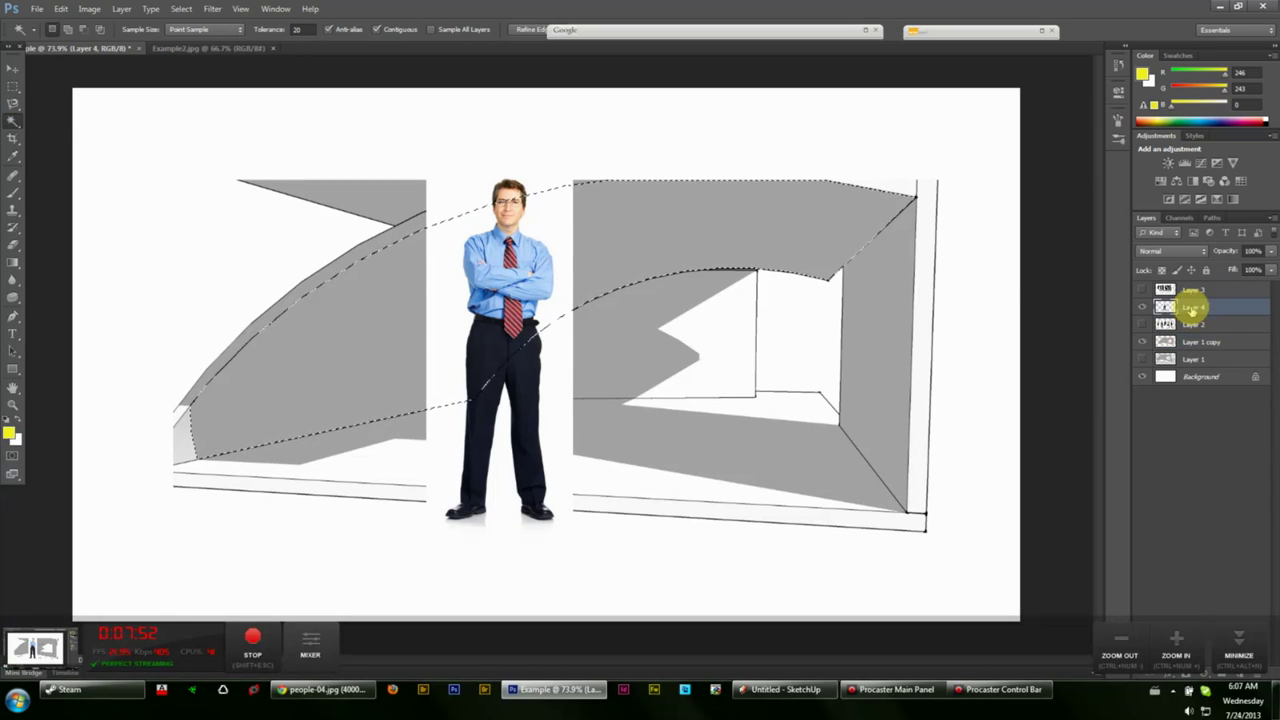
left_click(445, 199)
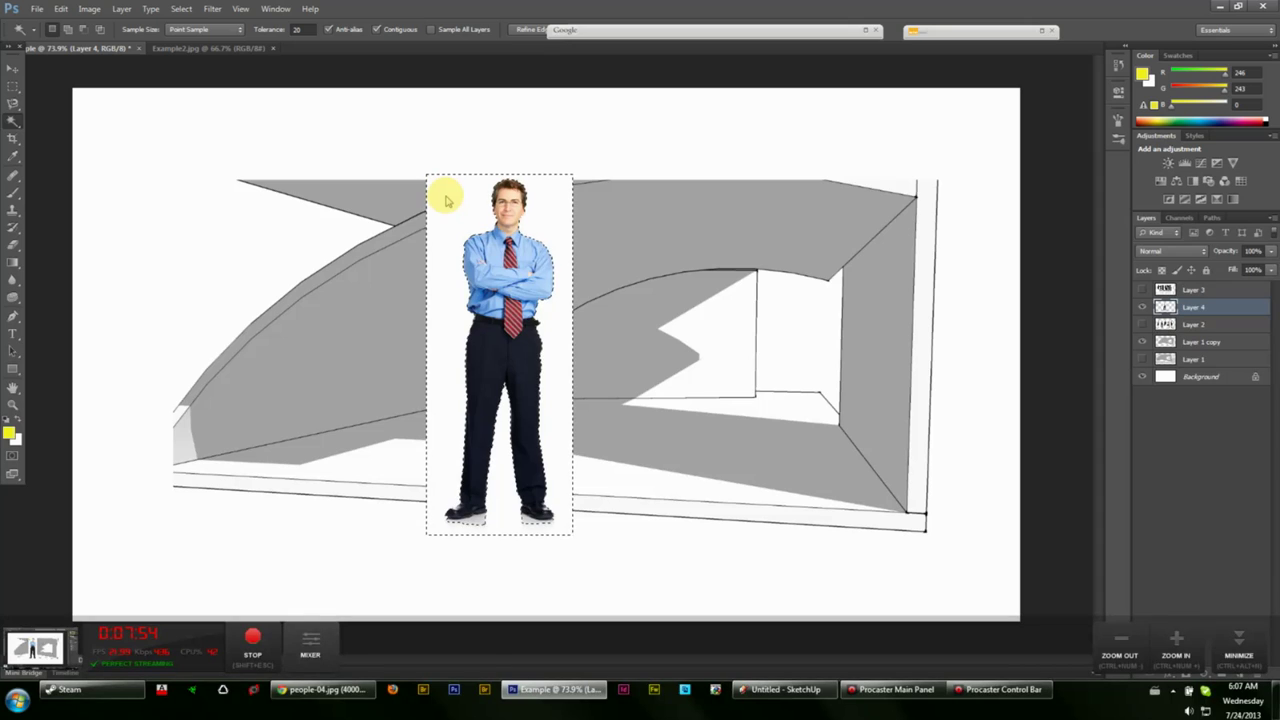
key("Delete")
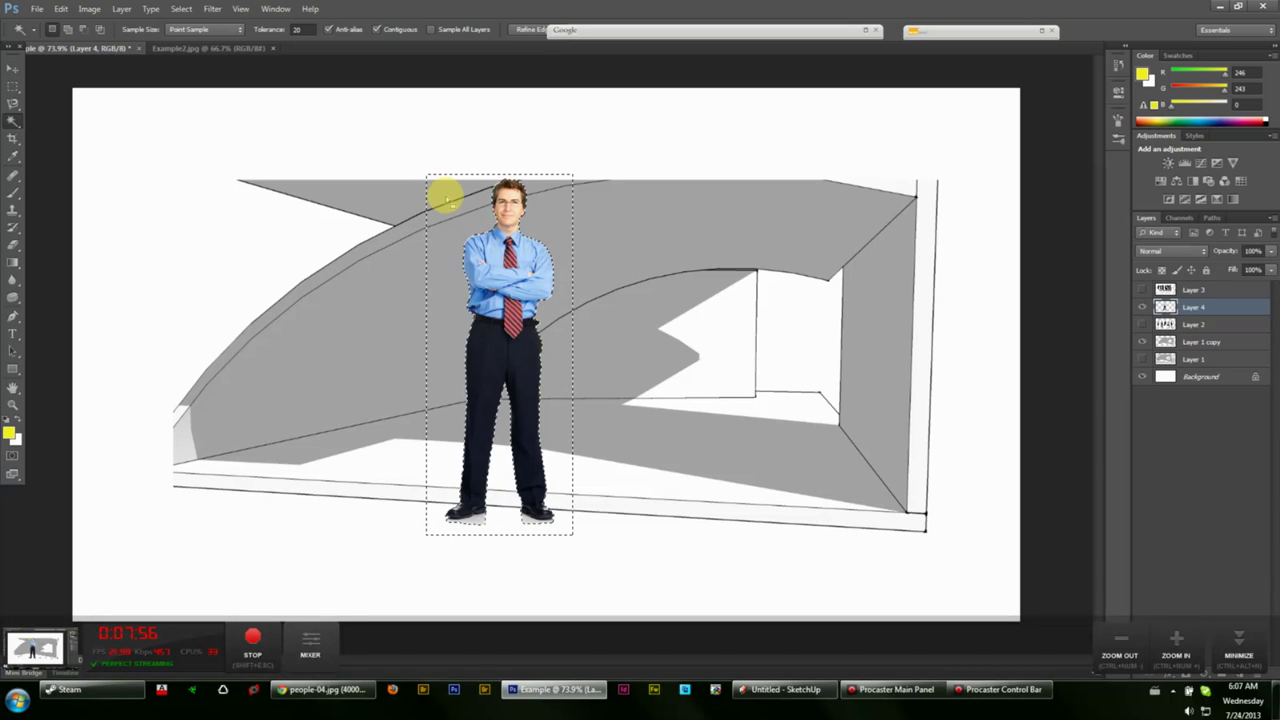
- Deselect and move the cut-out man over the middle of the interior view
left_click(12, 68)
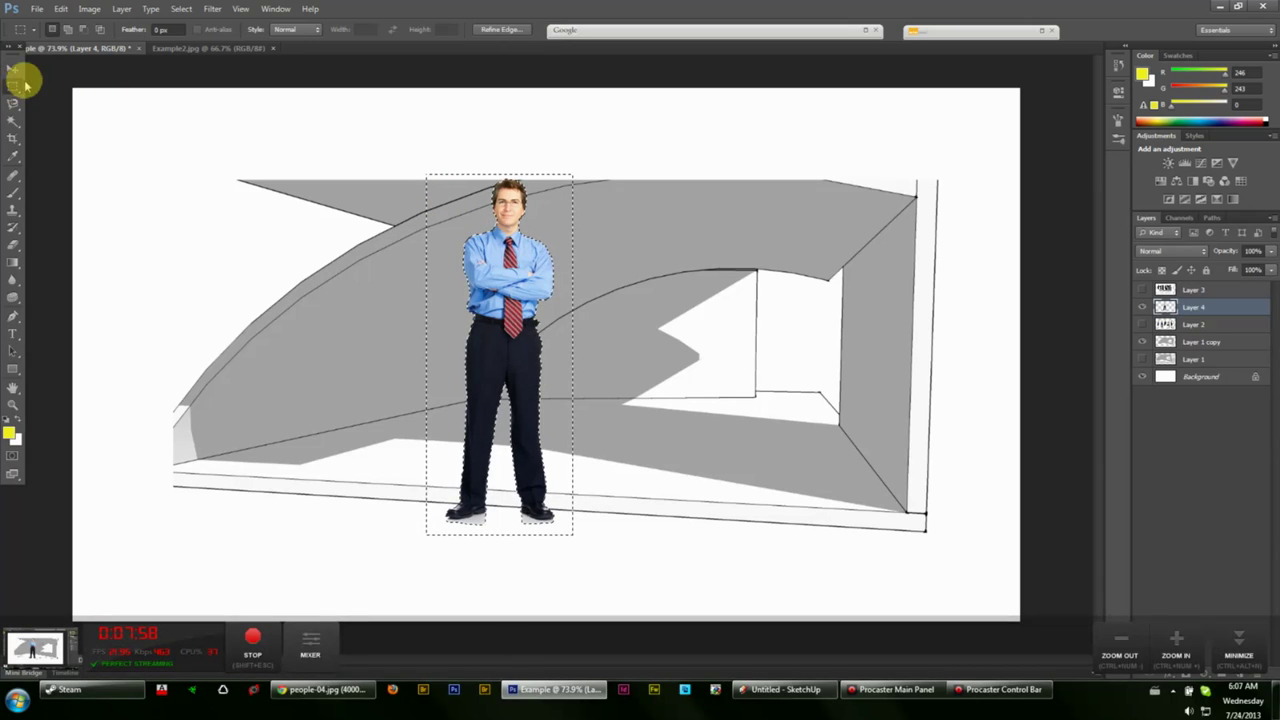
key("ctrl+d")
left_click_drag(567, 346, 706, 360)
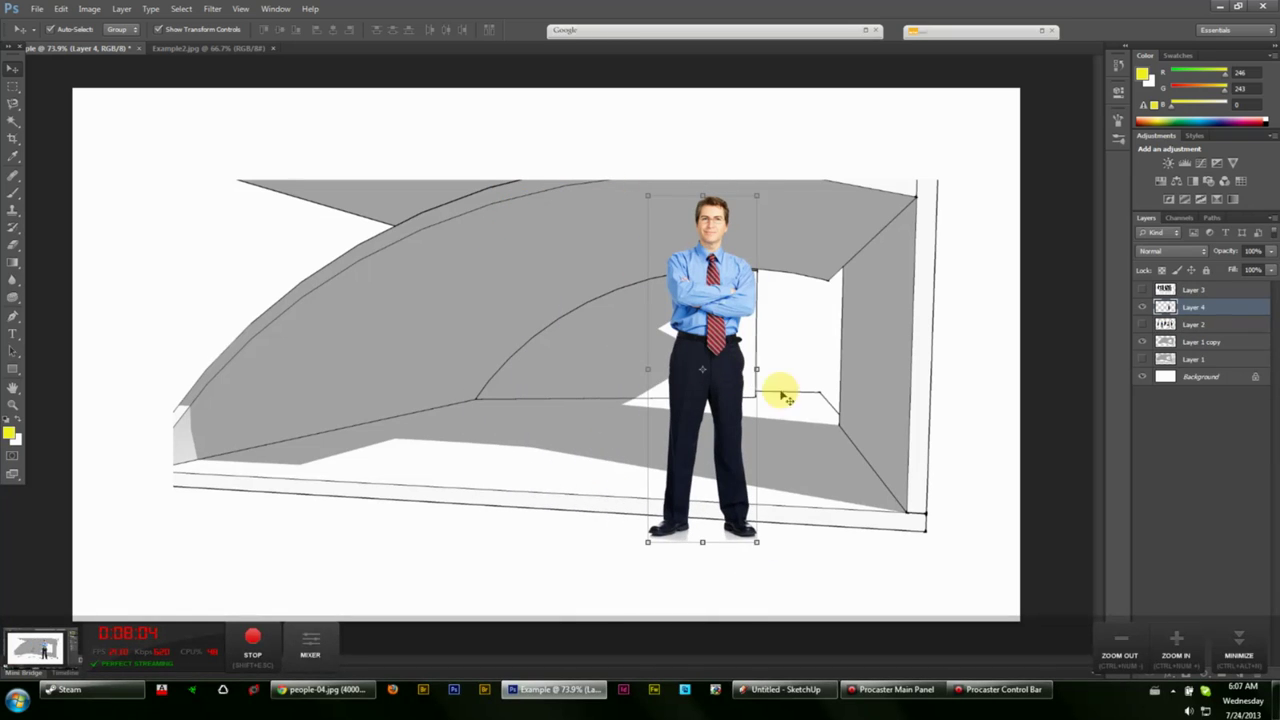
left_click_drag(700, 300, 631, 305)
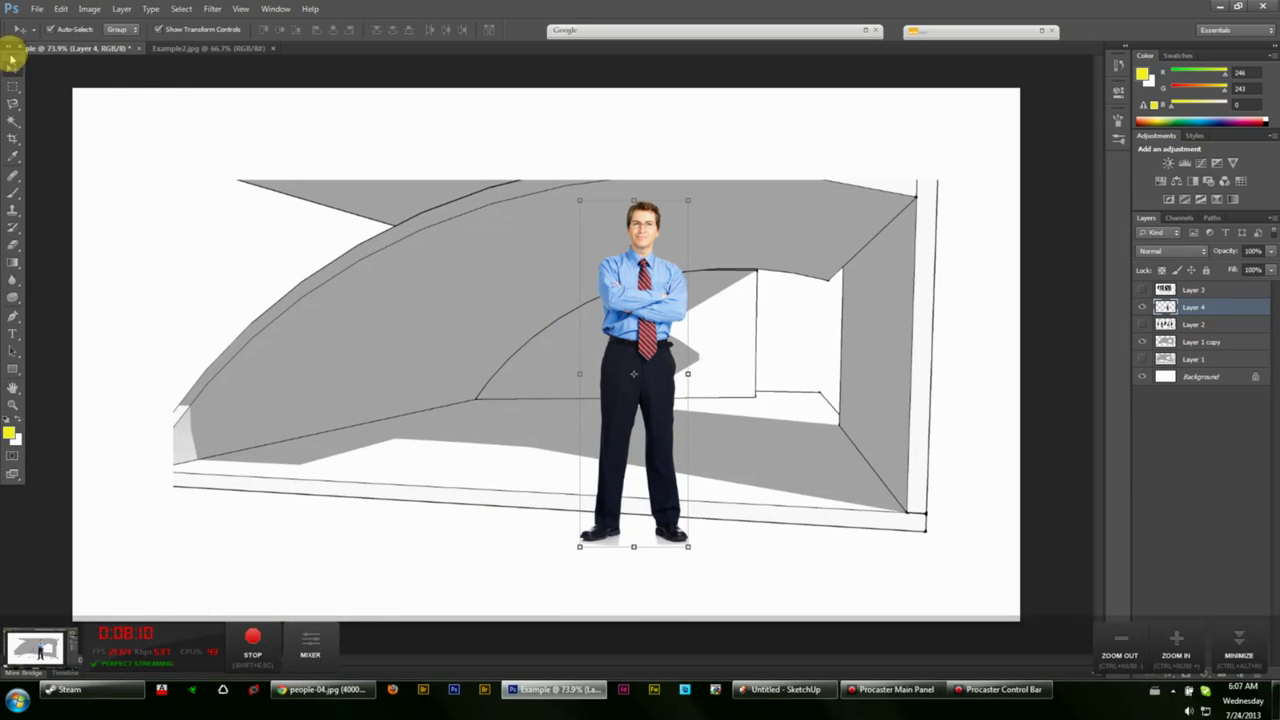
- Dock the floating toolbox and reposition the man in front of the room's rear wall, with his feet below the floor edge
mouse_move(12, 57)
left_mouse_down()
mouse_move(15, 84)
mouse_move(9, 74)
left_mouse_up()
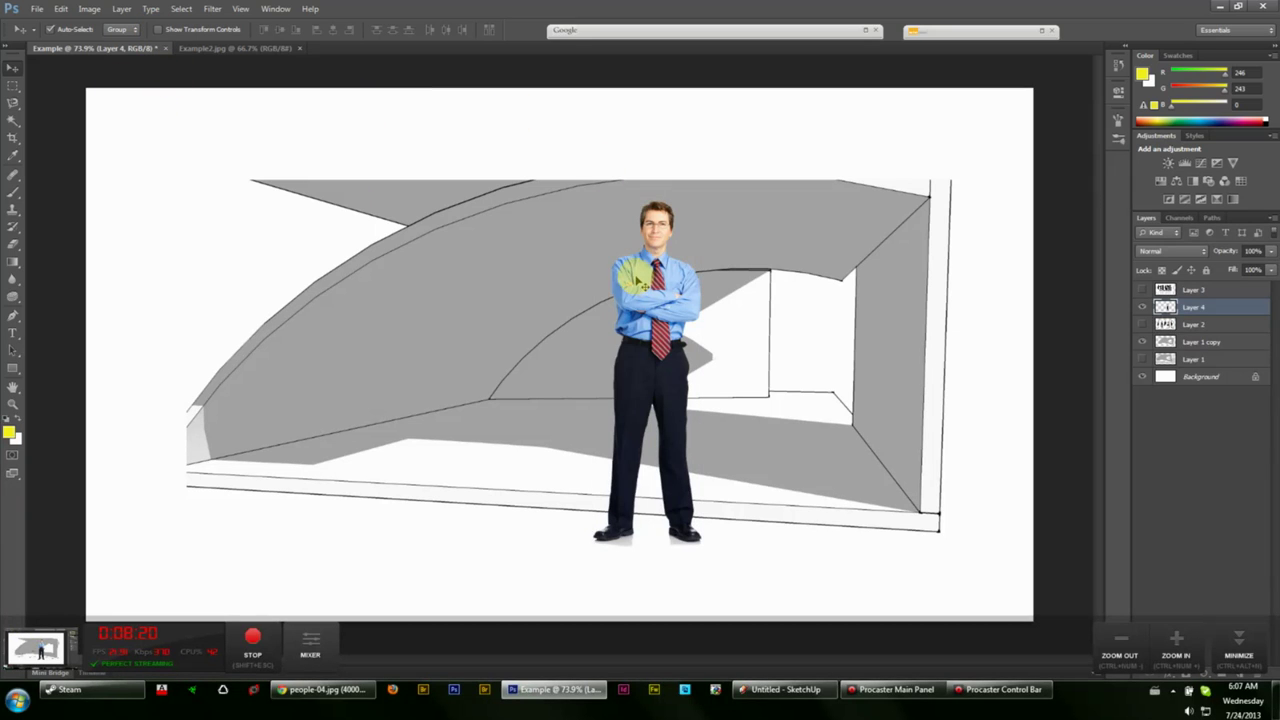
left_click_drag(636, 277, 565, 277)
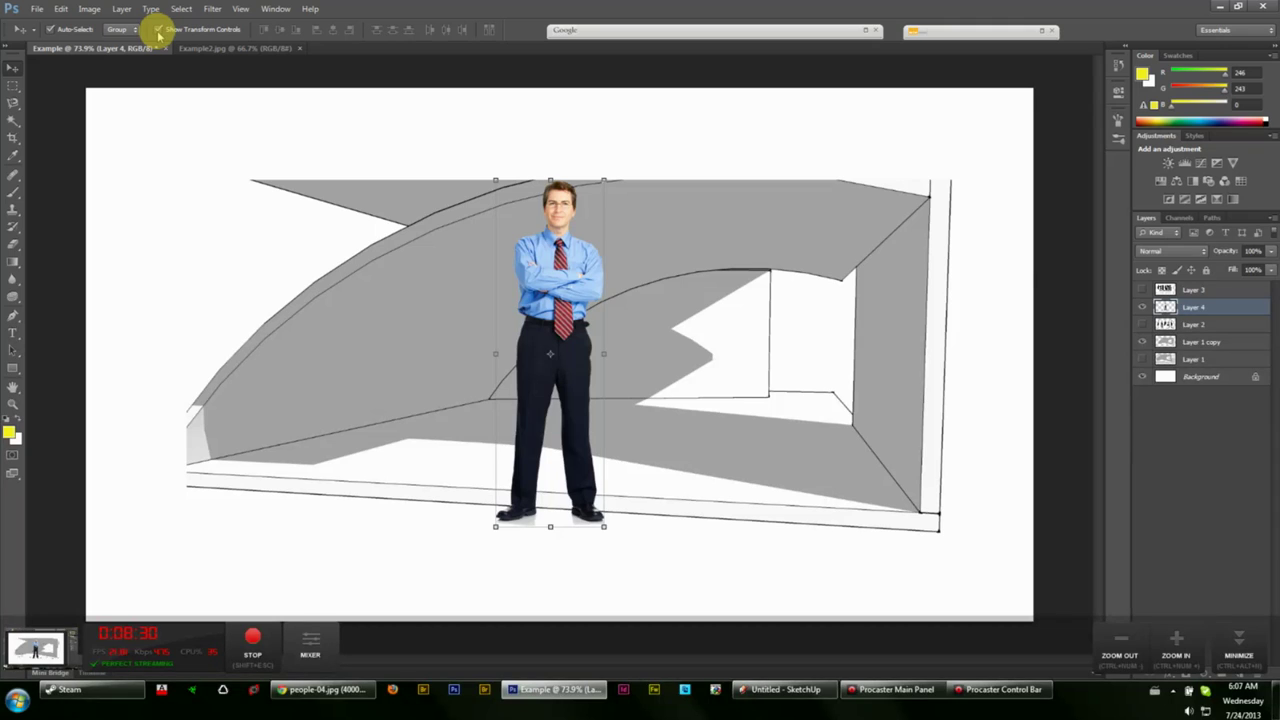
left_click_drag(530, 262, 688, 357)
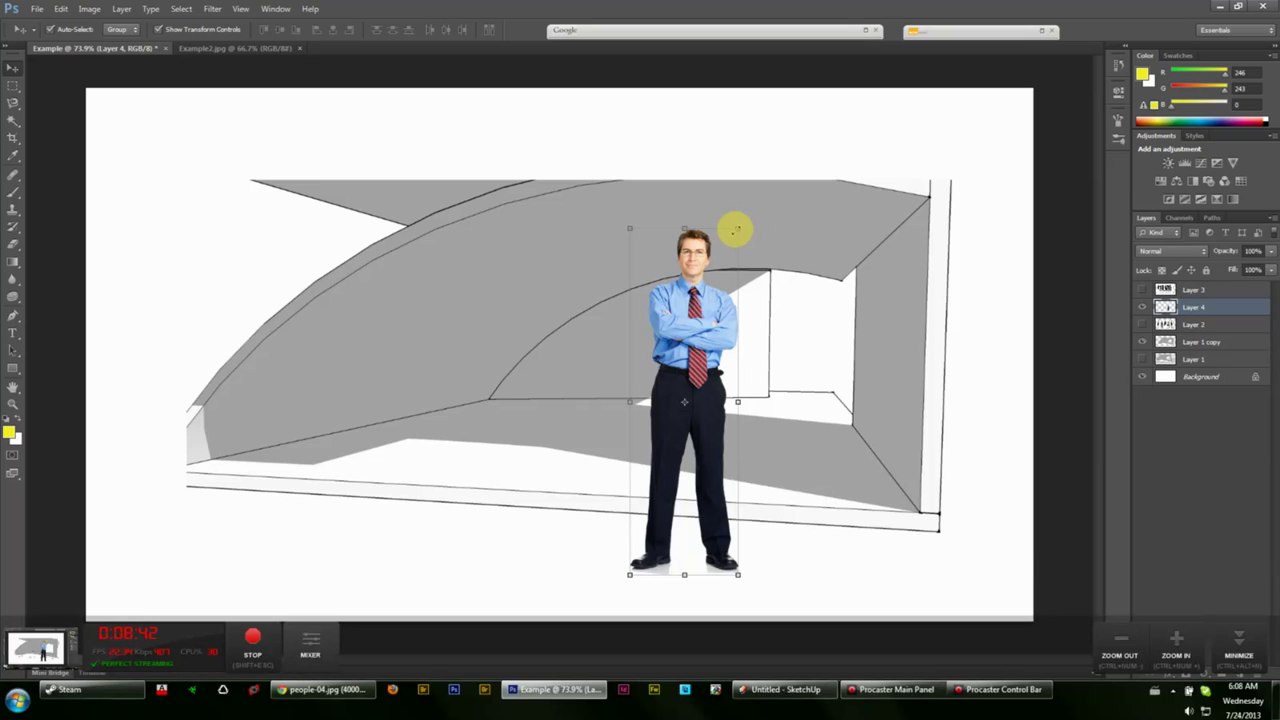
- Scale the man on Layer 4 down to about 49% and stand him on the sunlit floor of the room
left_click_drag(735, 229, 723, 331)
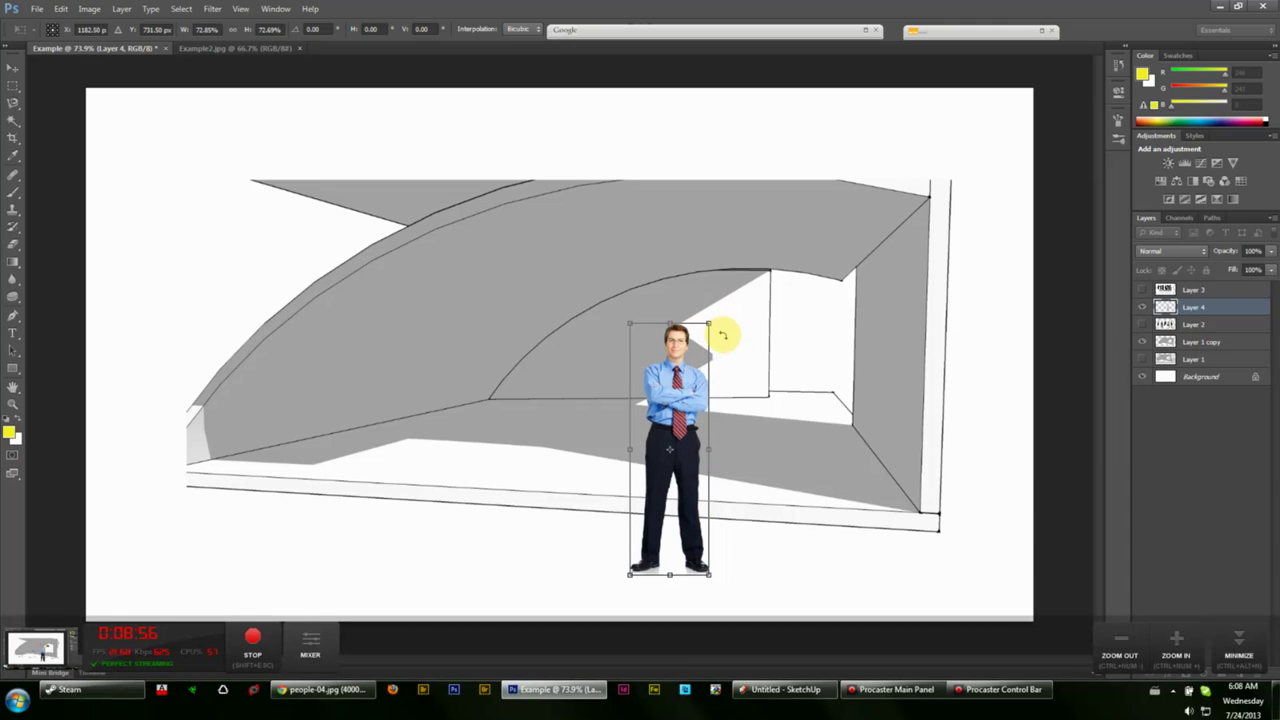
left_click_drag(675, 487, 571, 394)
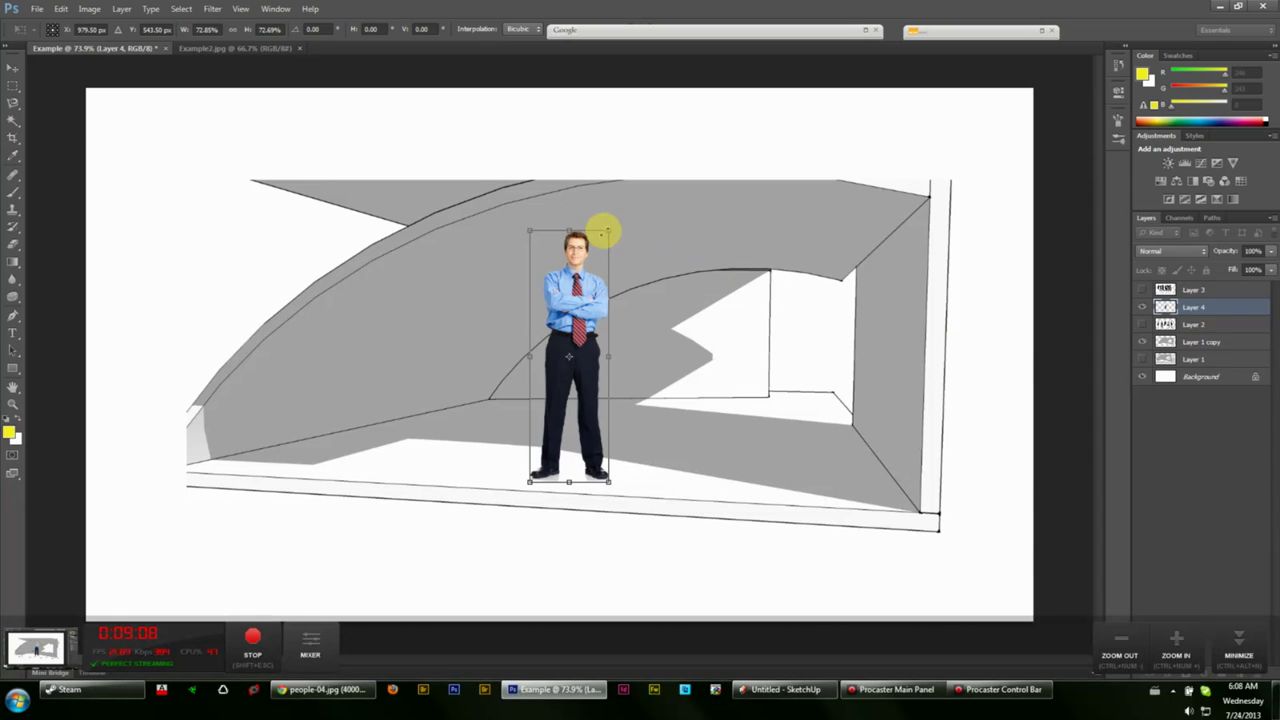
left_click_drag(605, 234, 569, 304)
mouse_move(558, 385)
left_mouse_down()
mouse_move(554, 374)
mouse_move(558, 388)
left_mouse_up()
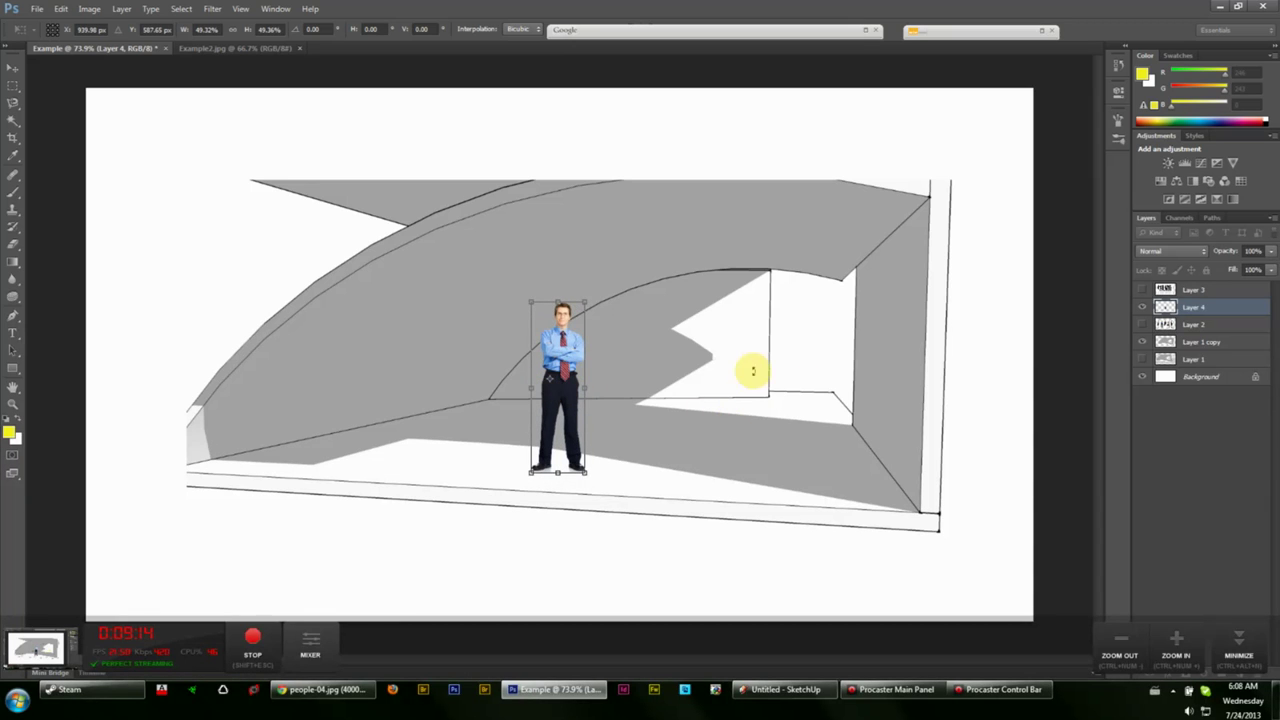
- Examine the cut-out edges of the scaled man up close and his size within the whole room
scroll(554, 330, "up", 3)
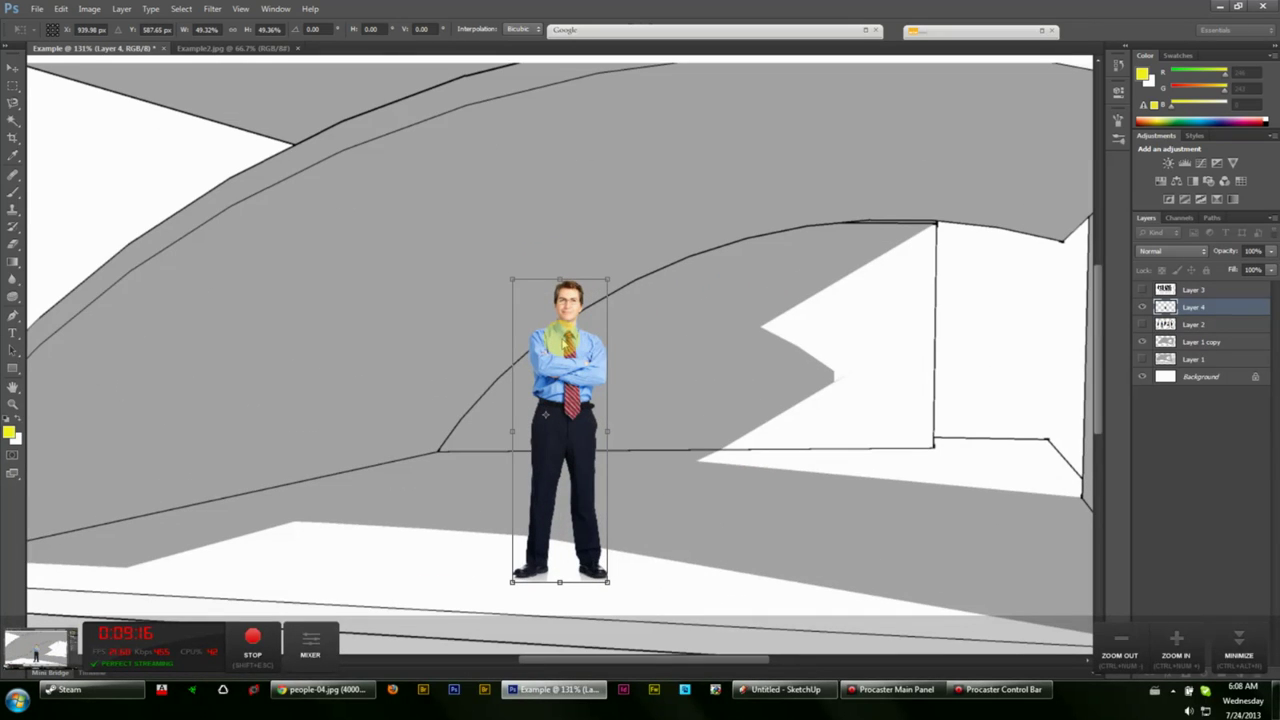
scroll(606, 405, "up", 4)
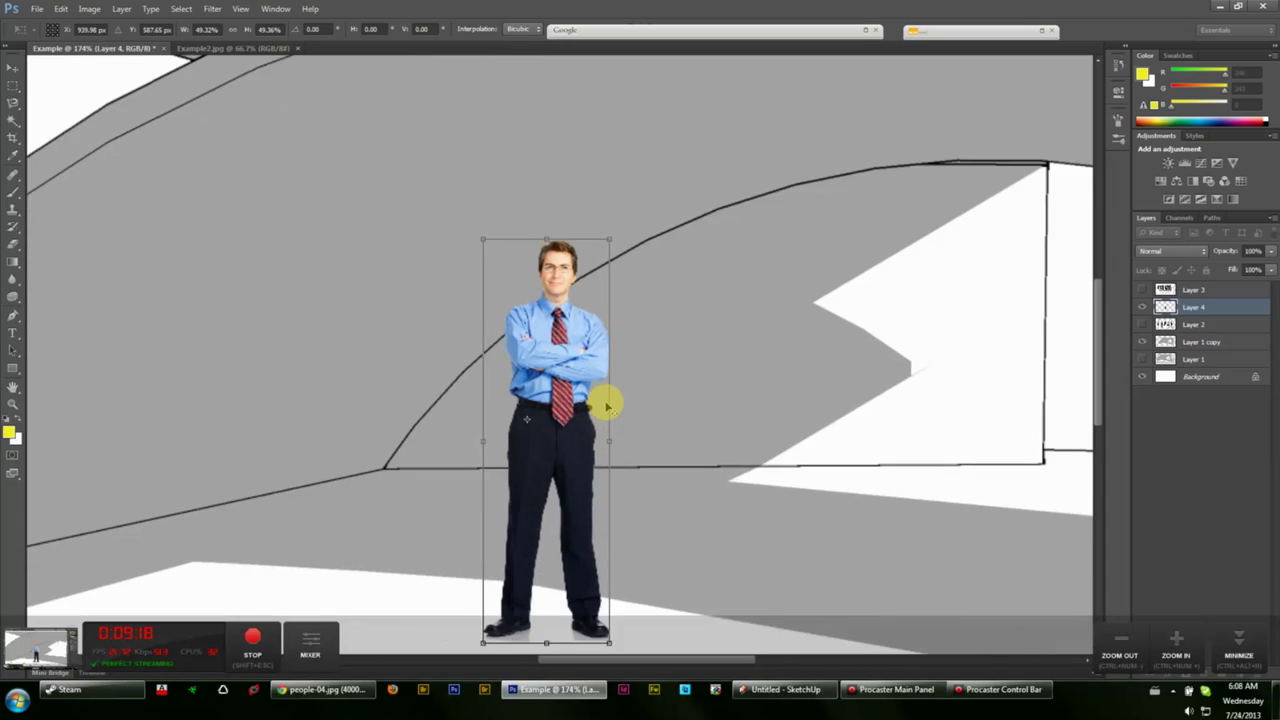
scroll(514, 379, "down", 1)
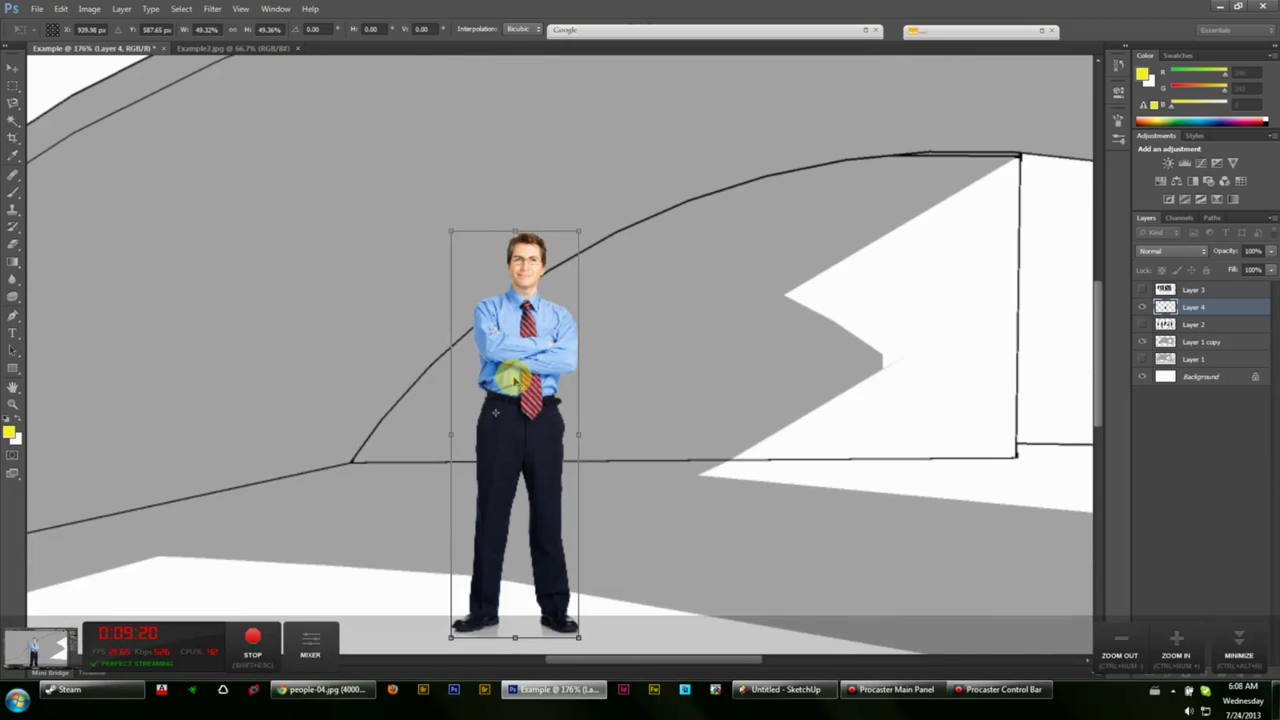
scroll(516, 380, "up", 3)
scroll(516, 380, "down", 6)
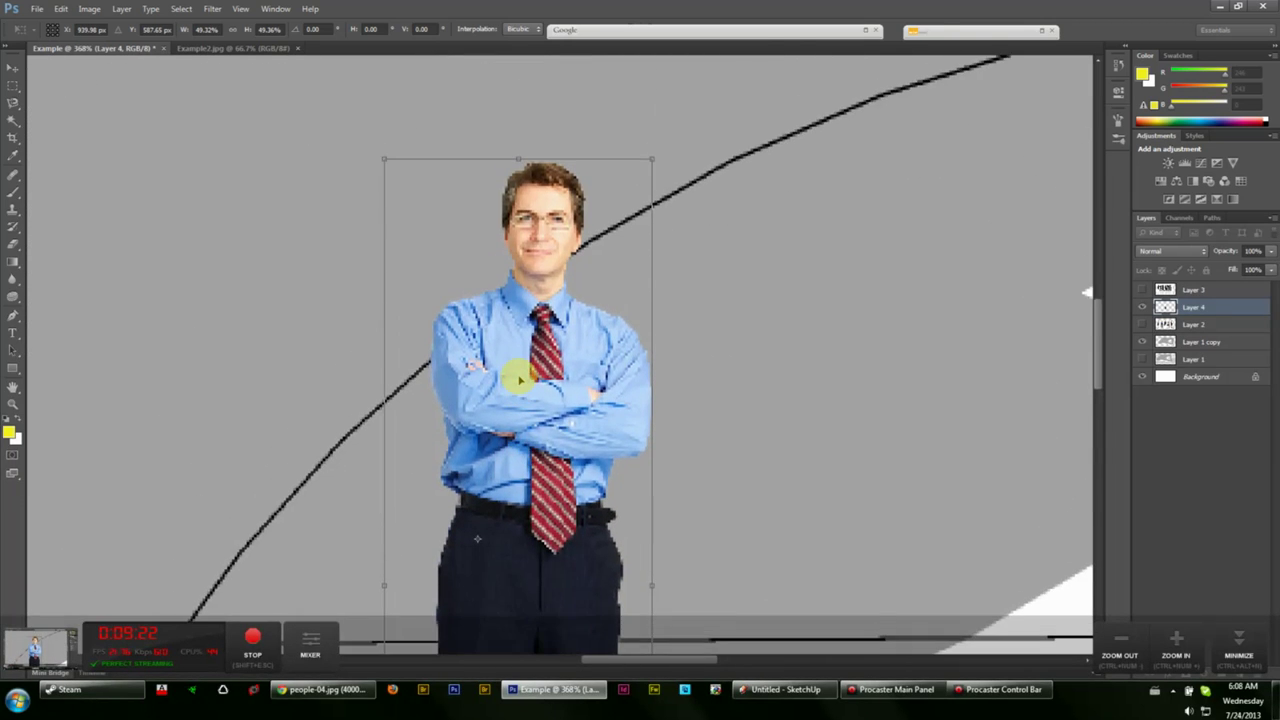
scroll(518, 376, "down", 1)
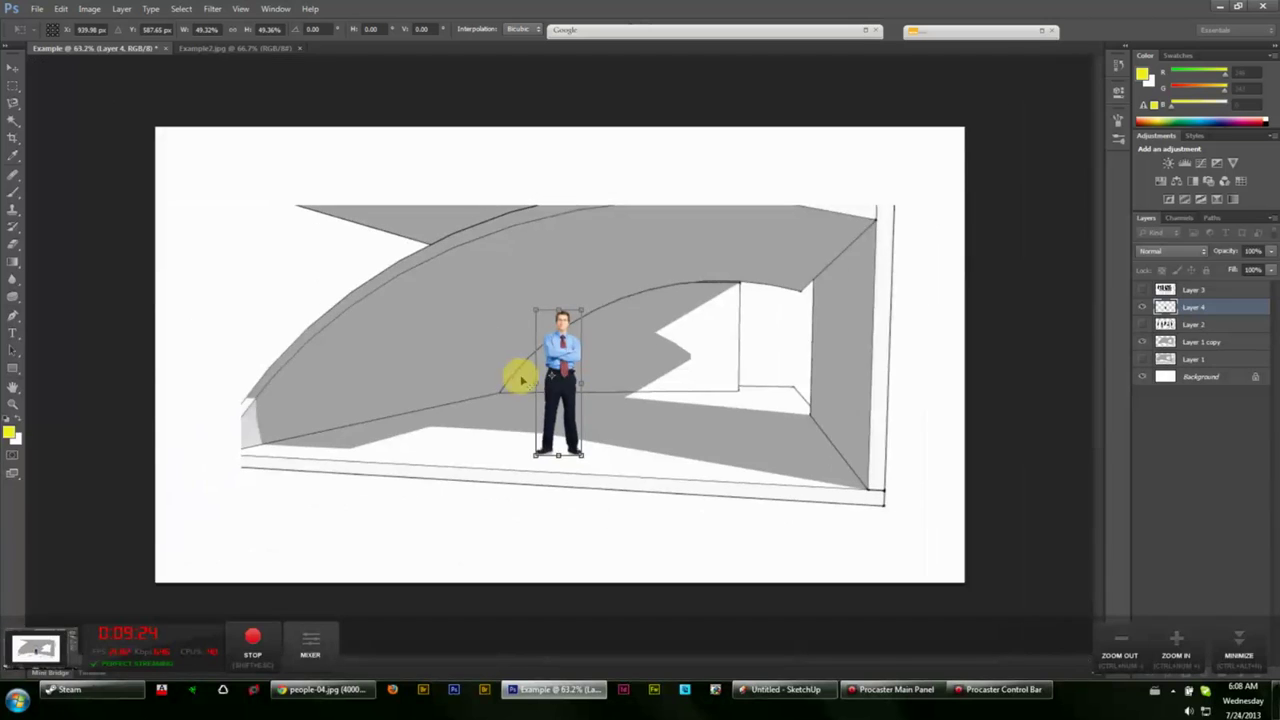
scroll(518, 375, "up", 5)
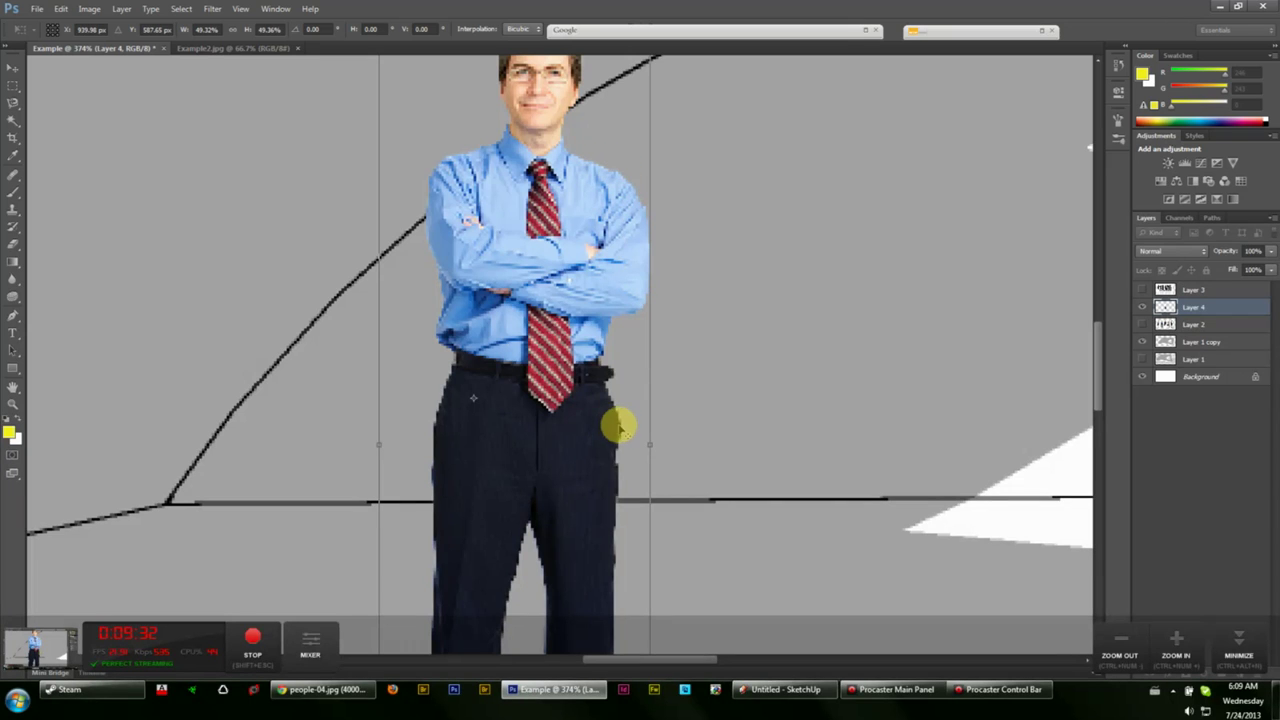
scroll(618, 440, "down", 5)
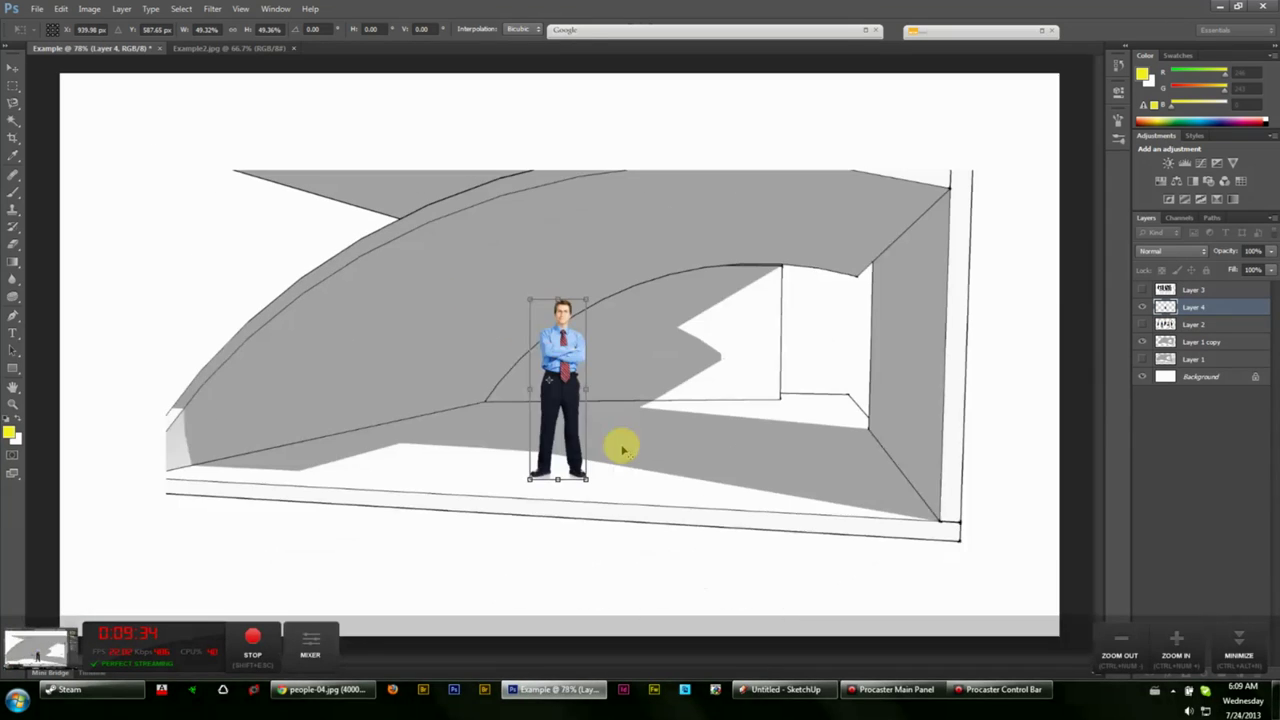
scroll(991, 443, "down", 2)
scroll(1029, 409, "up", 3)
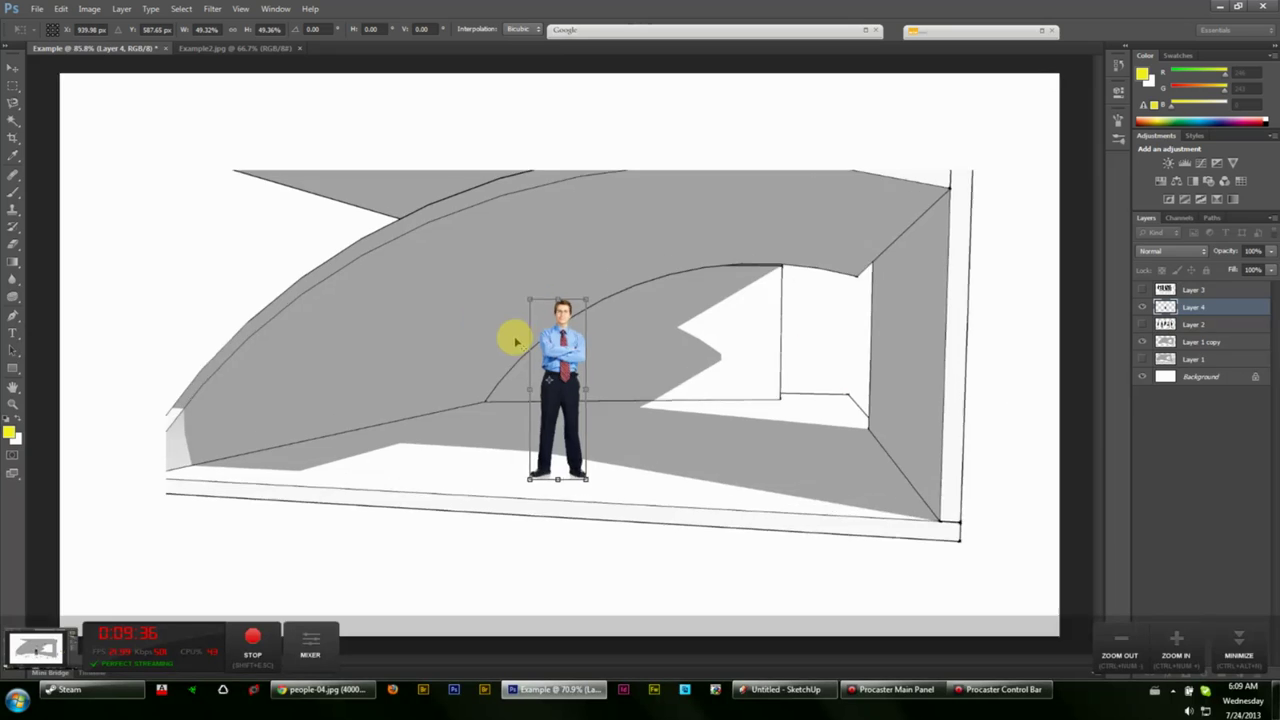
scroll(620, 358, "up", 6)
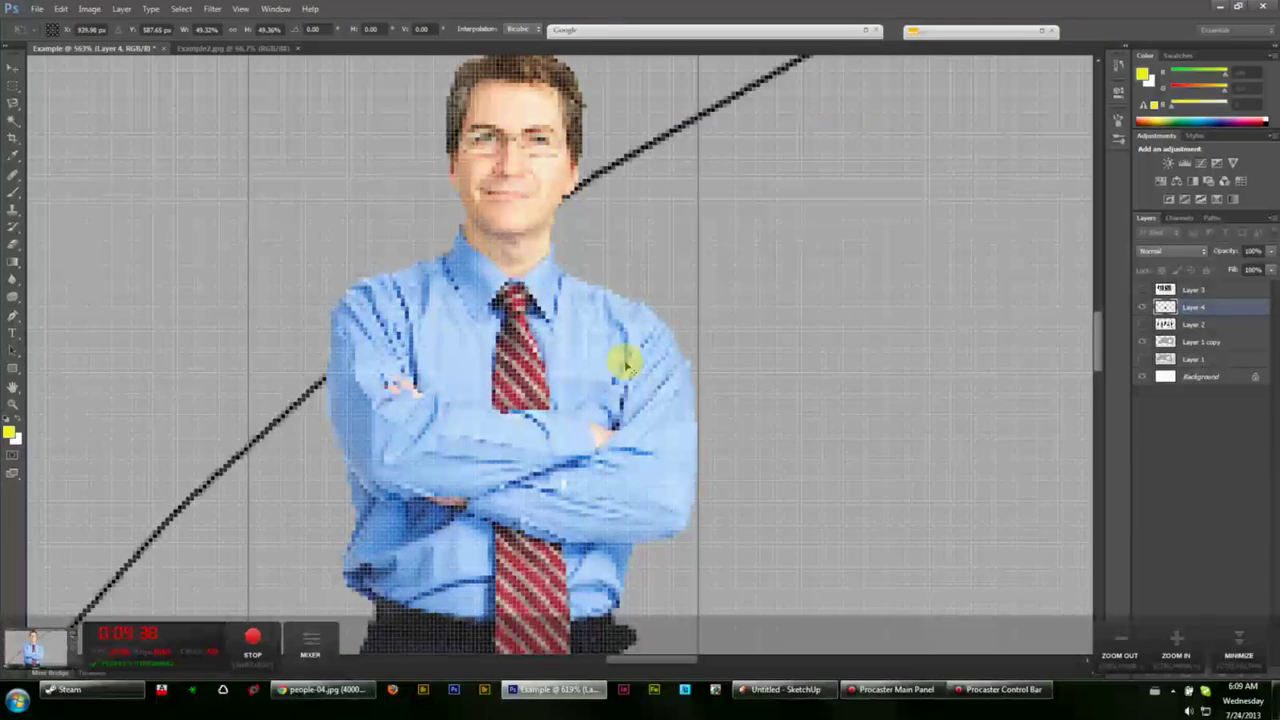
scroll(624, 364, "down", 7)
scroll(605, 356, "up", 4)
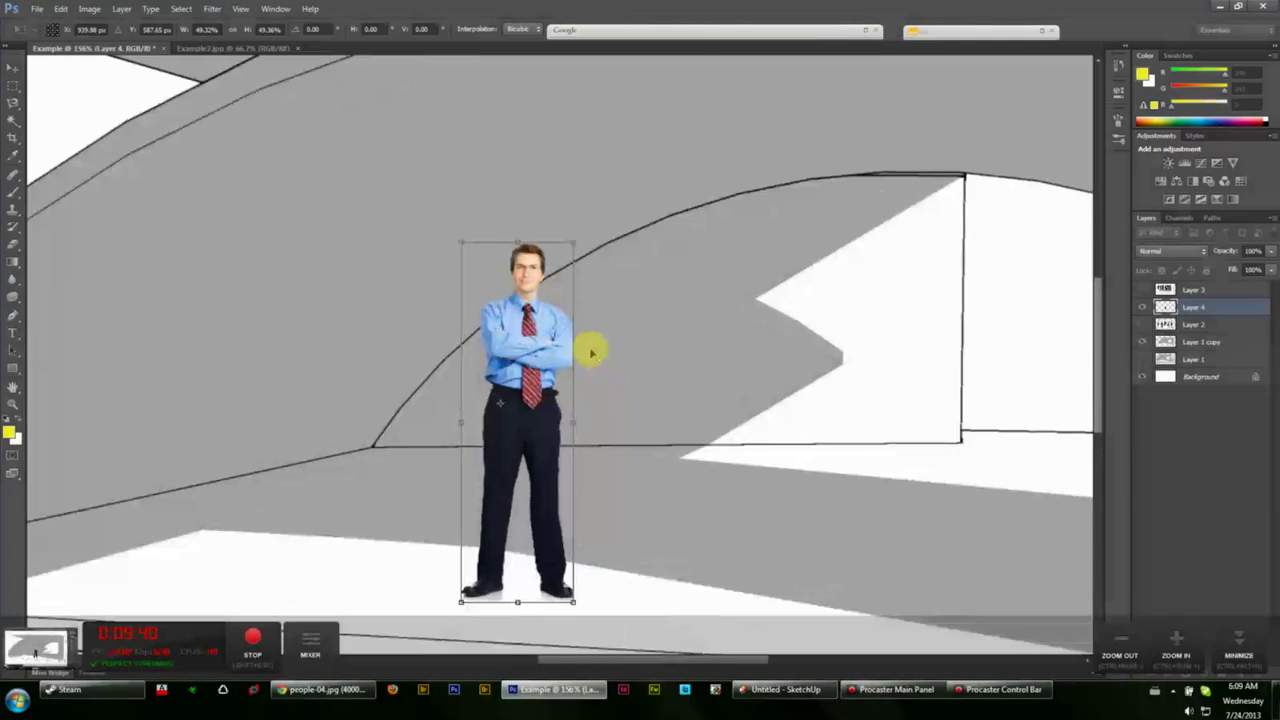
scroll(585, 352, "up", 2)
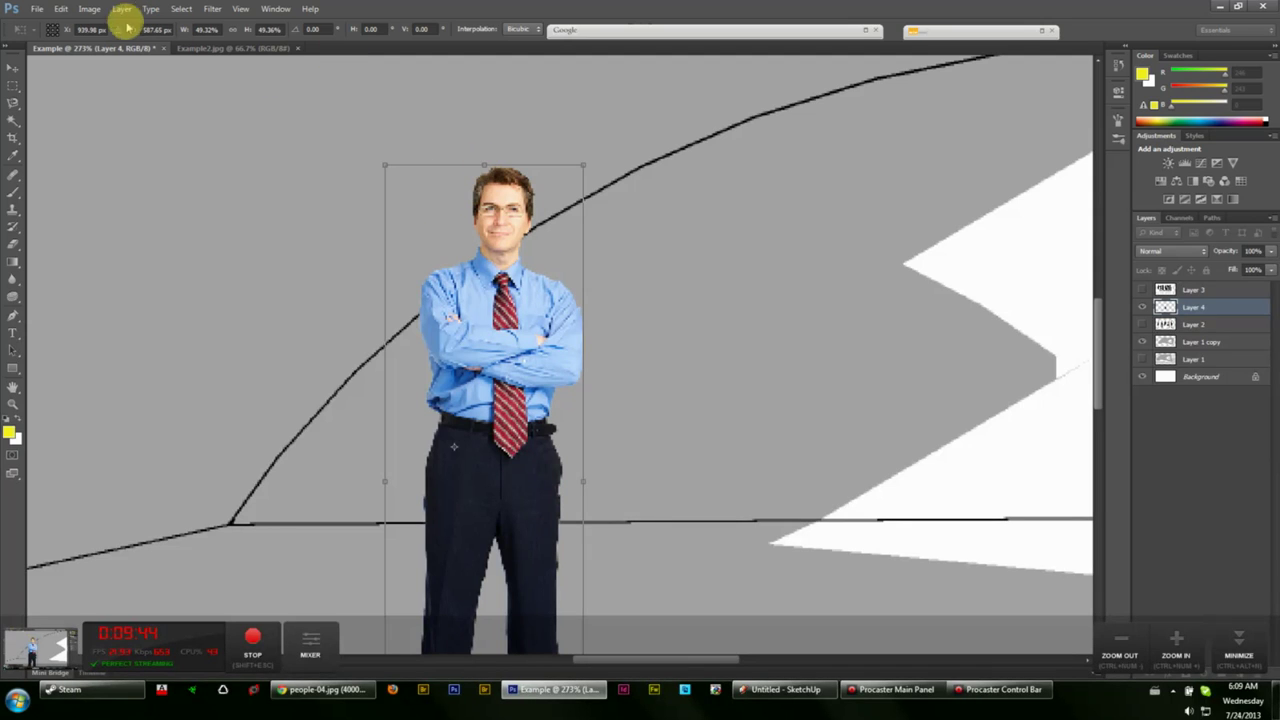
- Apply the pending scaling of the man on Layer 4 and check his edges
left_click(212, 9)
left_click(494, 252)
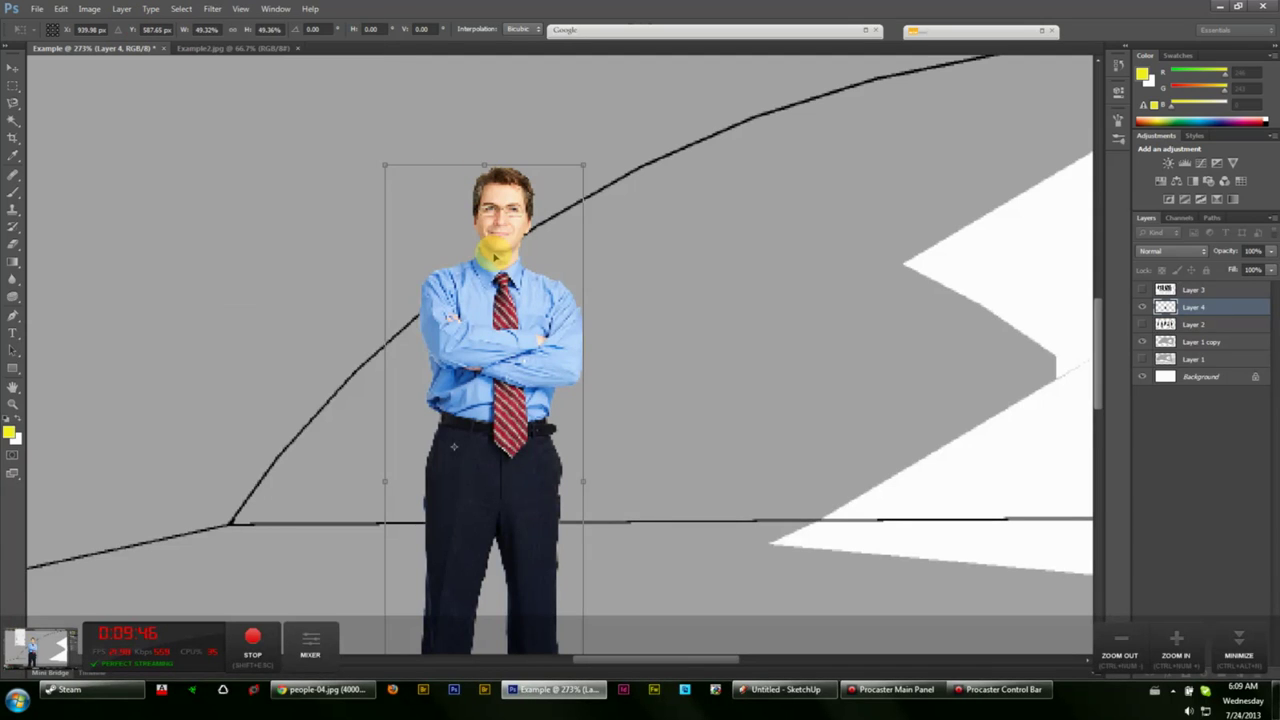
key("Return")
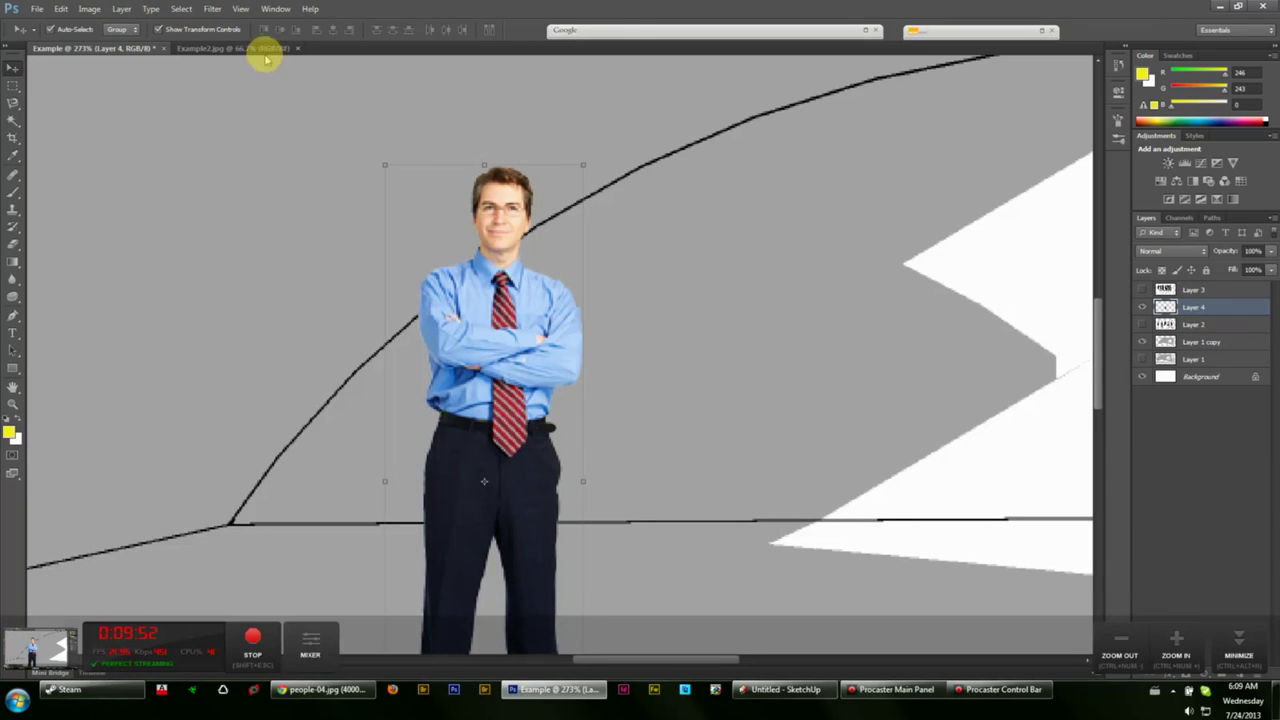
scroll(530, 205, "up", 7)
scroll(525, 262, "down", 7)
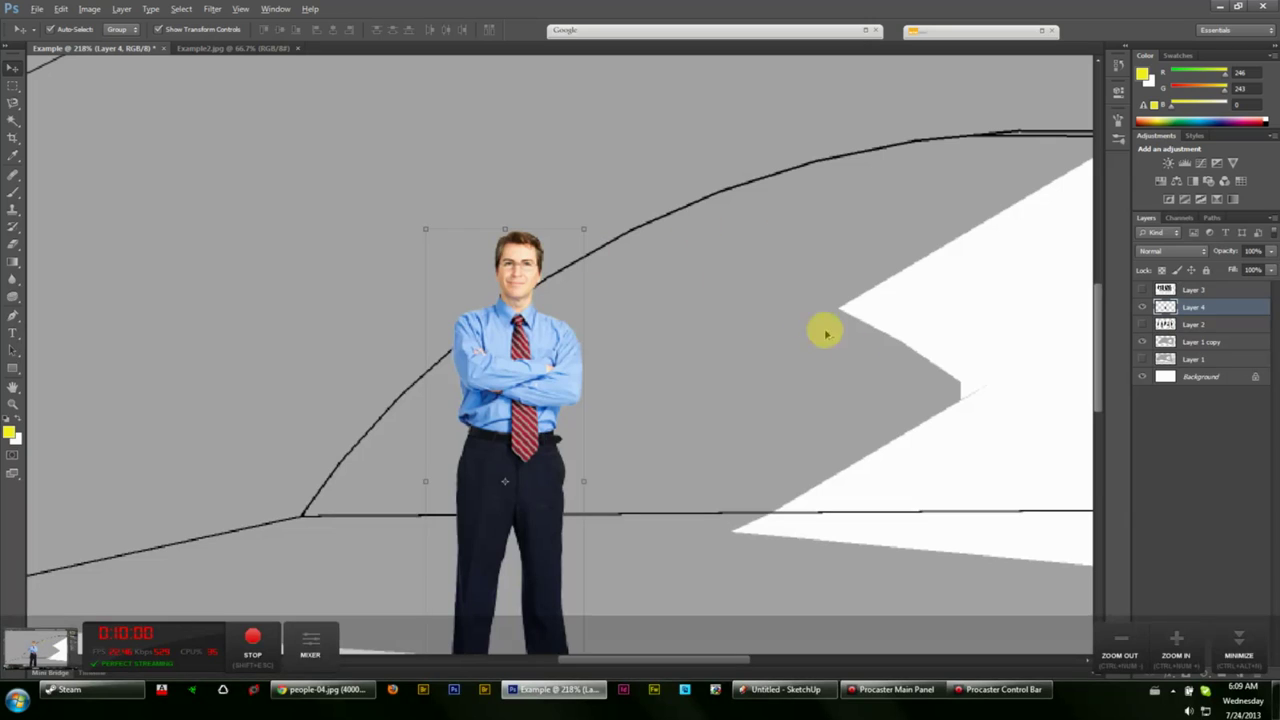
- Soften the man on Layer 4 with a Gaussian Blur of 0.2 pixels radius and inspect his edges
left_click(213, 9)
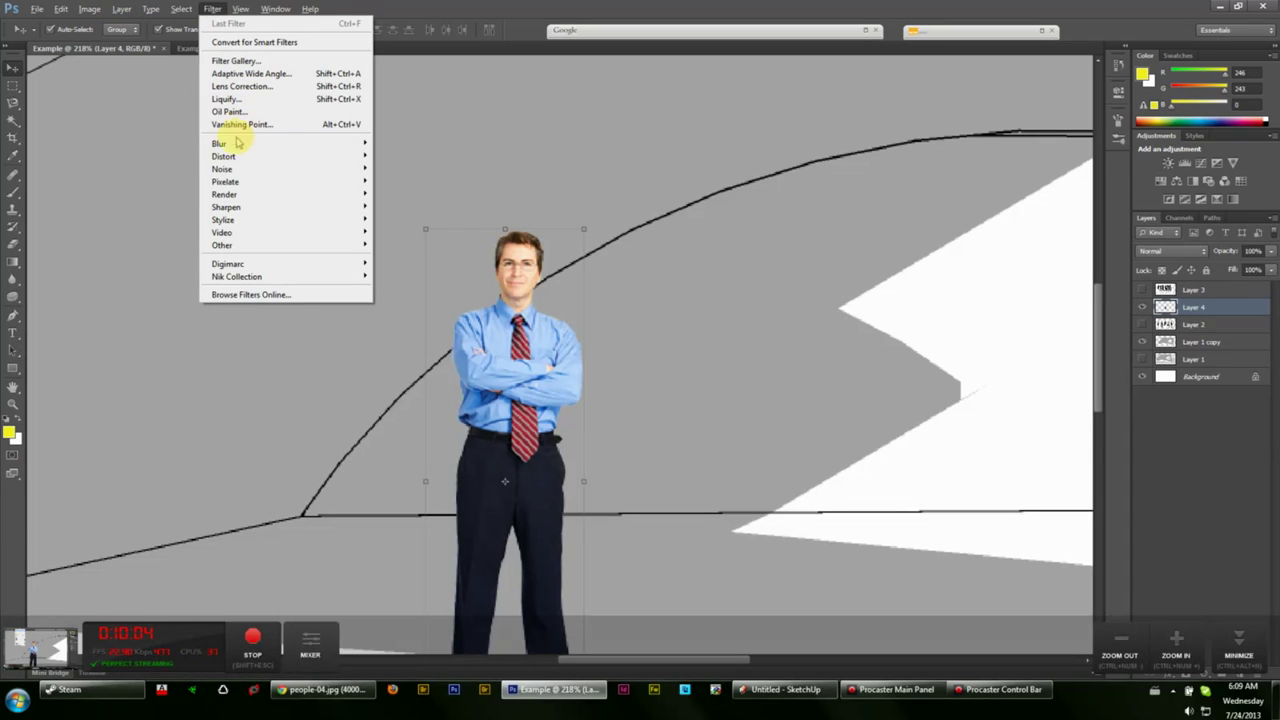
mouse_move(240, 143)
left_click(425, 240)
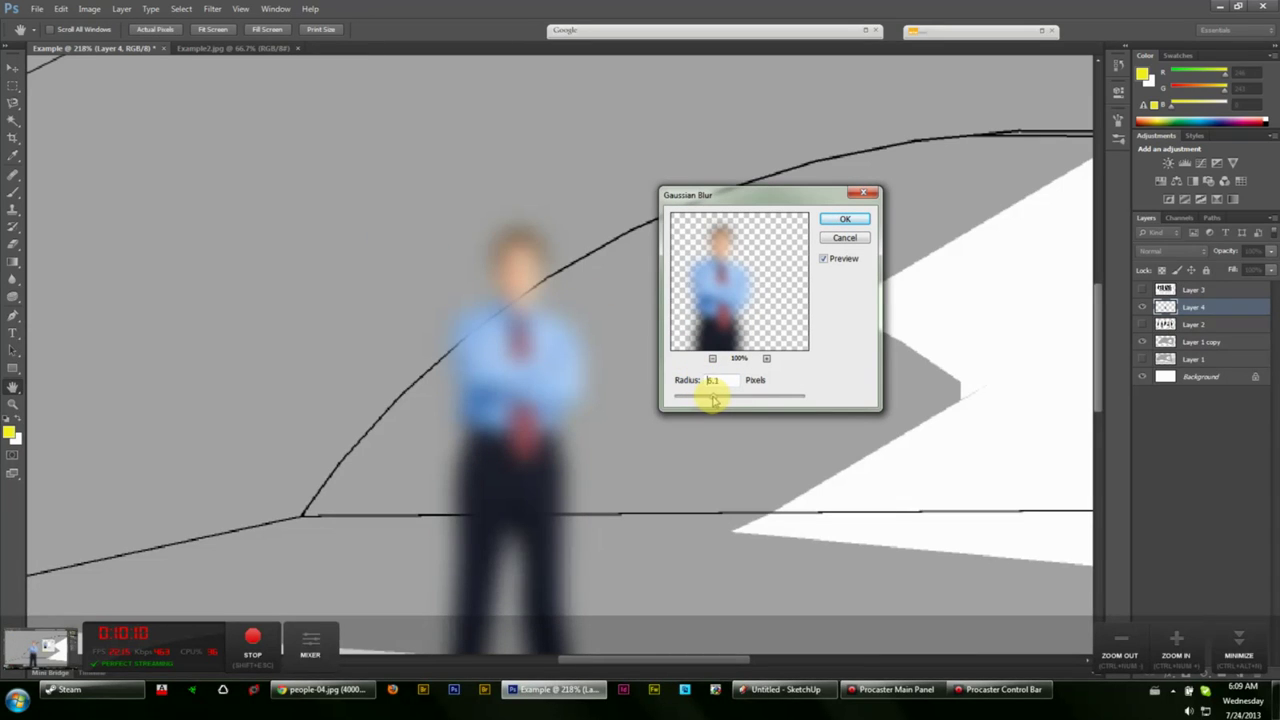
left_click_drag(713, 399, 680, 403)
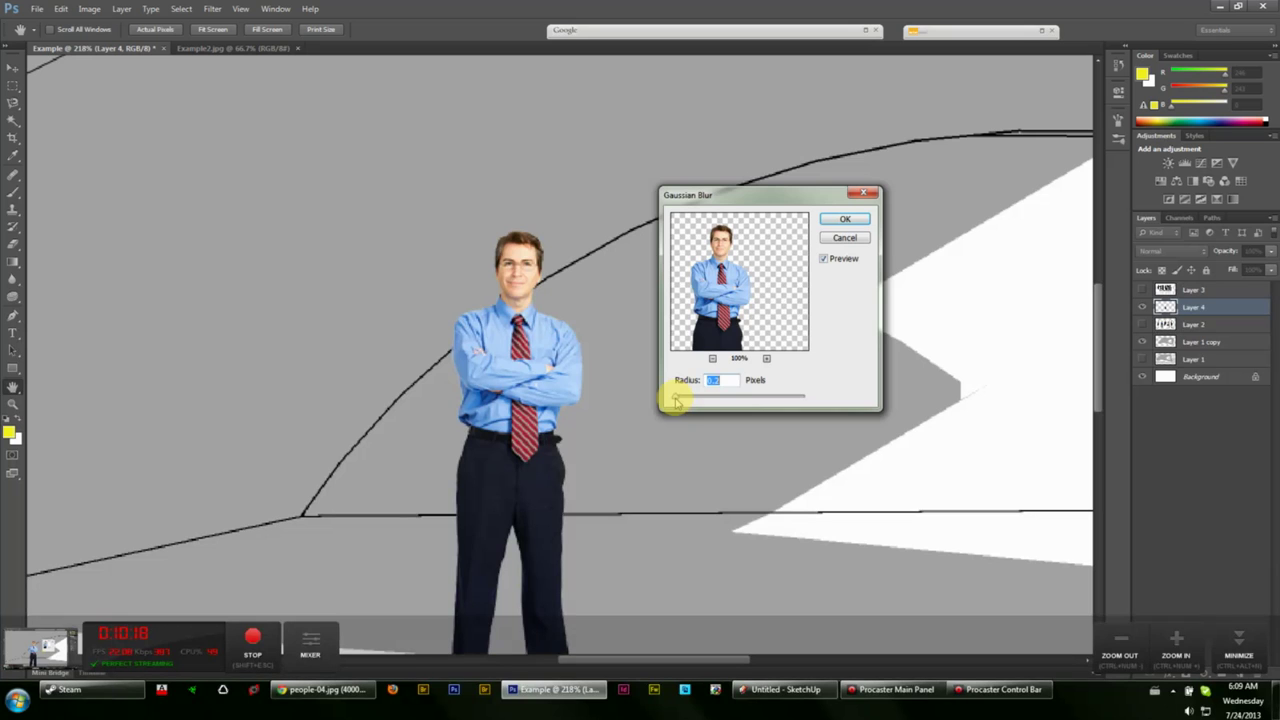
left_click(835, 218)
key("v")
scroll(546, 486, "up", 3)
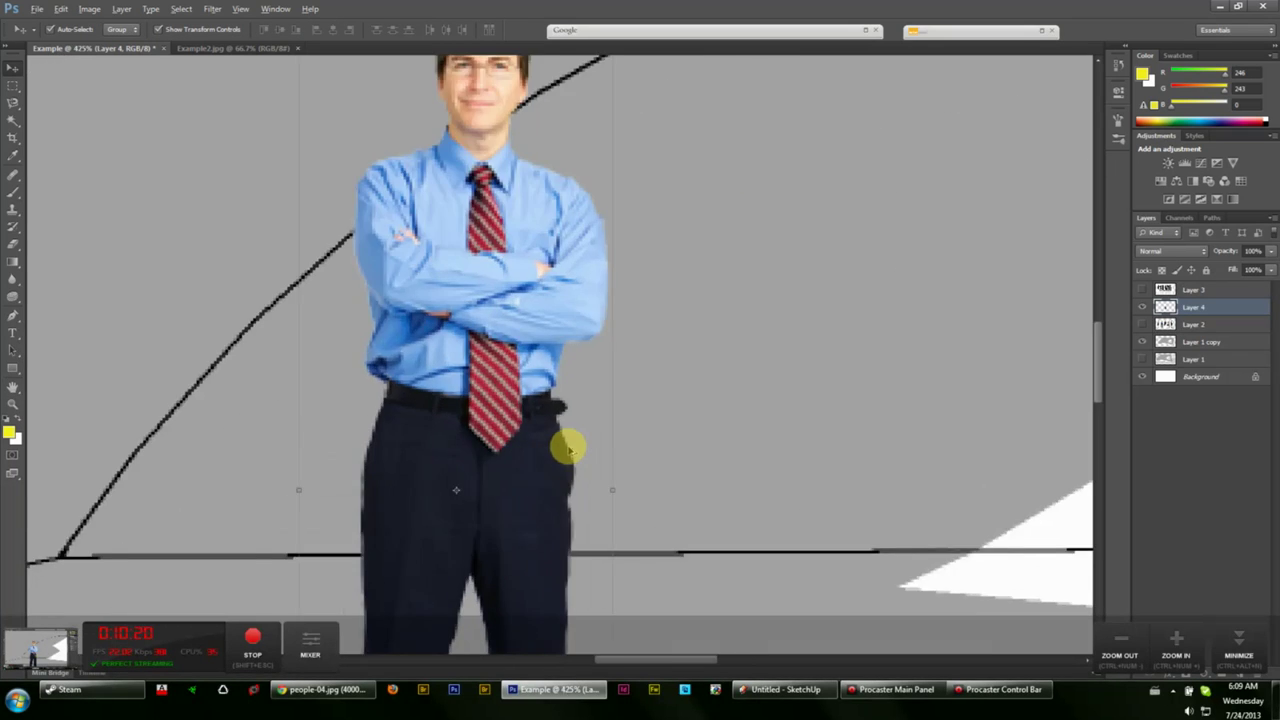
- Compare the blurred man's edges up close with how he reads in the whole interior view
scroll(560, 430, "up", 2)
scroll(566, 477, "down", 10)
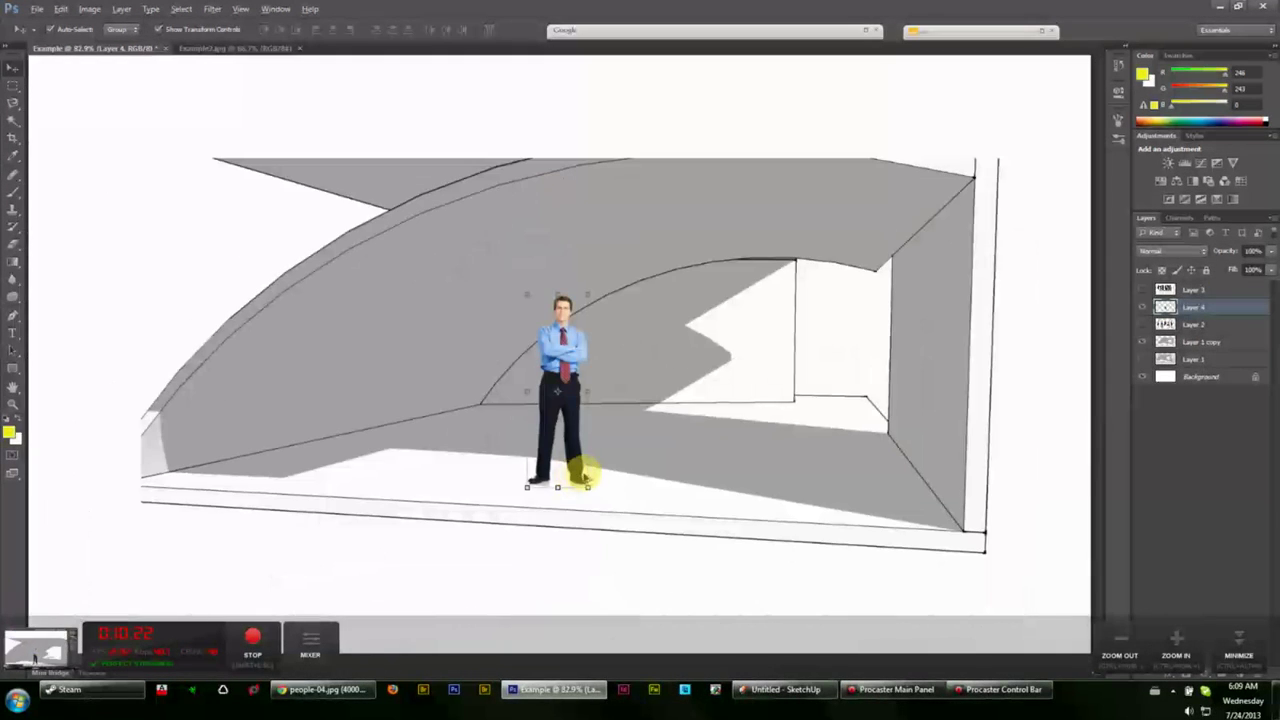
scroll(556, 405, "up", 2)
scroll(552, 415, "down", 2)
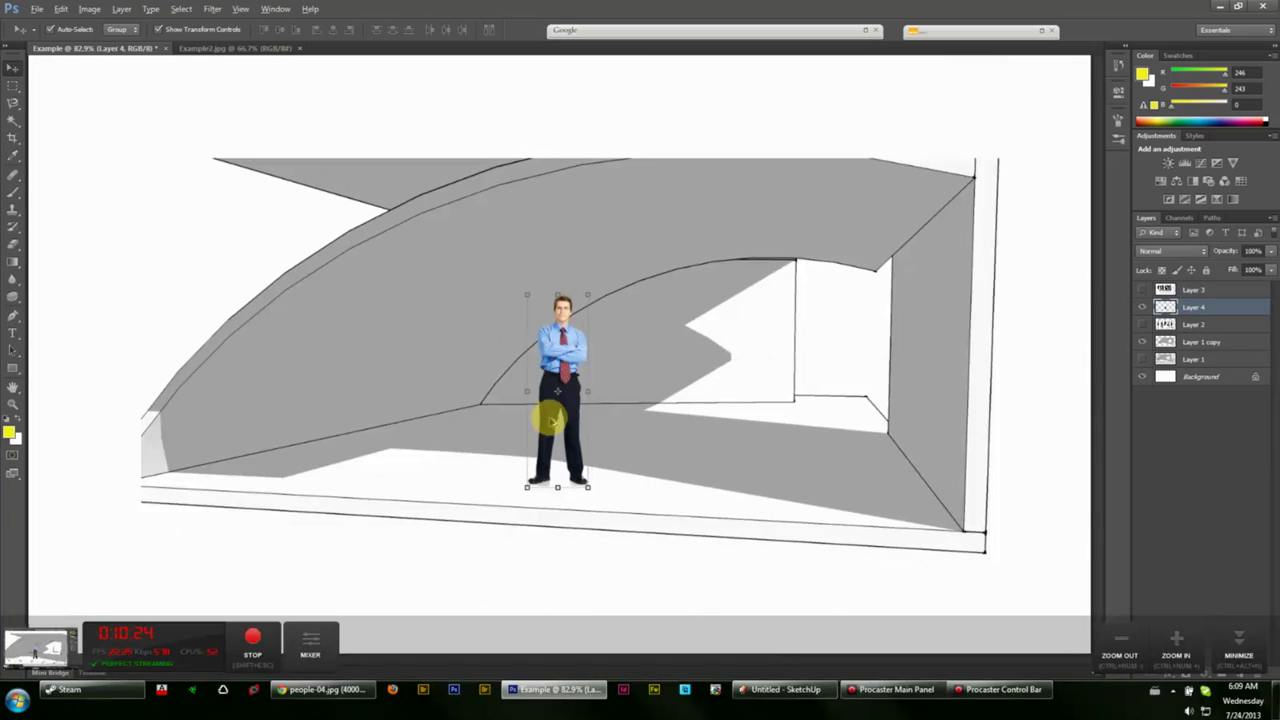
scroll(550, 420, "up", 1)
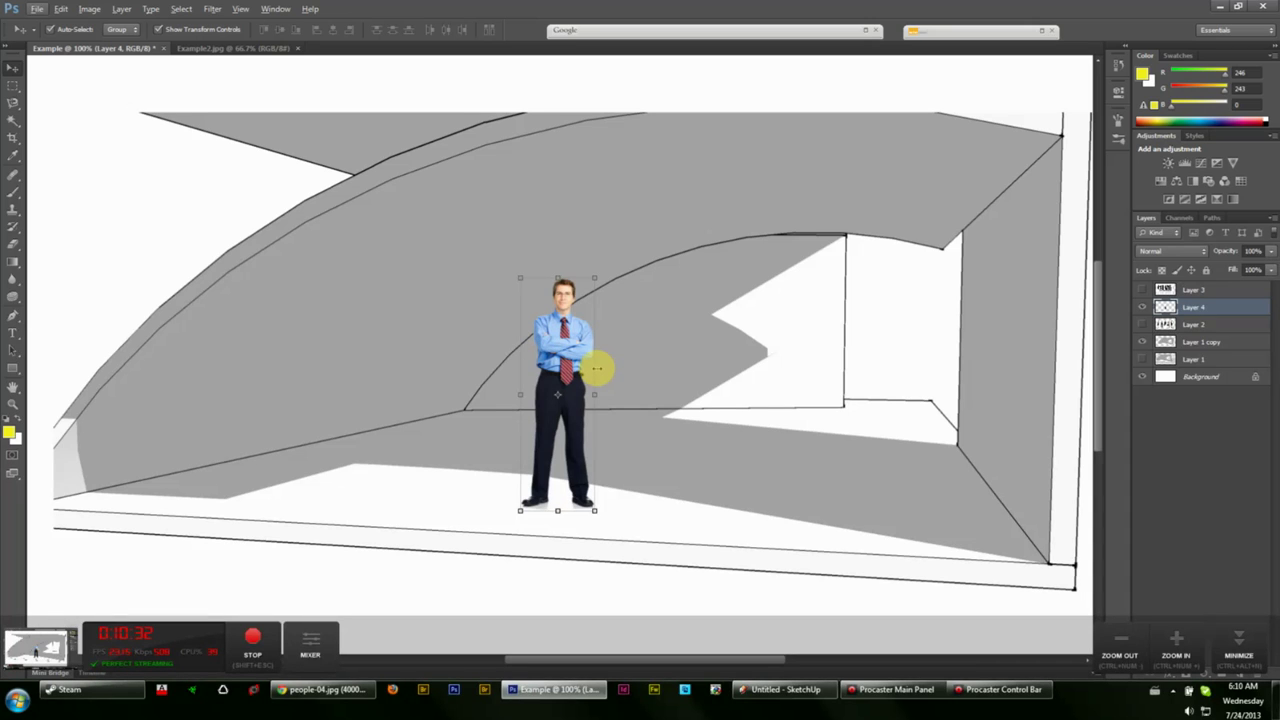
scroll(597, 368, "down", 3)
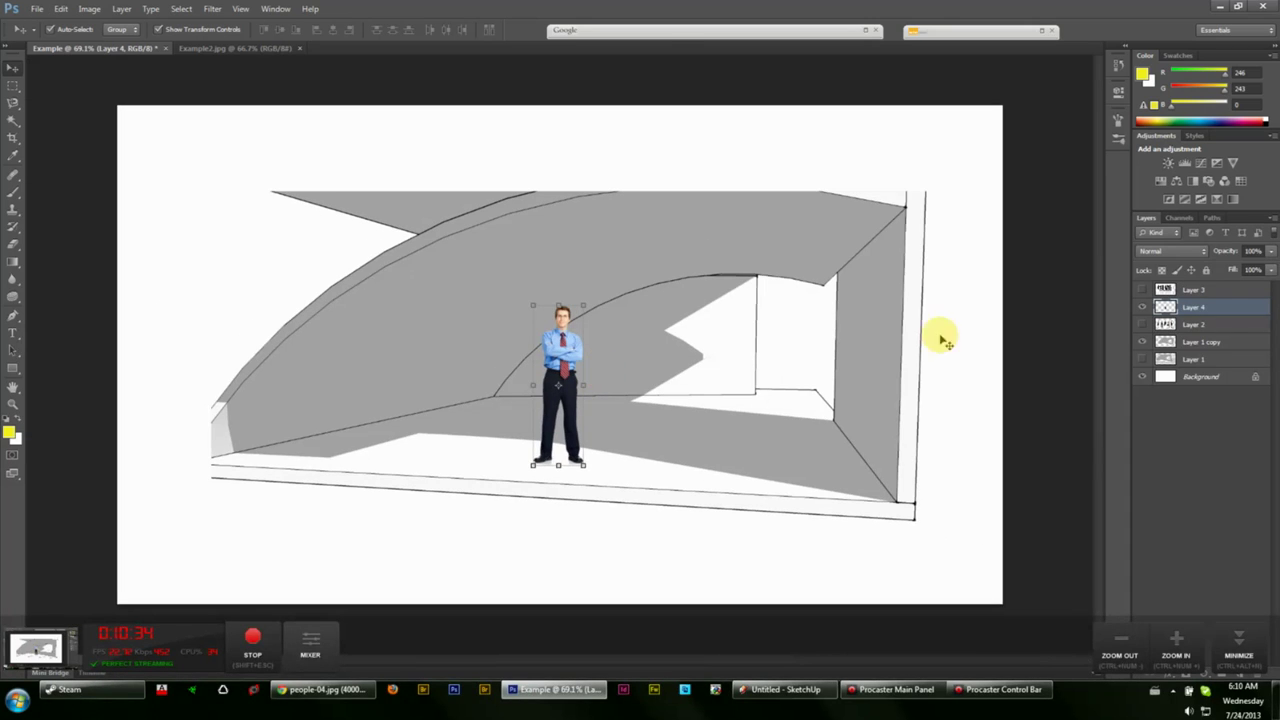
- Show and select the business silhouettes on Layer 3 and shift them slightly within the canvas
left_click(1141, 289)
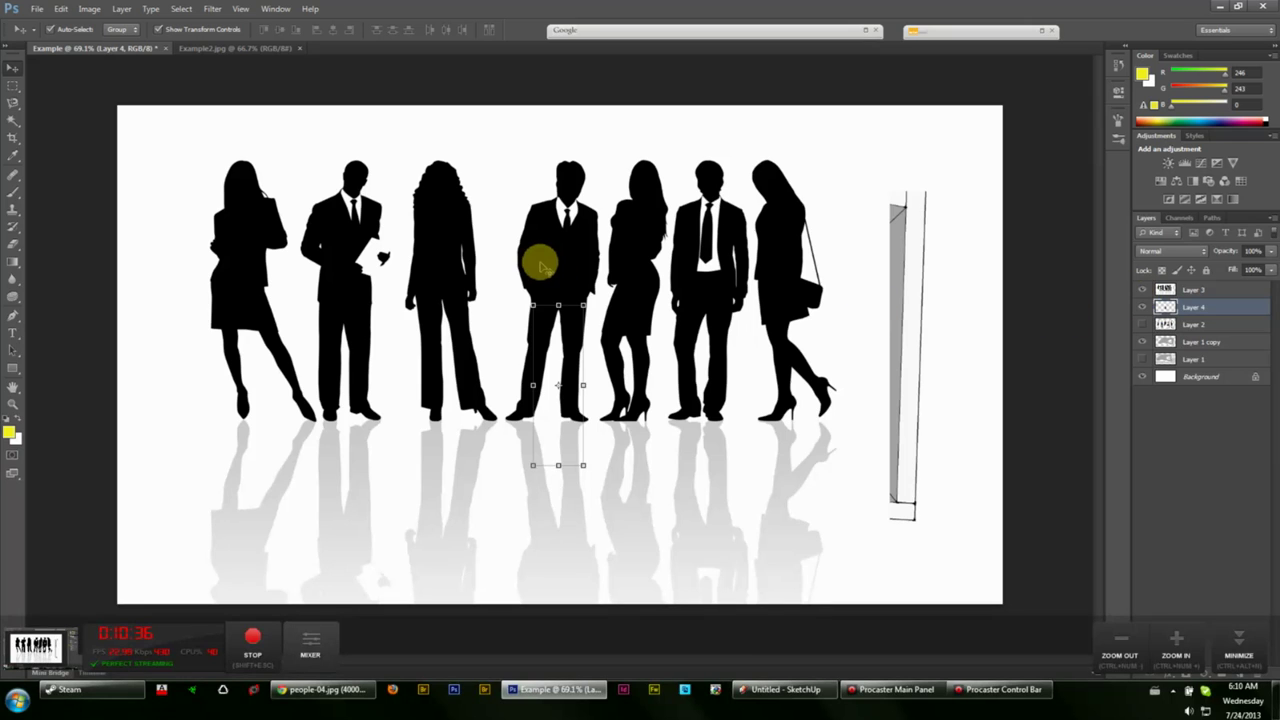
left_click(1168, 290)
left_click_drag(409, 232, 431, 262)
scroll(431, 262, "down", 2)
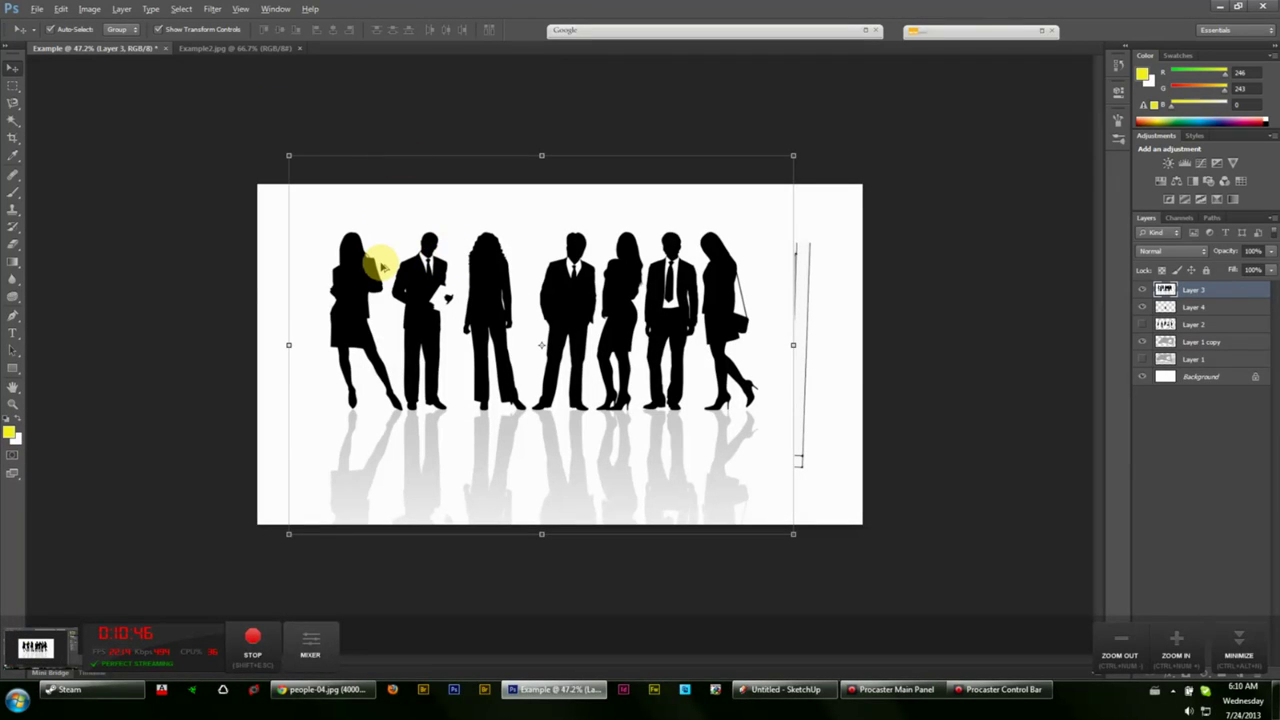
scroll(366, 286, "down", 1)
scroll(300, 200, "up", 2)
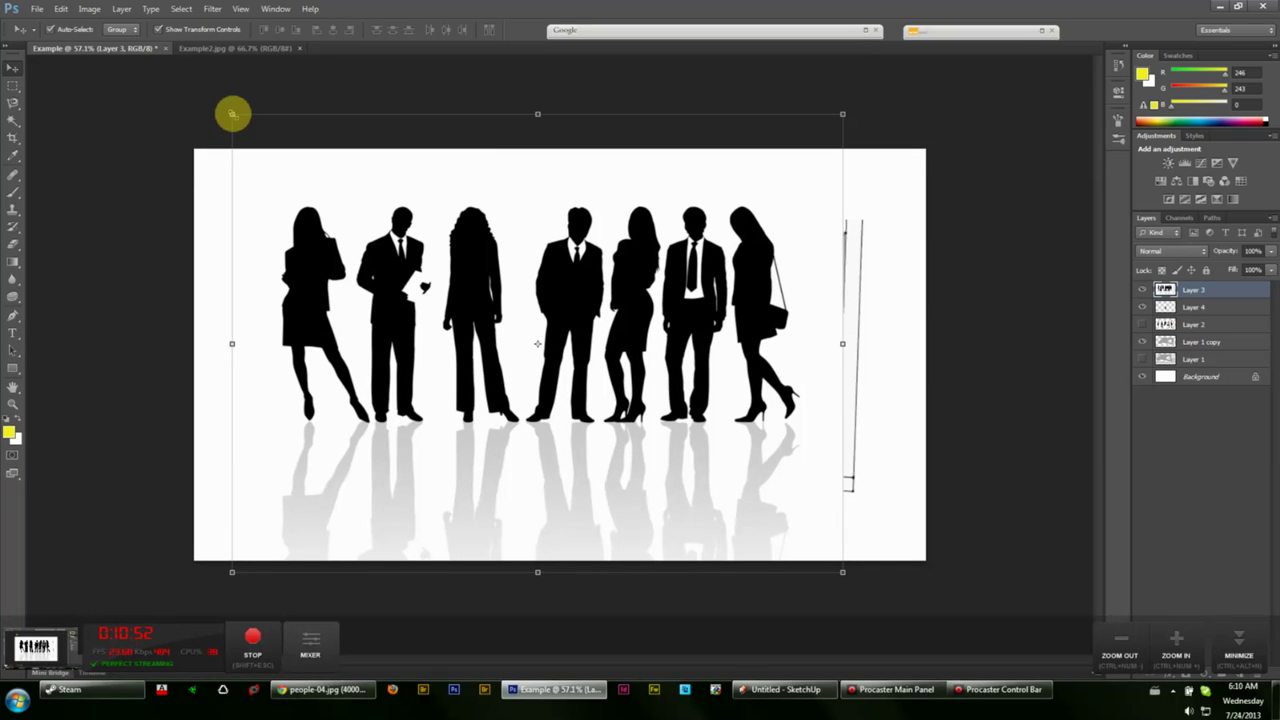
- Scale the Layer 3 silhouettes to 73.57%, move them over the middle of the room, and reduce them by a further scaling to about 95%
mouse_move(232, 114)
left_mouse_down()
mouse_move(277, 220)
mouse_move(451, 334)
mouse_move(634, 408)
mouse_move(352, 282)
left_mouse_up()
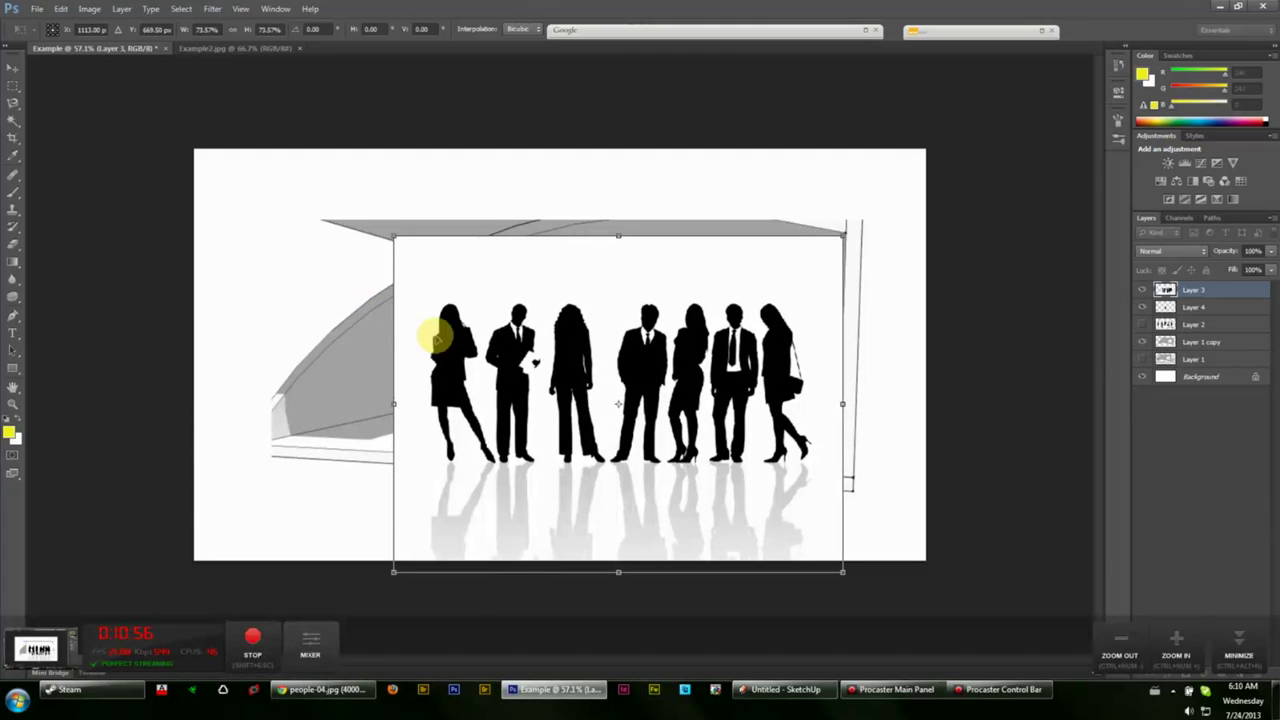
mouse_move(436, 338)
left_mouse_down()
mouse_move(443, 320)
mouse_move(420, 337)
left_mouse_up()
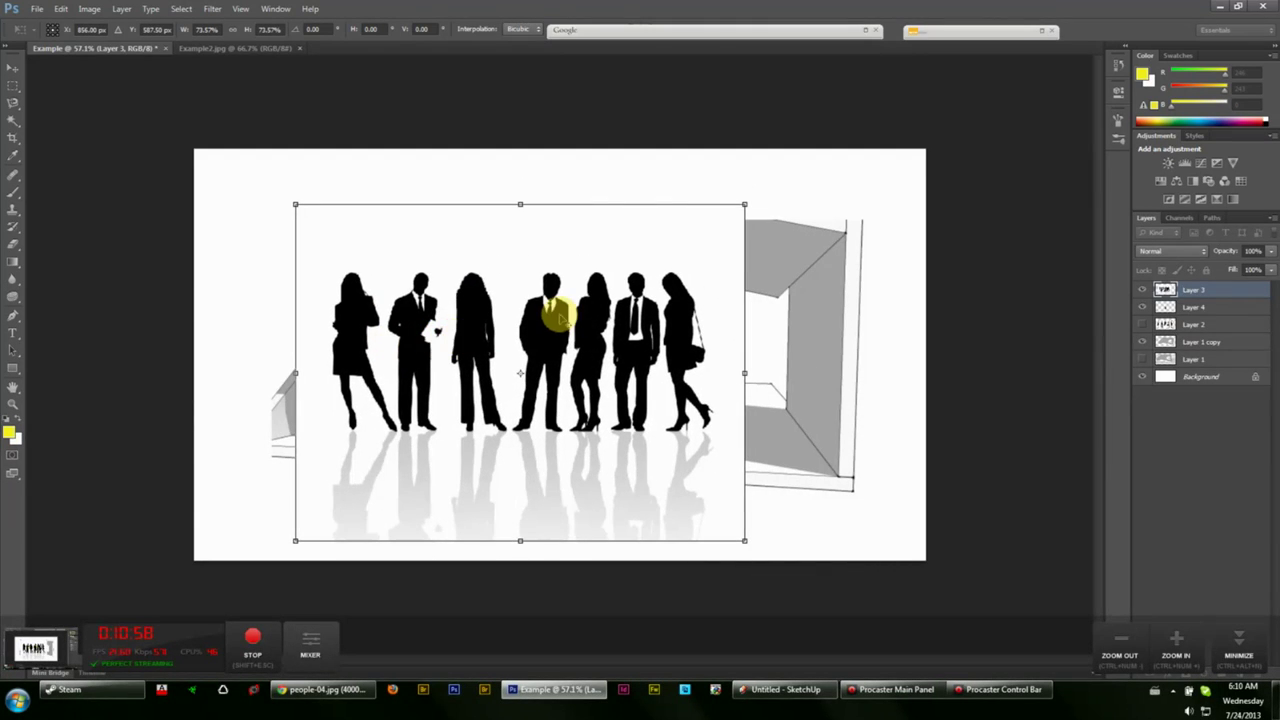
scroll(558, 316, "up", 2)
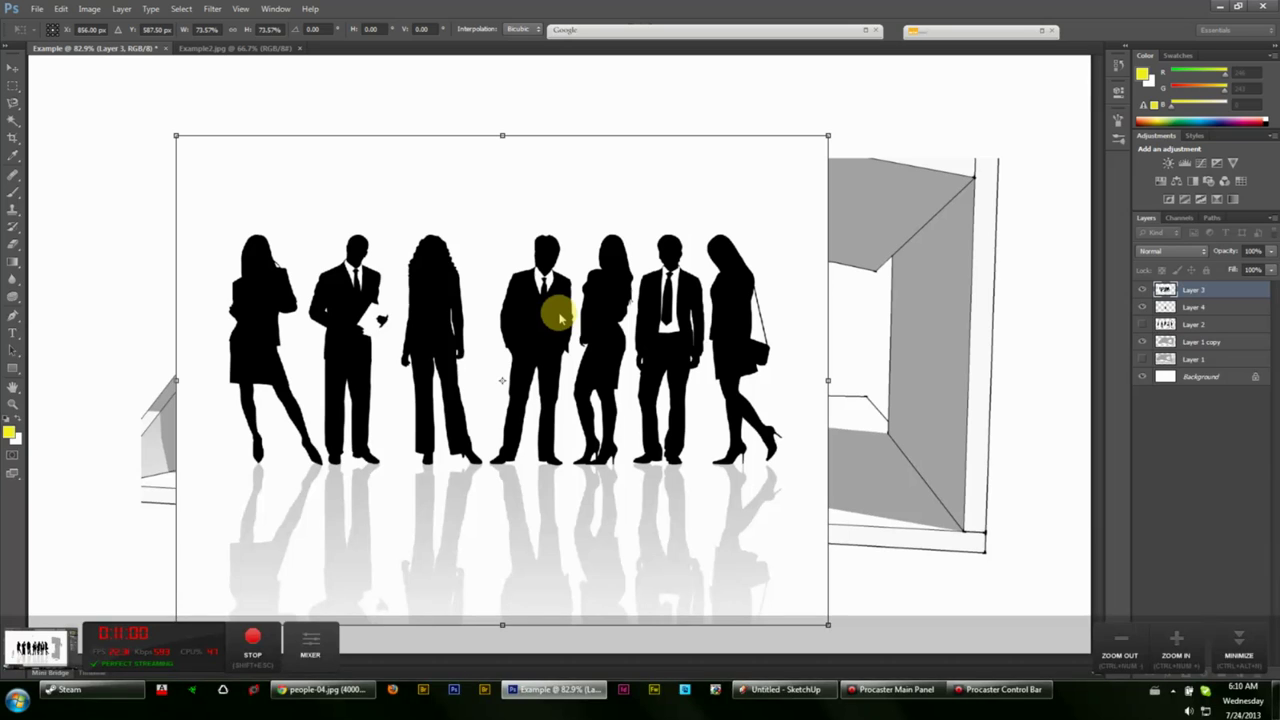
key("Return")
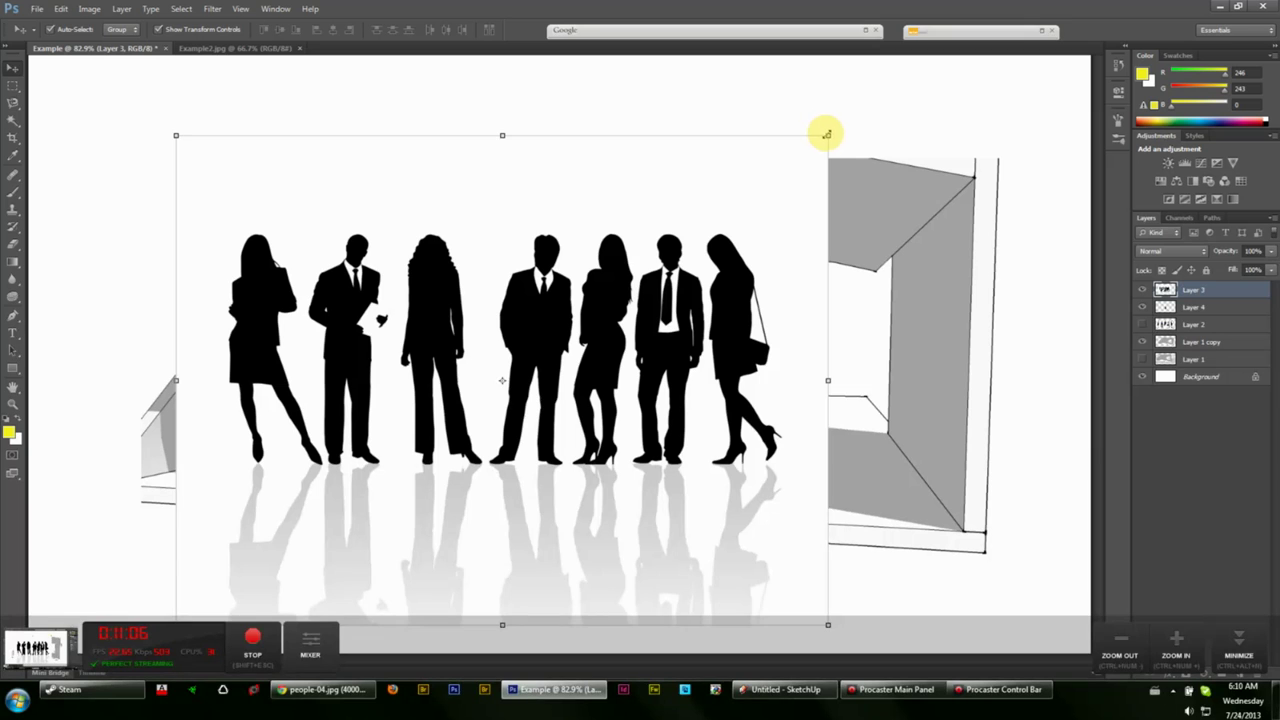
left_click_drag(826, 134, 824, 166)
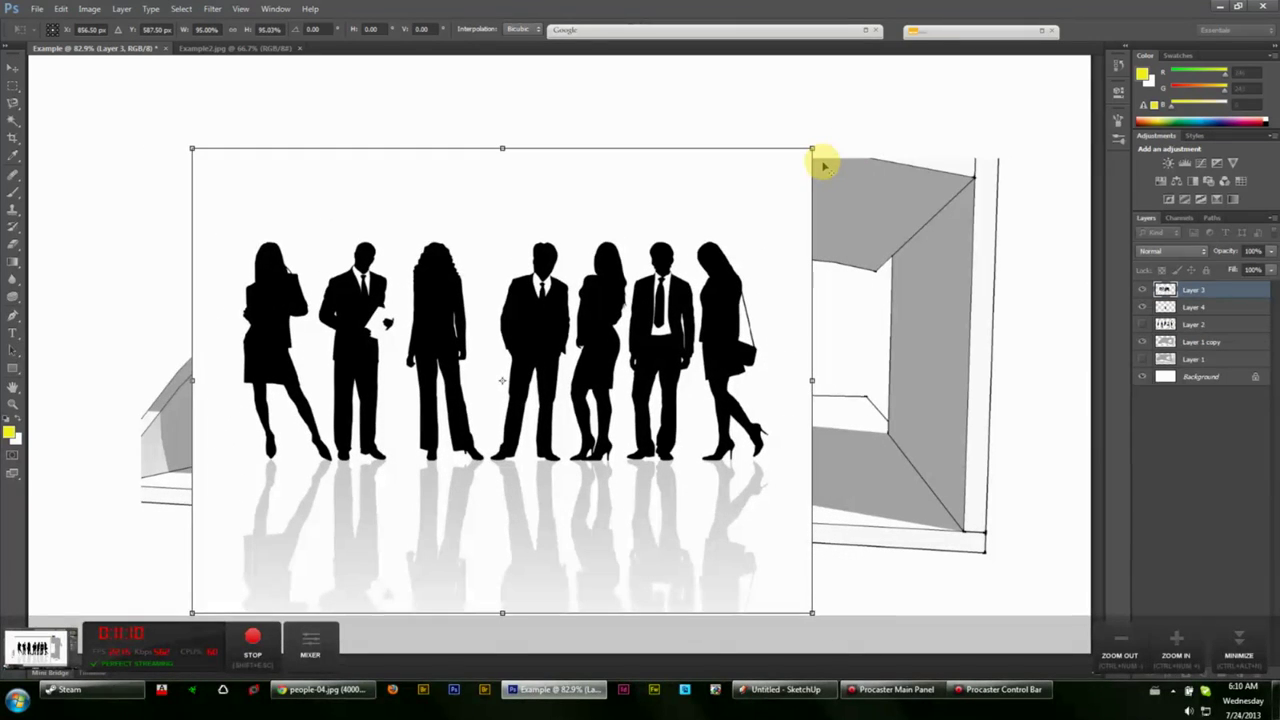
key("Return")
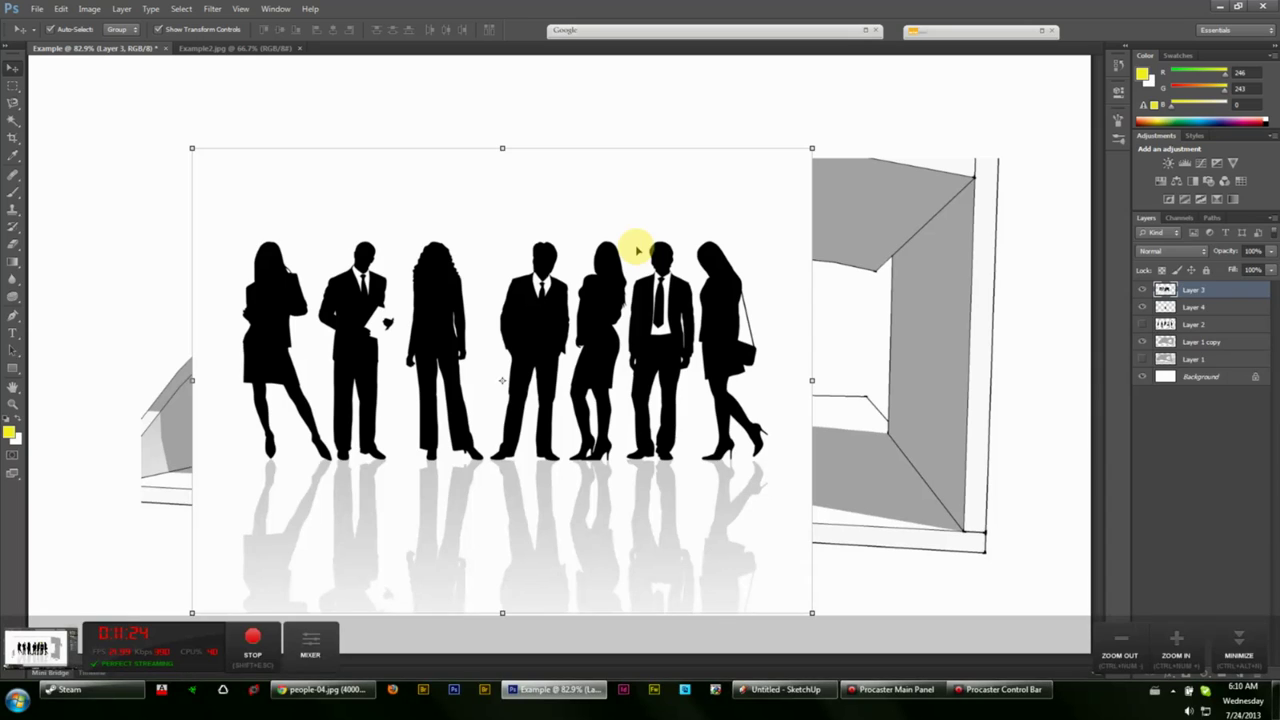
- Duplicate Layer 3, hide the original, and move the copied silhouettes toward the room's far wall
key("ctrl+j")
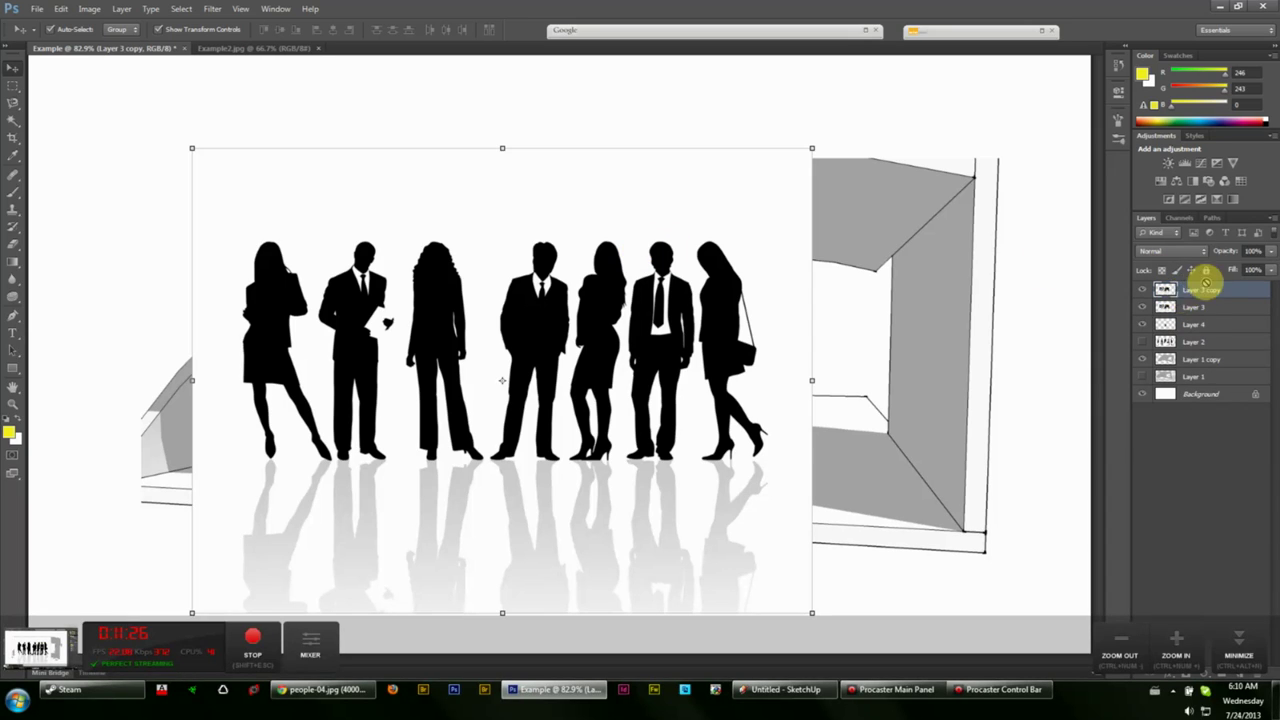
left_click_drag(1206, 284, 1187, 305)
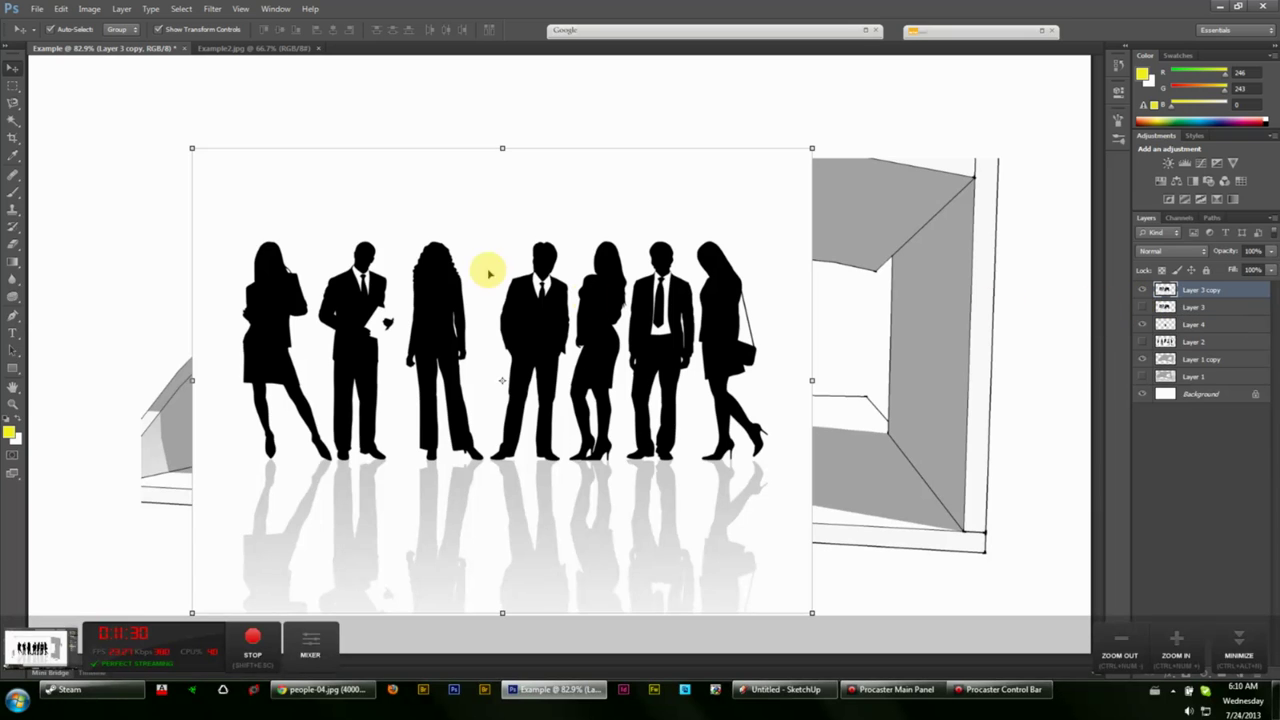
left_click_drag(387, 244, 500, 214)
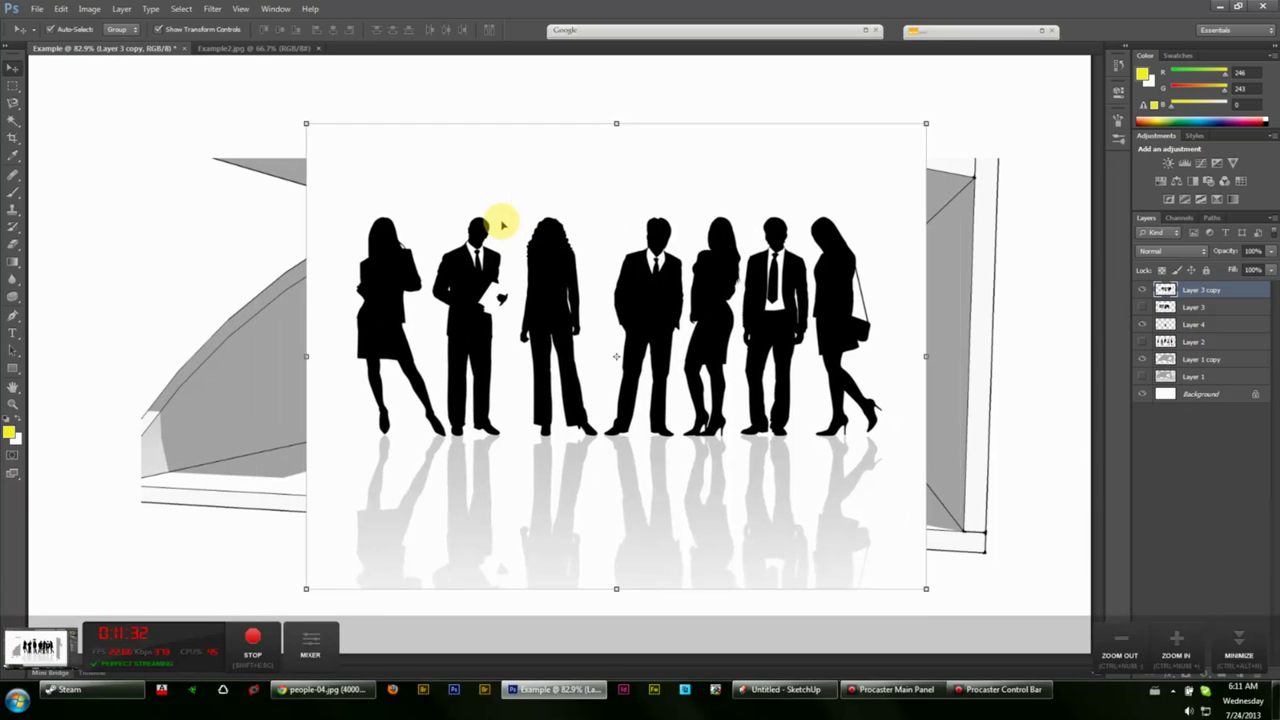
- Set the Magic Wand tolerance to 10 and remove the white background around the silhouettes on Layer 3 copy
key("w")
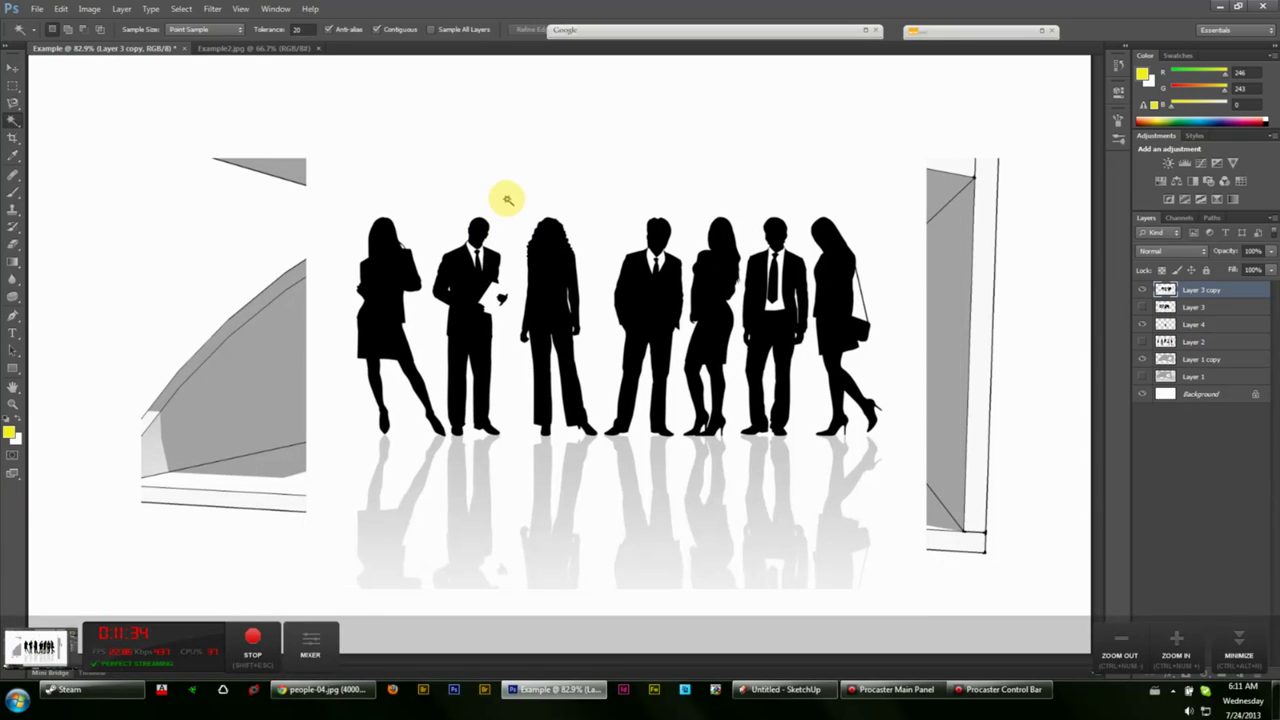
left_click(507, 203)
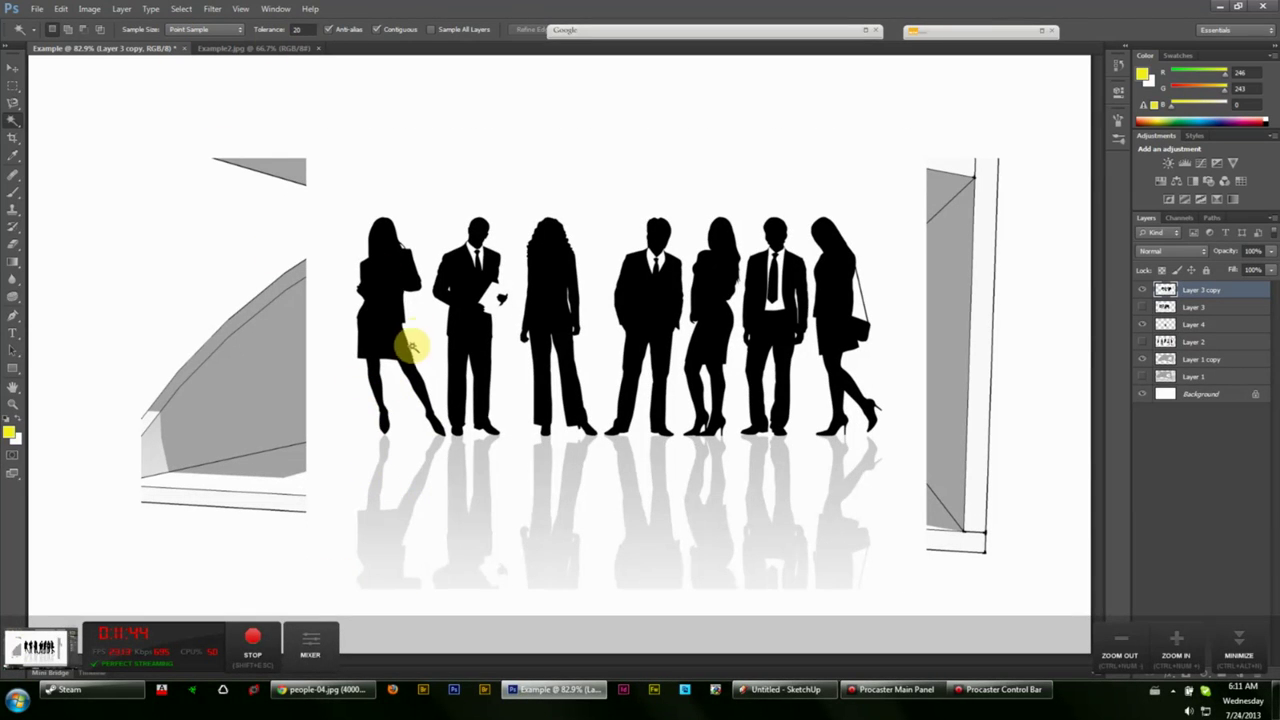
left_click(455, 188)
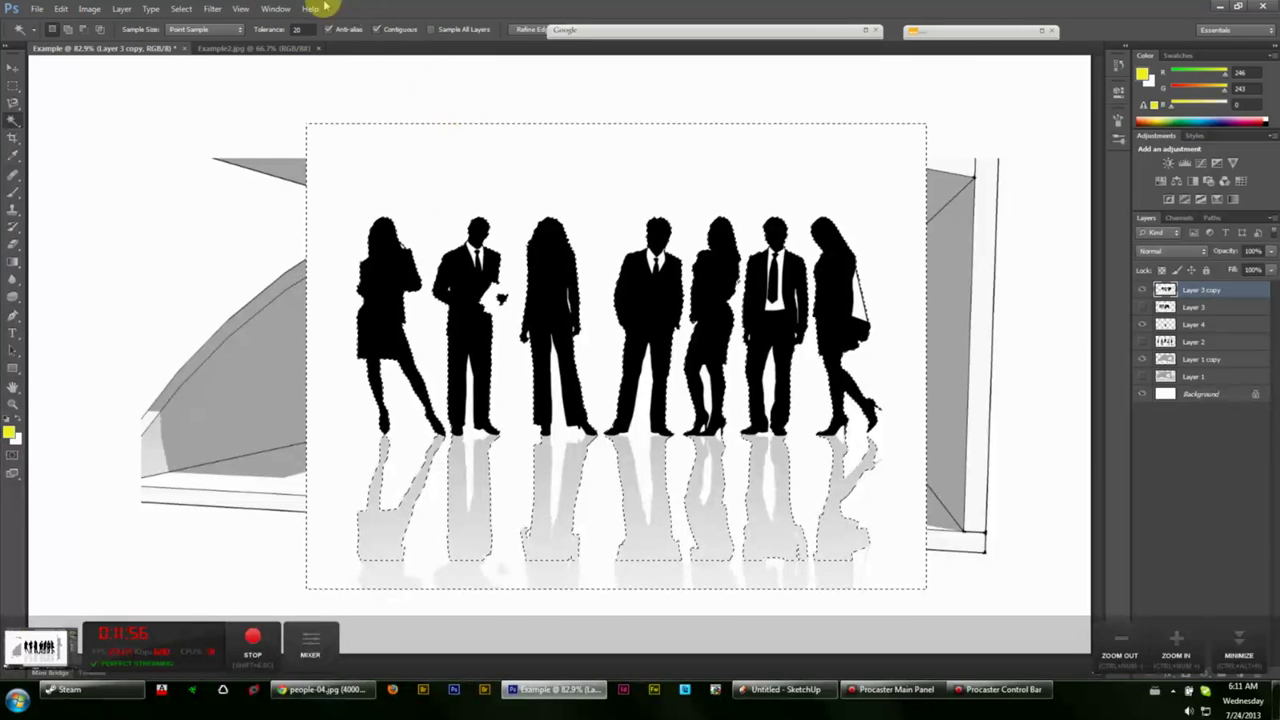
left_click(300, 29)
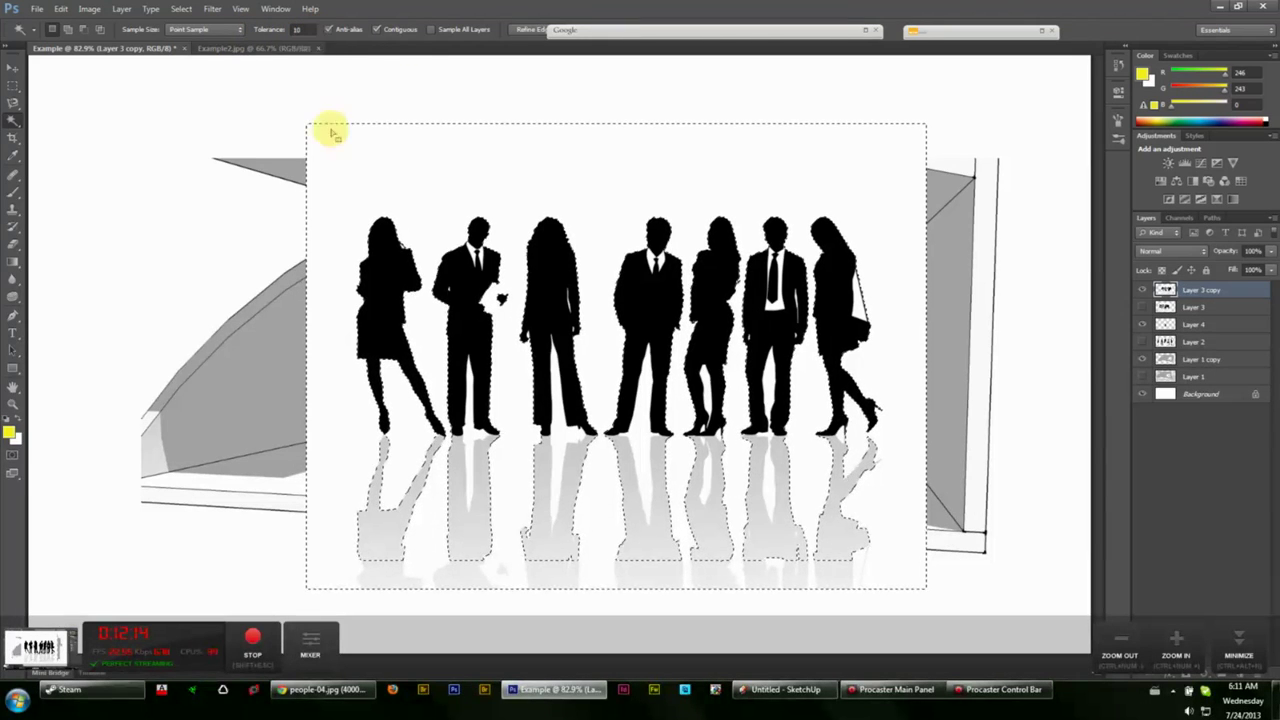
left_click(383, 157)
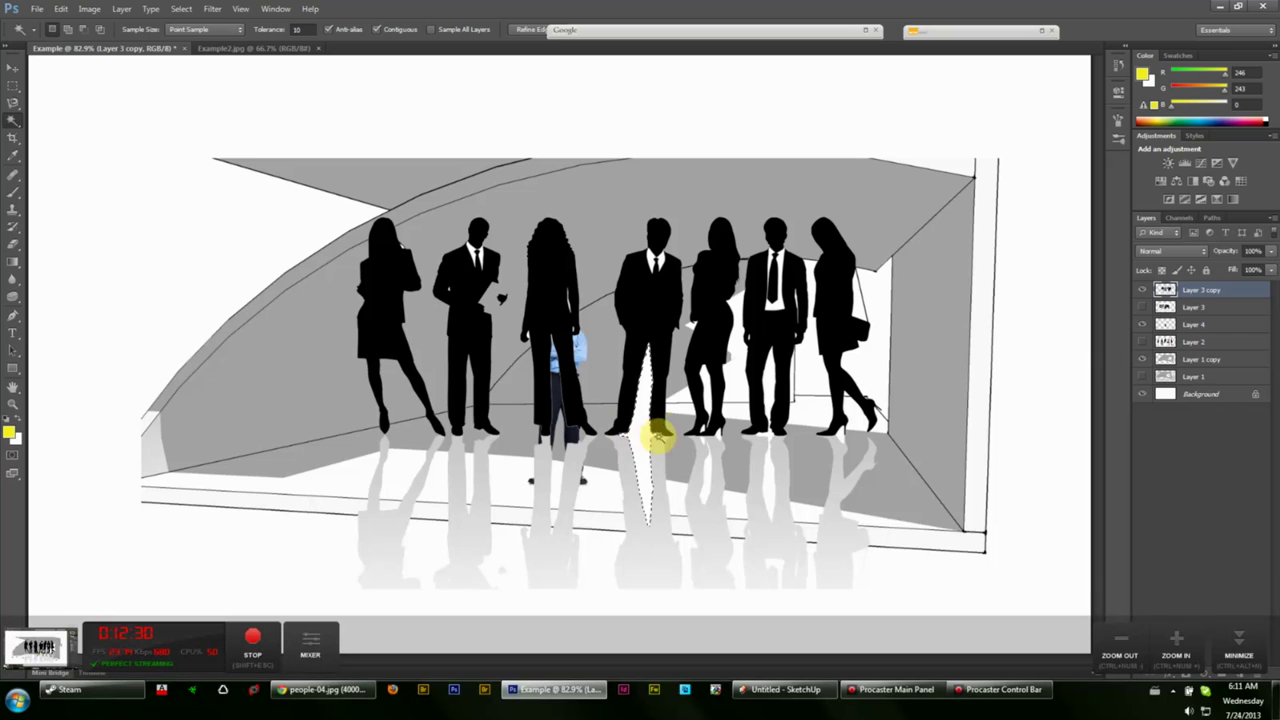
- Remove the enclosed white gaps between the legs, arms and hands of the man with the long tie
left_click(770, 432)
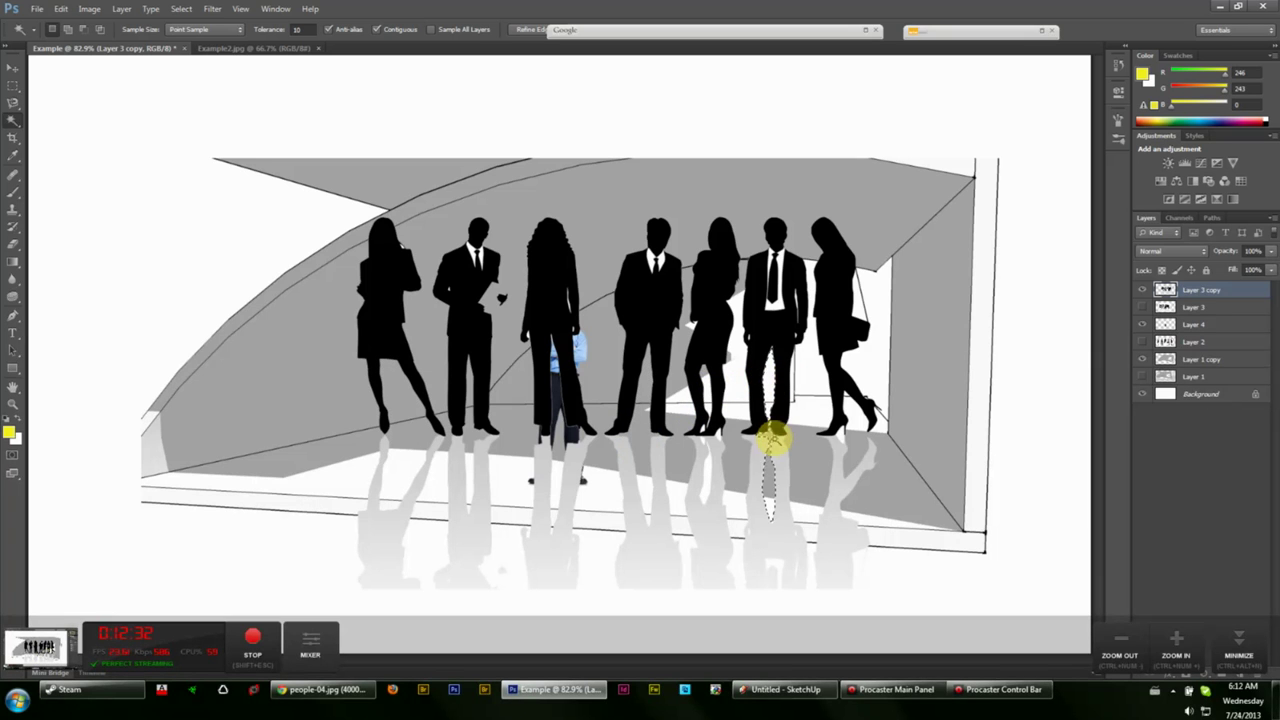
scroll(816, 322, "up", 2)
scroll(816, 322, "up", 6)
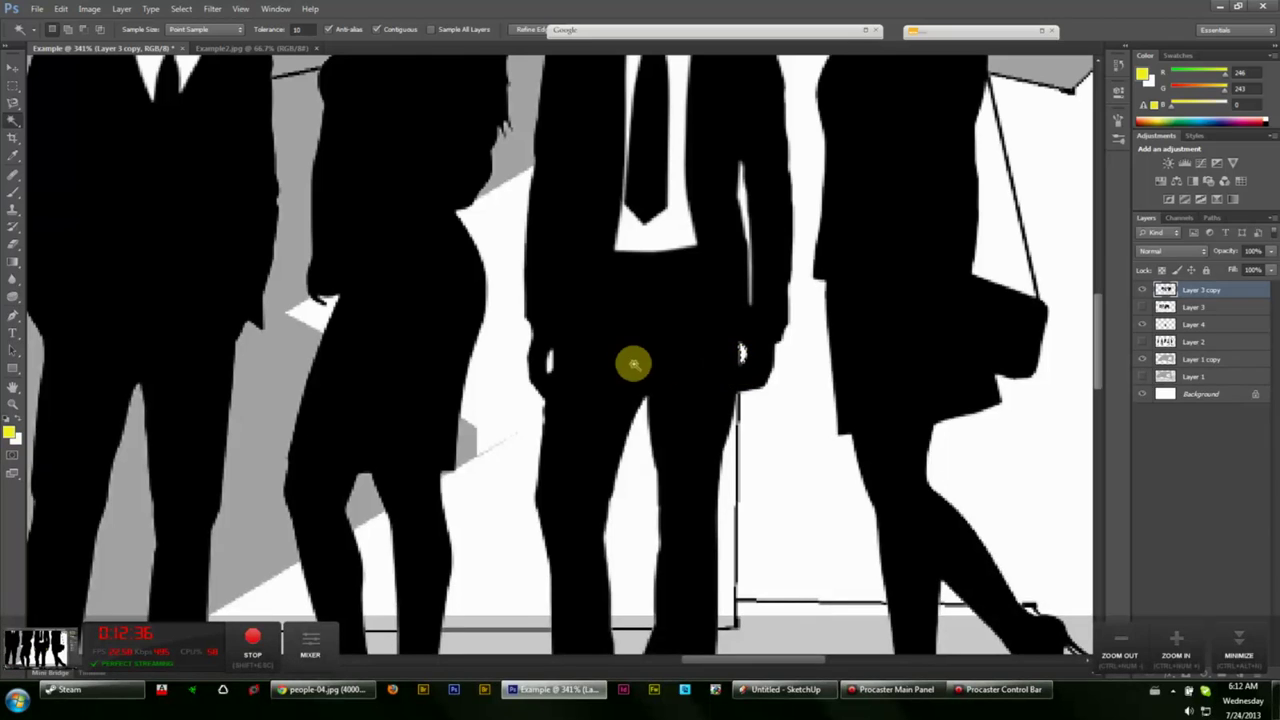
left_click(740, 200)
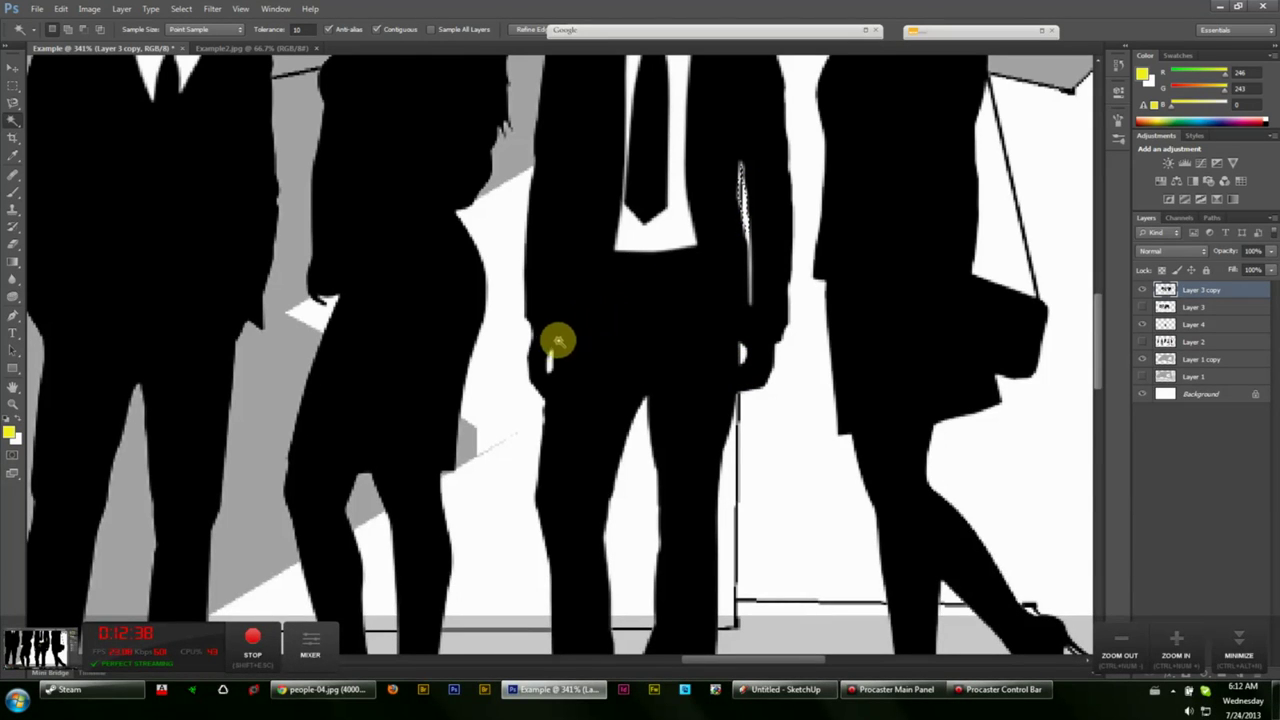
left_click_drag(551, 362, 558, 330)
scroll(594, 310, "down", 6)
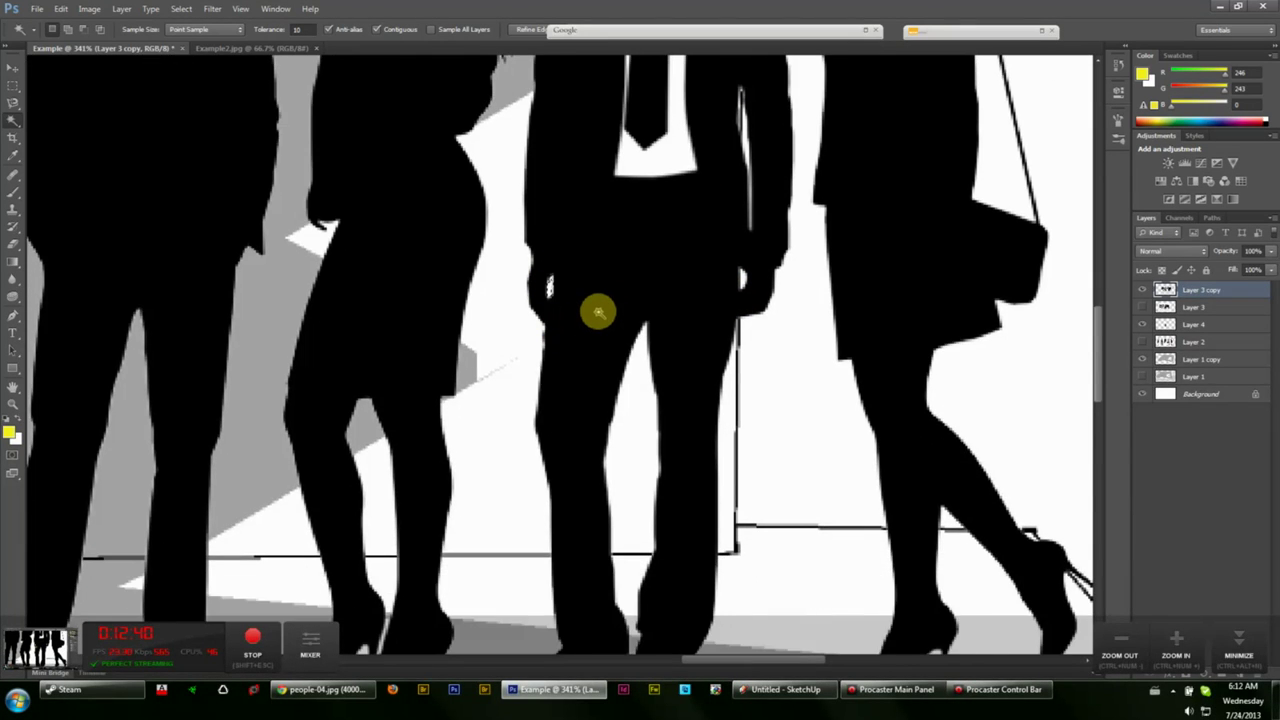
scroll(599, 313, "down", 1)
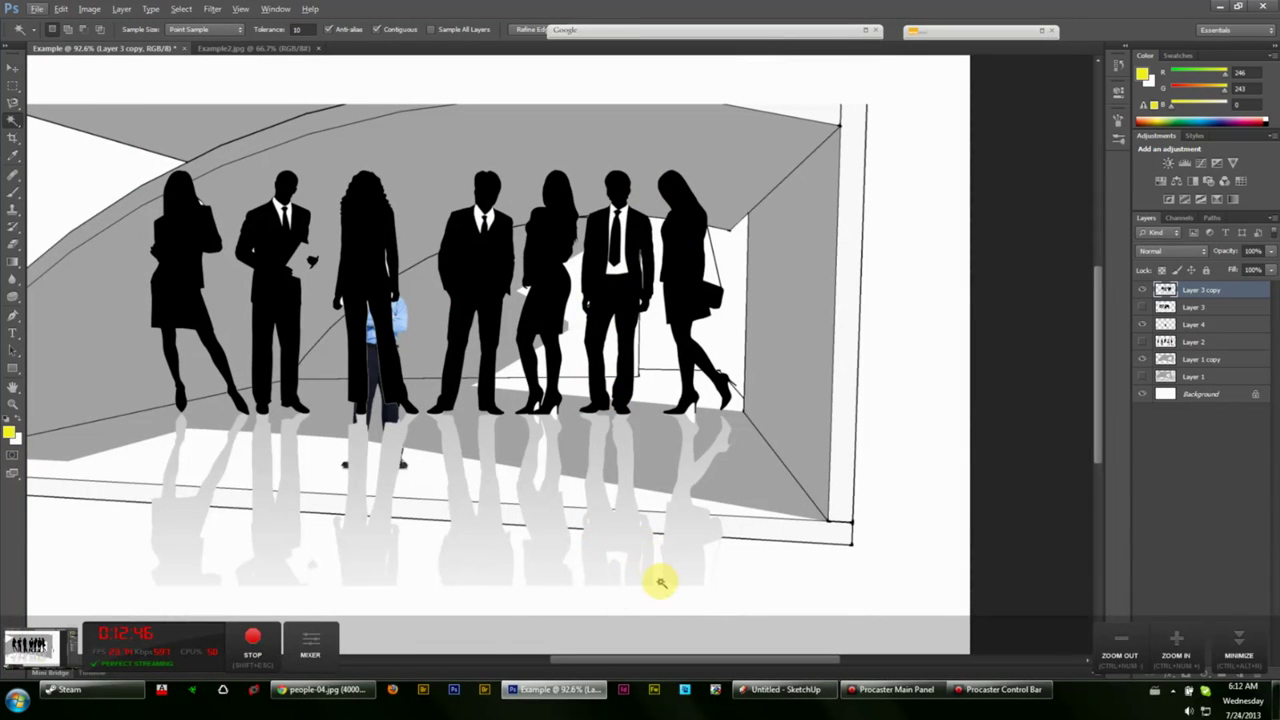
- Remove the small white gaps beside the arms and hands in the same man's reflection
scroll(657, 578, "up", 7)
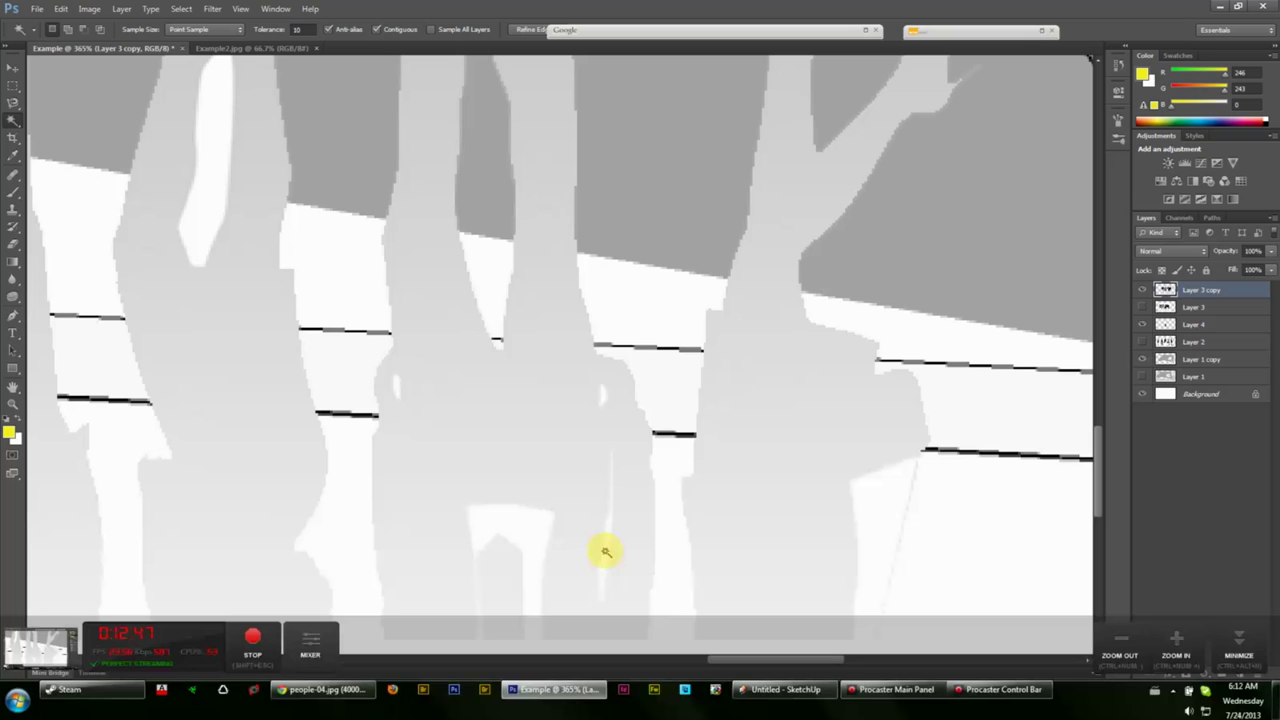
left_click(605, 551)
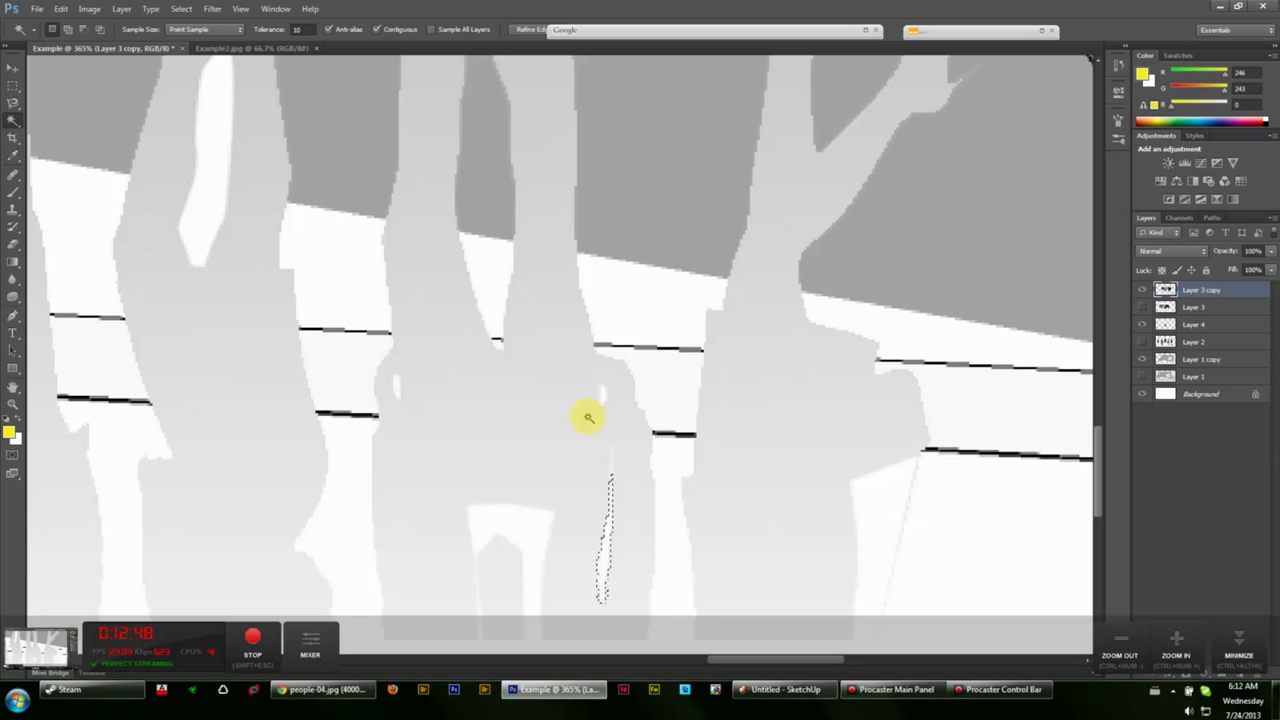
left_click(604, 396)
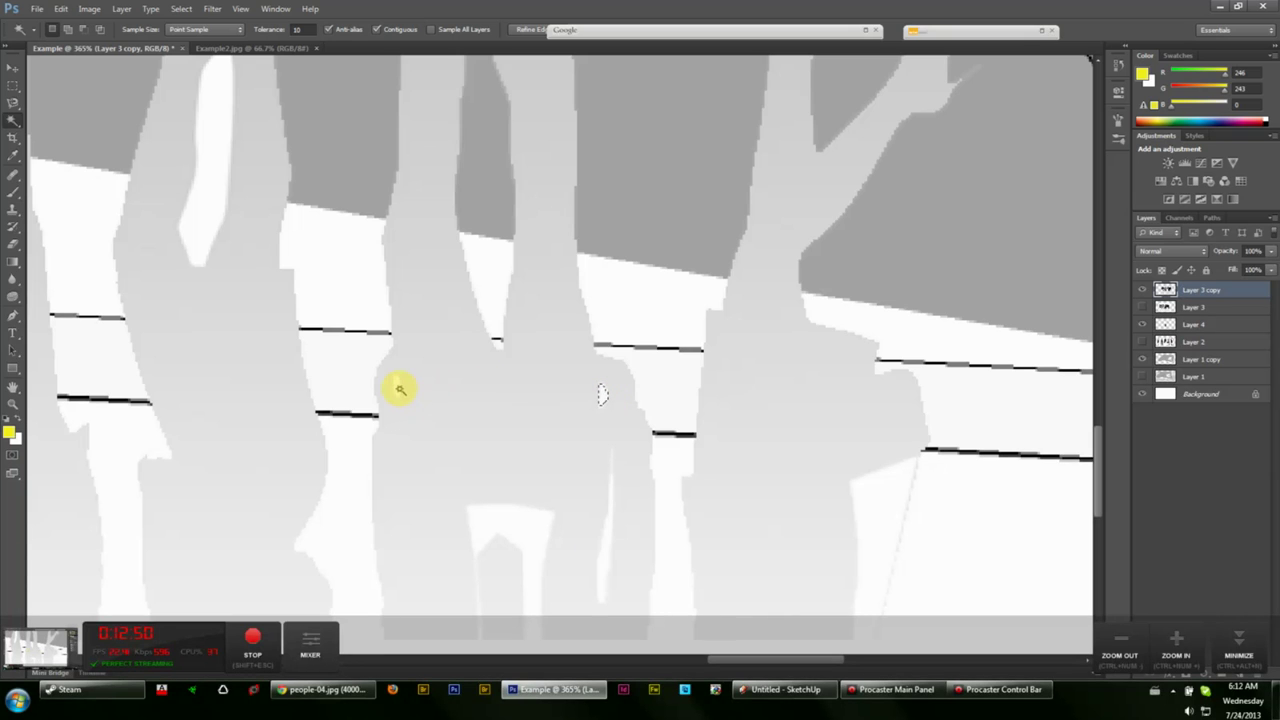
scroll(402, 390, "down", 8)
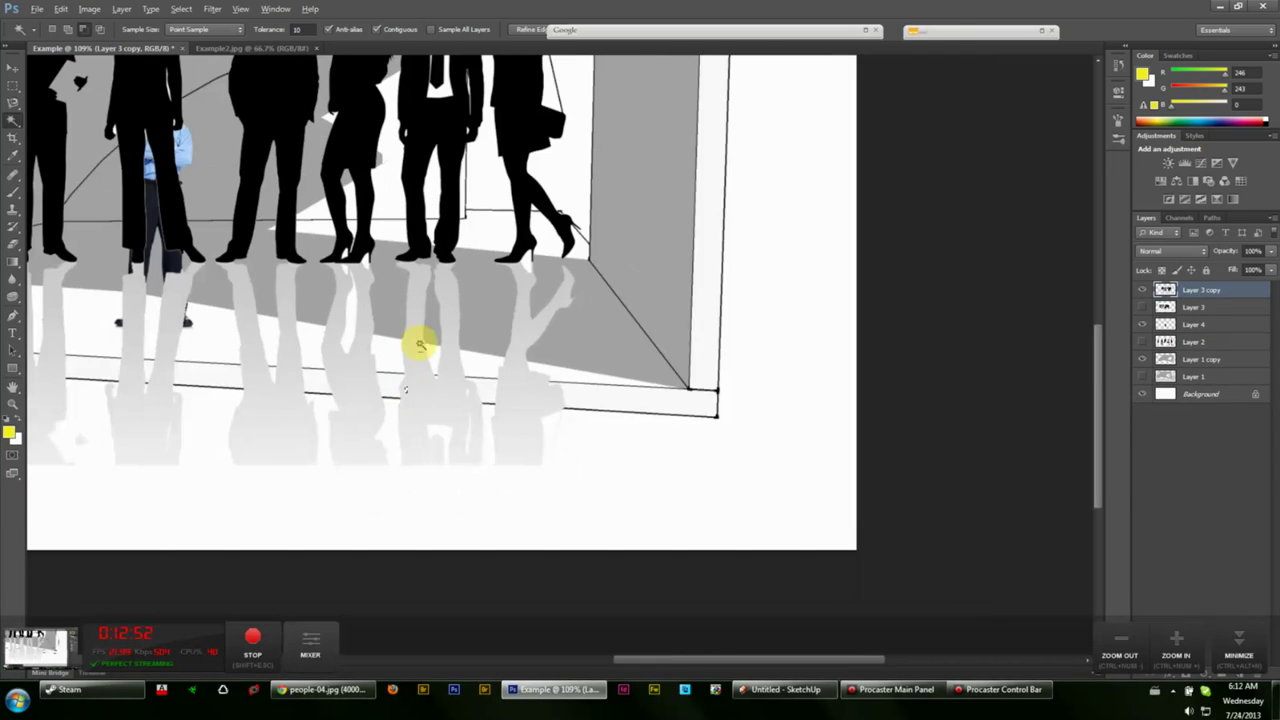
- Remove the white patches under the heel of the woman with the handbag and beside the bag in her reflection
scroll(601, 329, "up", 2)
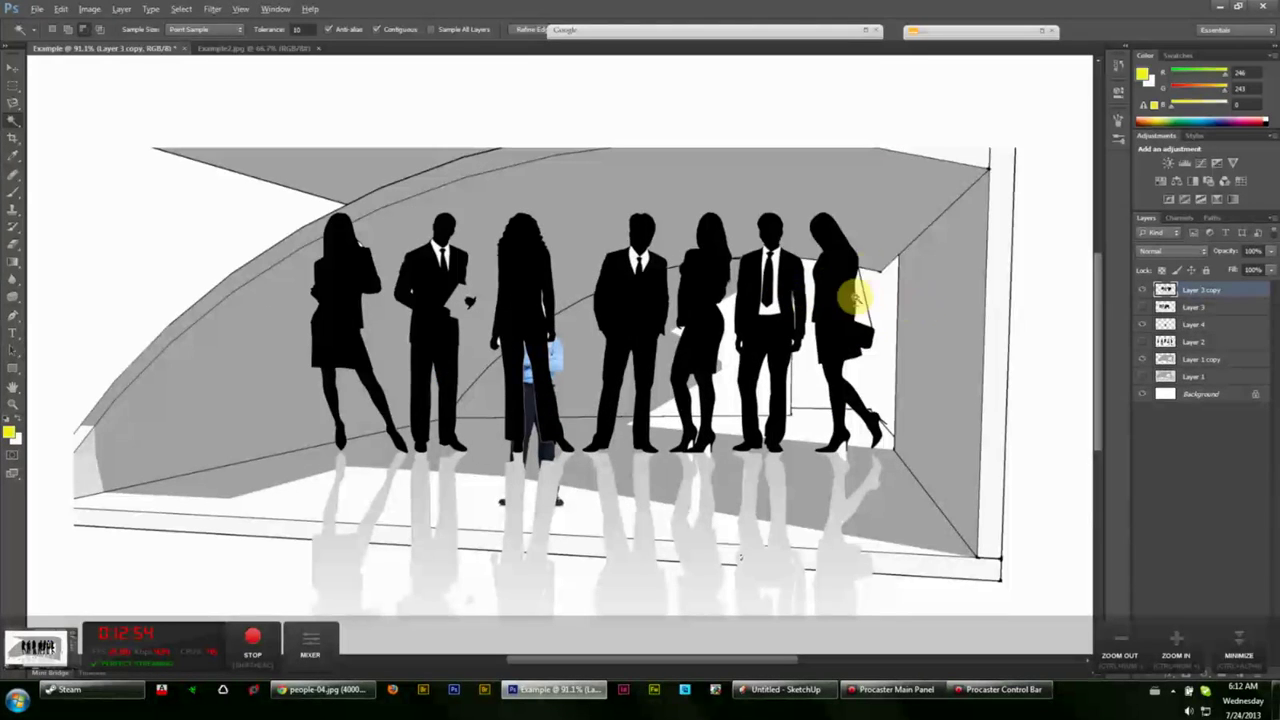
scroll(1016, 566, "up", 3)
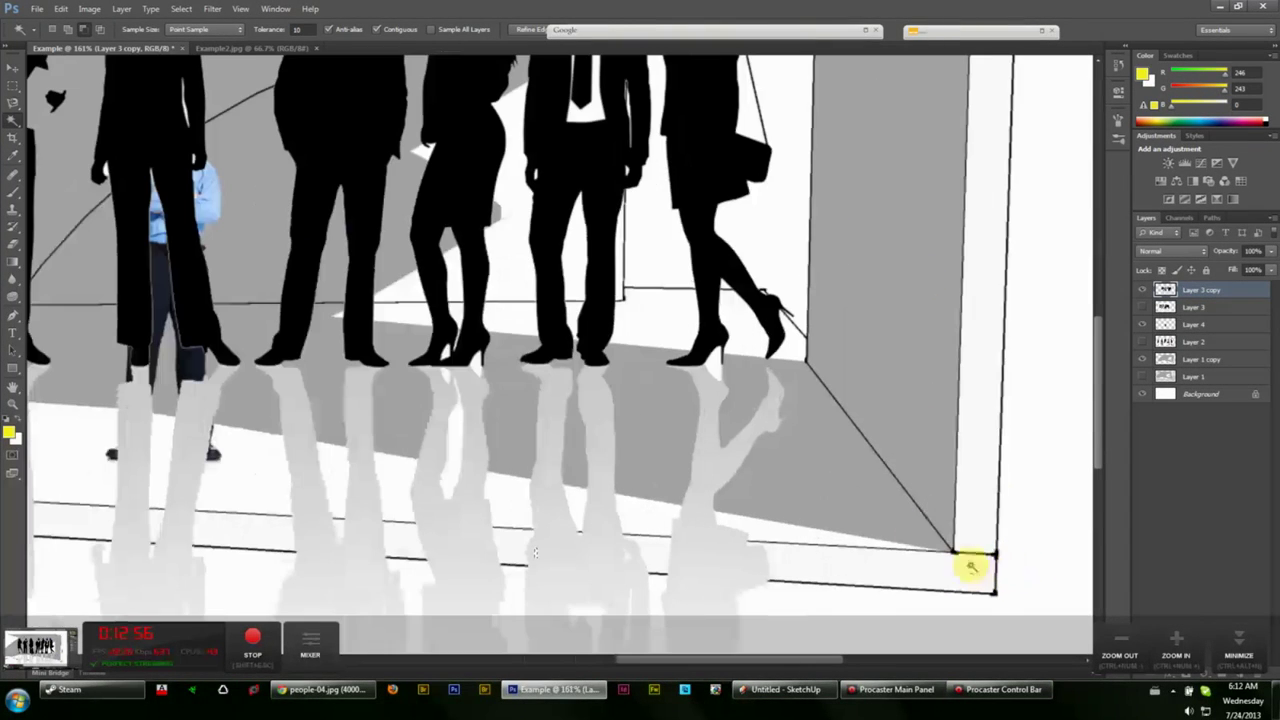
left_click(718, 372)
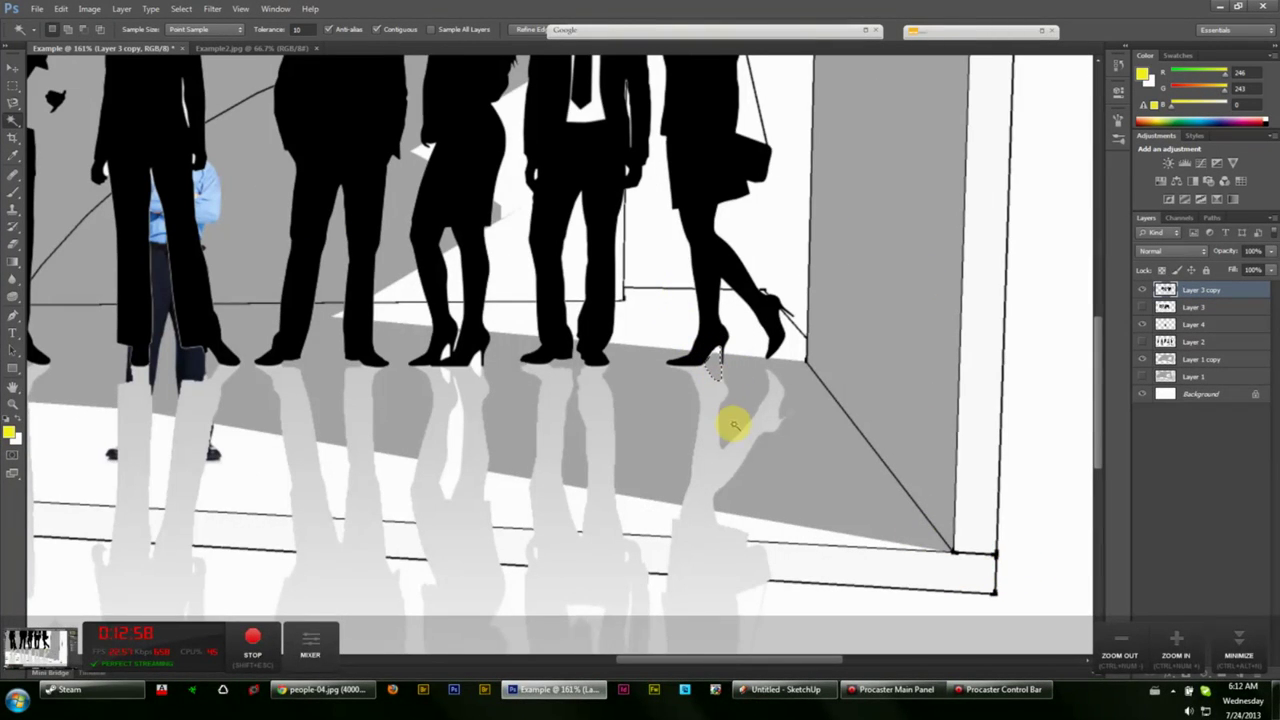
scroll(735, 450, "down", 5)
left_click(753, 475)
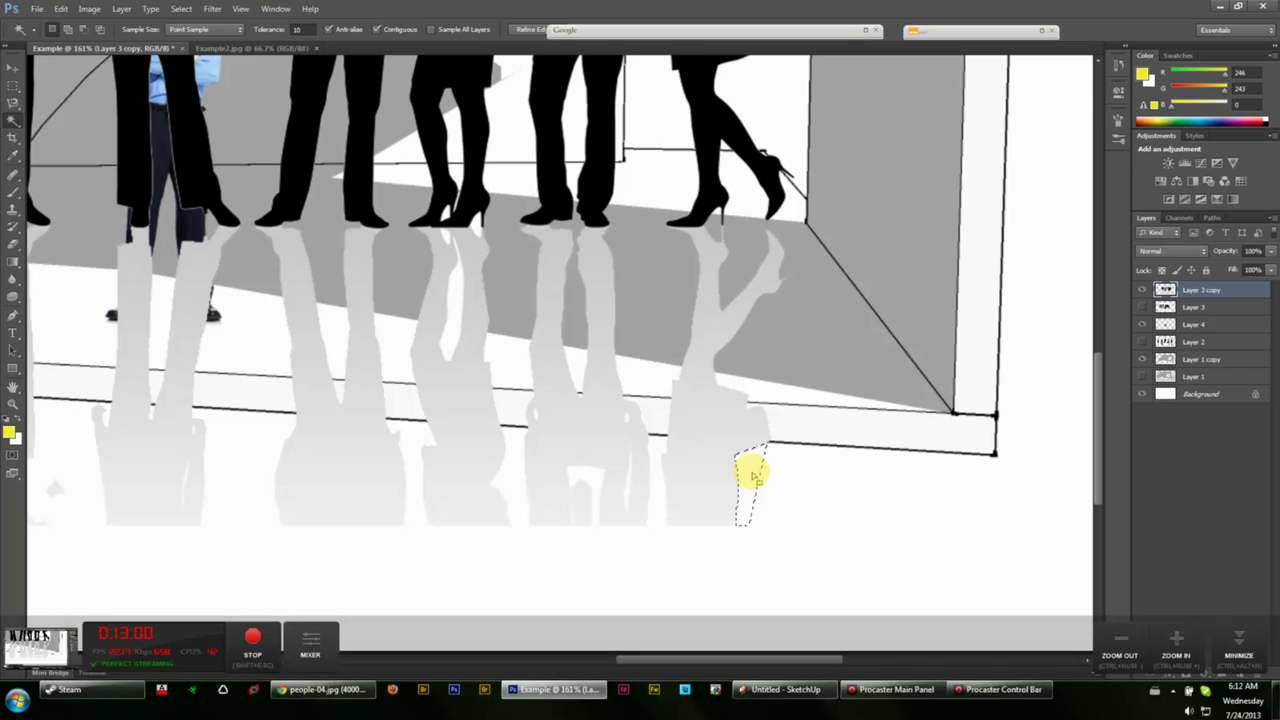
scroll(700, 414, "down", 4)
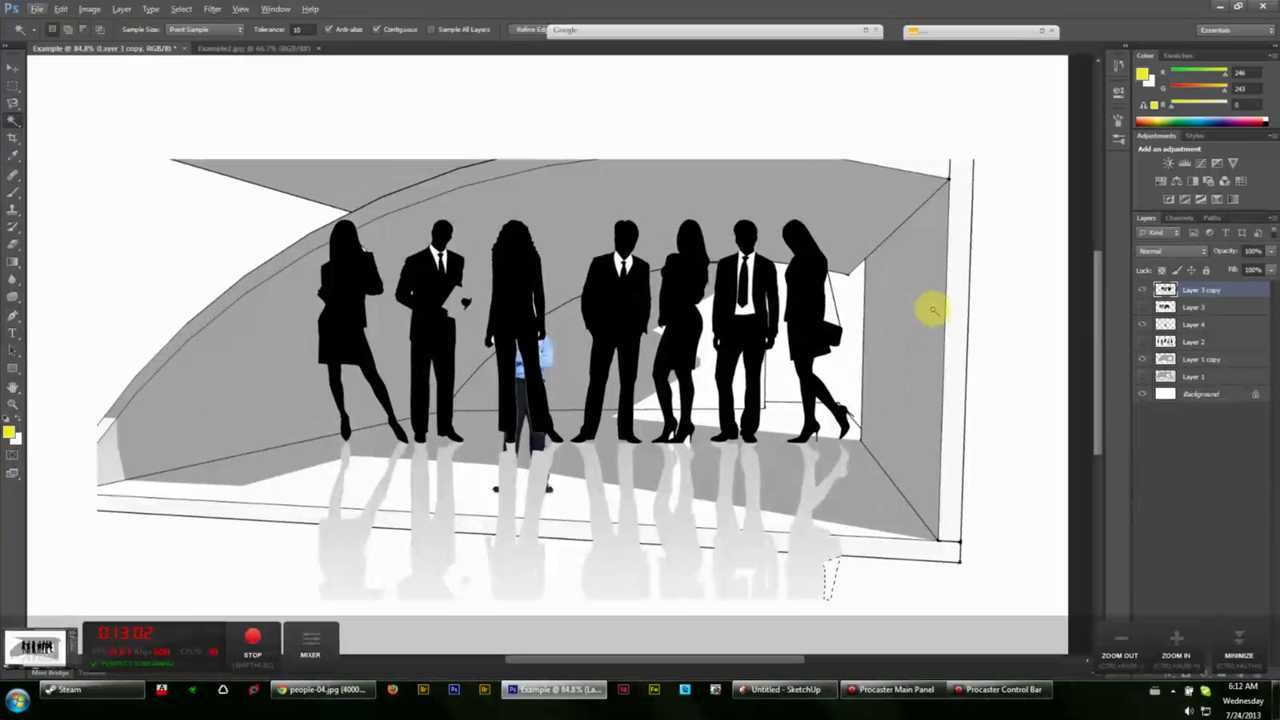
- Move the silhouette group up and to the left, and cut the woman with the handbag and her reflection out of it
left_click(12, 85)
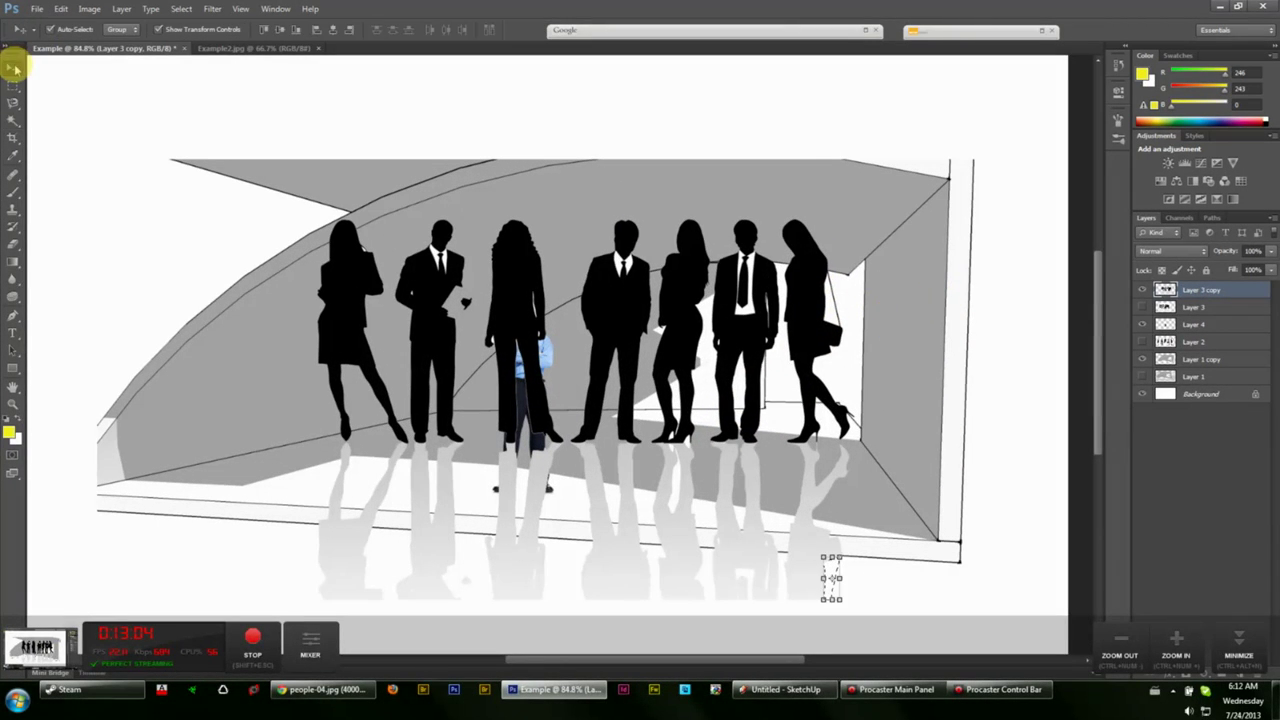
left_click(12, 67)
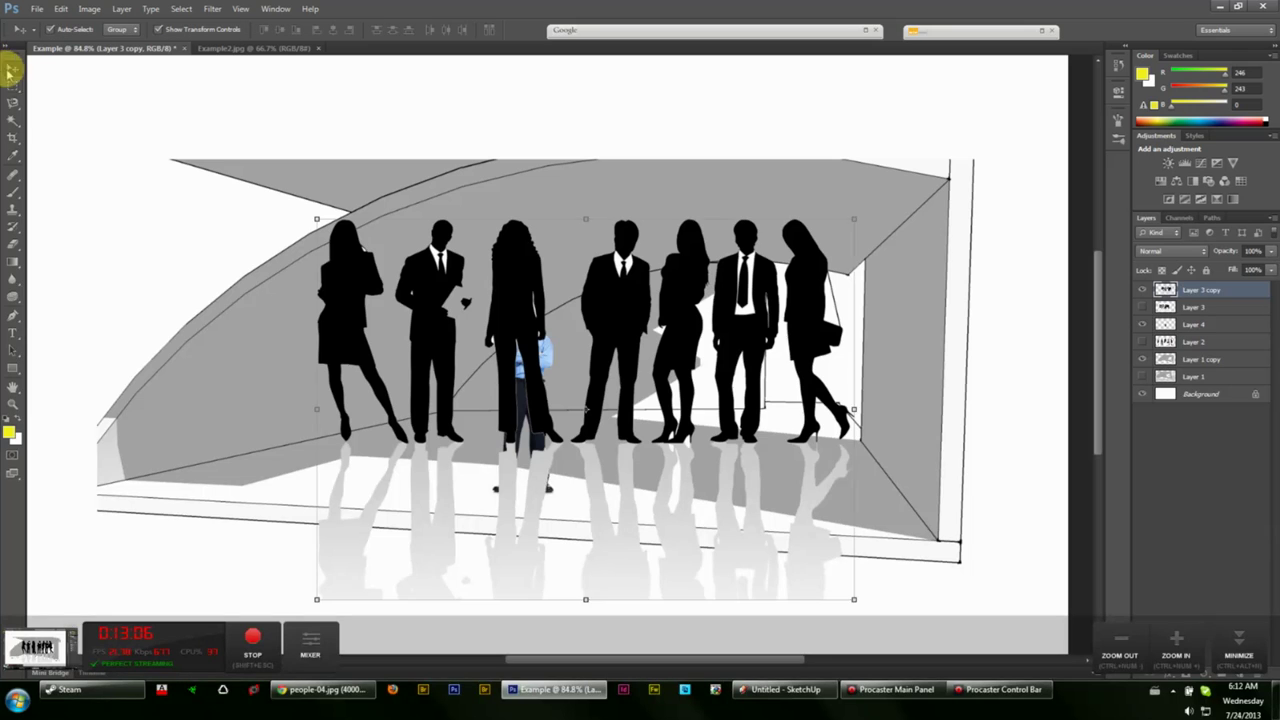
left_click_drag(787, 345, 676, 286)
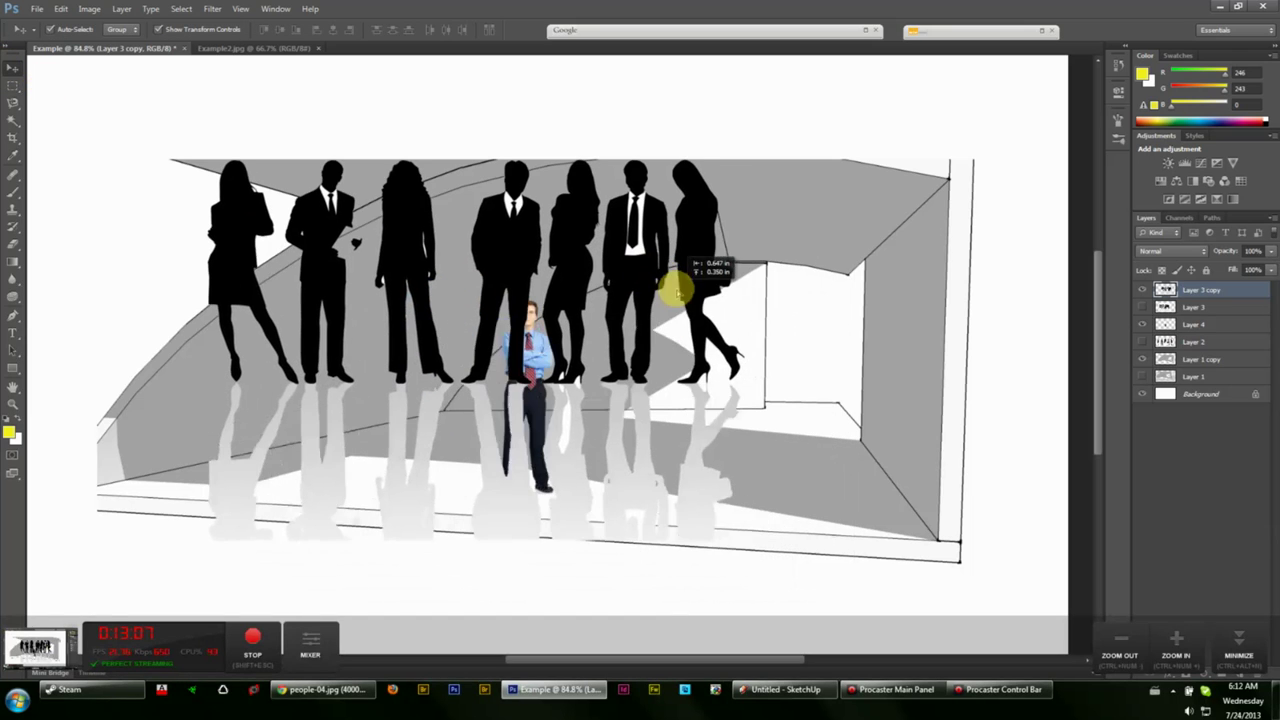
left_click(12, 85)
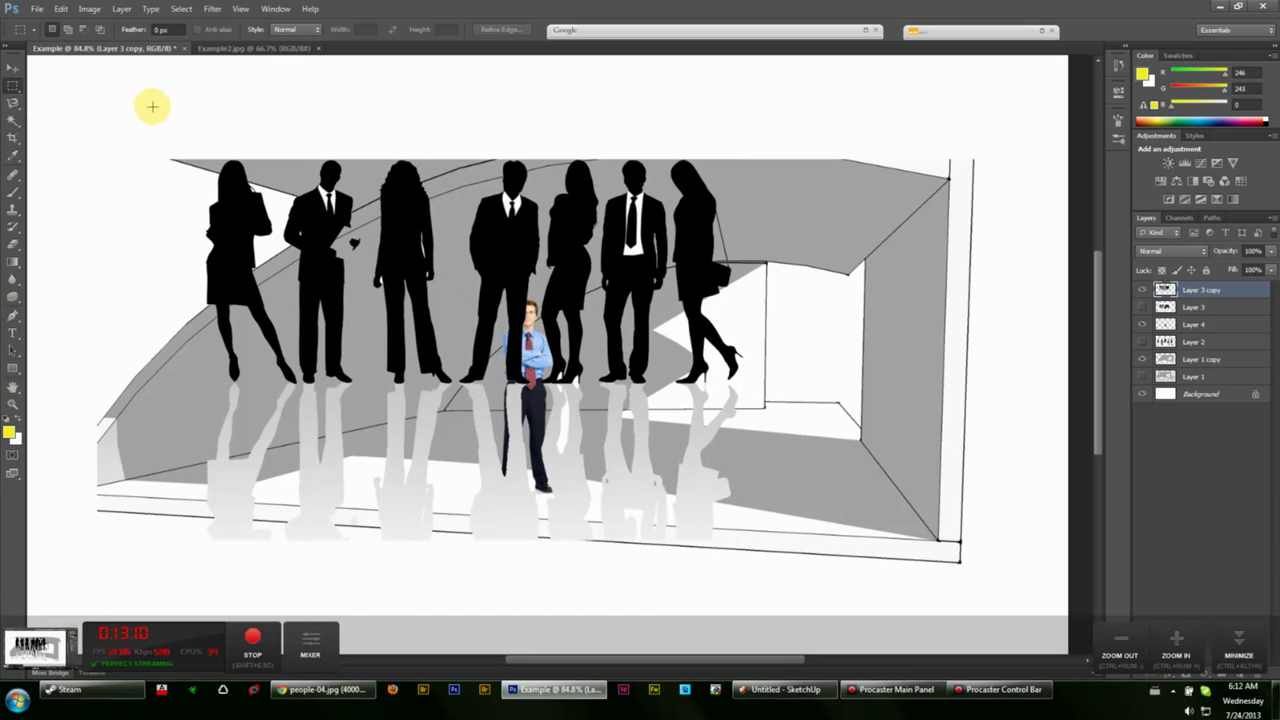
left_click_drag(668, 152, 767, 568)
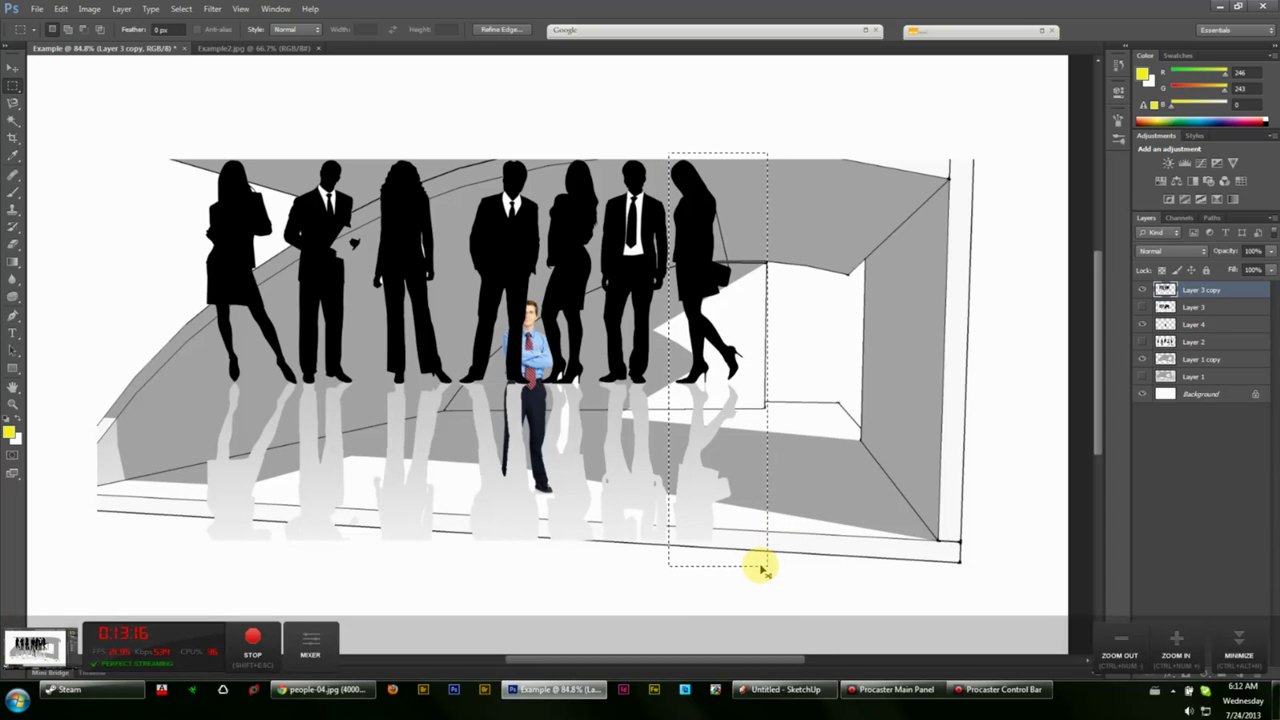
key("ctrl+x")
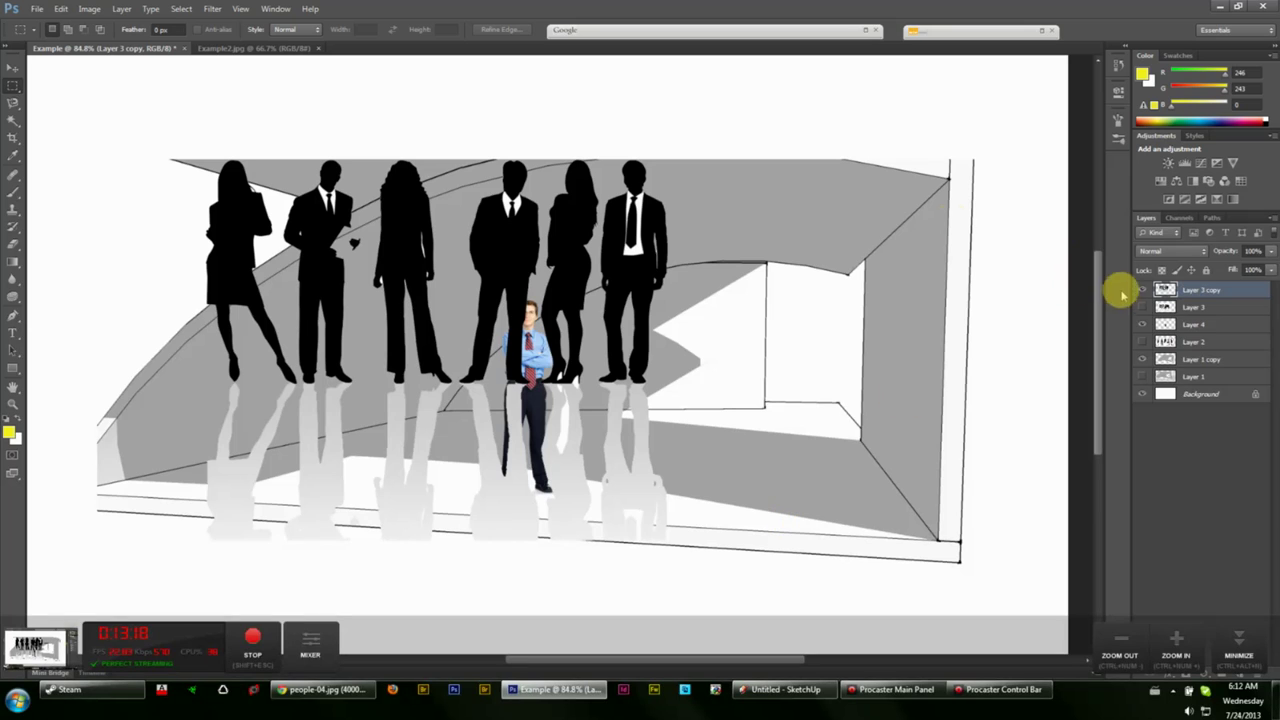
- Delete Layer 3 copy with the remaining silhouettes from the document
left_click(13, 66)
left_click(349, 234)
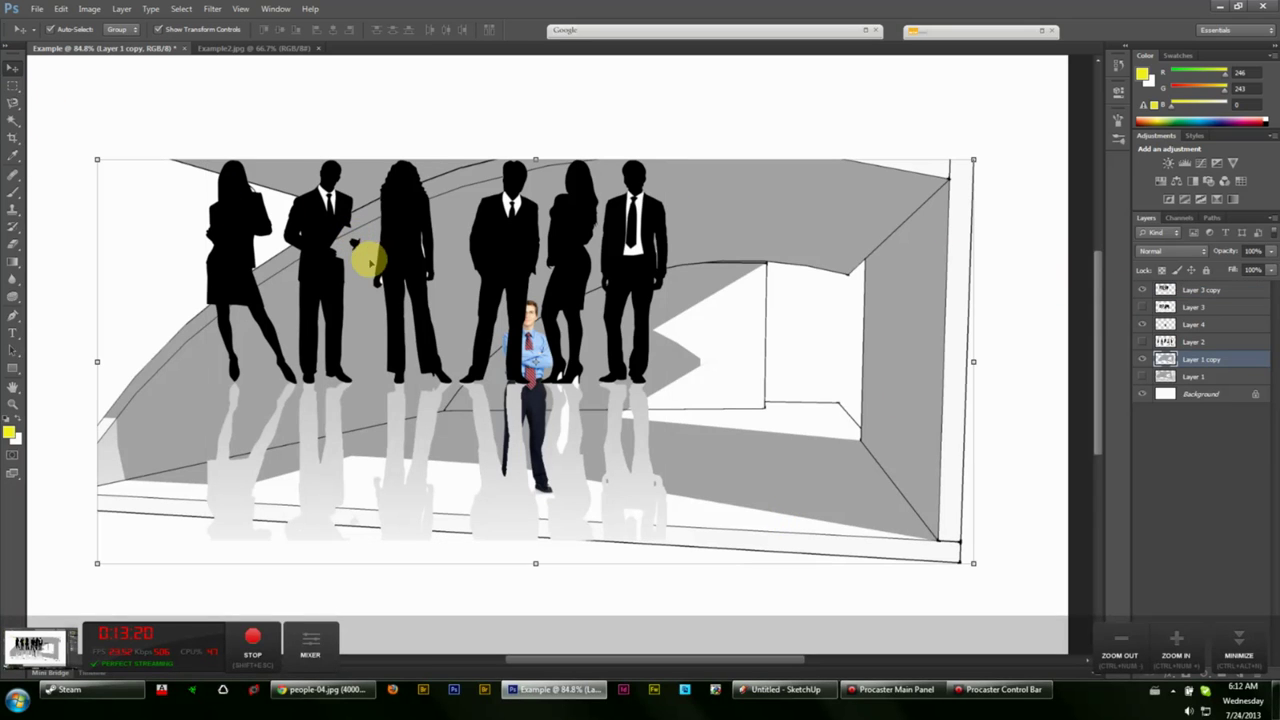
left_click(200, 175)
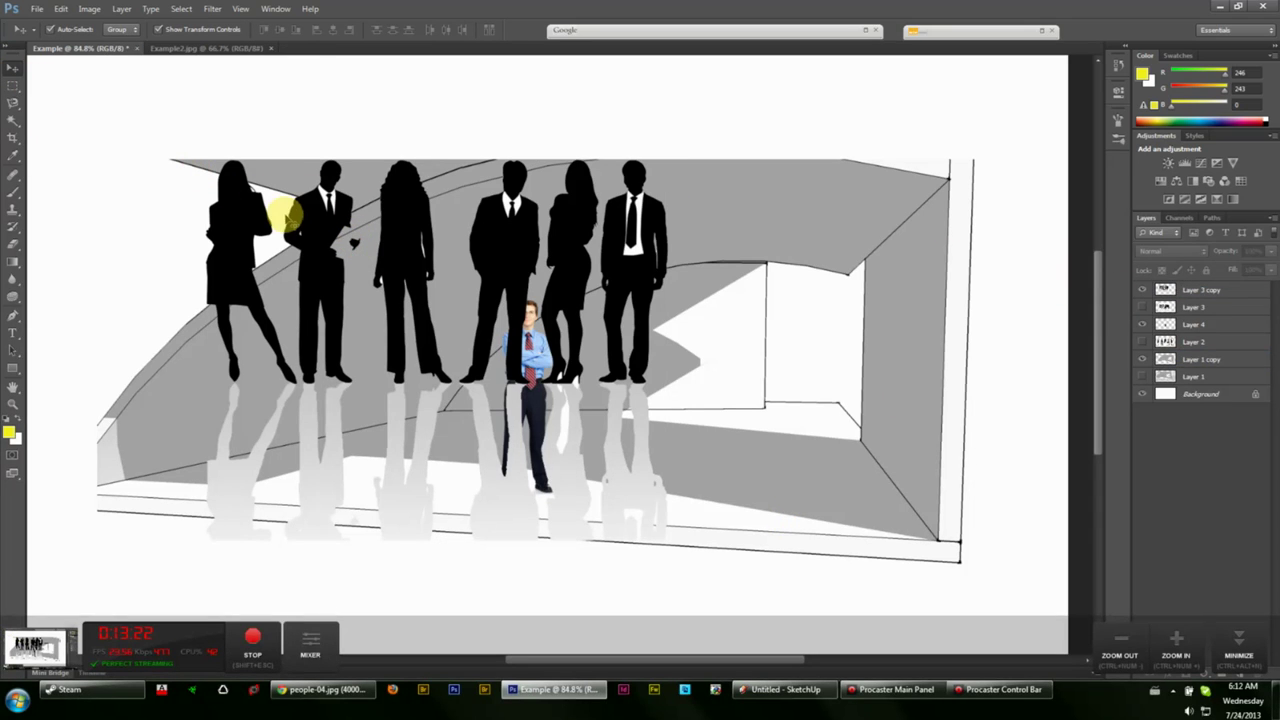
left_click(330, 215)
left_click_drag(330, 228, 412, 236)
left_click(1142, 289)
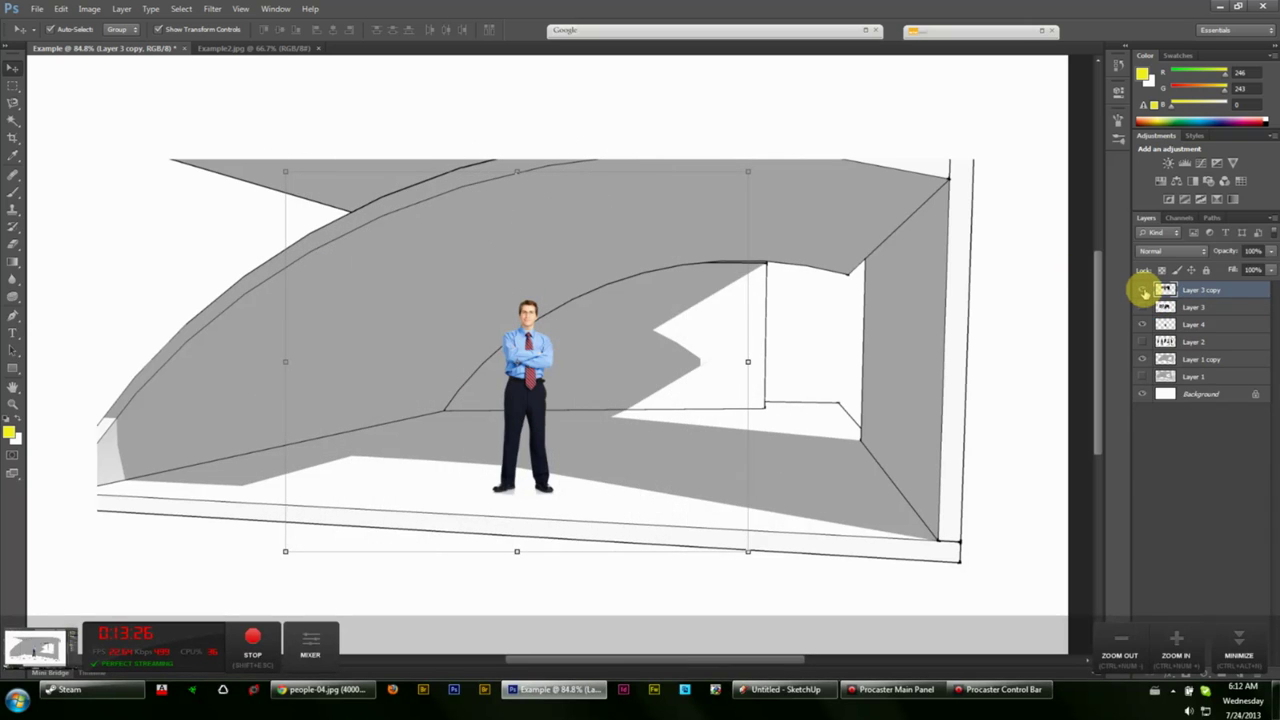
left_click(1142, 289)
key("Delete")
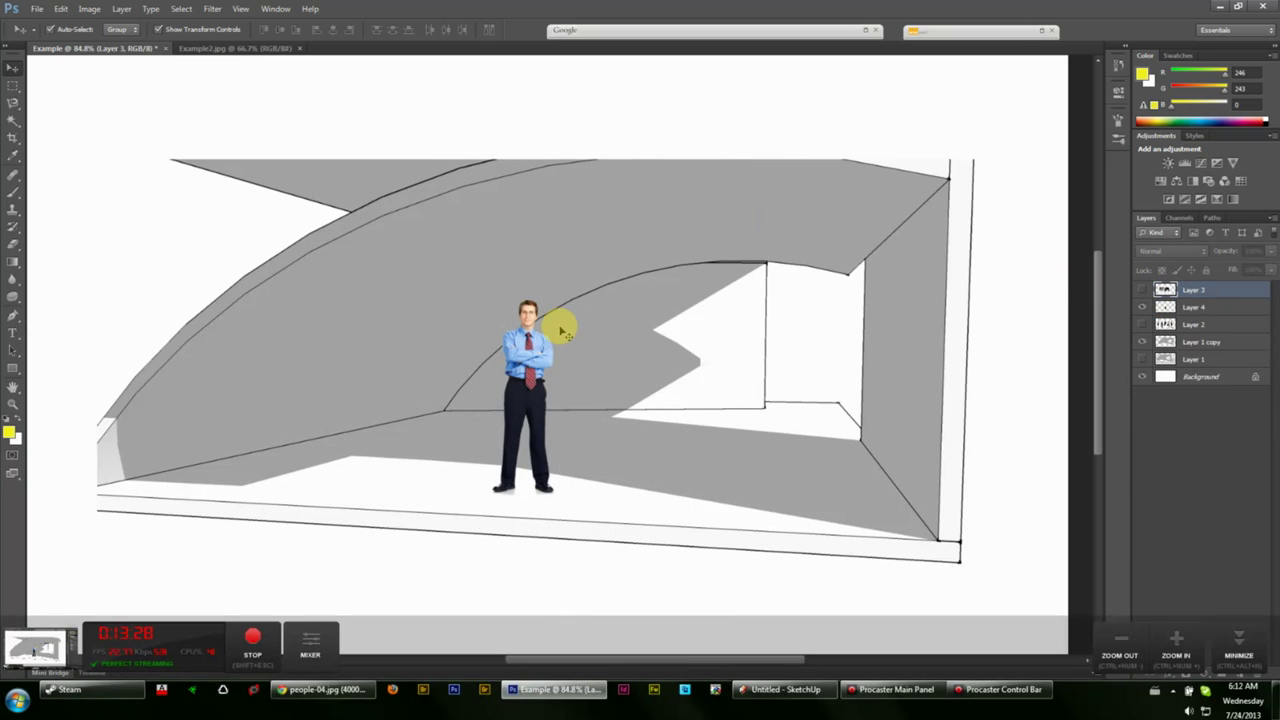
- Paste the cut-out woman with the handbag on her own layer and place her to the right of the man in the blue shirt
key("ctrl+v")
left_click_drag(543, 271, 661, 430)
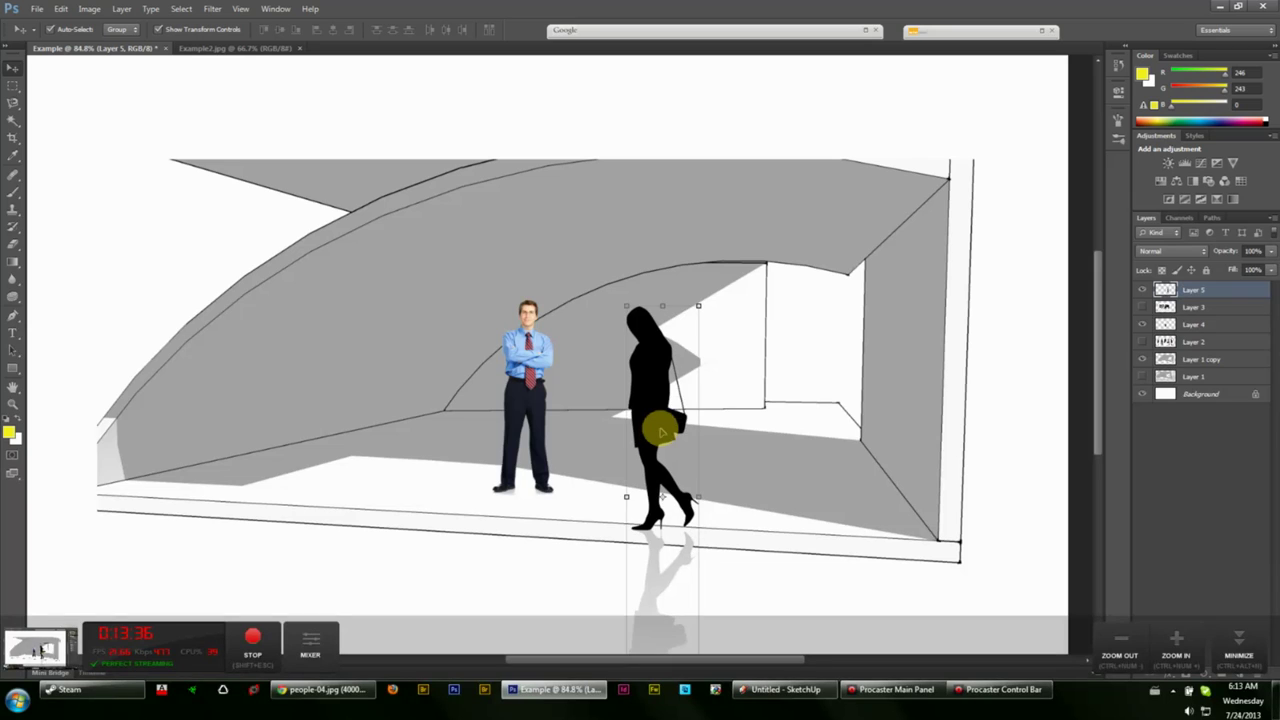
left_click(680, 338)
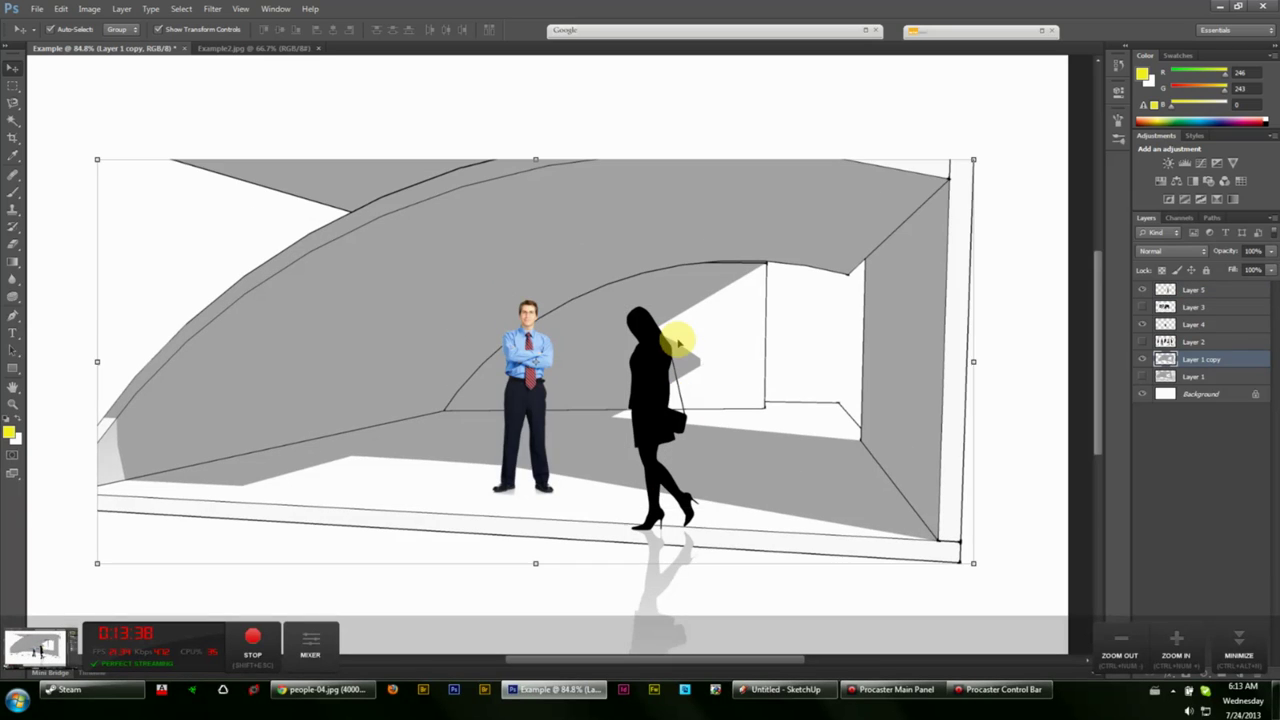
left_click(663, 388)
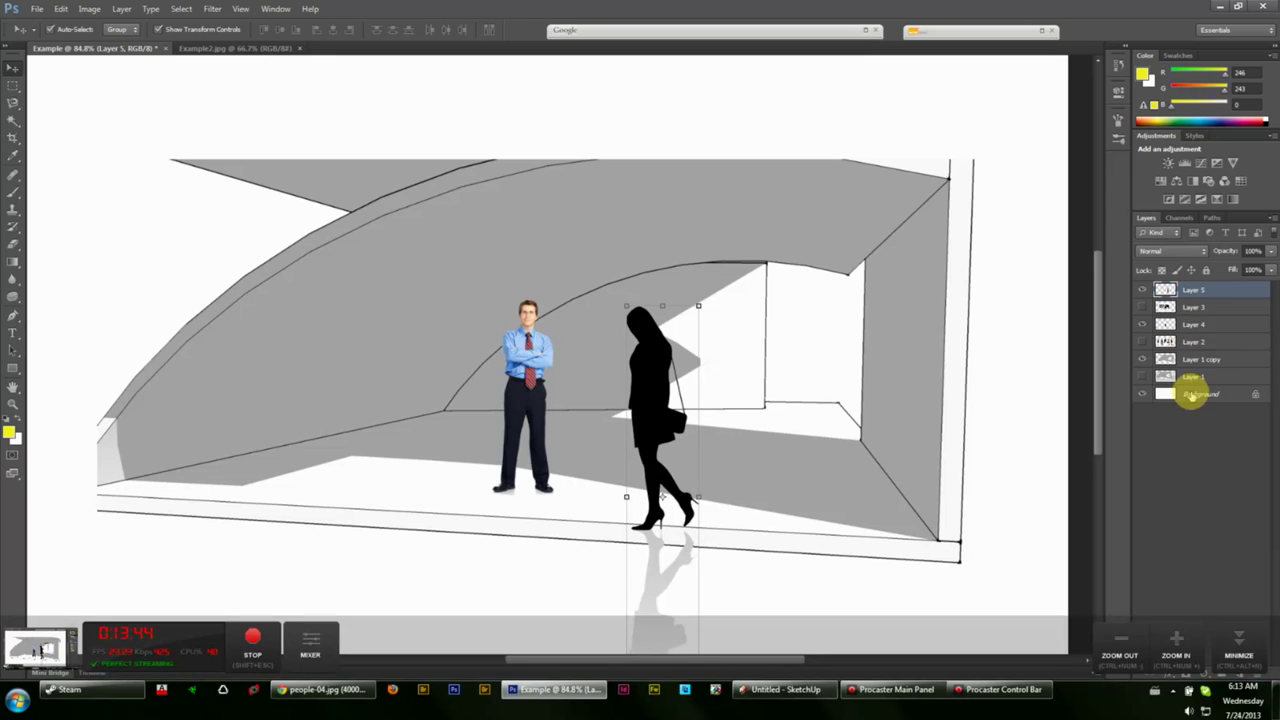
- Lock the room view on Layer 1 copy and the man on Layer 4 against accidental changes
left_click(1198, 359)
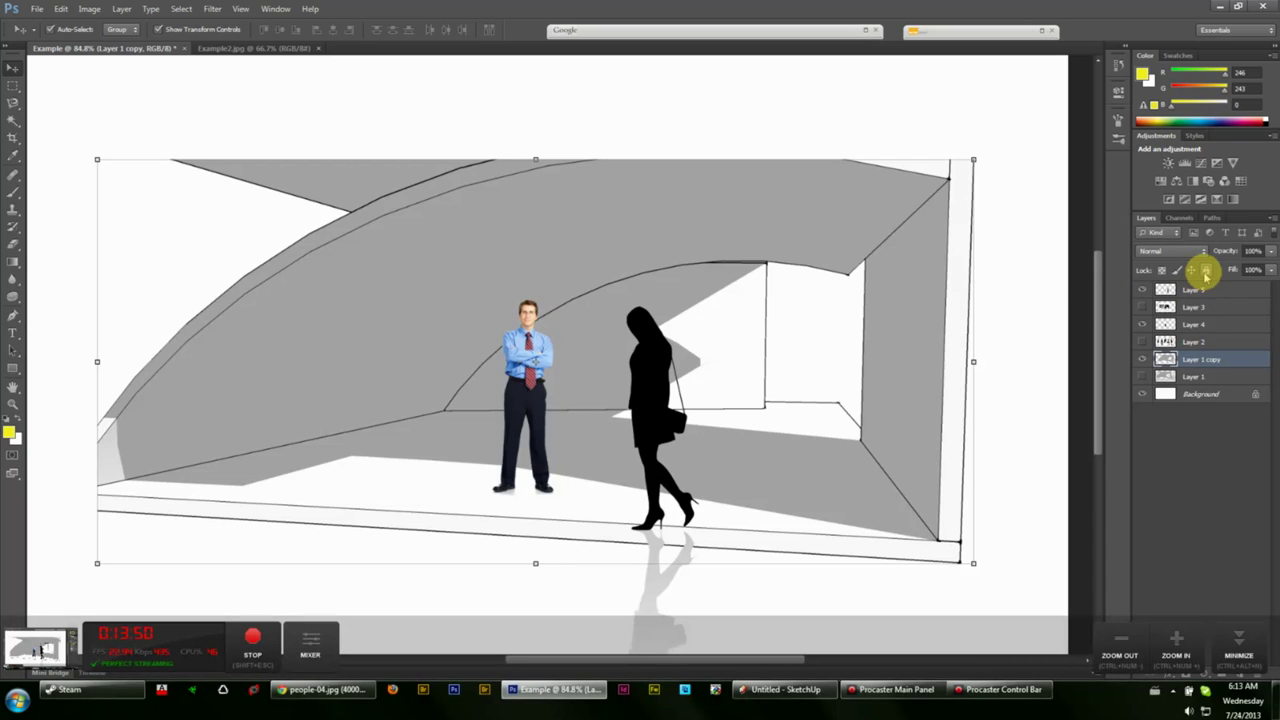
left_click(1205, 270)
left_click_drag(686, 249, 773, 278)
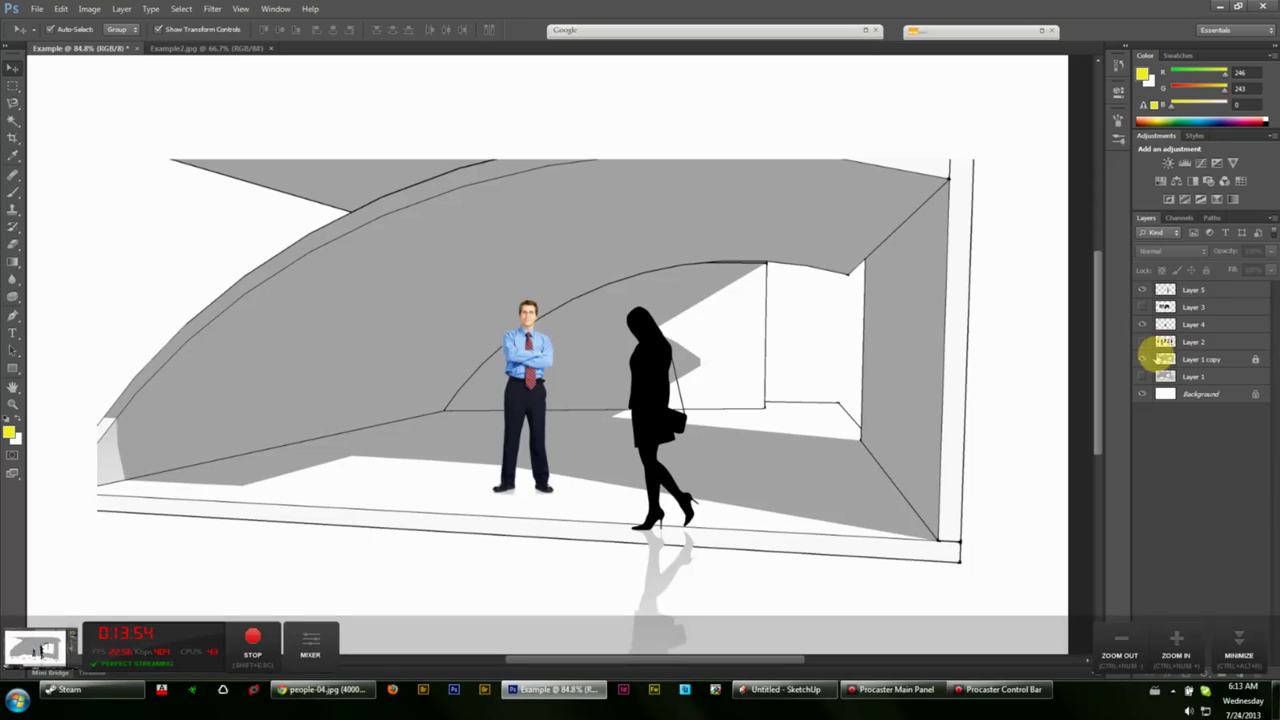
left_click(1190, 325)
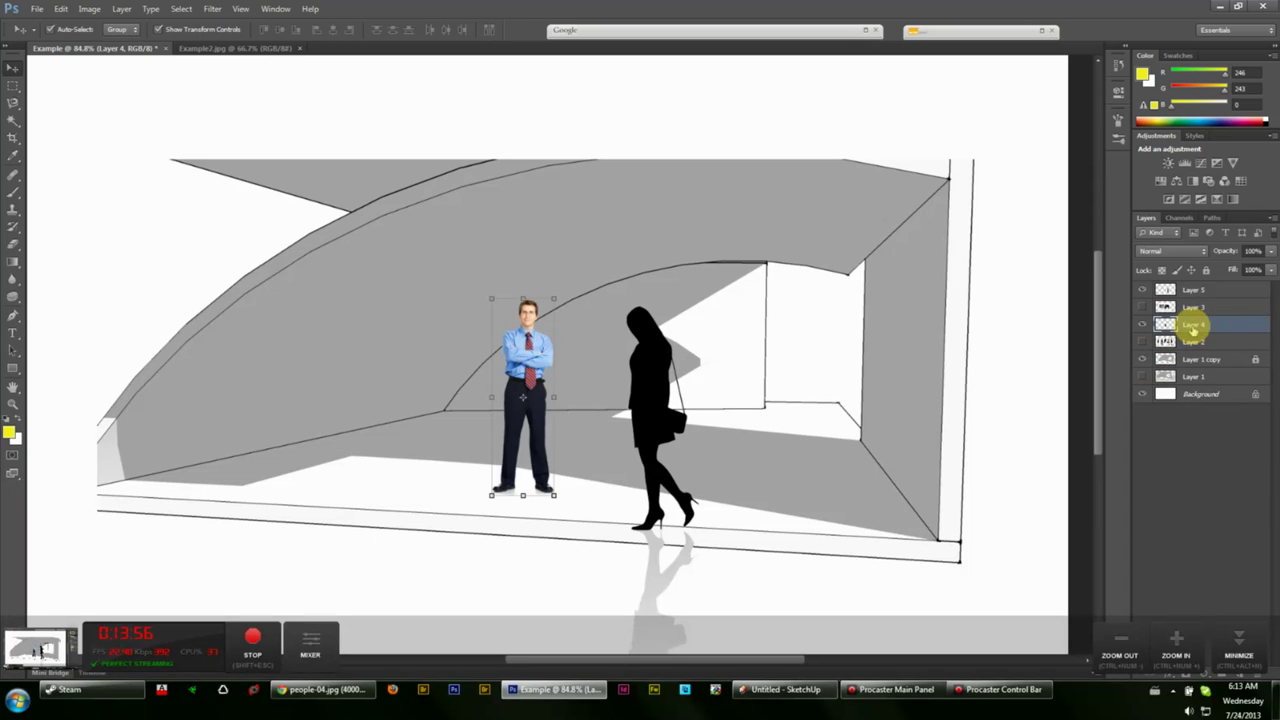
left_click(1206, 270)
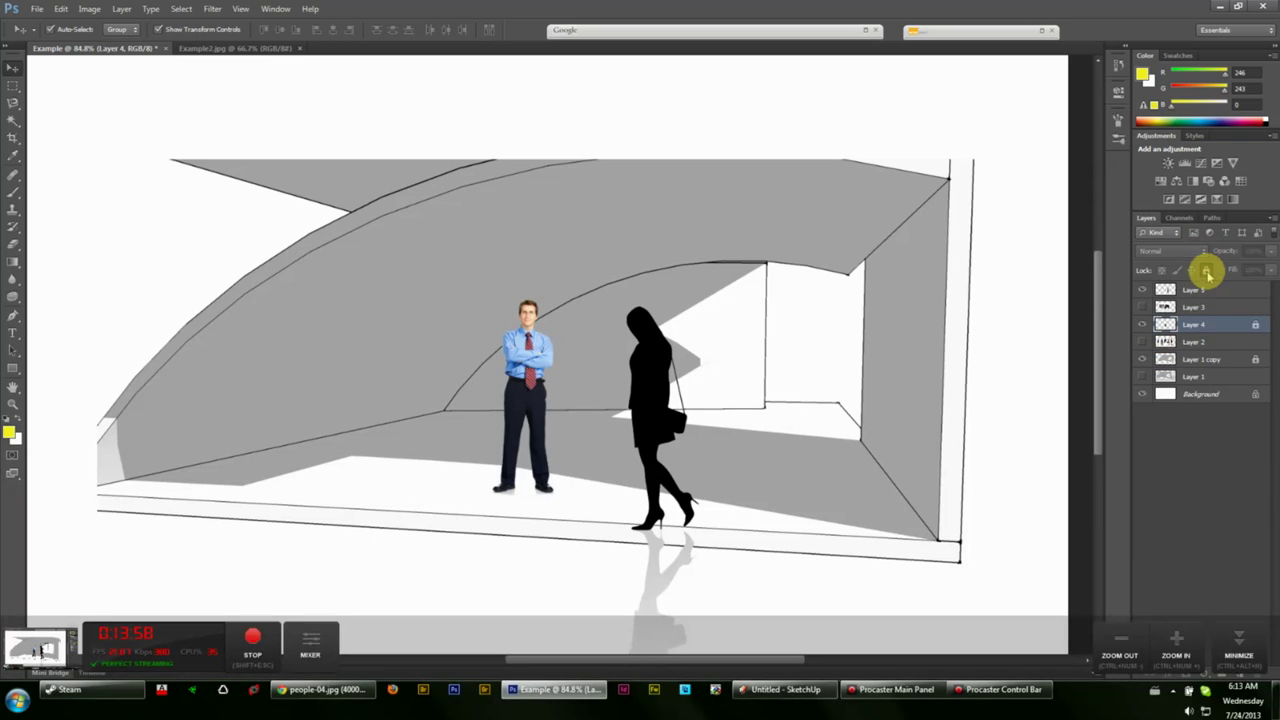
- Scale the woman silhouette and her reflection to about 67% and bring her up close beside the man
left_click(634, 398)
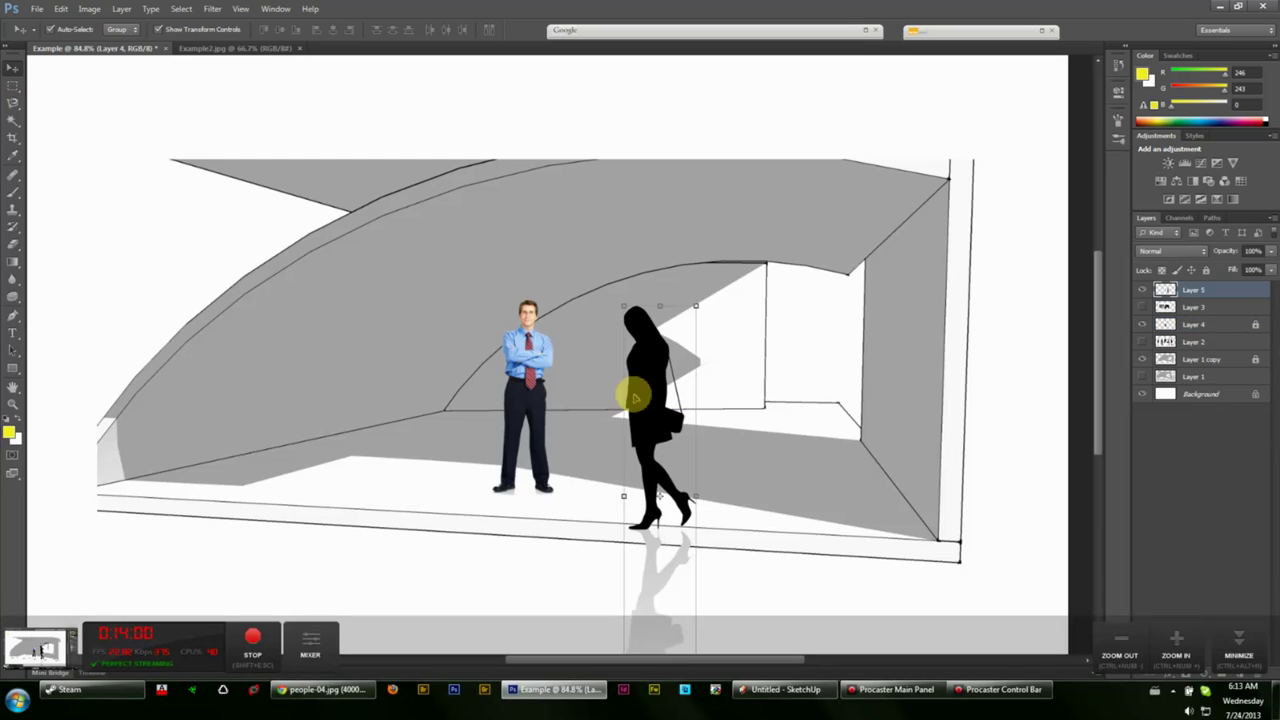
mouse_move(634, 398)
left_mouse_down()
mouse_move(229, 257)
mouse_move(534, 380)
mouse_move(337, 294)
mouse_move(330, 318)
mouse_move(429, 329)
mouse_move(640, 386)
left_mouse_up()
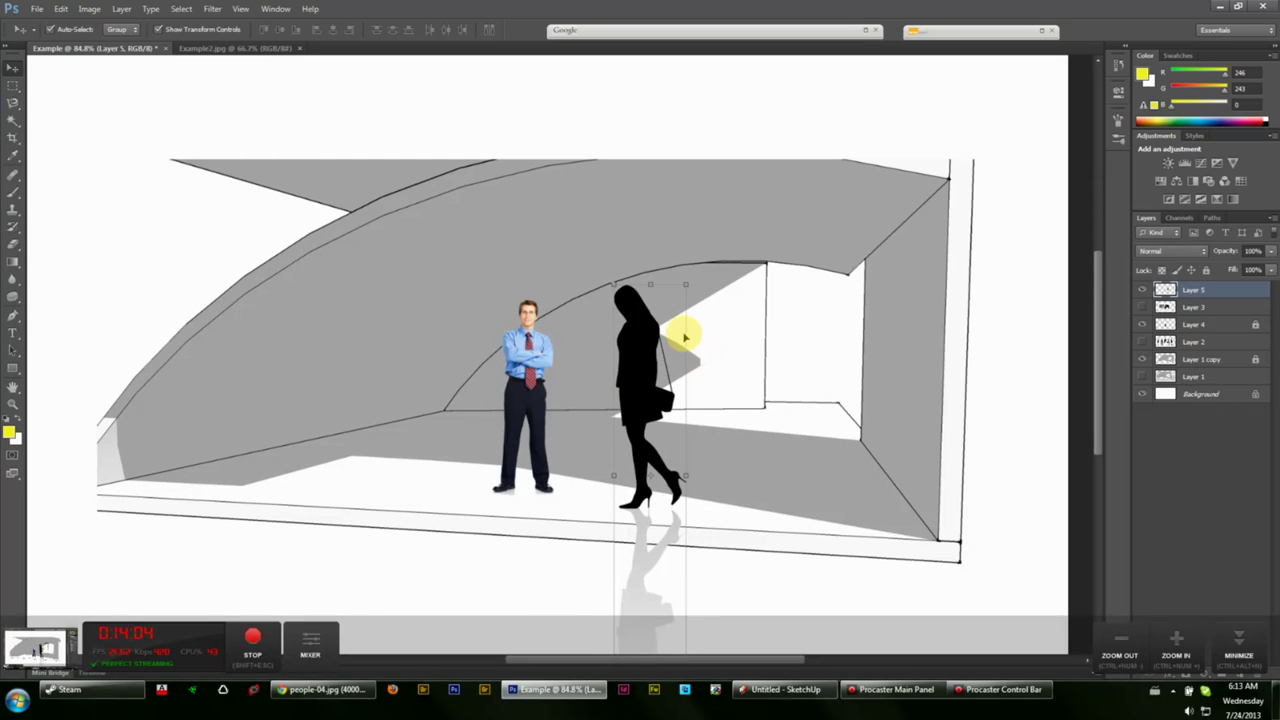
left_click_drag(685, 338, 650, 362)
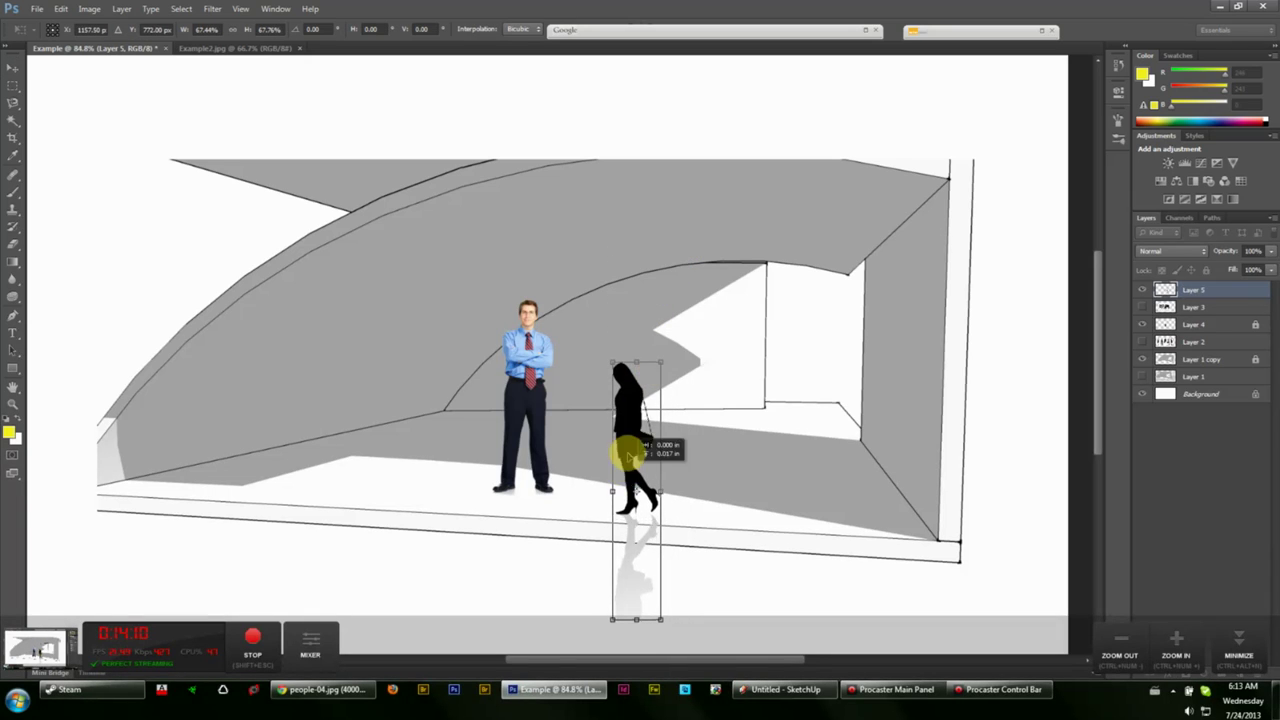
left_click_drag(629, 443, 663, 410)
left_click_drag(686, 331, 599, 356)
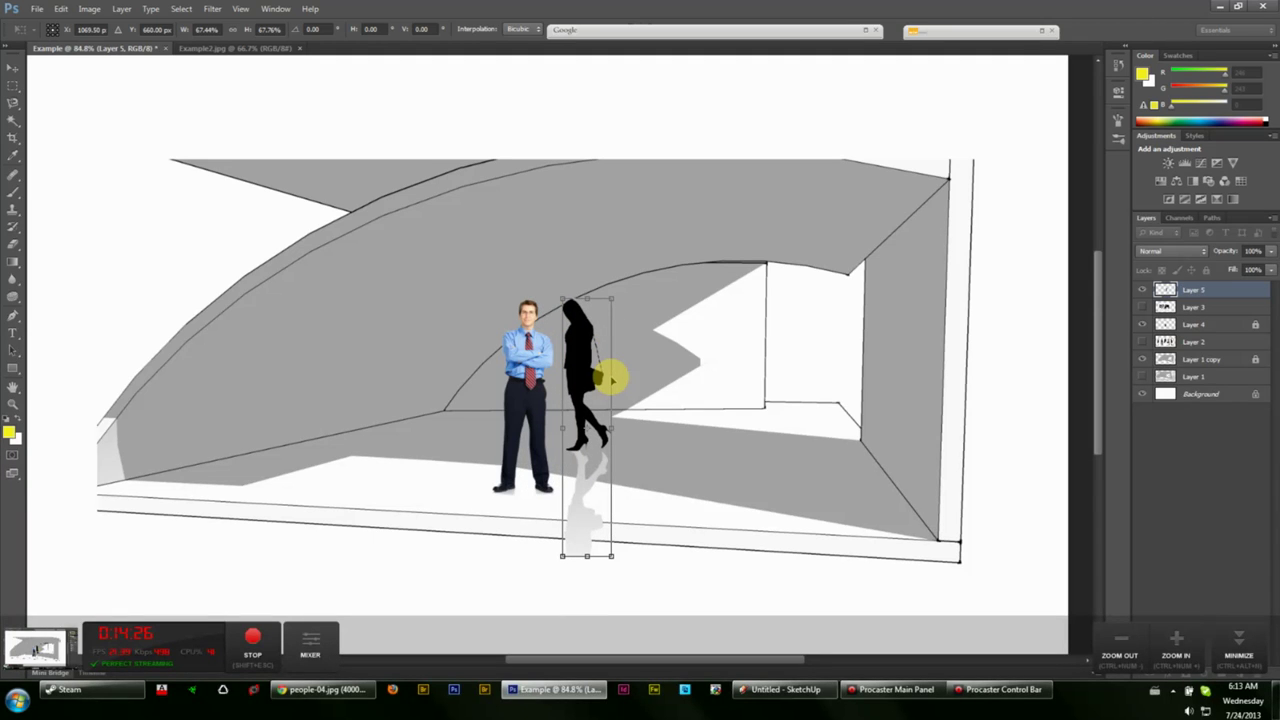
mouse_move(598, 375)
left_mouse_down()
mouse_move(560, 372)
mouse_move(583, 378)
mouse_move(560, 369)
mouse_move(579, 362)
left_mouse_up()
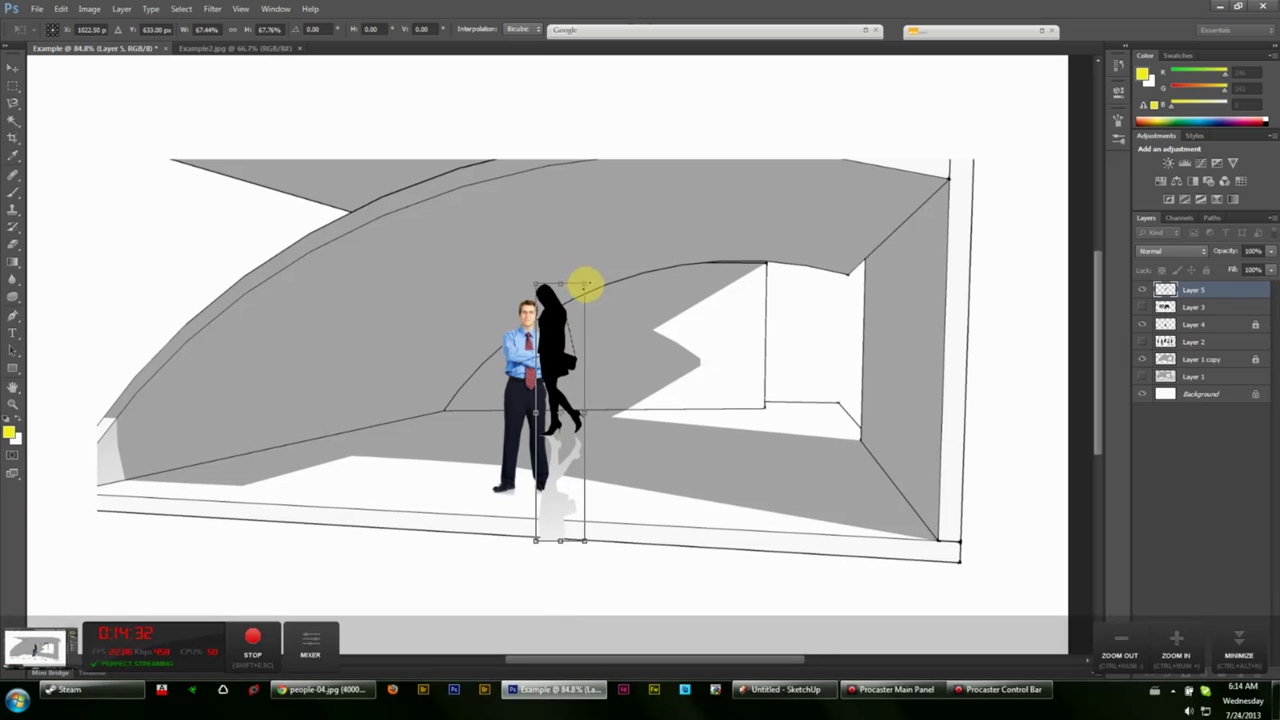
- Shrink the woman silhouette further to about 52%, stand her just behind the man's shoulder, and apply the transformation
left_click_drag(585, 285, 571, 362)
left_click_drag(560, 420, 567, 384)
left_click_drag(577, 314, 592, 290)
mouse_move(571, 371)
left_mouse_down()
mouse_move(551, 363)
mouse_move(557, 376)
mouse_move(523, 386)
mouse_move(563, 362)
mouse_move(573, 386)
left_mouse_up()
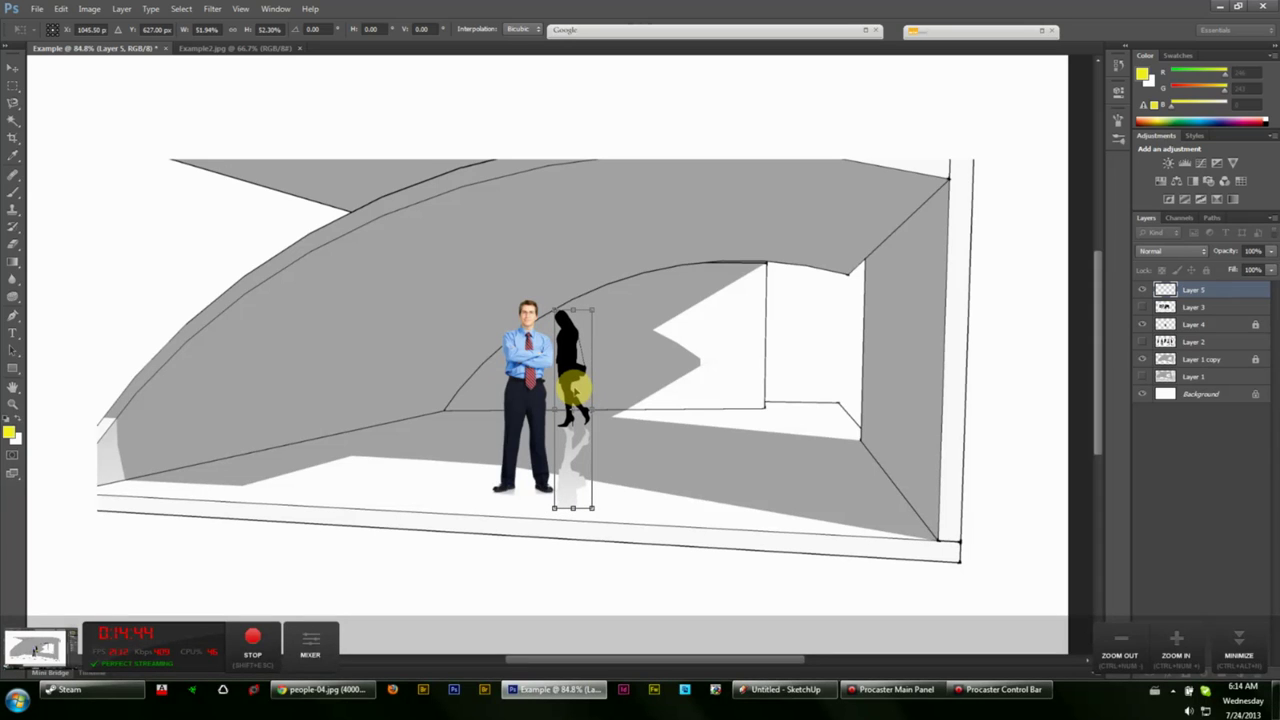
right_click(568, 346)
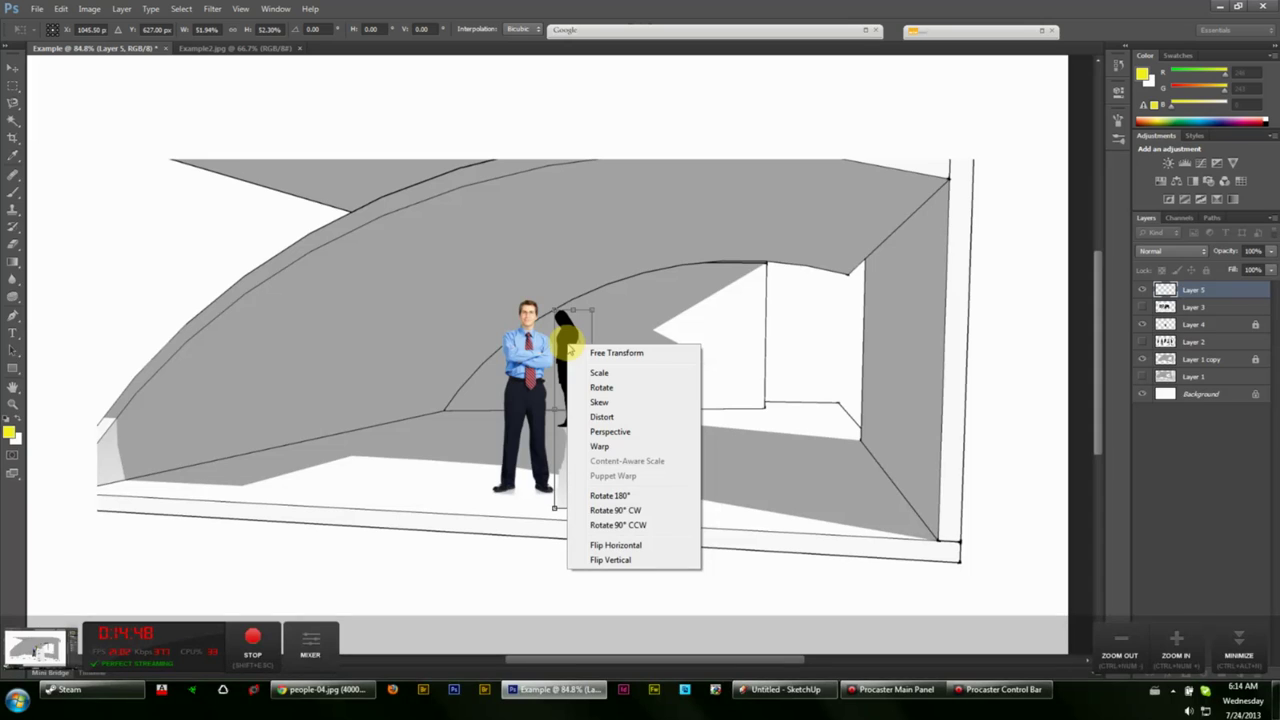
left_click(566, 344)
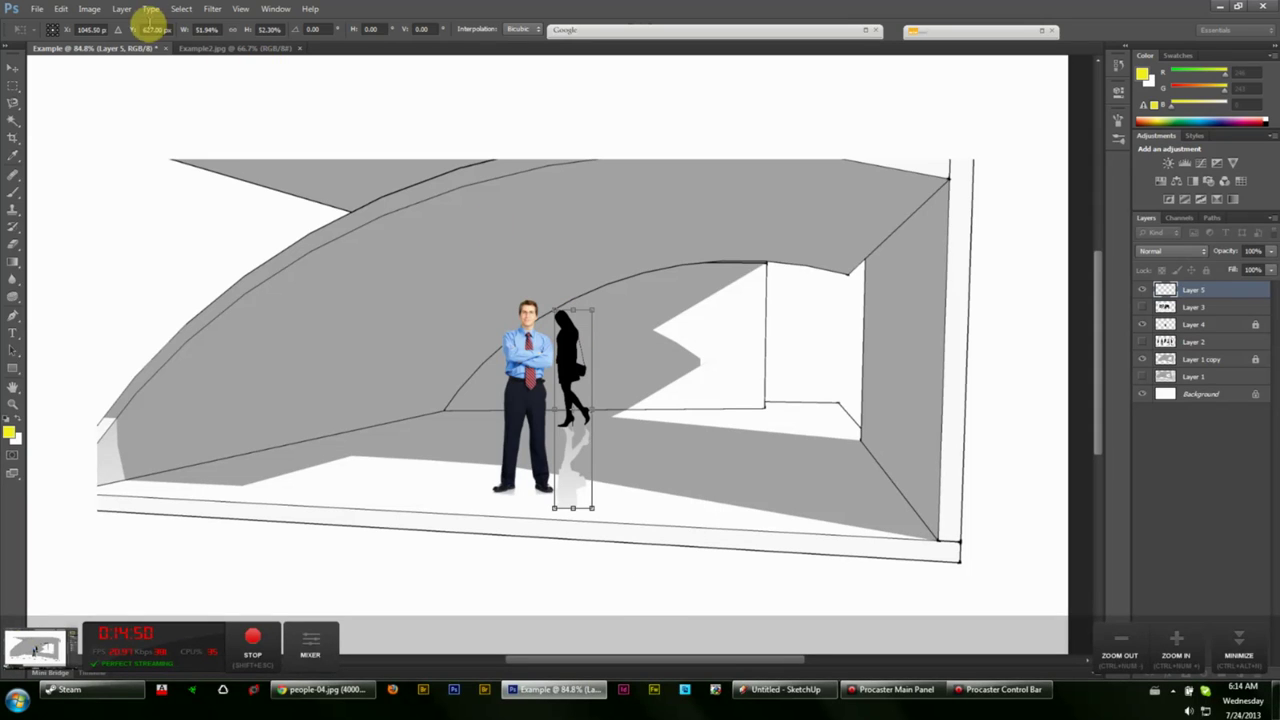
left_click(91, 9)
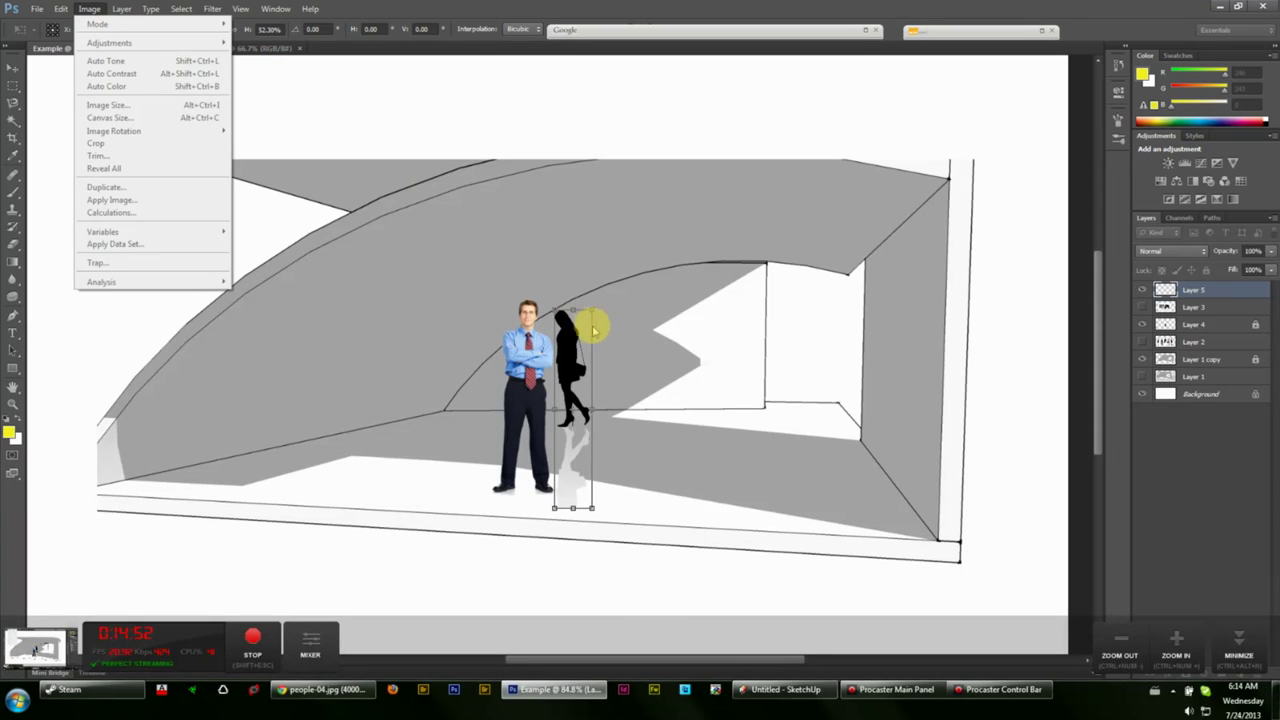
left_click(578, 330)
key("Return")
right_click(578, 330)
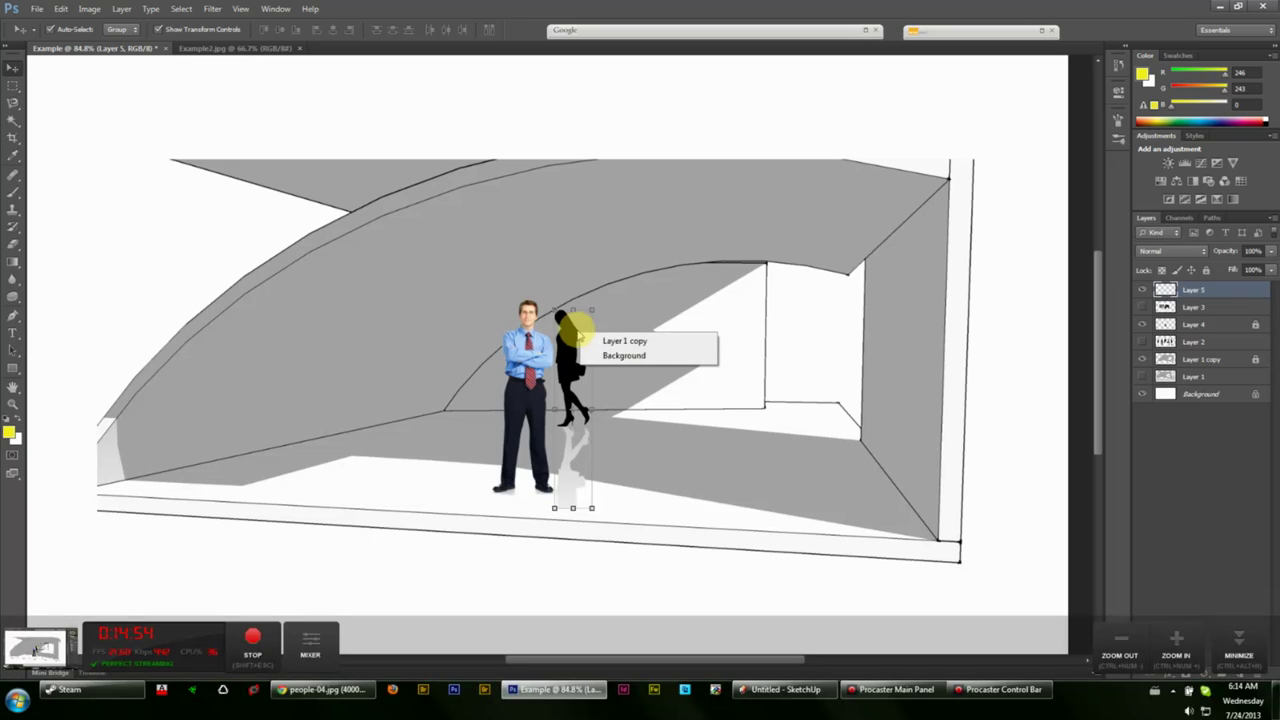
left_click(588, 336)
left_click(89, 9)
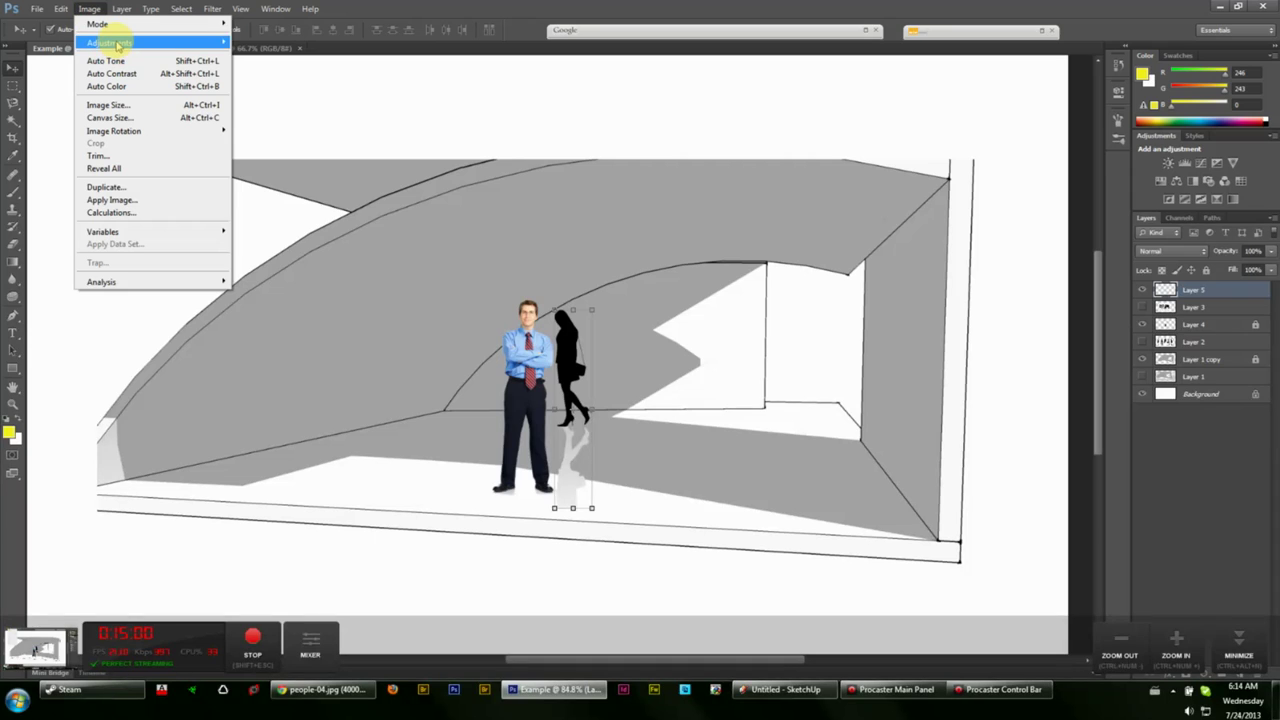
mouse_move(118, 44)
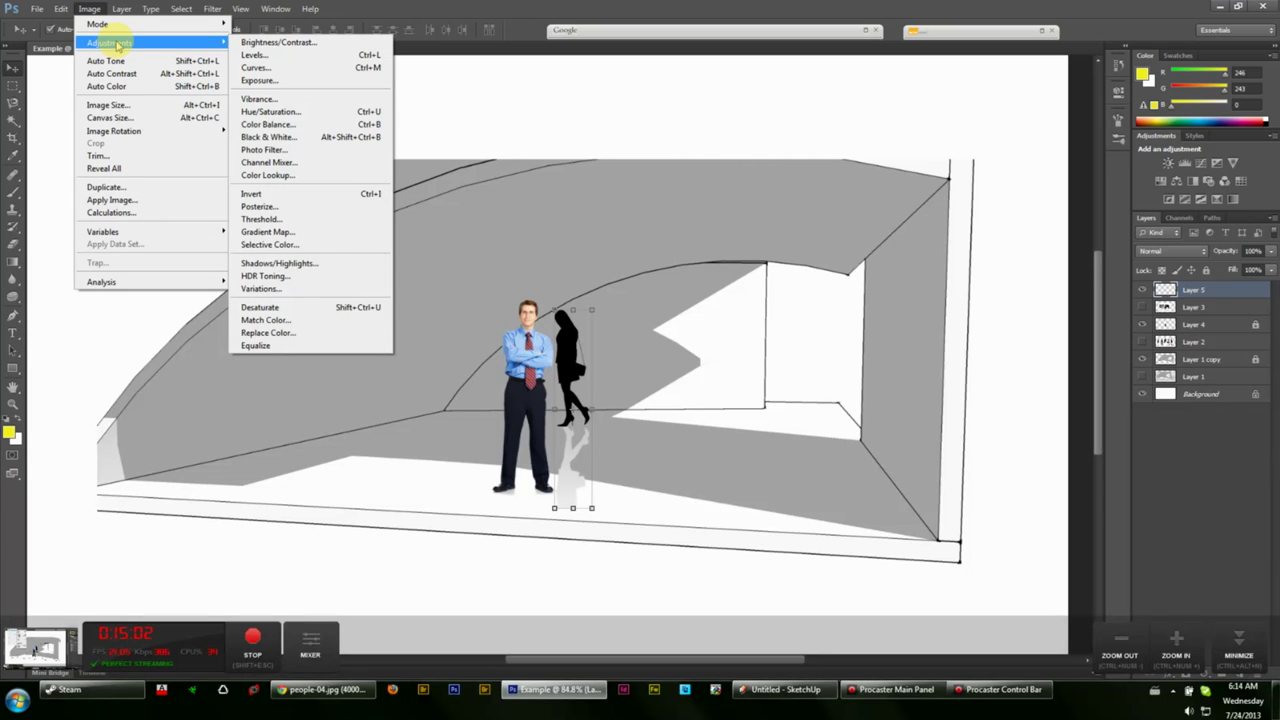
left_click(1210, 290)
right_click(1211, 292)
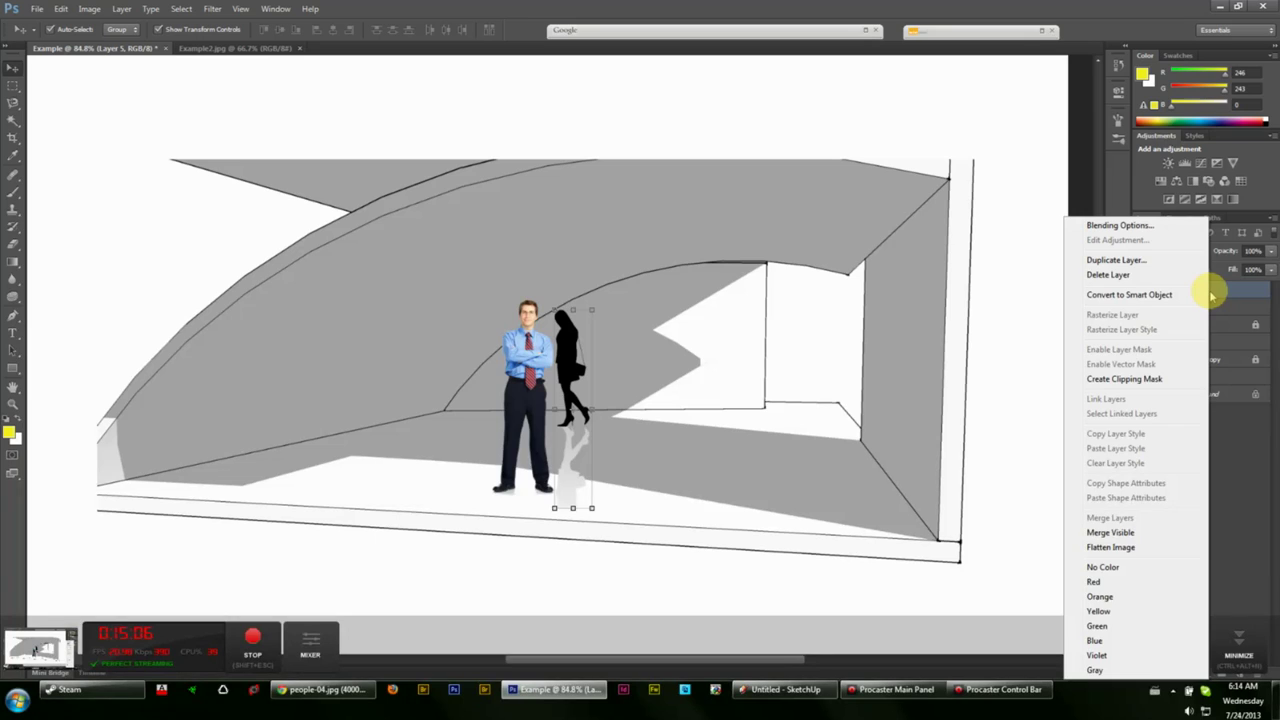
left_click(581, 370)
left_click_drag(581, 370, 581, 373)
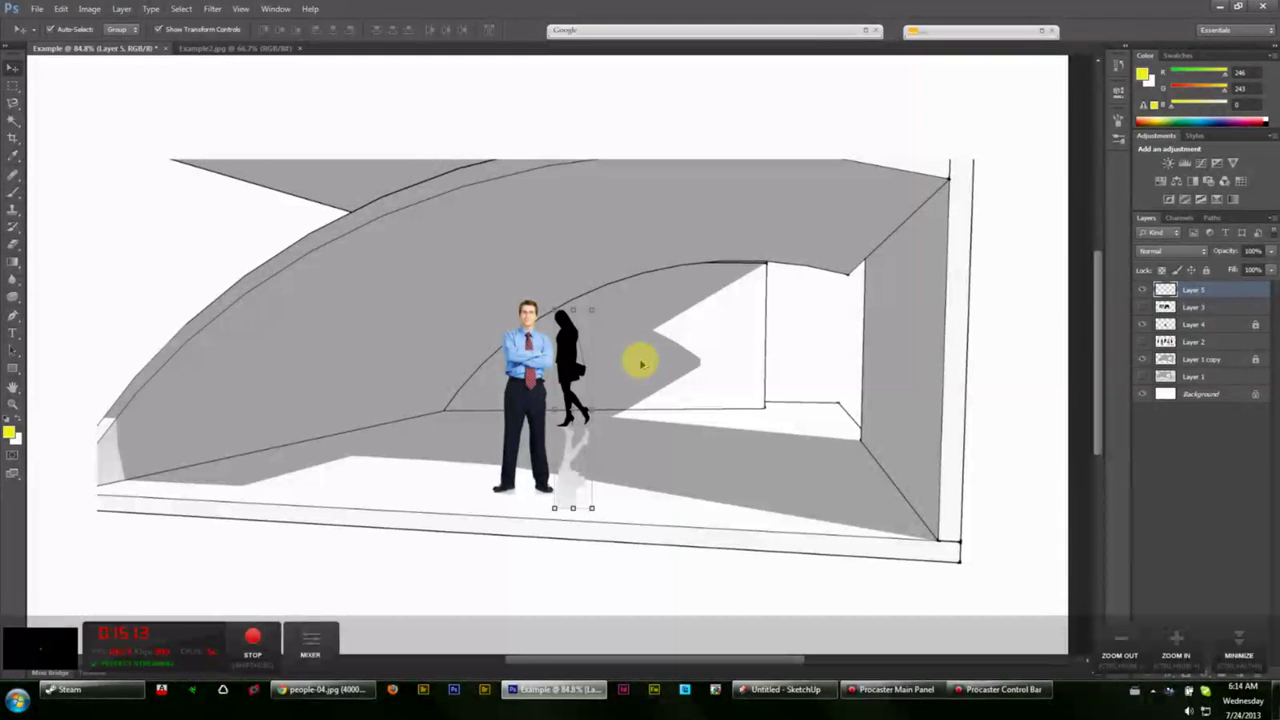
- Shift the woman silhouette over the man, duplicate her, and keep one copy placed to his right, deleting the surplus duplicate
left_click_drag(575, 362, 547, 372)
key("alt+Down")
key("alt+Down")
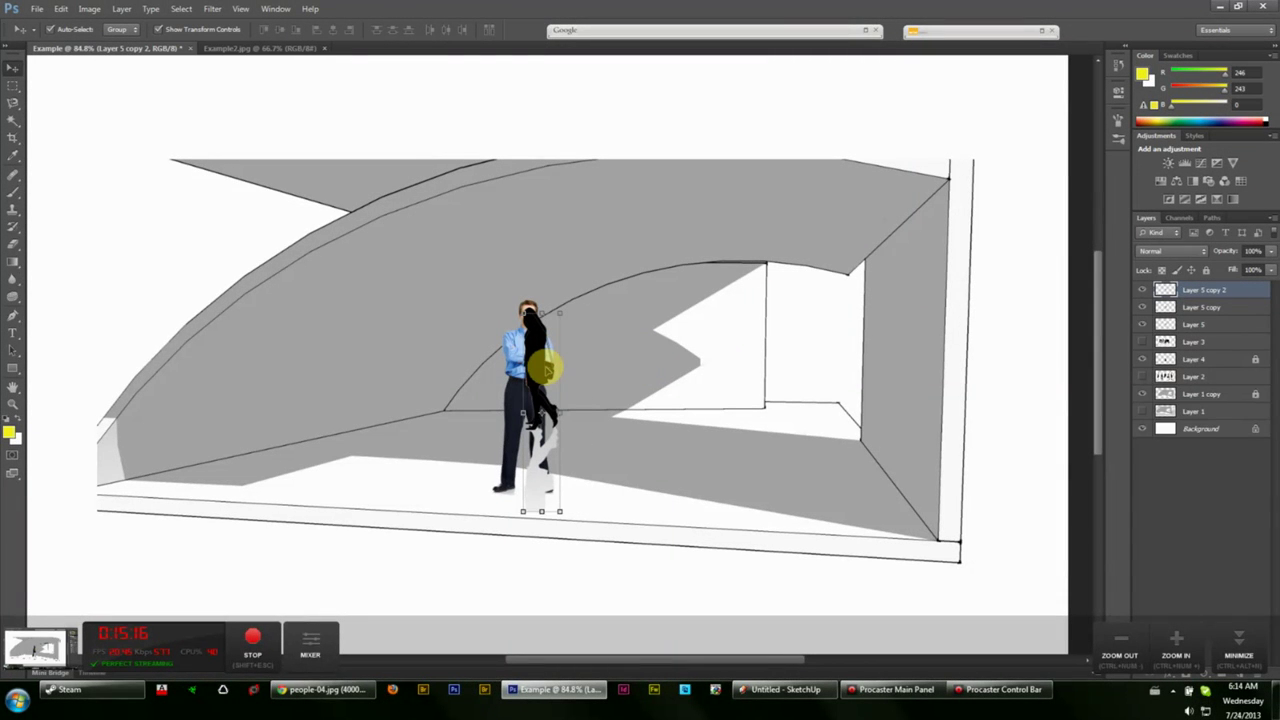
left_click_drag(547, 370, 612, 394)
key("Delete")
key("ctrl+t")
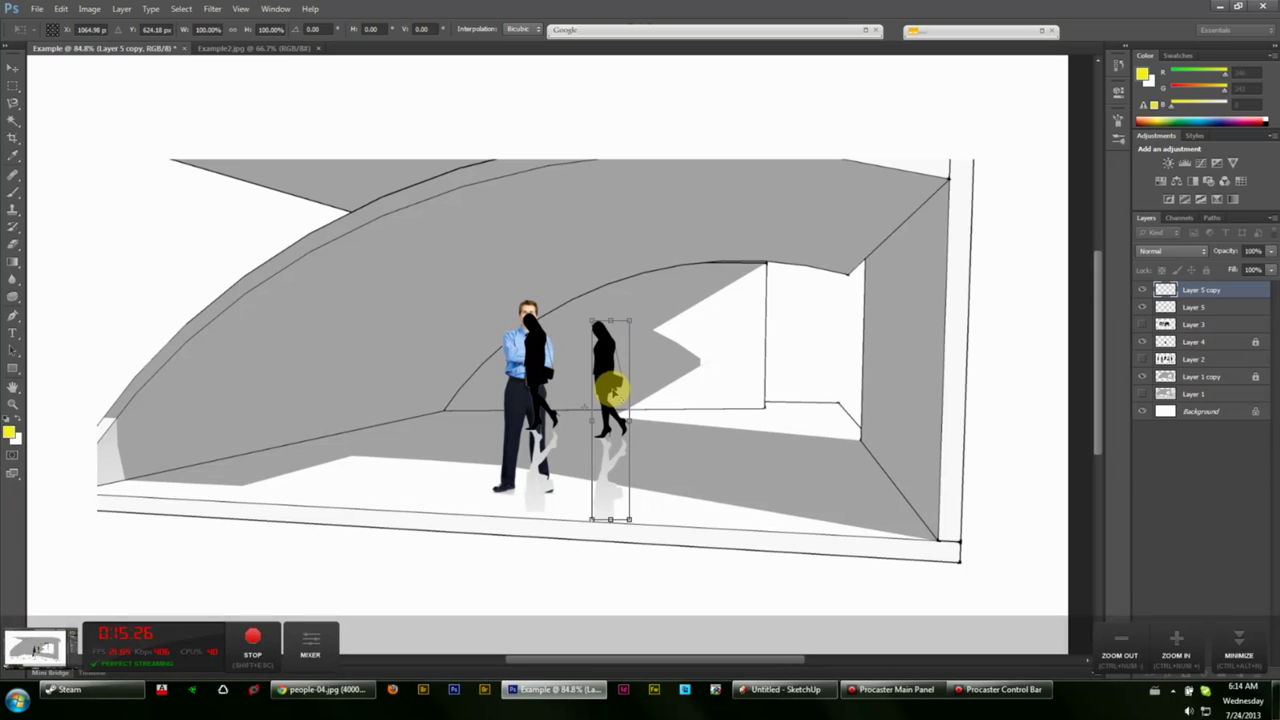
left_click(13, 68)
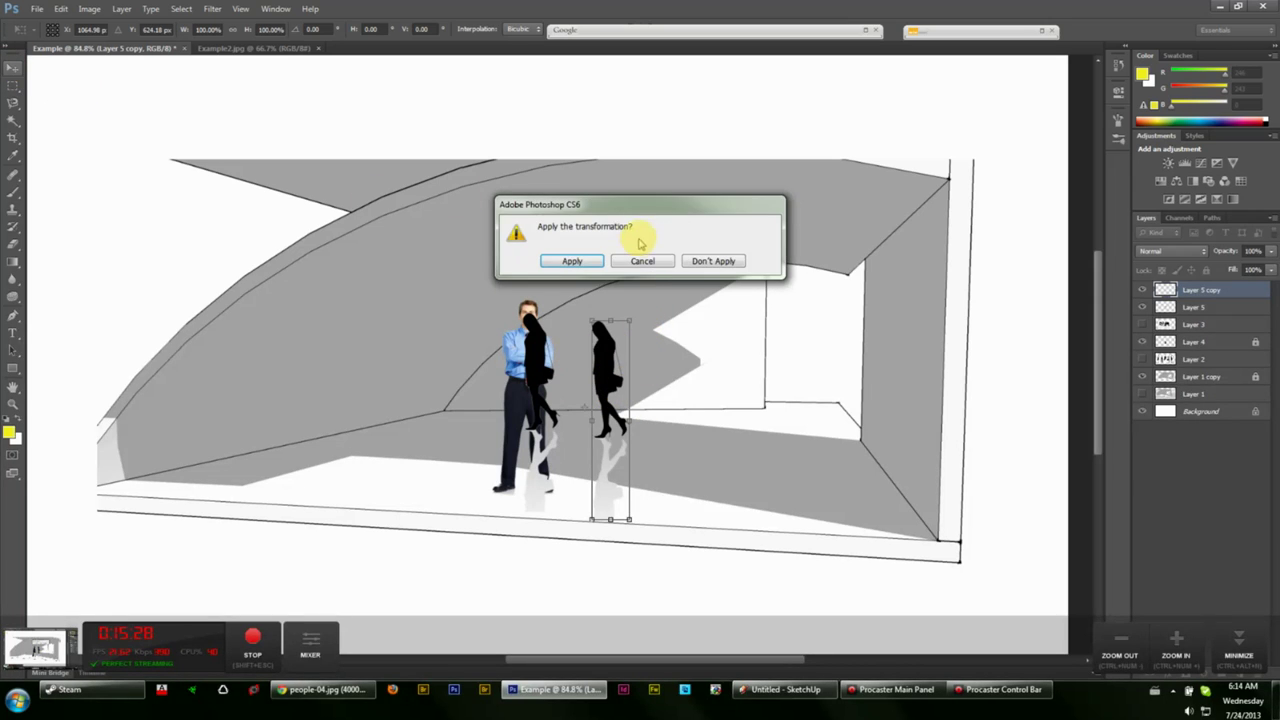
left_click(643, 260)
left_click(13, 66)
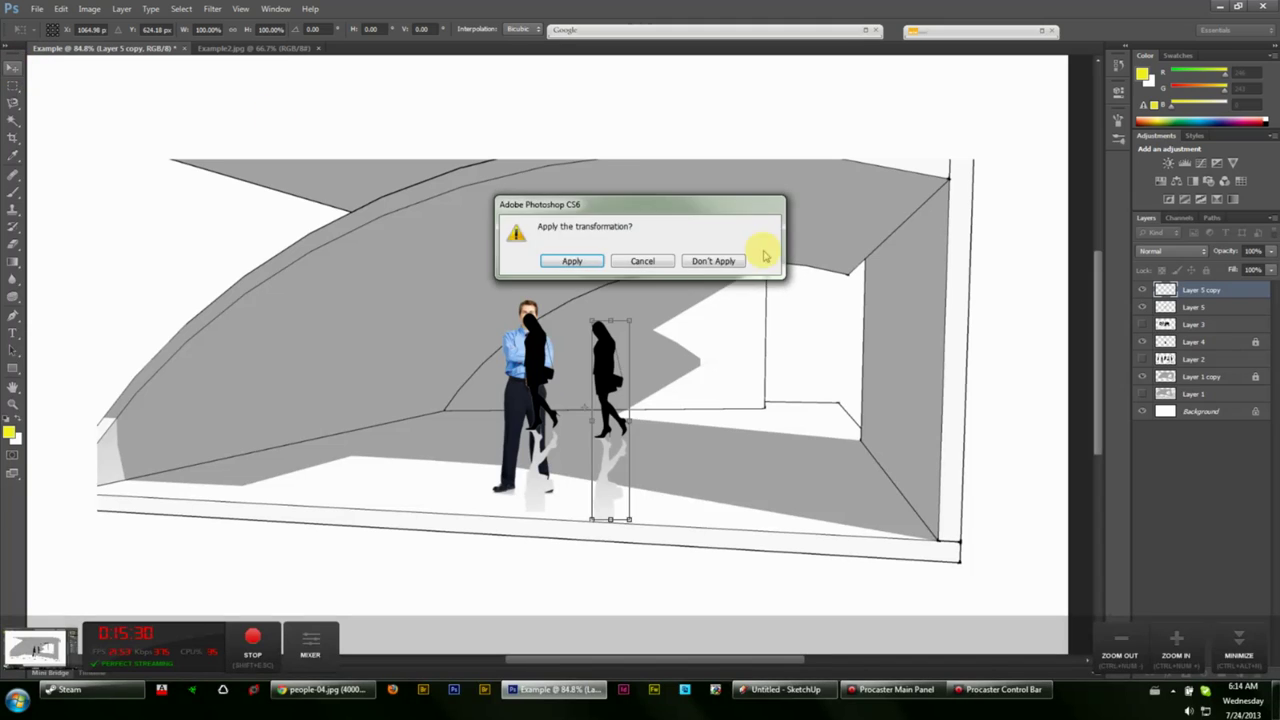
left_click(713, 260)
- Undo the recent moves and duplications of the woman silhouette until only the original beside the man remains
left_click_drag(549, 363, 643, 387)
key("ctrl+z")
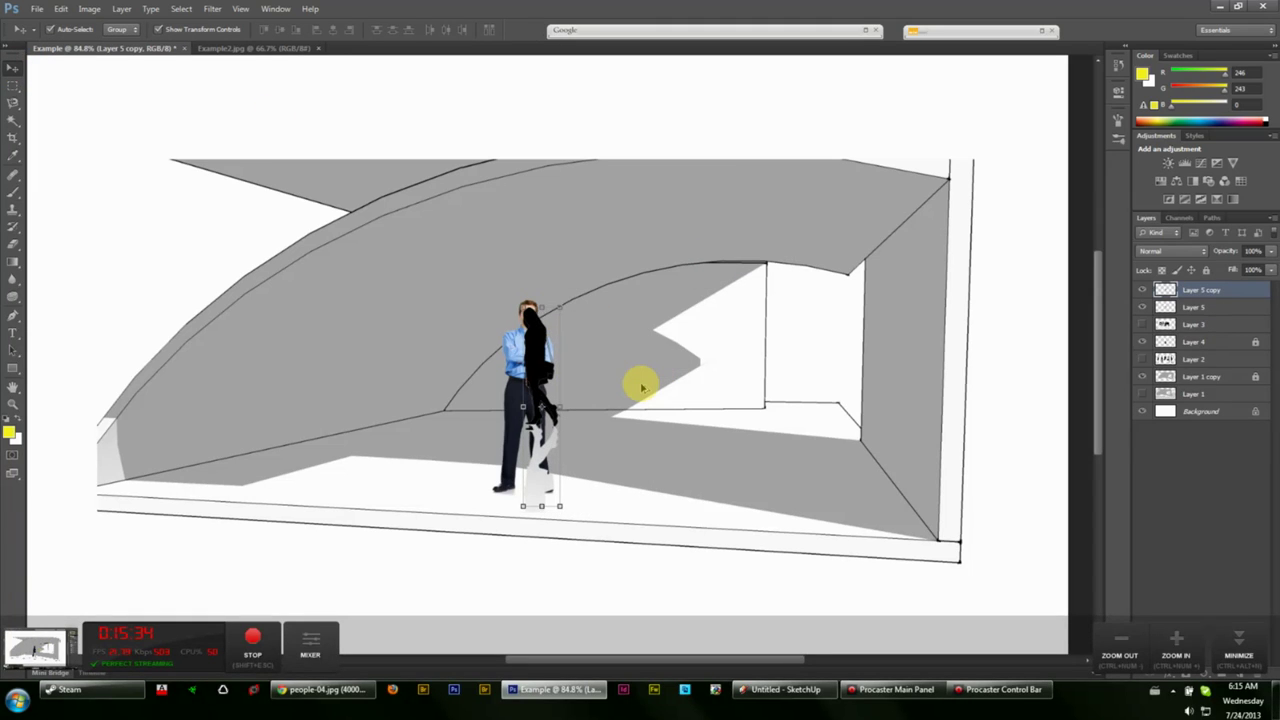
key("ctrl+alt+z")
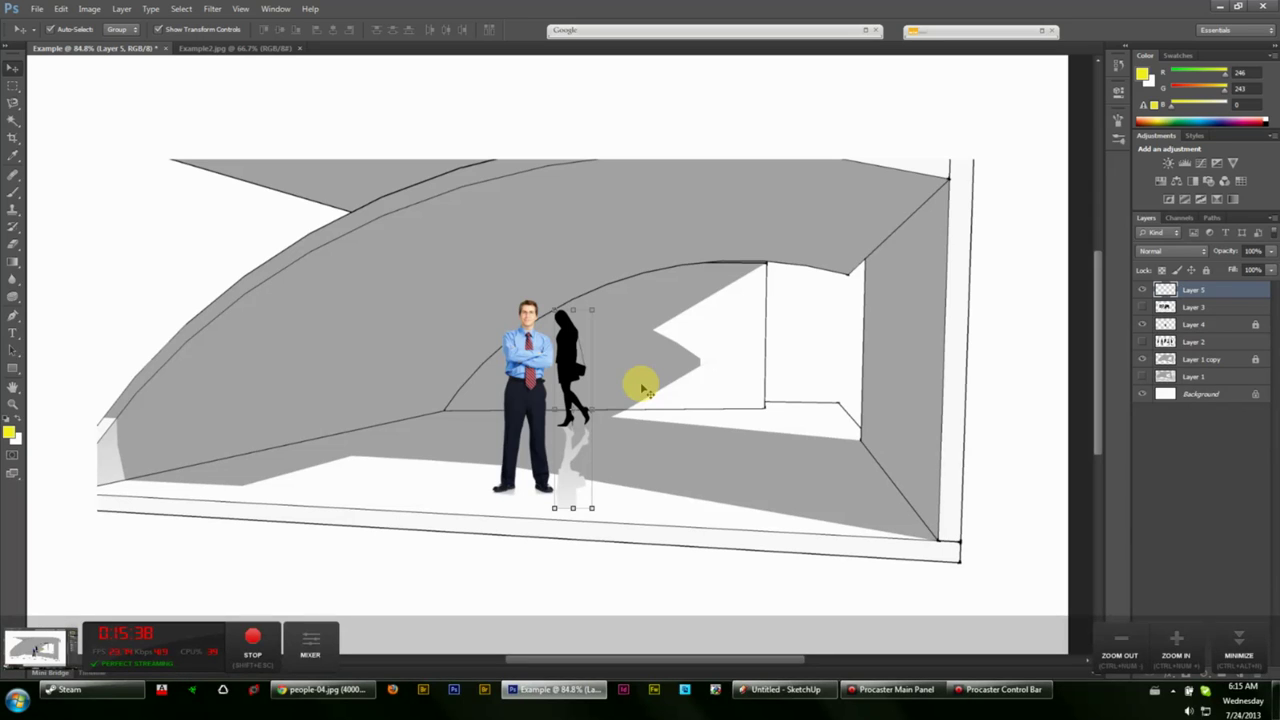
mouse_move(1183, 343)
left_mouse_down()
mouse_move(1182, 355)
mouse_move(1183, 343)
left_mouse_up()
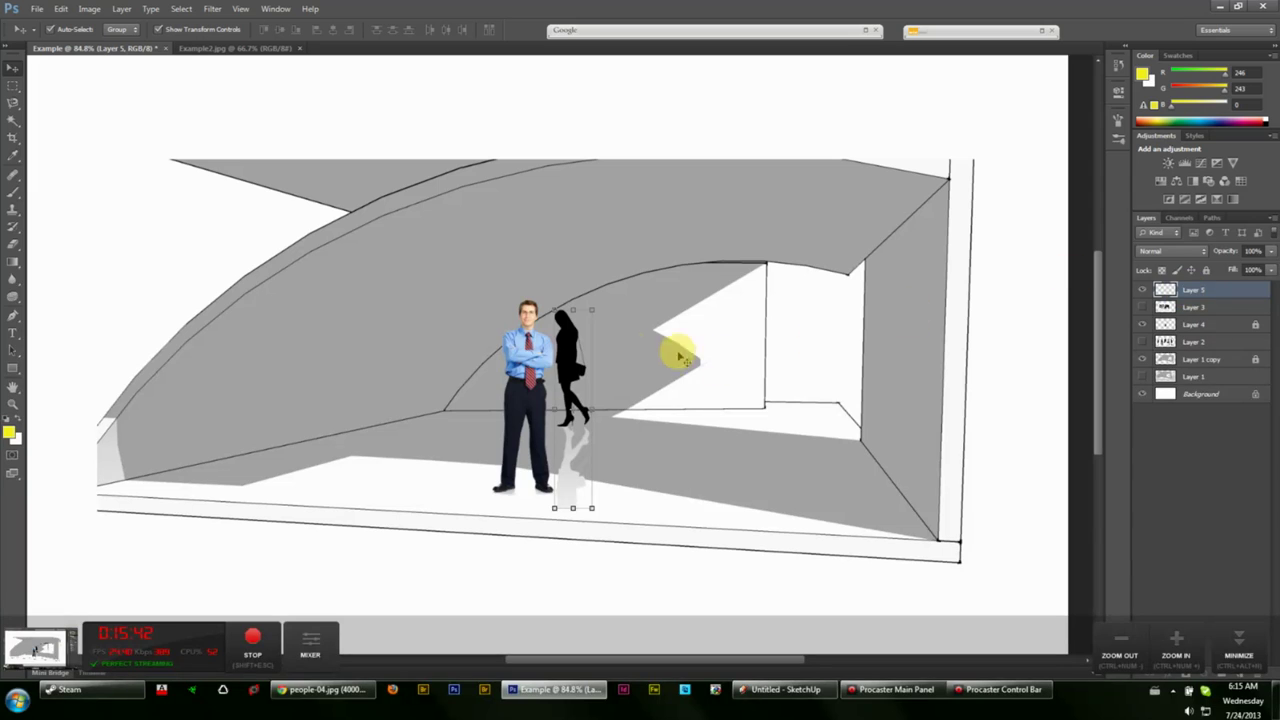
right_click(566, 345)
left_click(569, 347)
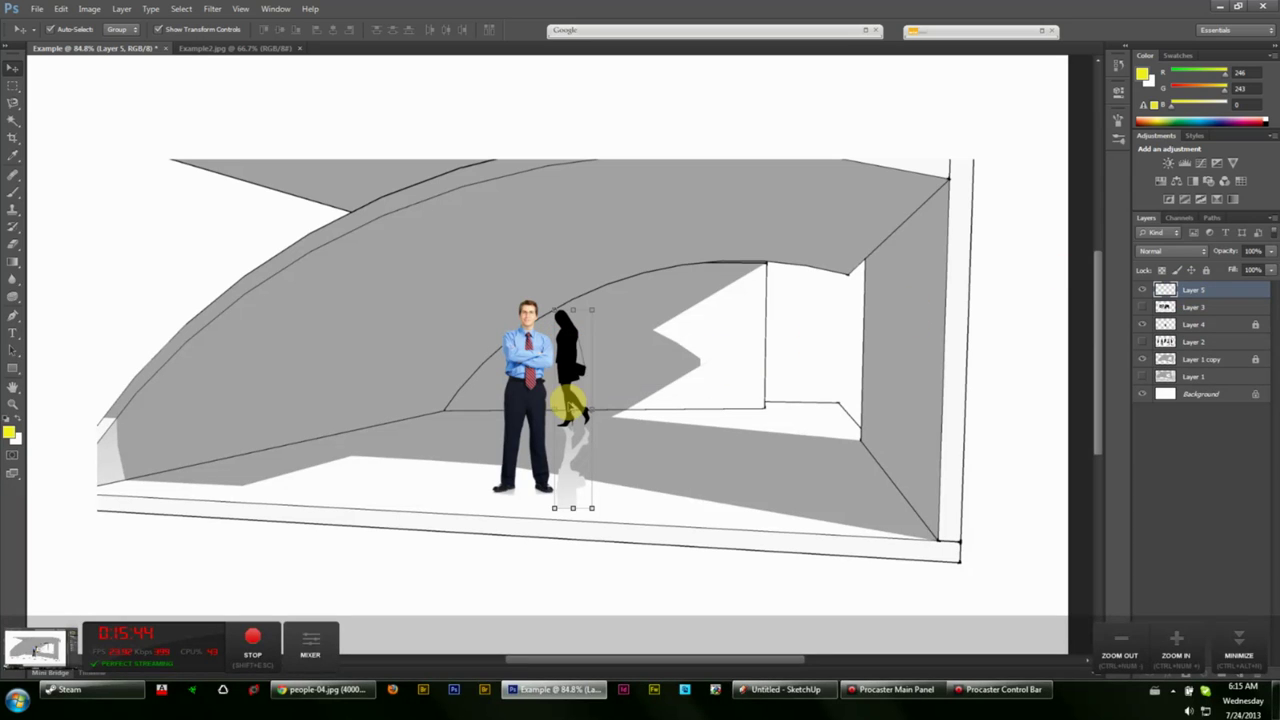
right_click(574, 360)
left_click(572, 334)
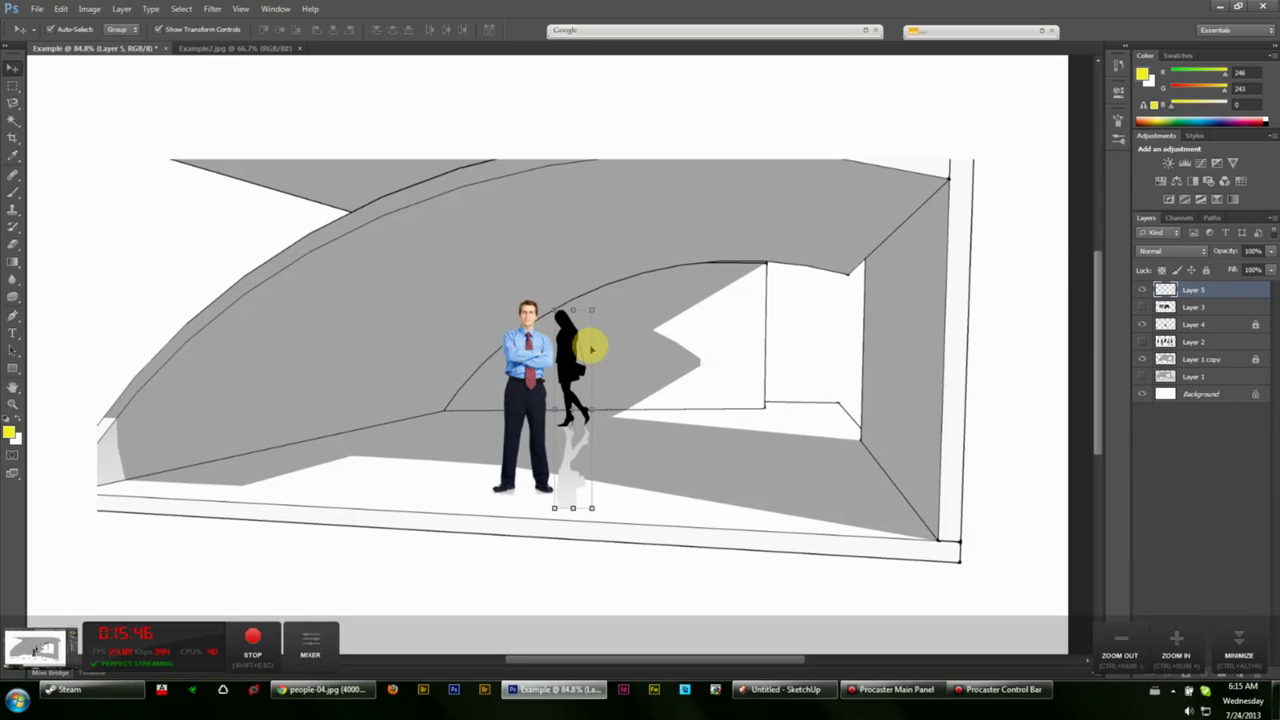
- Send the woman's Layer 5 backward below the man's Layer 4 and shift her silhouette partly behind him
left_click(82, 9)
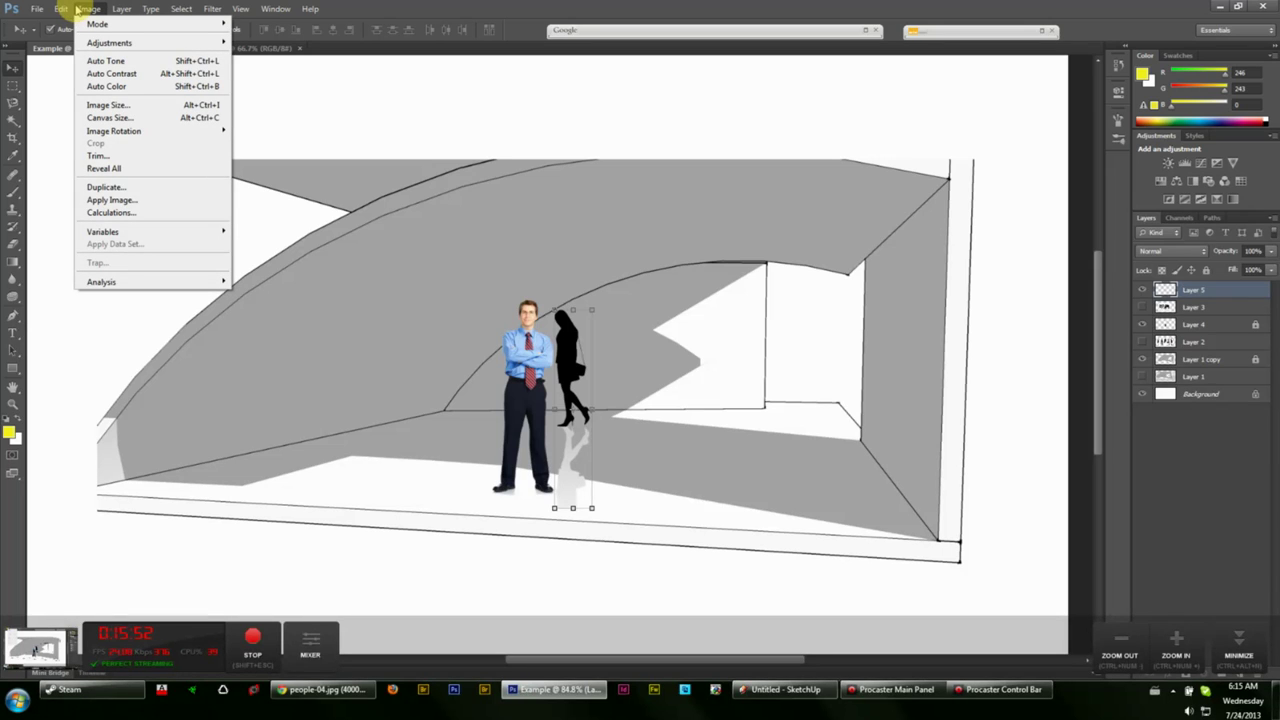
mouse_move(117, 8)
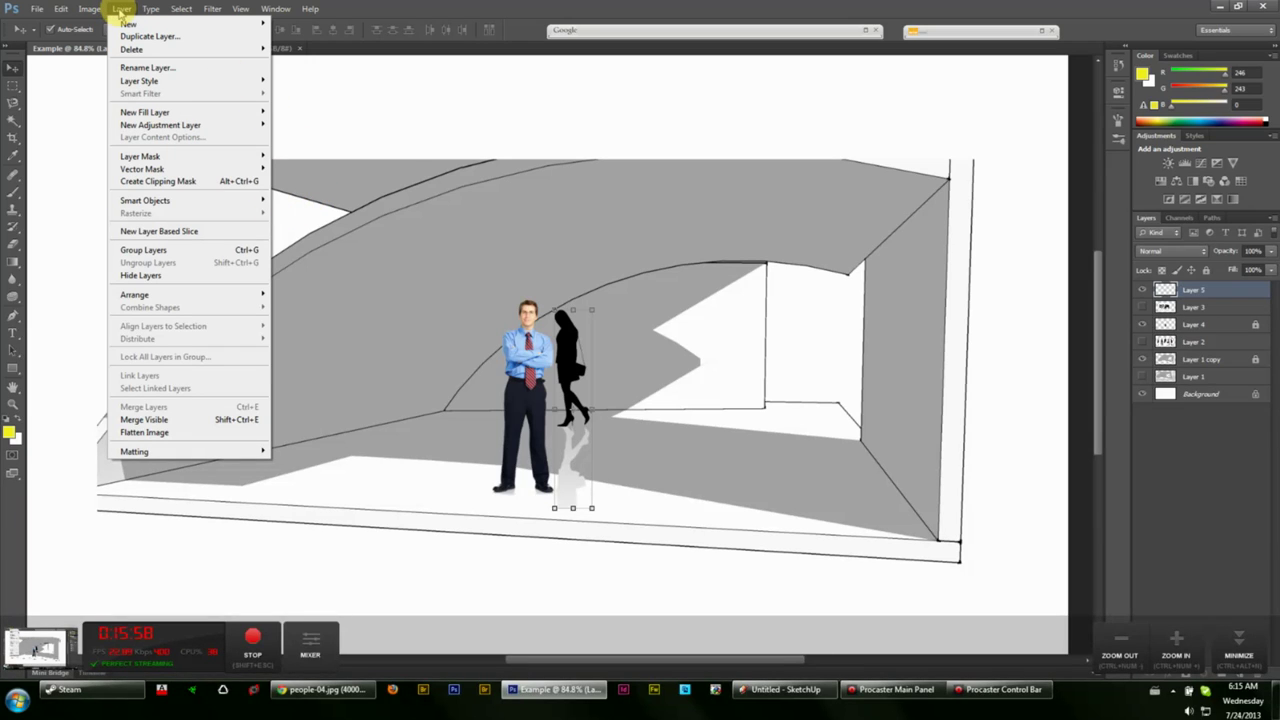
mouse_move(136, 297)
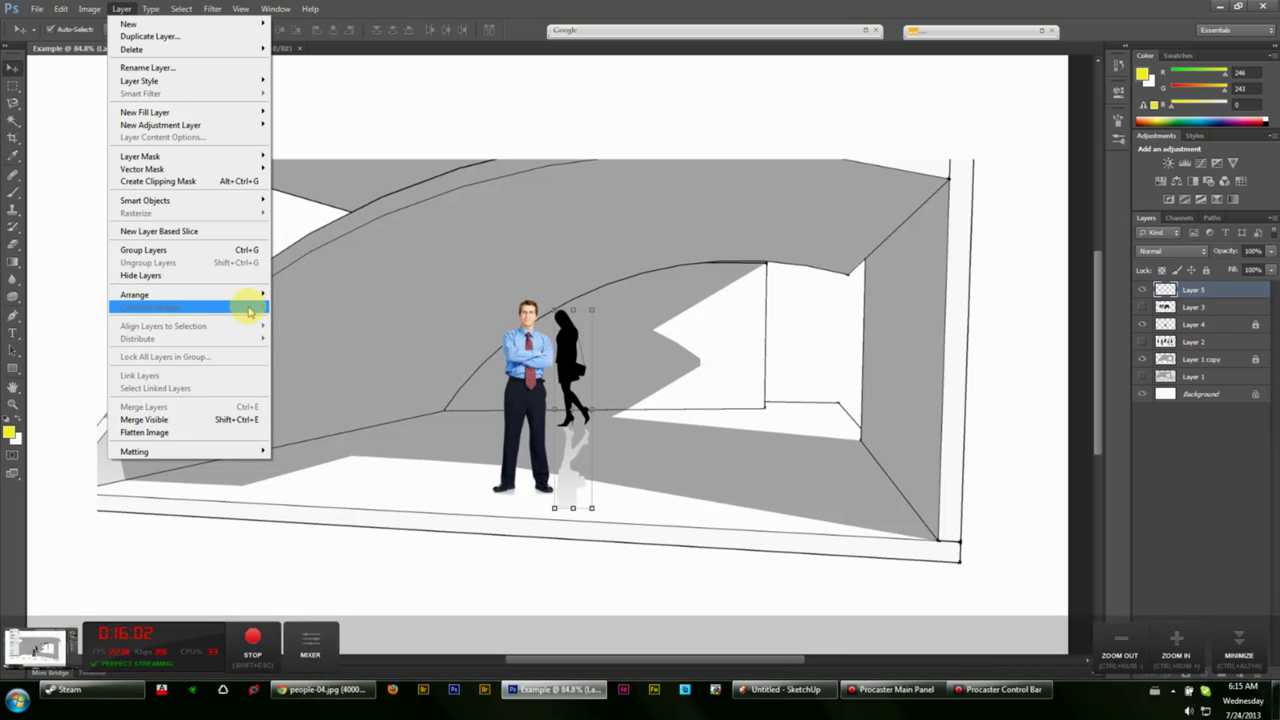
left_click(333, 323)
mouse_move(566, 349)
left_mouse_down()
mouse_move(530, 338)
mouse_move(570, 347)
left_mouse_up()
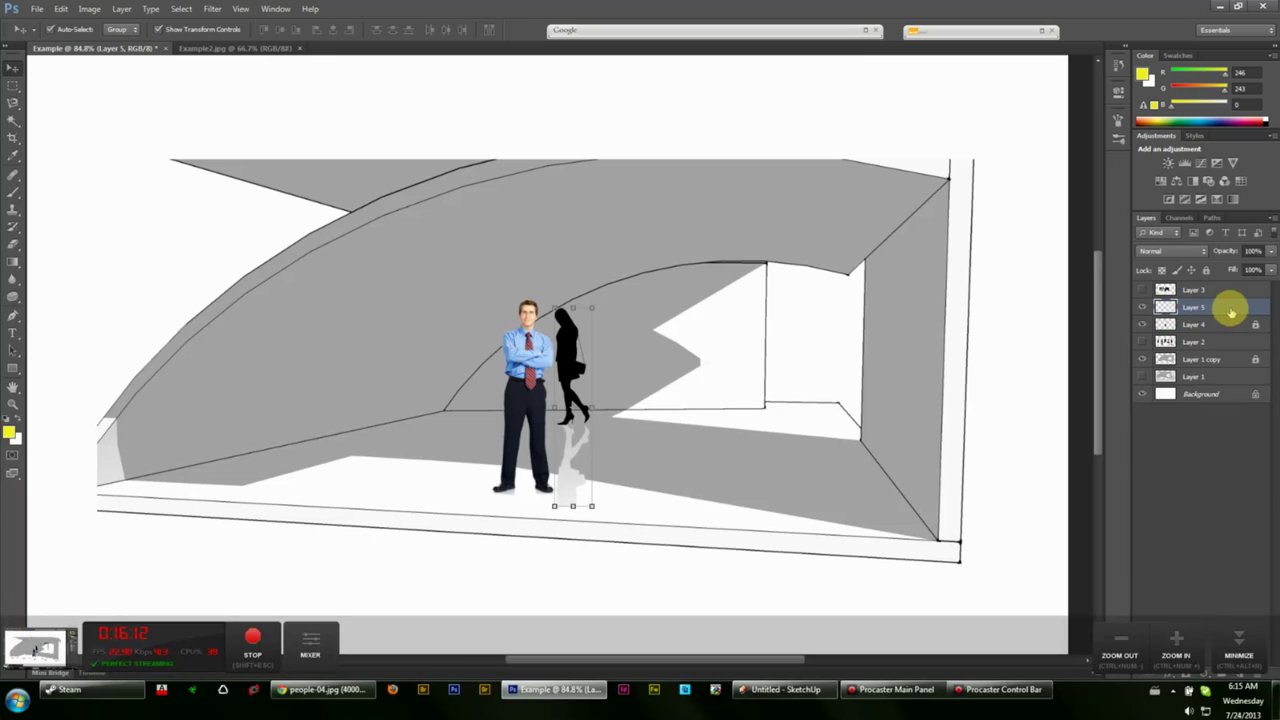
left_click_drag(1231, 312, 1232, 336)
mouse_move(540, 385)
left_mouse_down()
mouse_move(558, 402)
mouse_move(540, 398)
left_mouse_up()
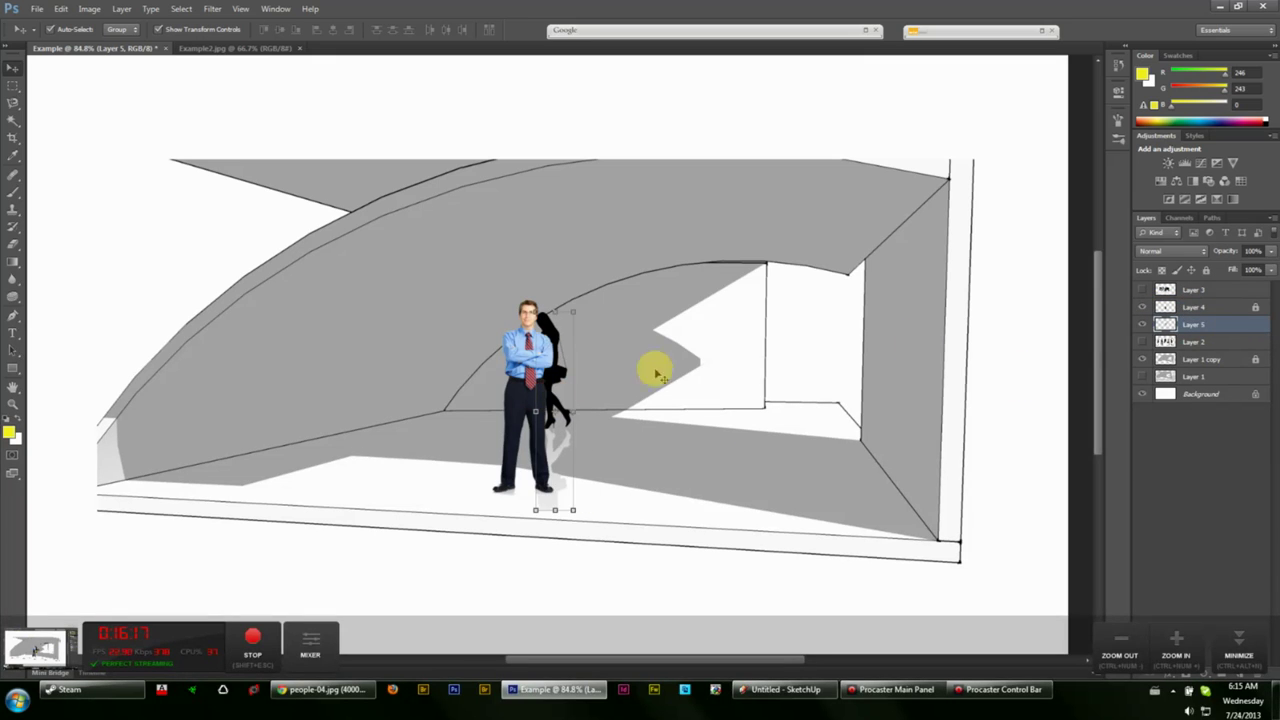
left_click(1212, 308)
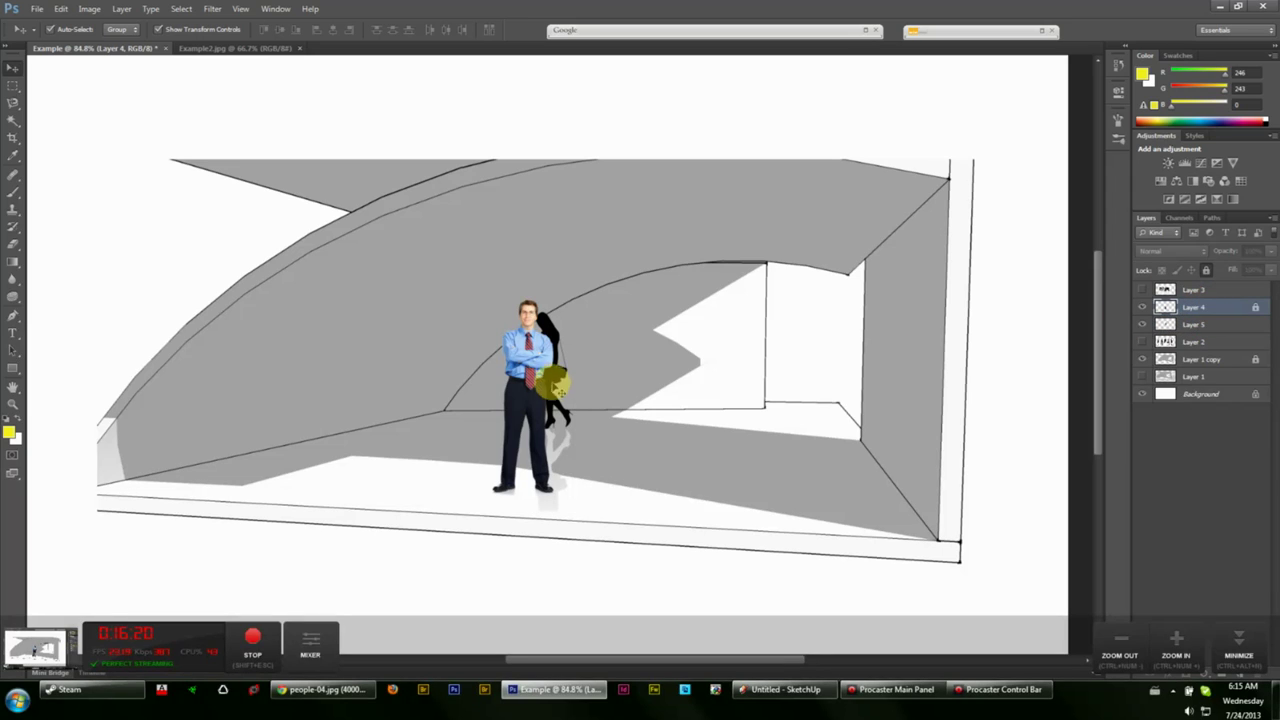
left_click(1234, 330)
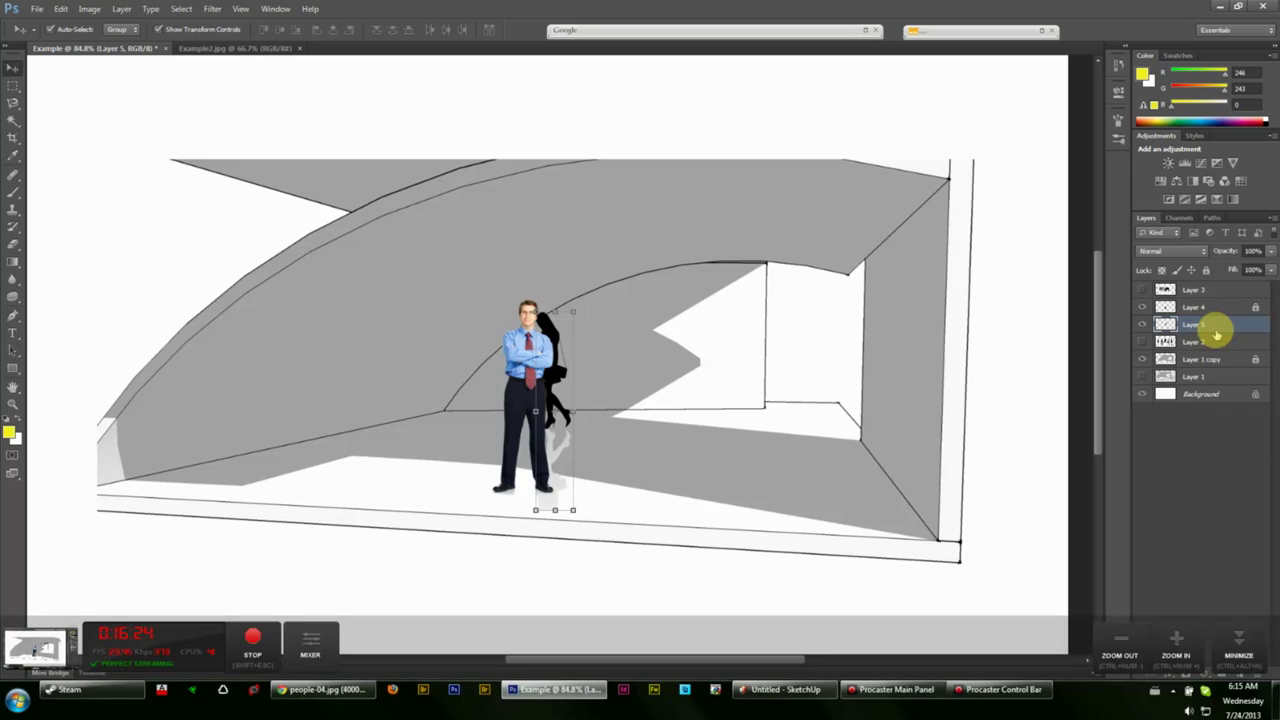
mouse_move(1217, 331)
left_mouse_down()
mouse_move(1214, 370)
mouse_move(1208, 322)
left_mouse_up()
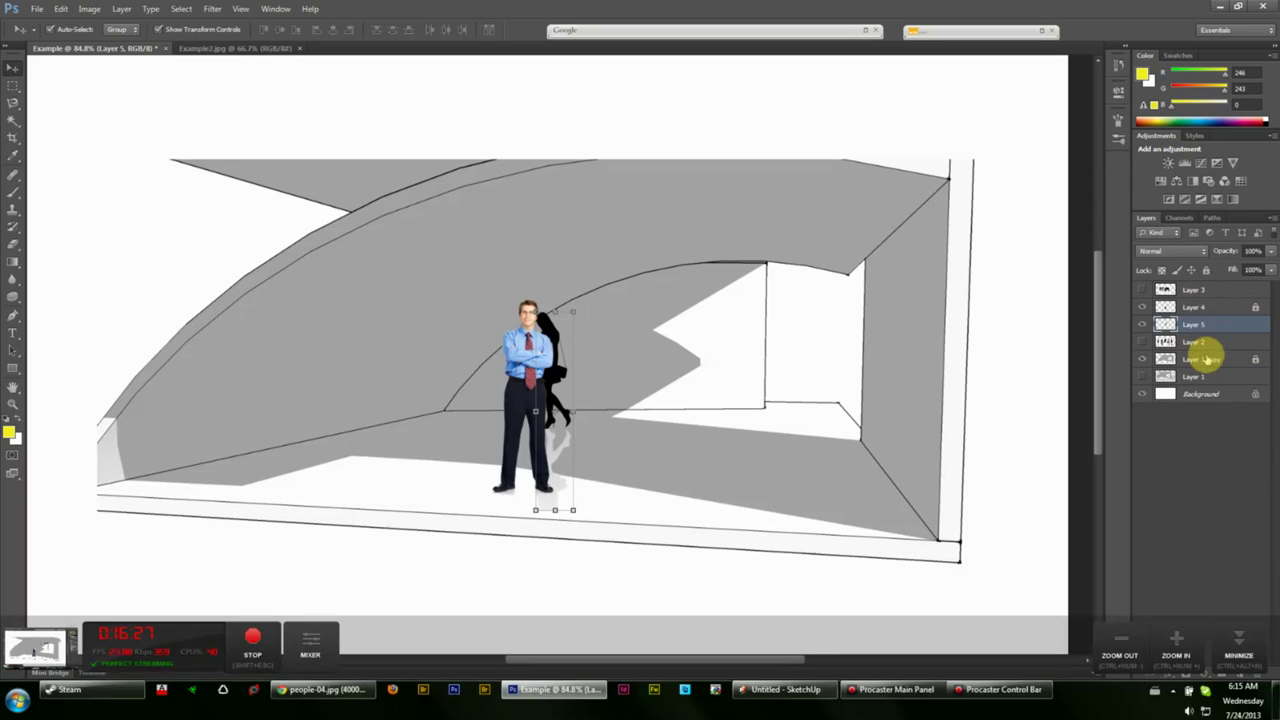
- Rename Layer 4 as Man, Layer 1 copy as Building and Layer 5 as Woman
left_click(1196, 310)
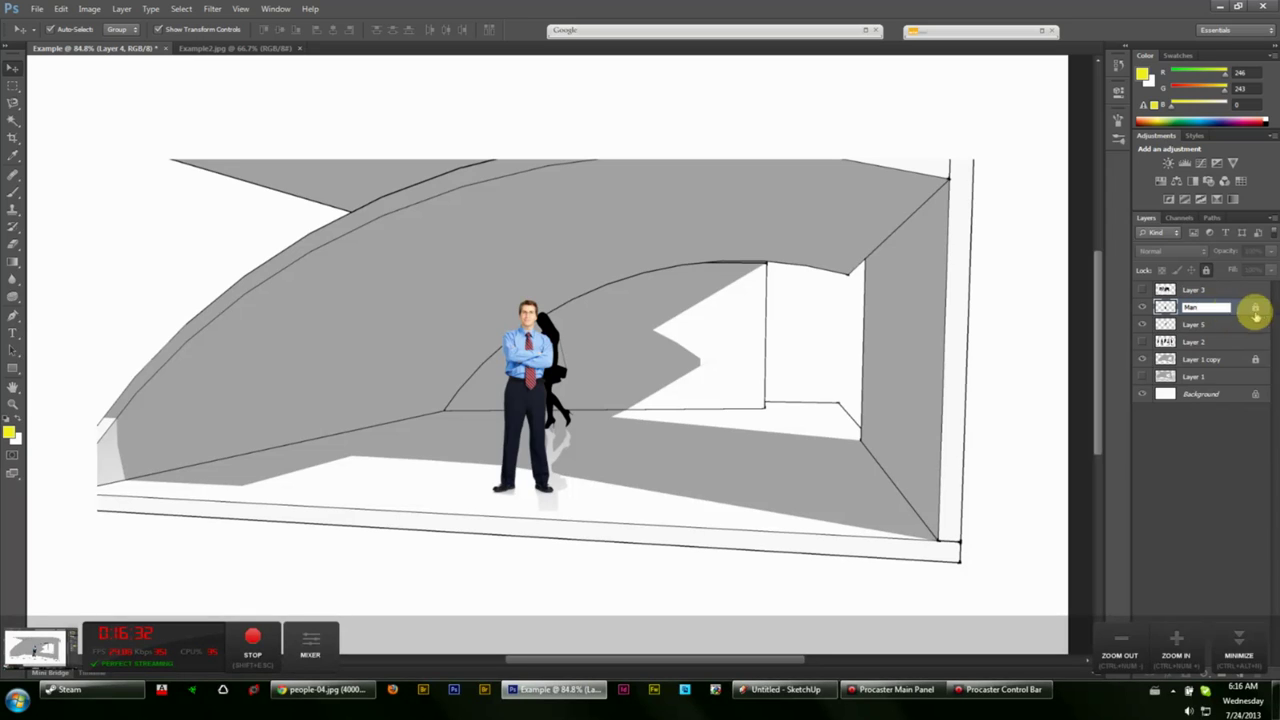
key("Return")
double_click(1207, 359)
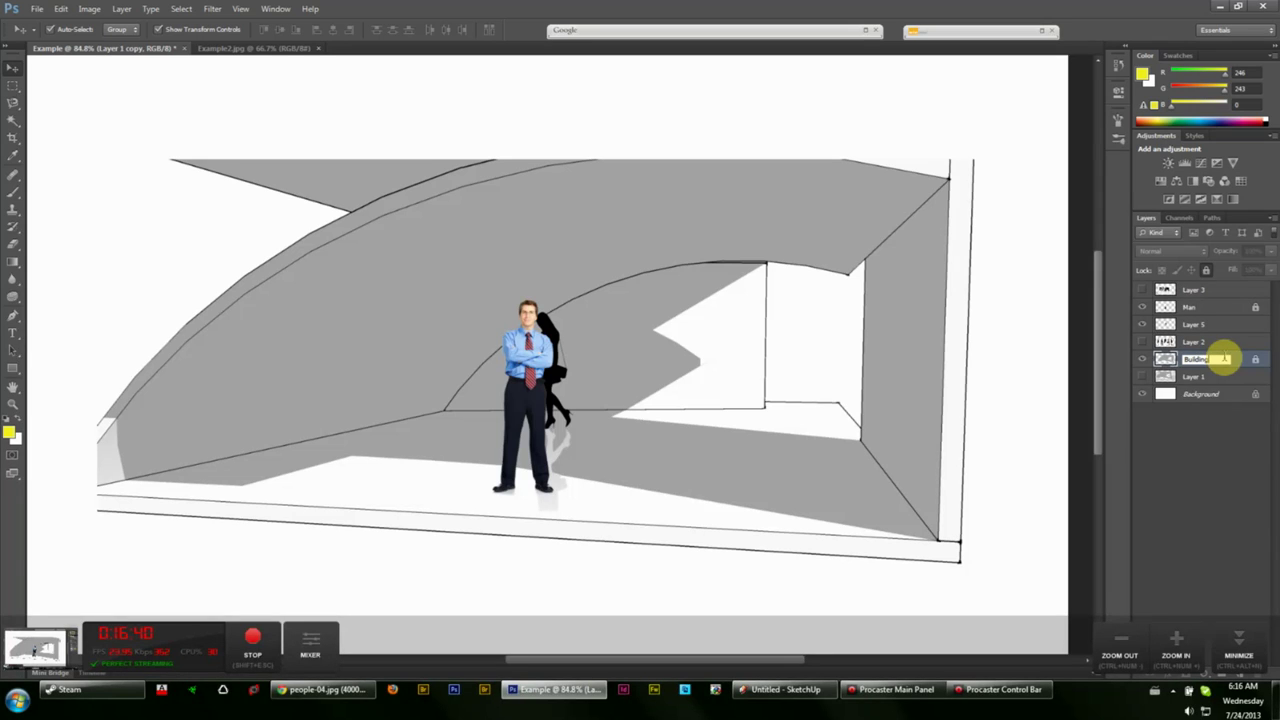
type("Building")
key("Return")
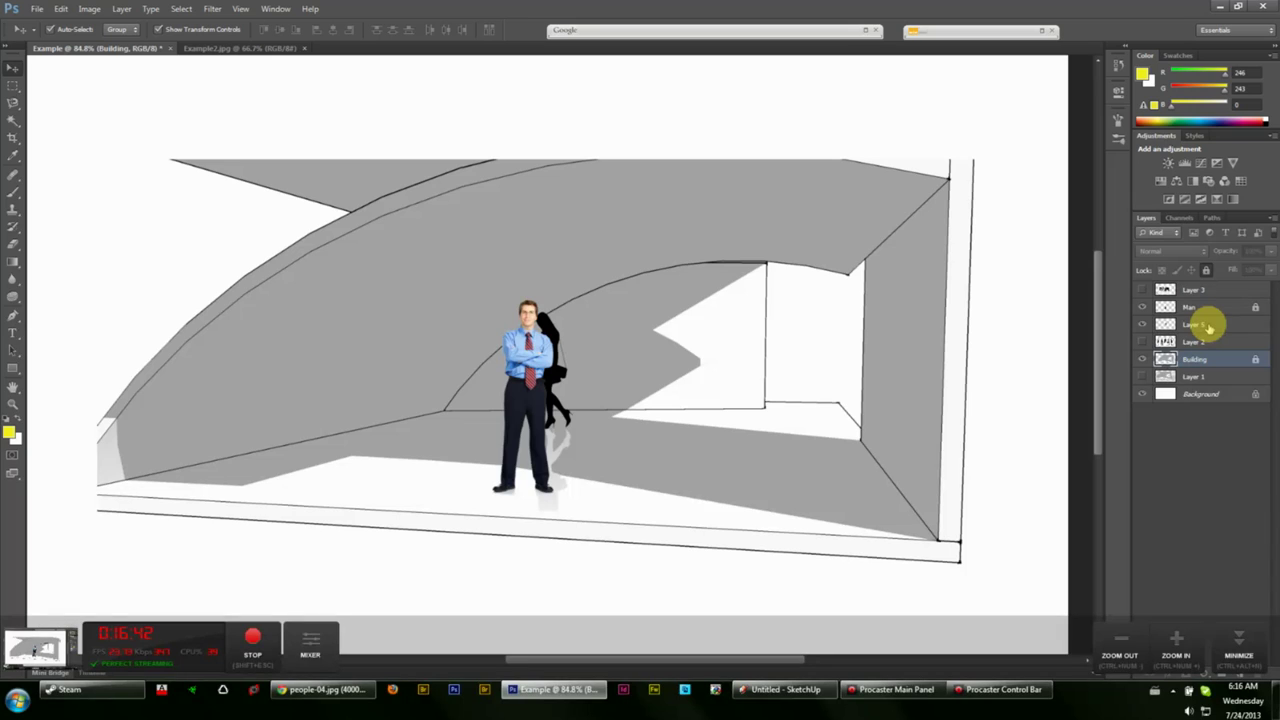
double_click(1200, 325)
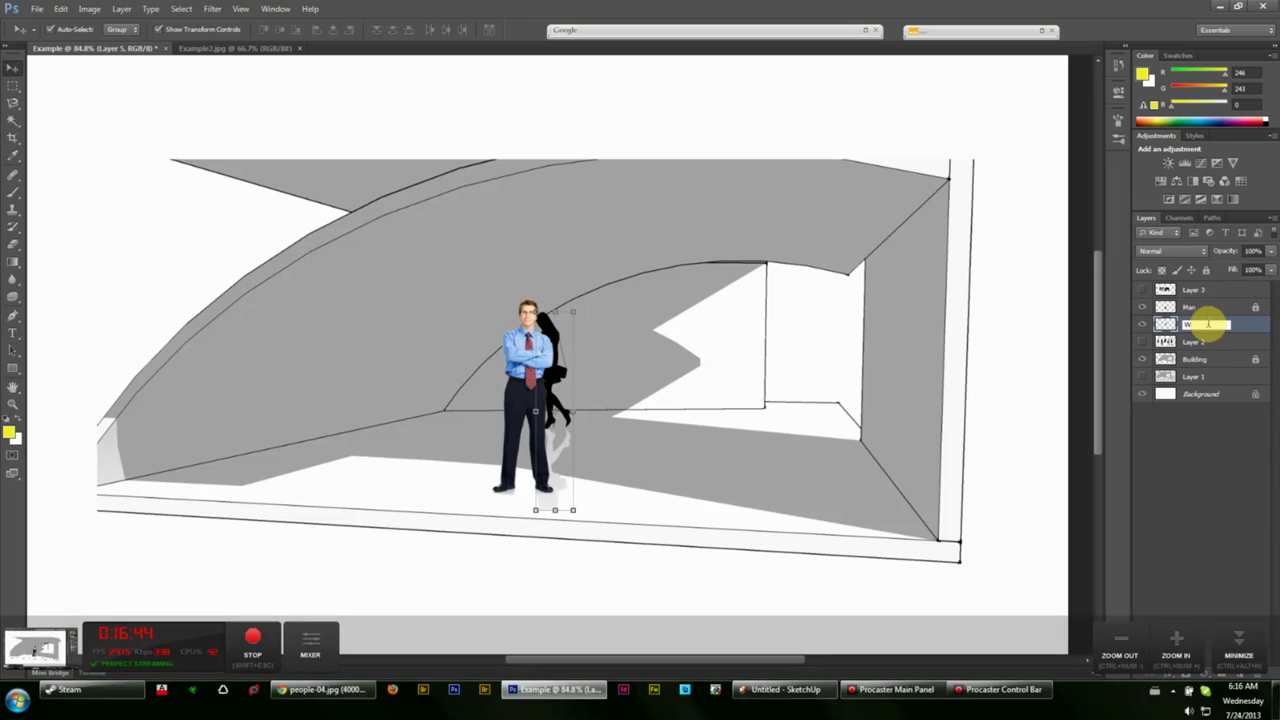
key("Return")
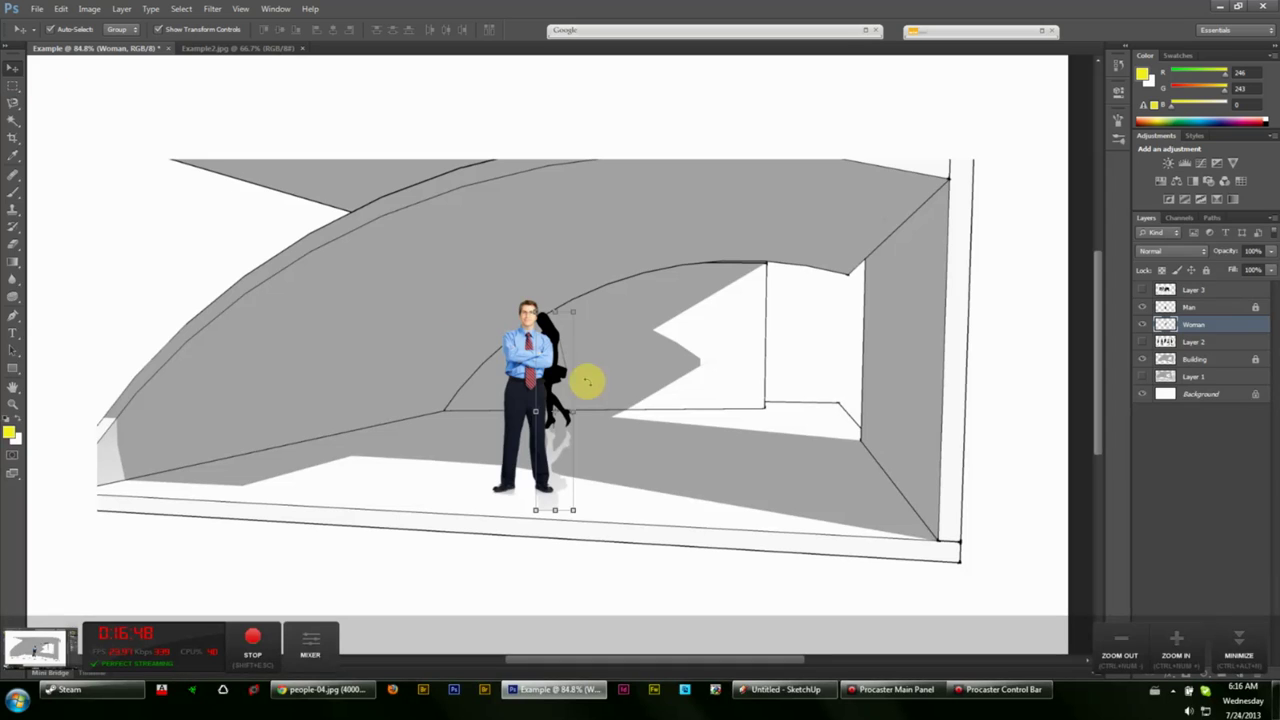
- Nudge the woman silhouette slightly down and away from the man's back so she still overlaps his shoulder, and apply the transformation
mouse_move(557, 372)
left_mouse_down()
mouse_move(535, 418)
mouse_move(563, 400)
mouse_move(562, 385)
left_mouse_up()
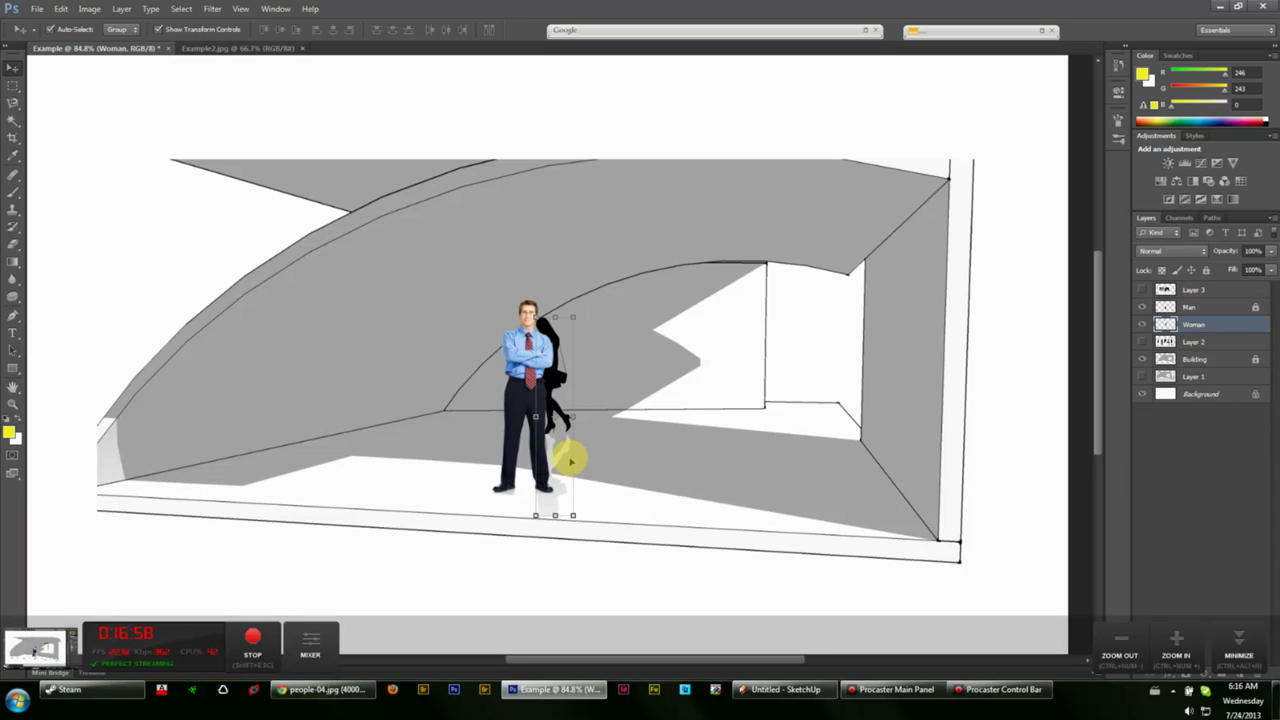
left_click_drag(569, 458, 574, 447)
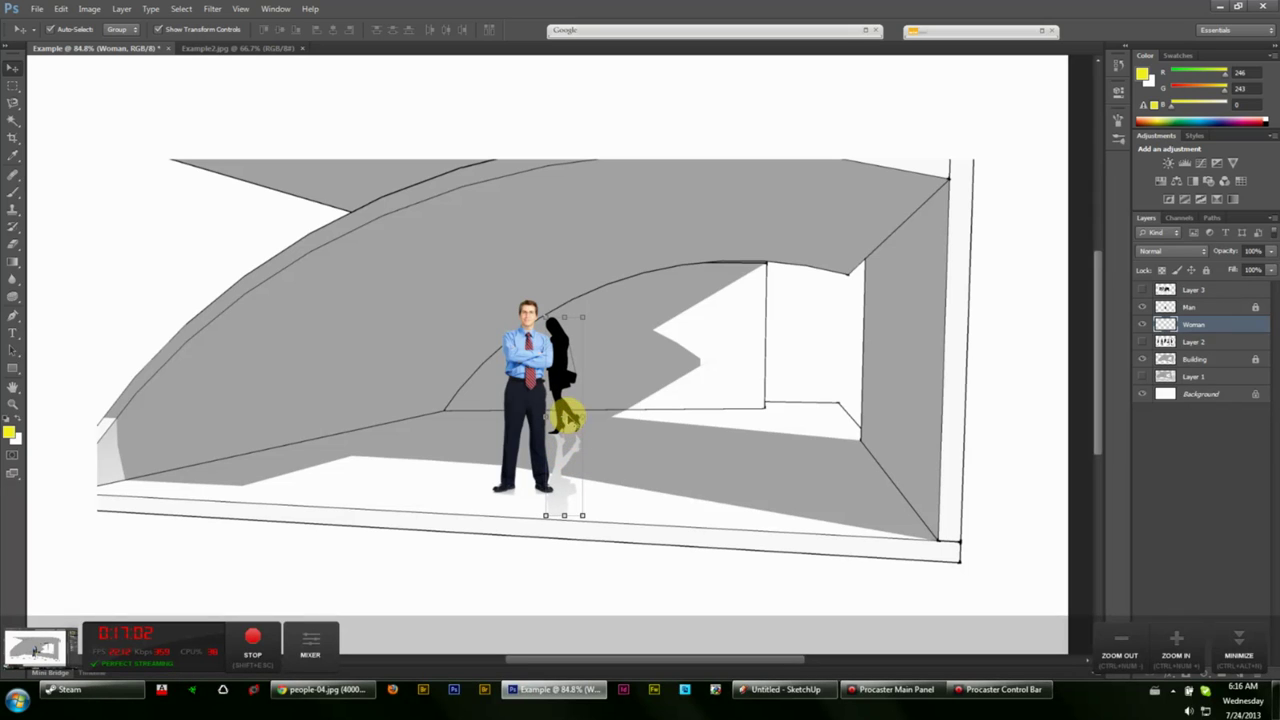
key("ctrl+t")
mouse_move(575, 393)
left_mouse_down()
mouse_move(590, 392)
mouse_move(594, 365)
mouse_move(583, 424)
mouse_move(576, 378)
left_mouse_up()
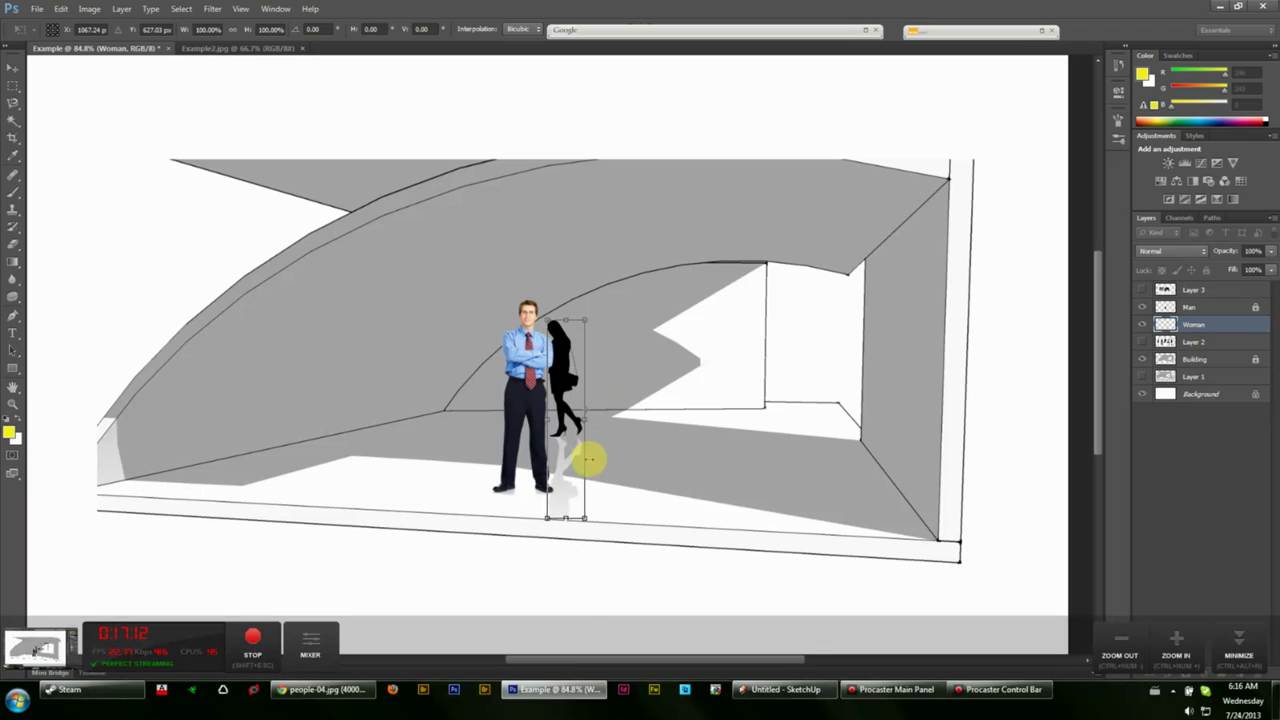
scroll(580, 551, "up", 5)
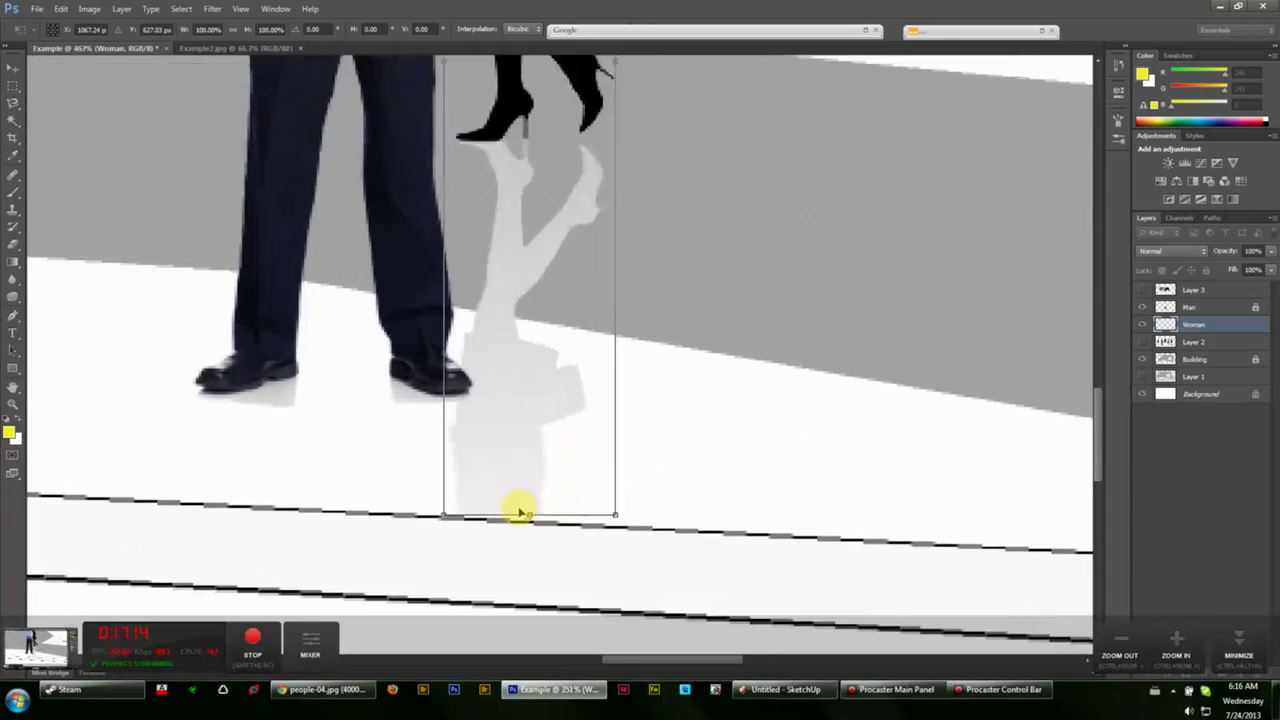
scroll(519, 512, "up", 1)
left_click_drag(523, 457, 528, 468)
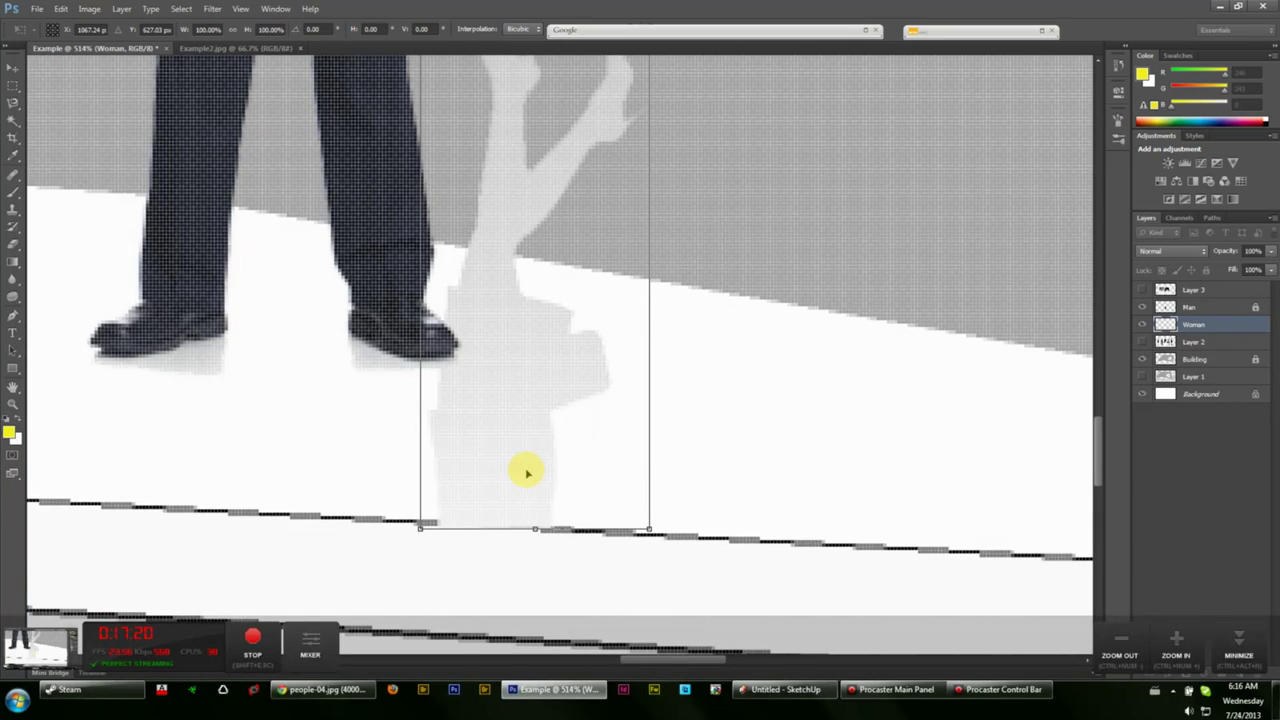
key("Return")
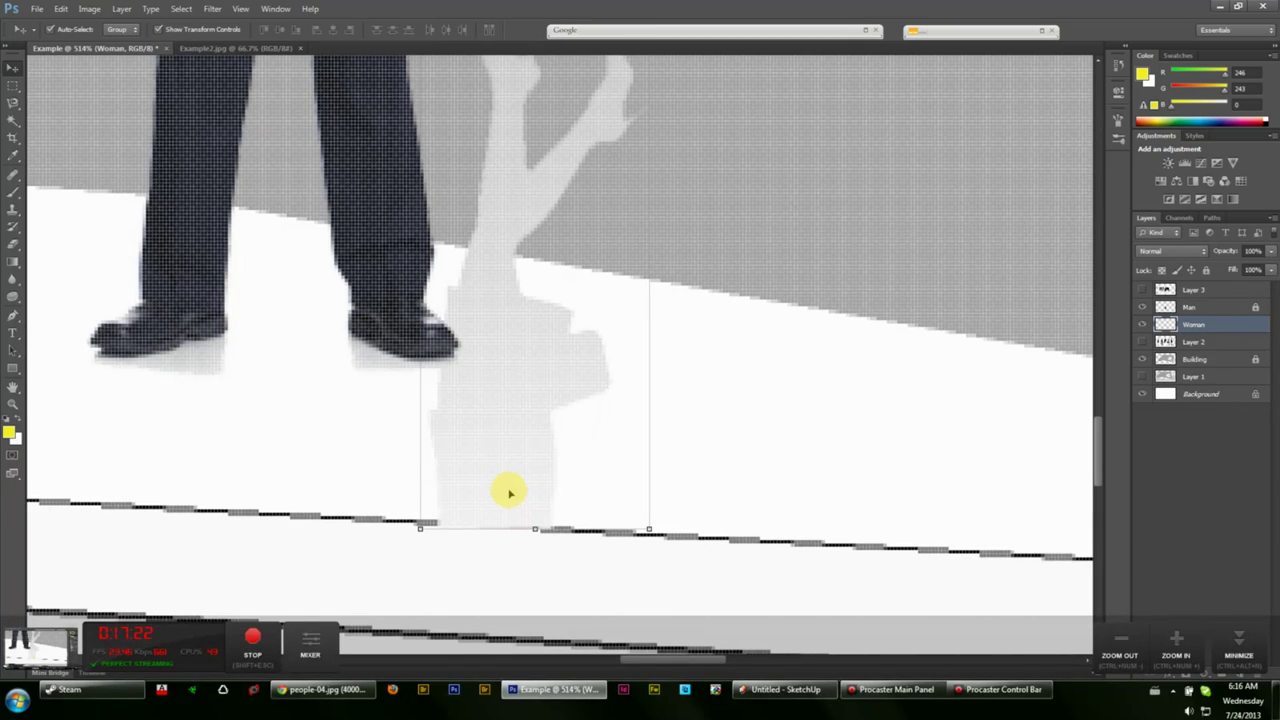
- Erase the bottom edge of the woman's reflection where it covers the floor's front edge line
left_click(14, 103)
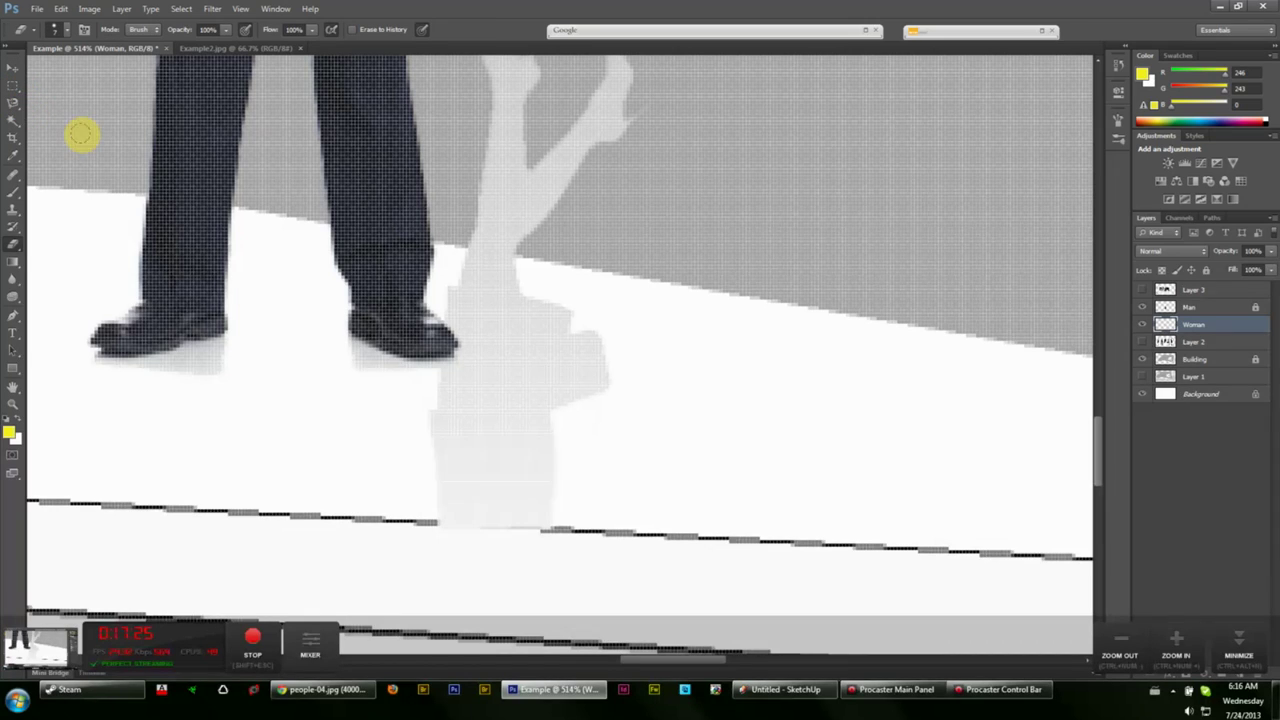
left_click(17, 243)
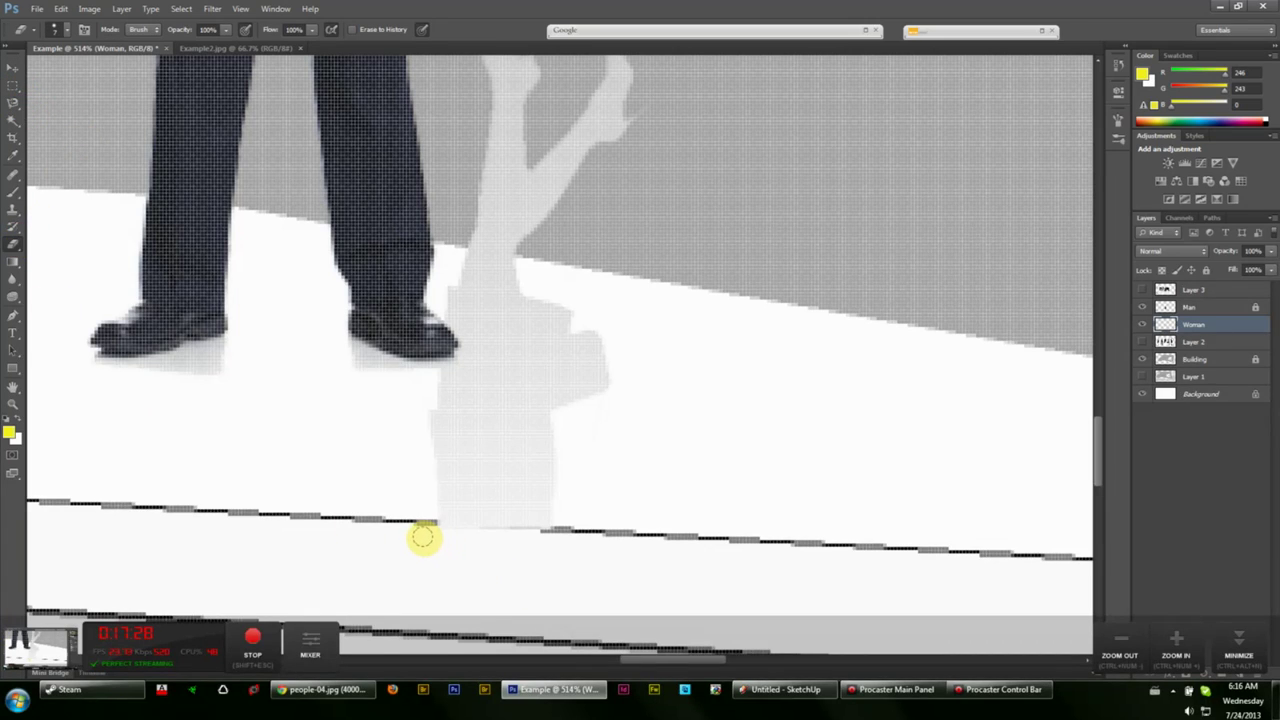
left_click_drag(437, 533, 530, 540)
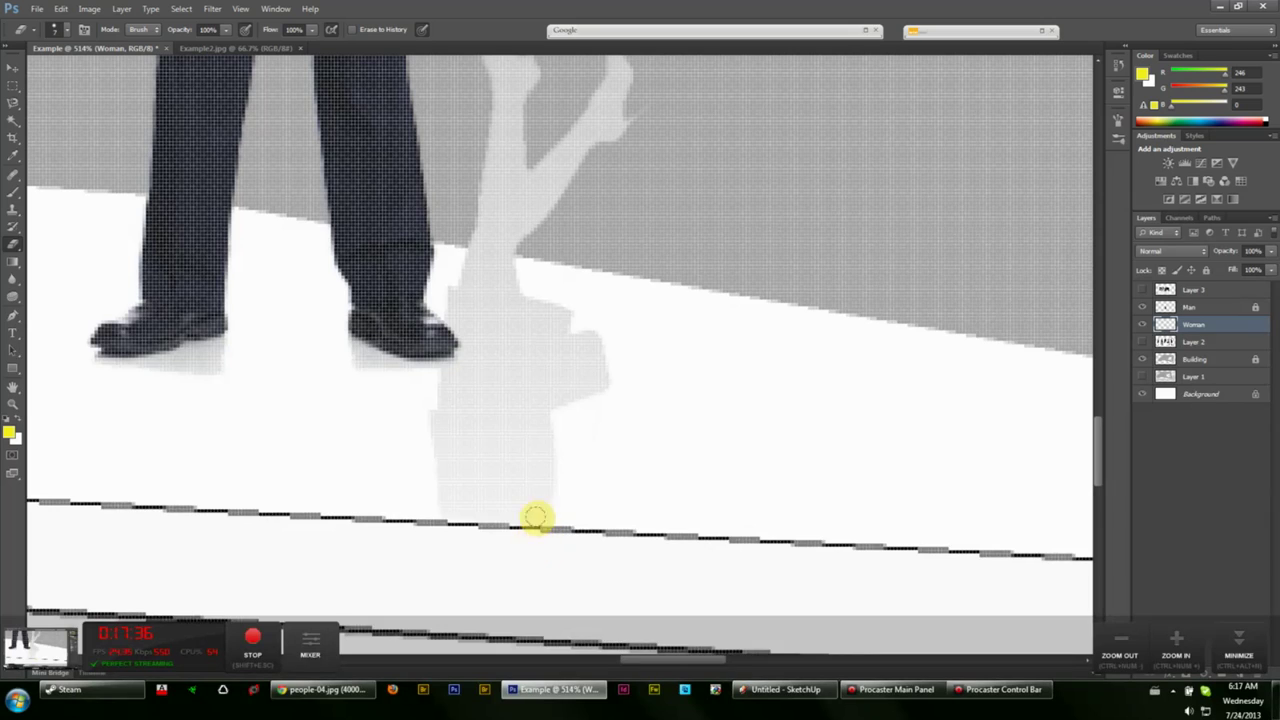
scroll(535, 517, "down", 5)
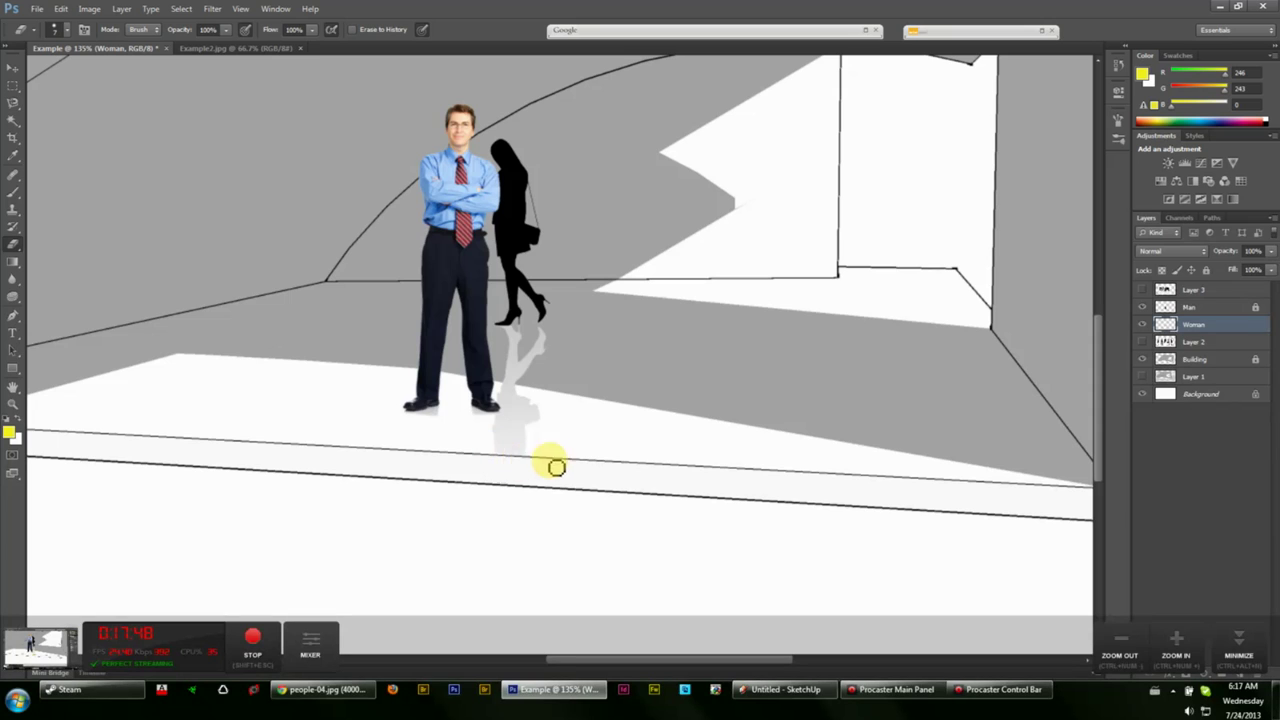
- Lock the Woman layer completely, as the Man and Building layers already are
left_click(12, 68)
key("ctrl+minus")
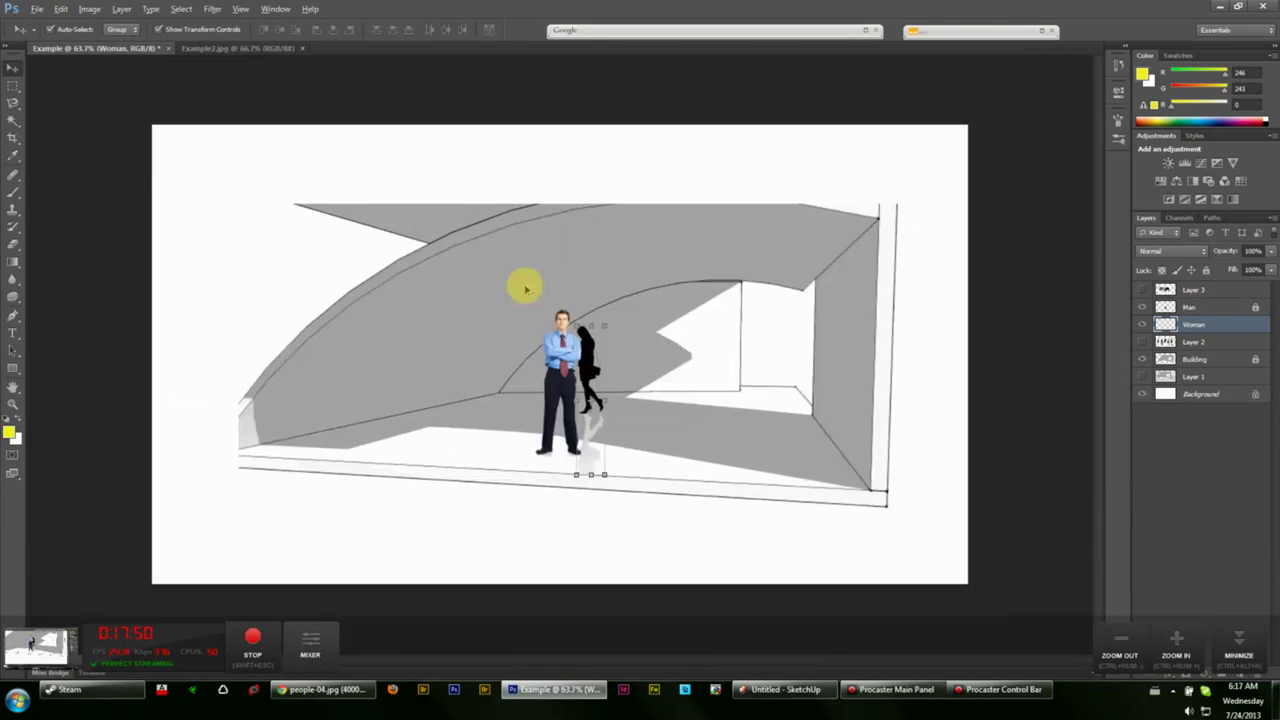
scroll(580, 366, "up", 3)
scroll(580, 366, "down", 3)
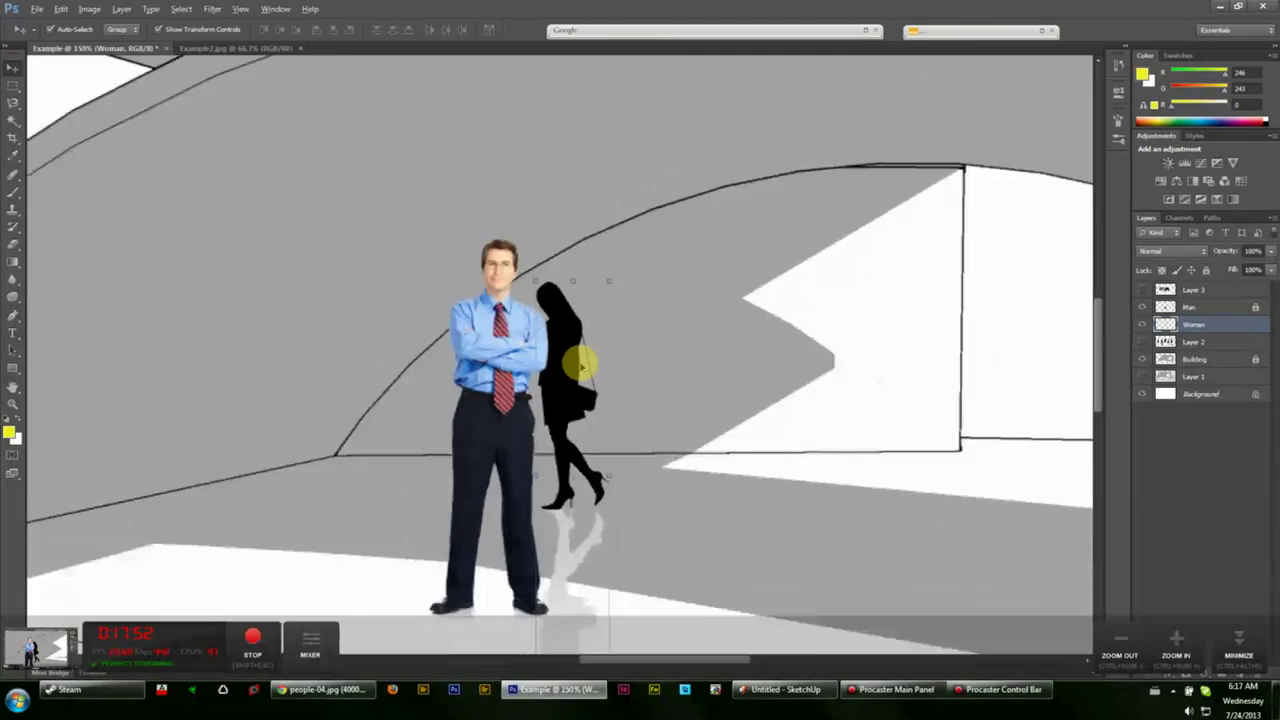
left_click(522, 345)
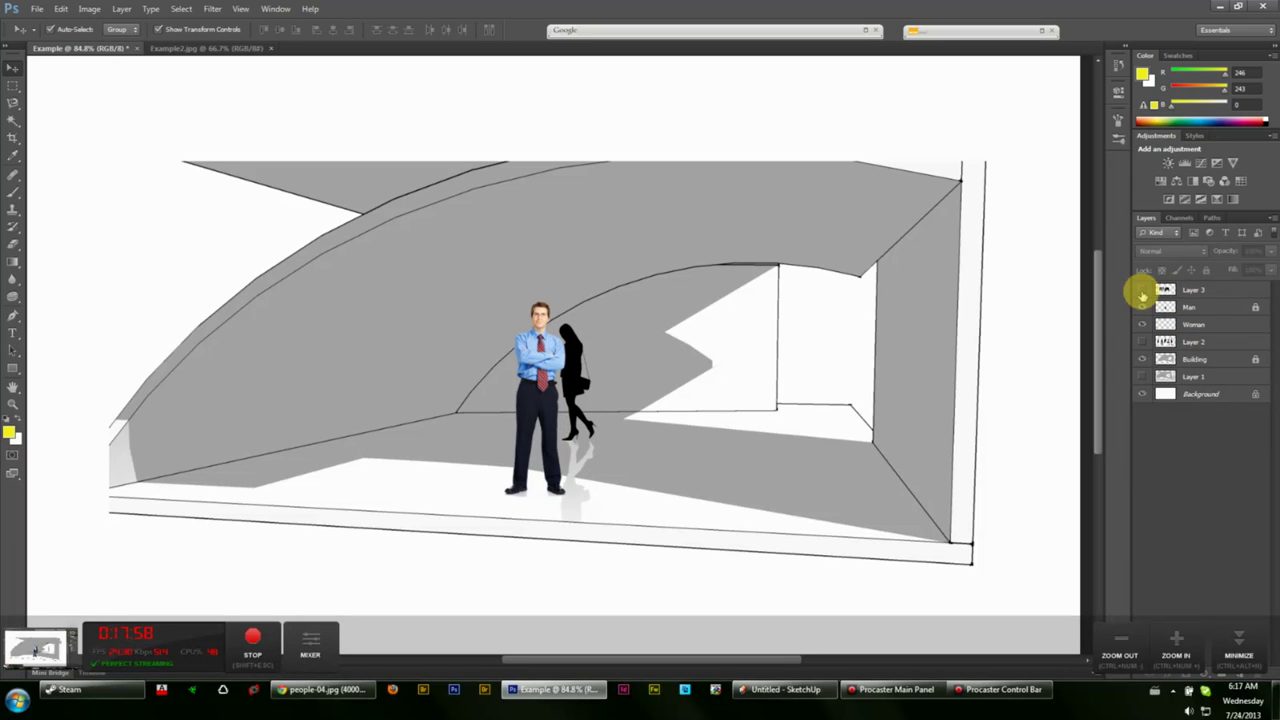
left_click(1207, 325)
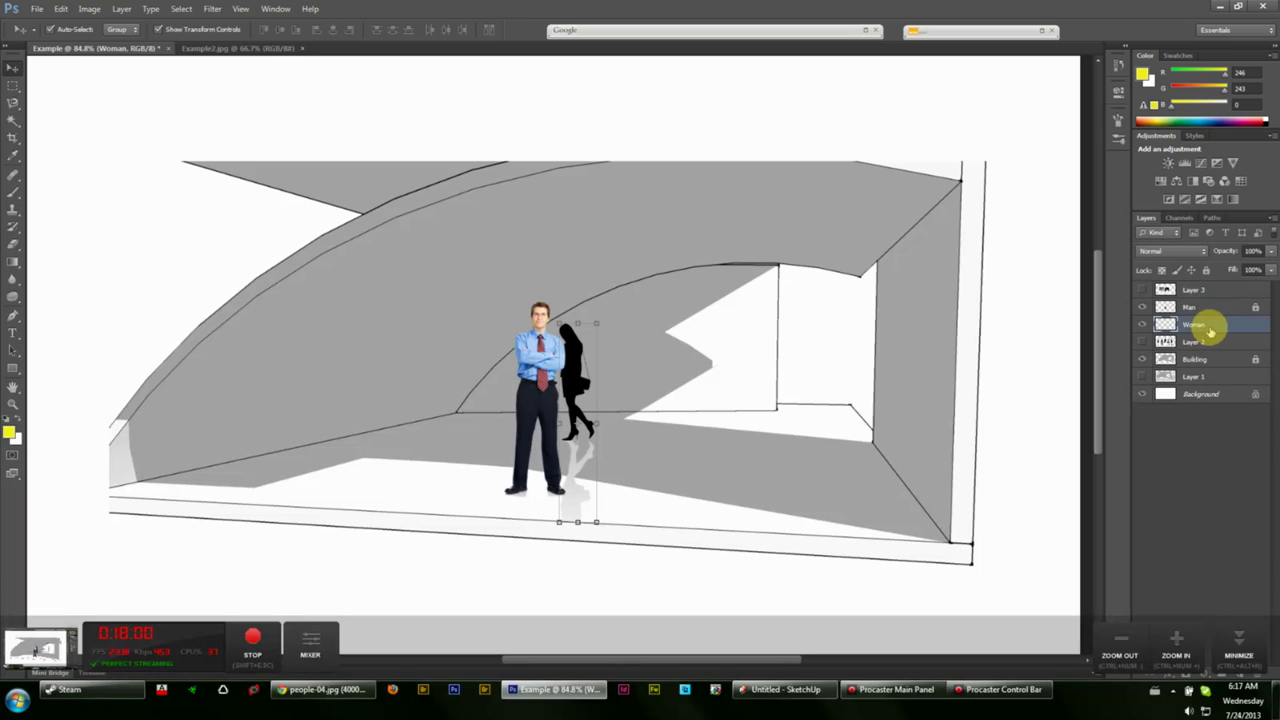
left_click(1206, 271)
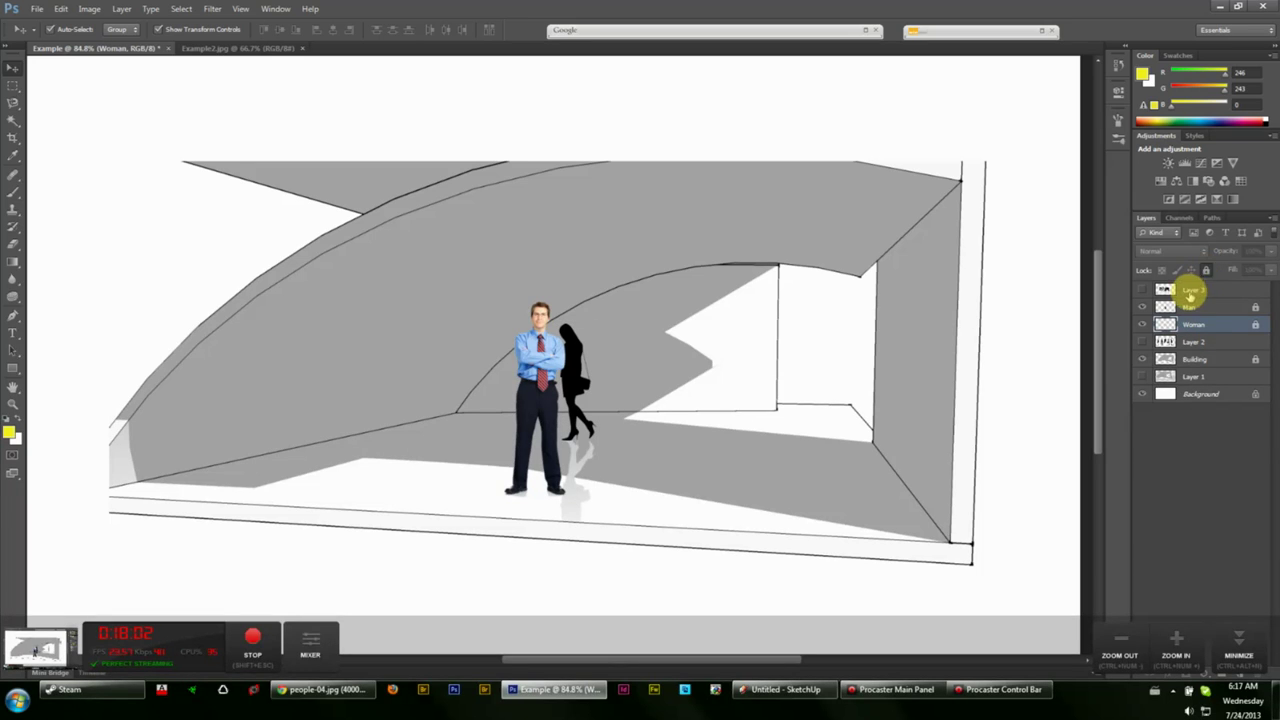
- Reorder the layers so Building sits directly below Woman, with the hidden Layer 2 and Layer 3 beneath it above Layer 1
left_click_drag(1207, 350, 1211, 324)
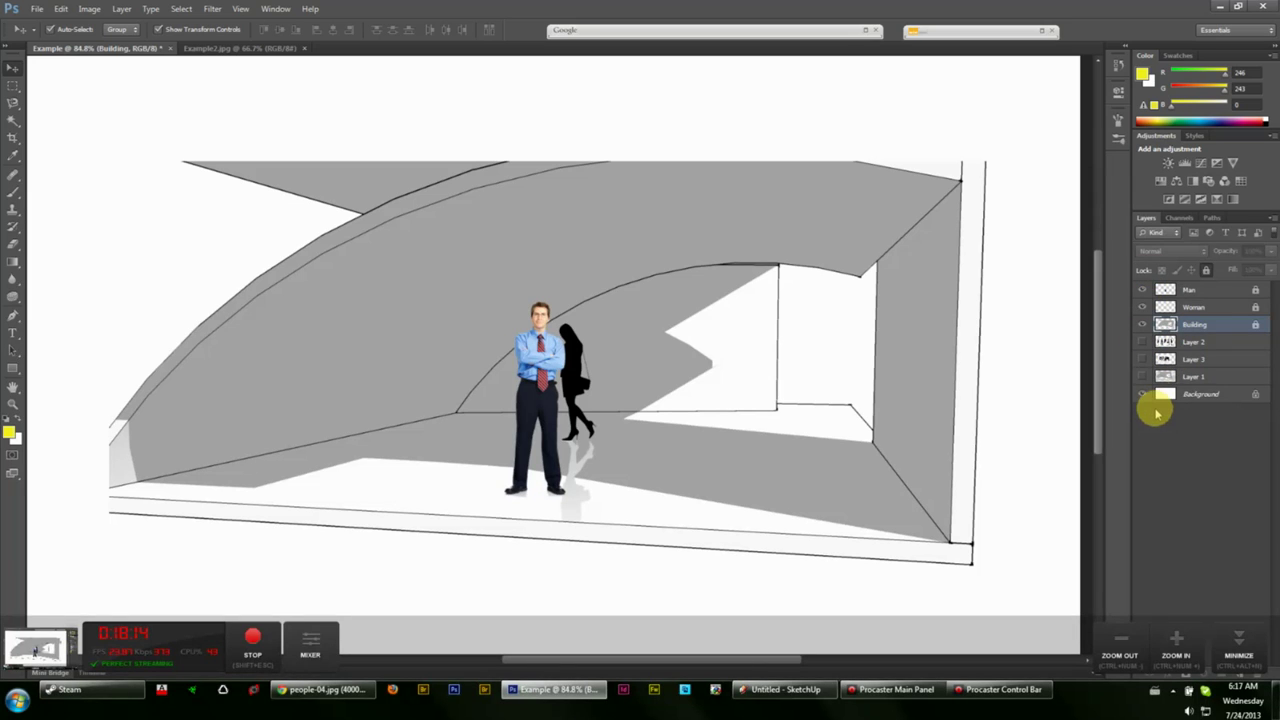
left_click(1142, 376)
left_click(1142, 376)
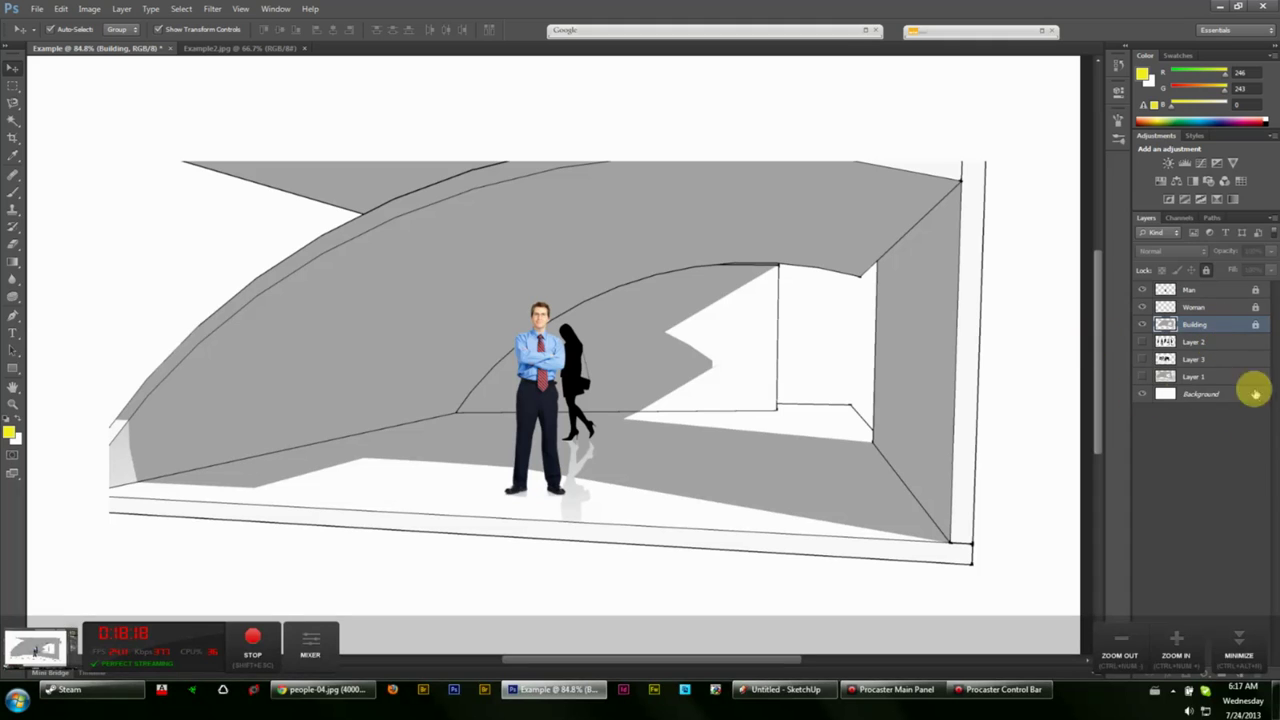
scroll(333, 227, "down", 1)
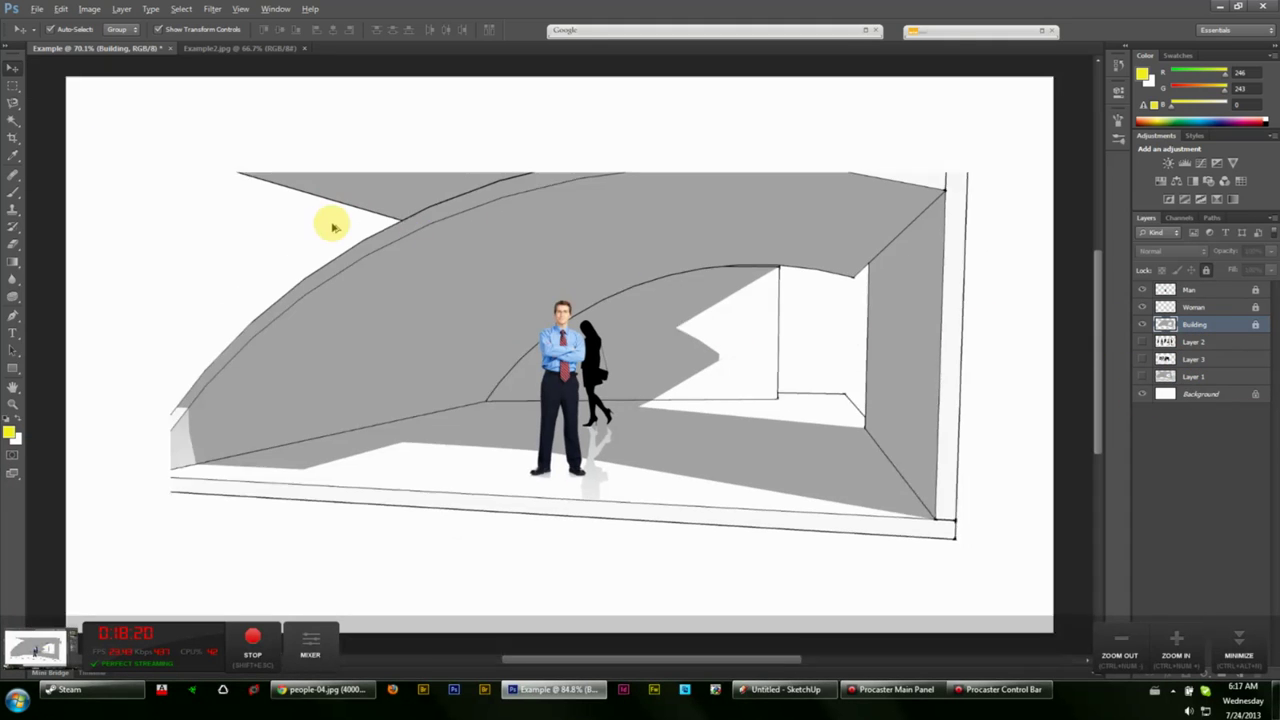
- Save a JPEG copy of the document to the Desktop under the file name Finalexample
left_click(36, 9)
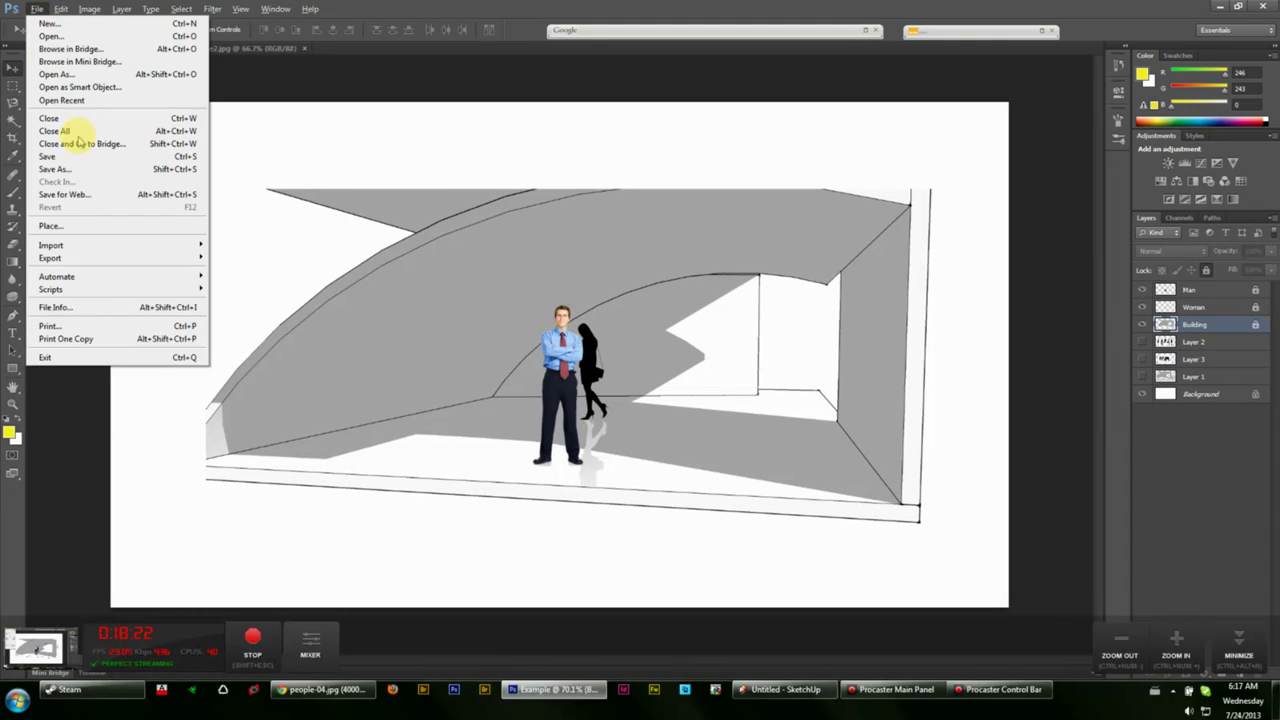
left_click(86, 168)
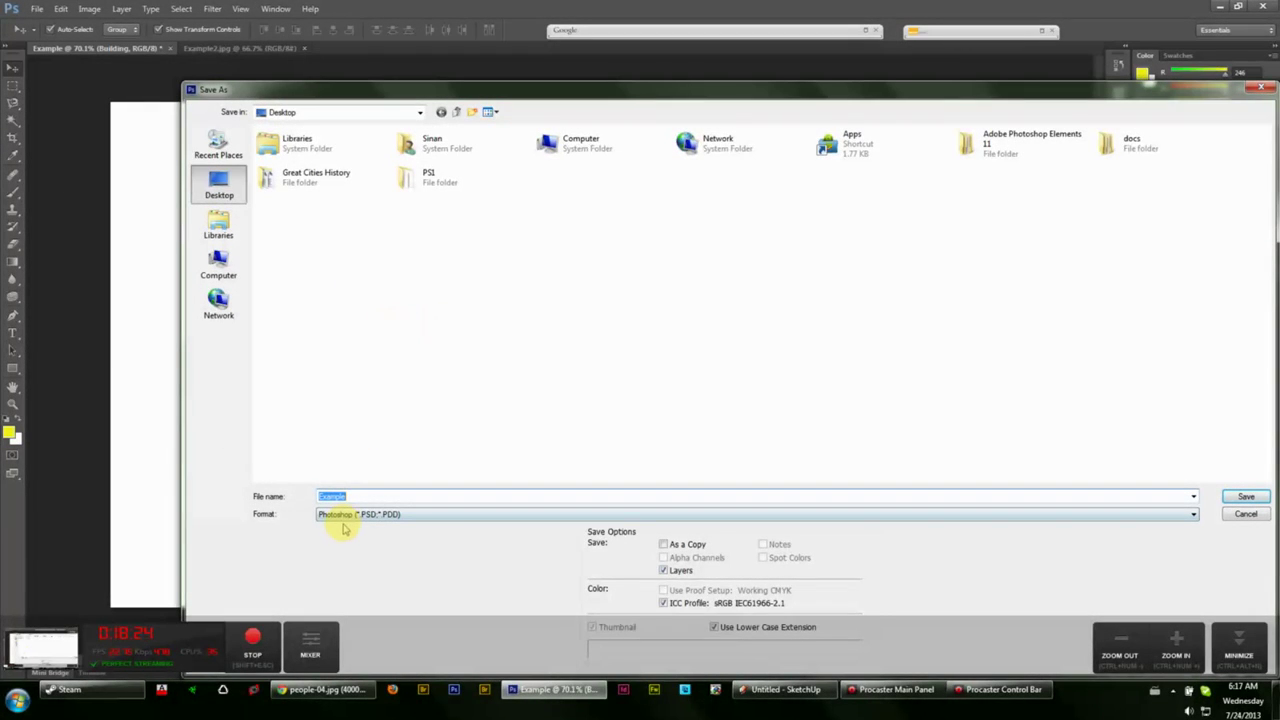
left_click(348, 518)
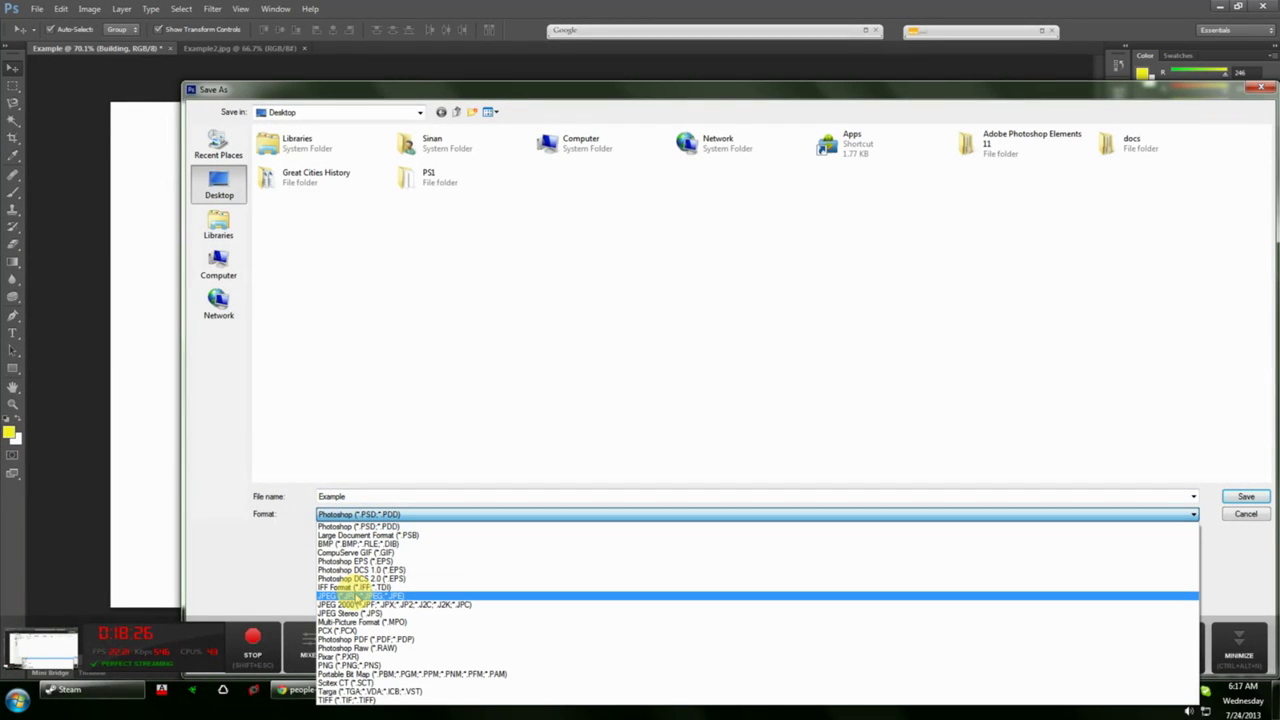
left_click(357, 596)
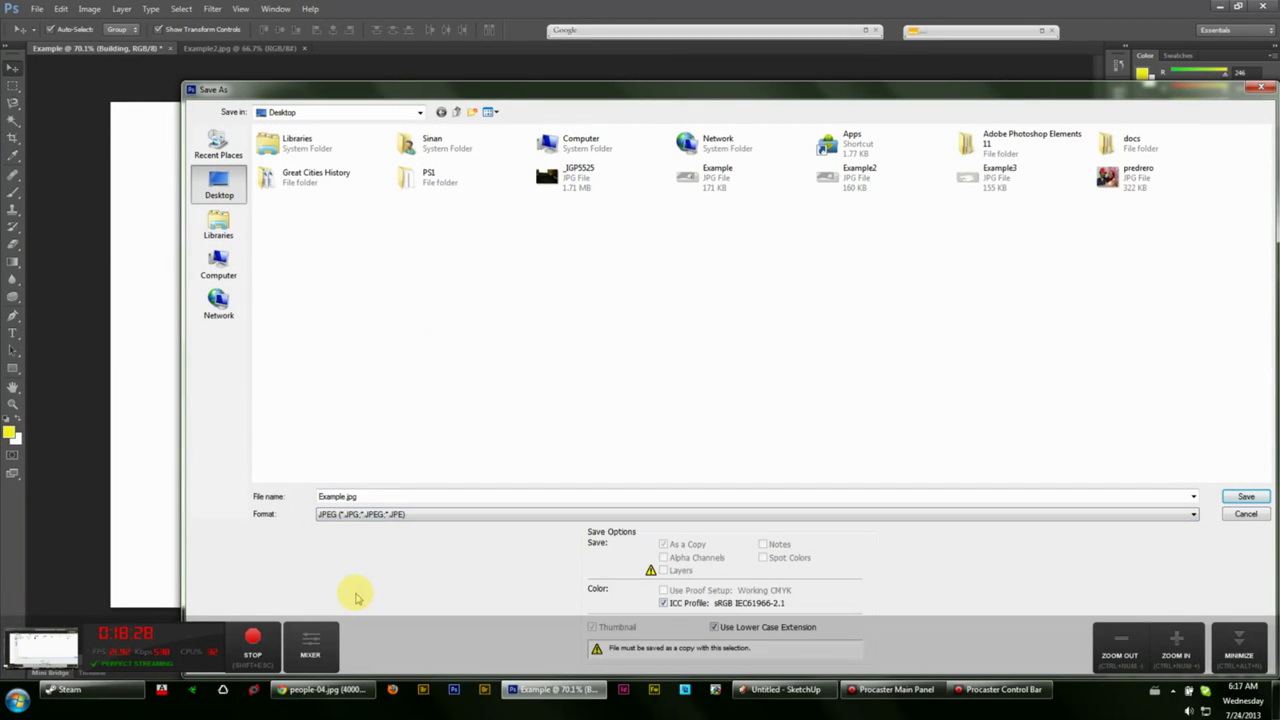
double_click(383, 496)
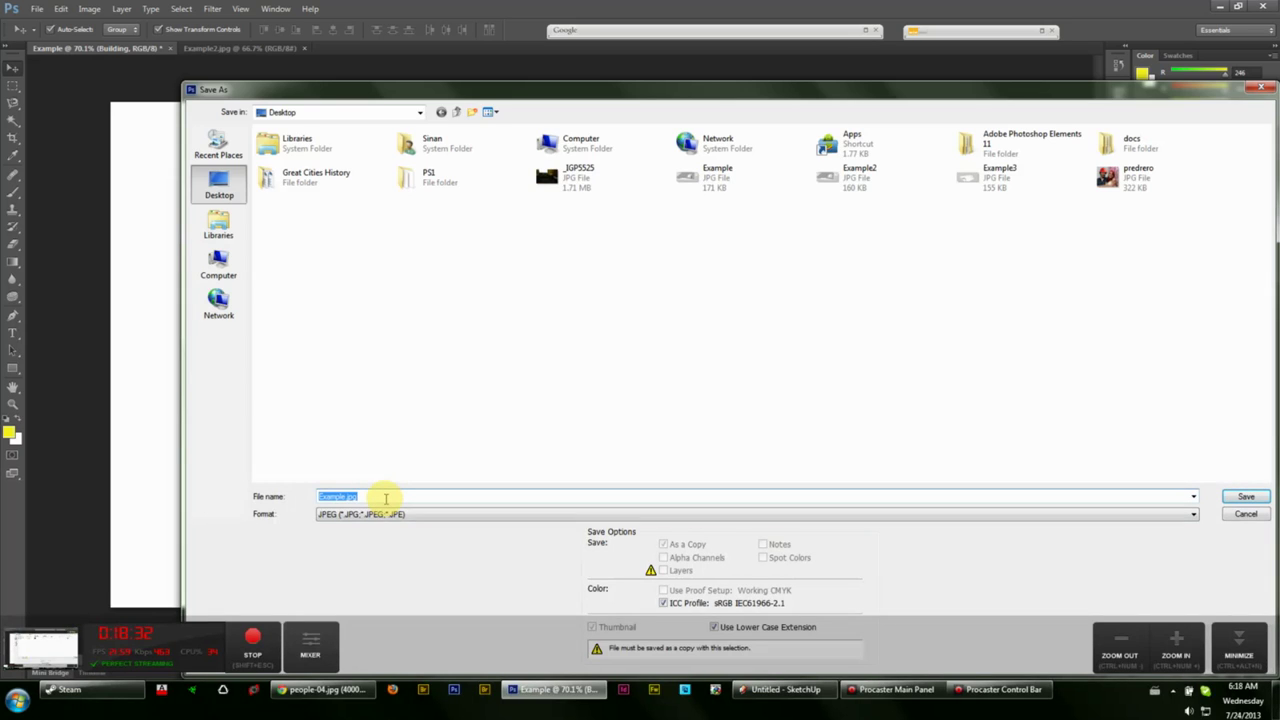
type("Examp")
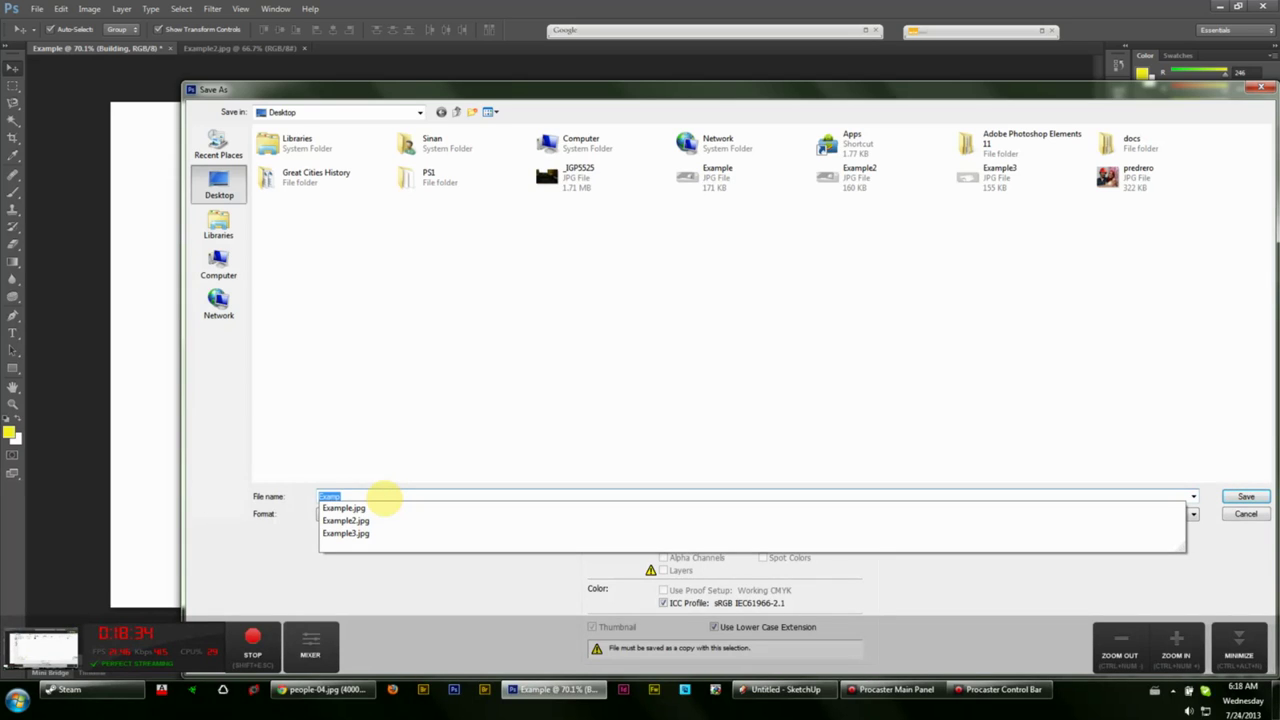
type("Finale")
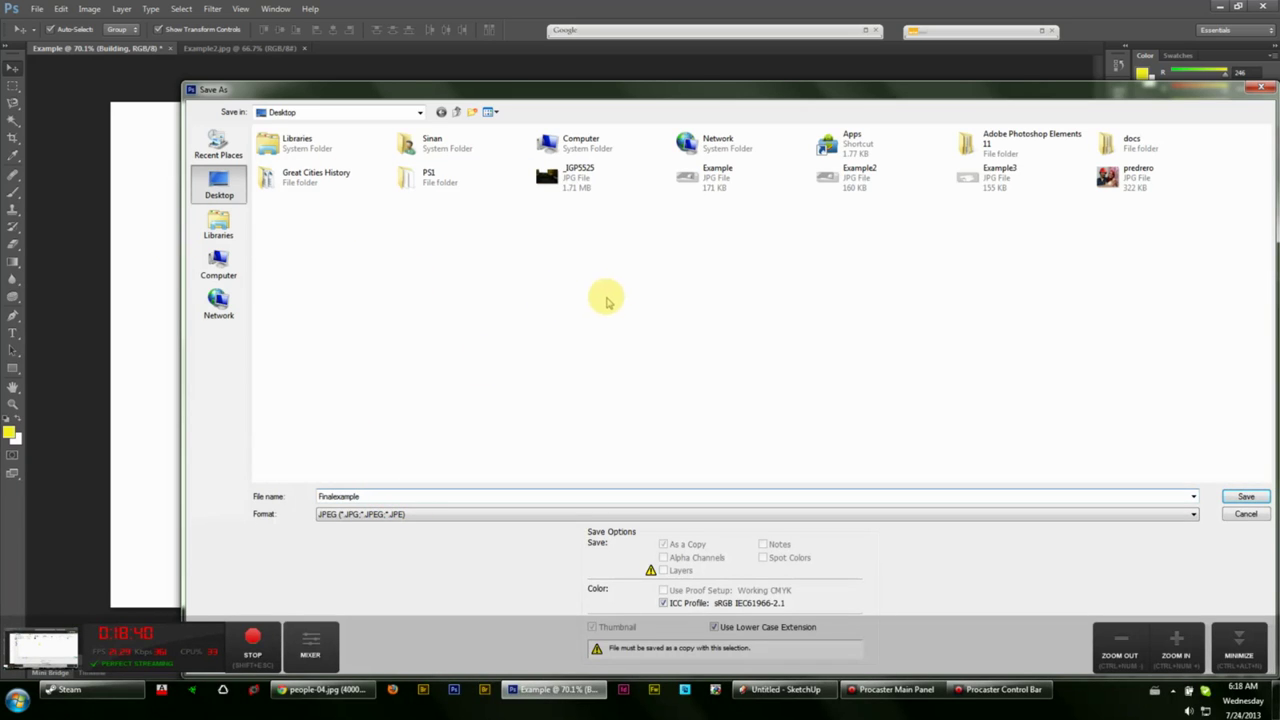
left_click(1245, 497)
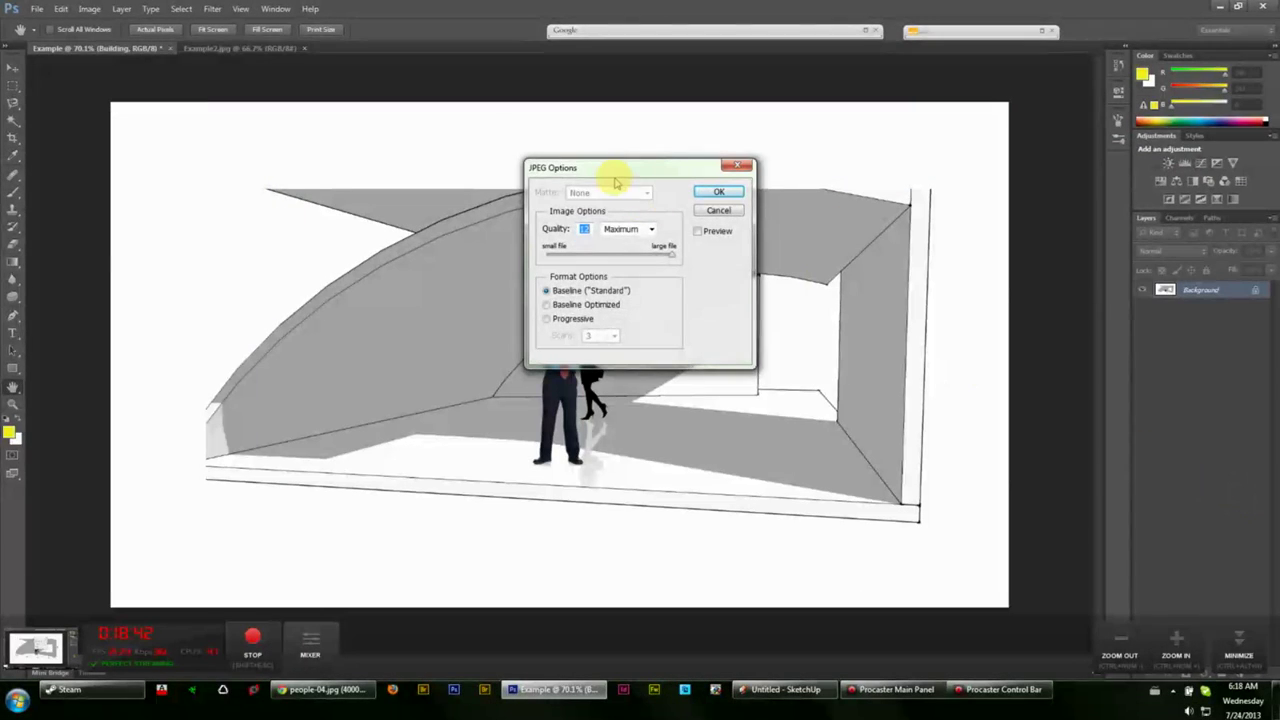
- Set the JPEG quality to 12 (Maximum) with the Baseline (Standard) format and confirm the export
left_click_drag(571, 171, 505, 161)
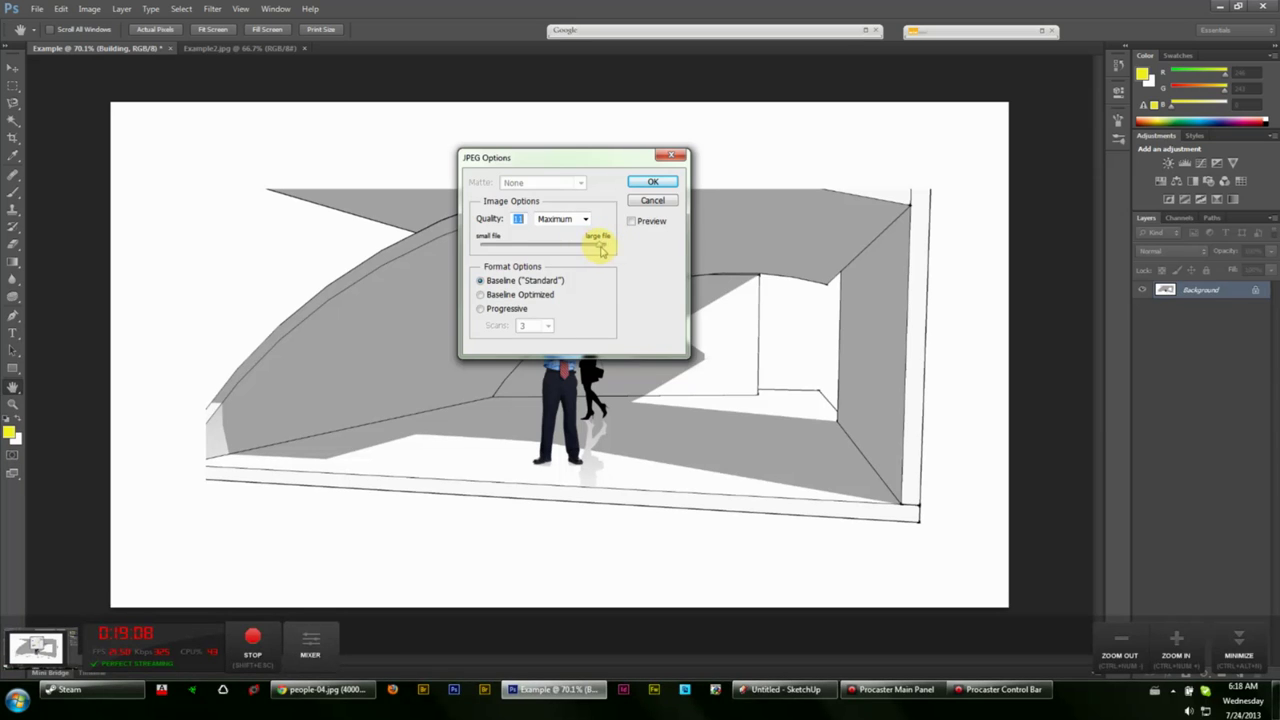
left_click(585, 219)
left_click(586, 219)
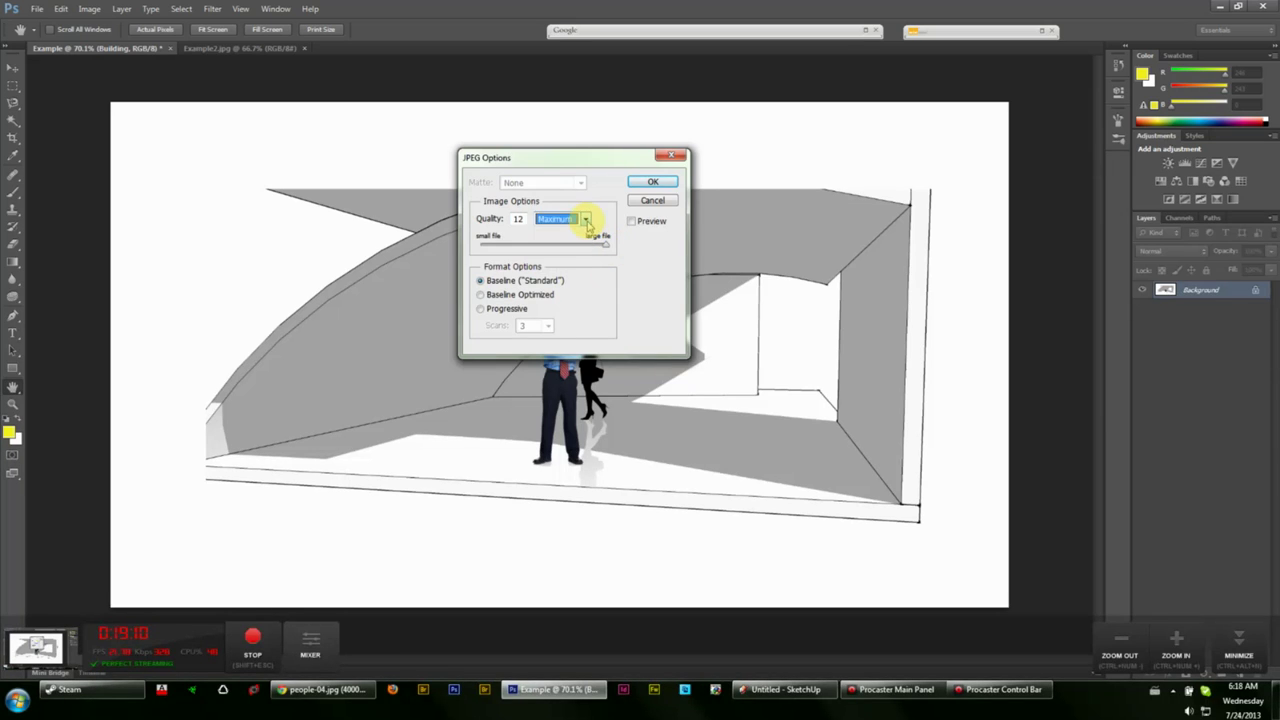
left_click(586, 219)
left_click(586, 219)
left_click(586, 219)
left_click(586, 219)
left_click(645, 186)
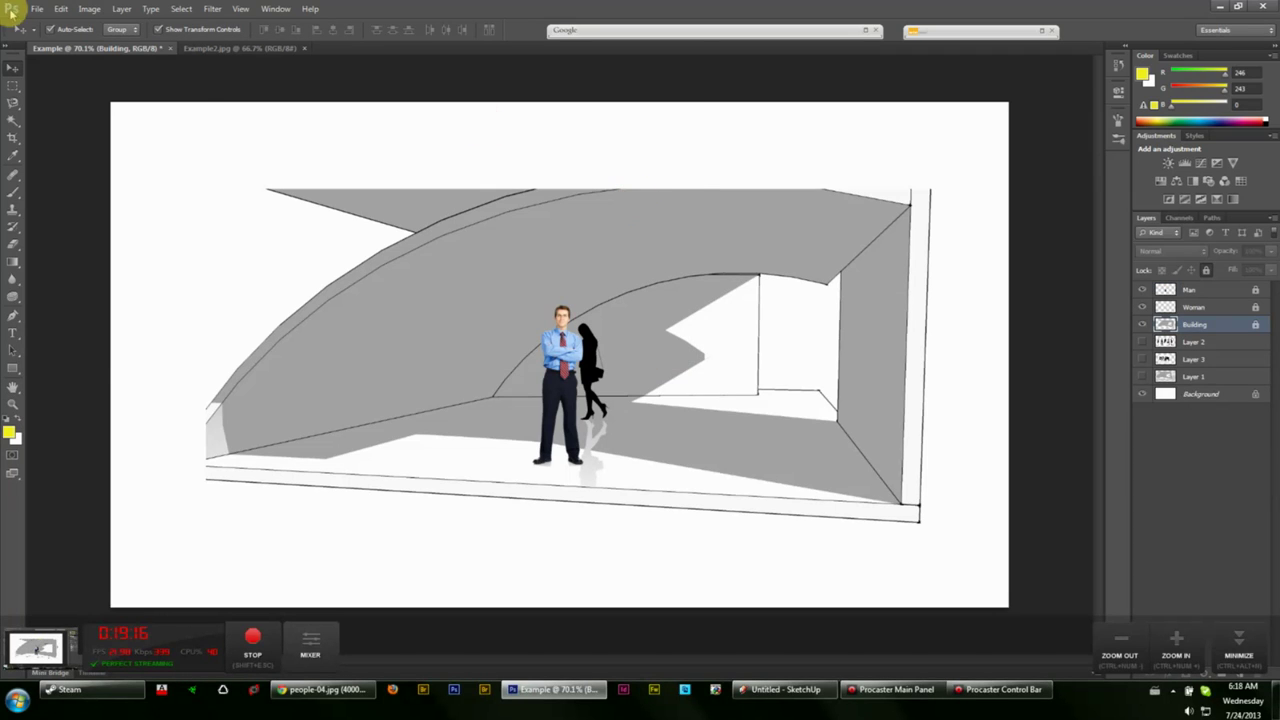
- Save a second JPEG copy of the document to the Desktop under the file name Minimunquality
left_click(37, 10)
left_click(86, 169)
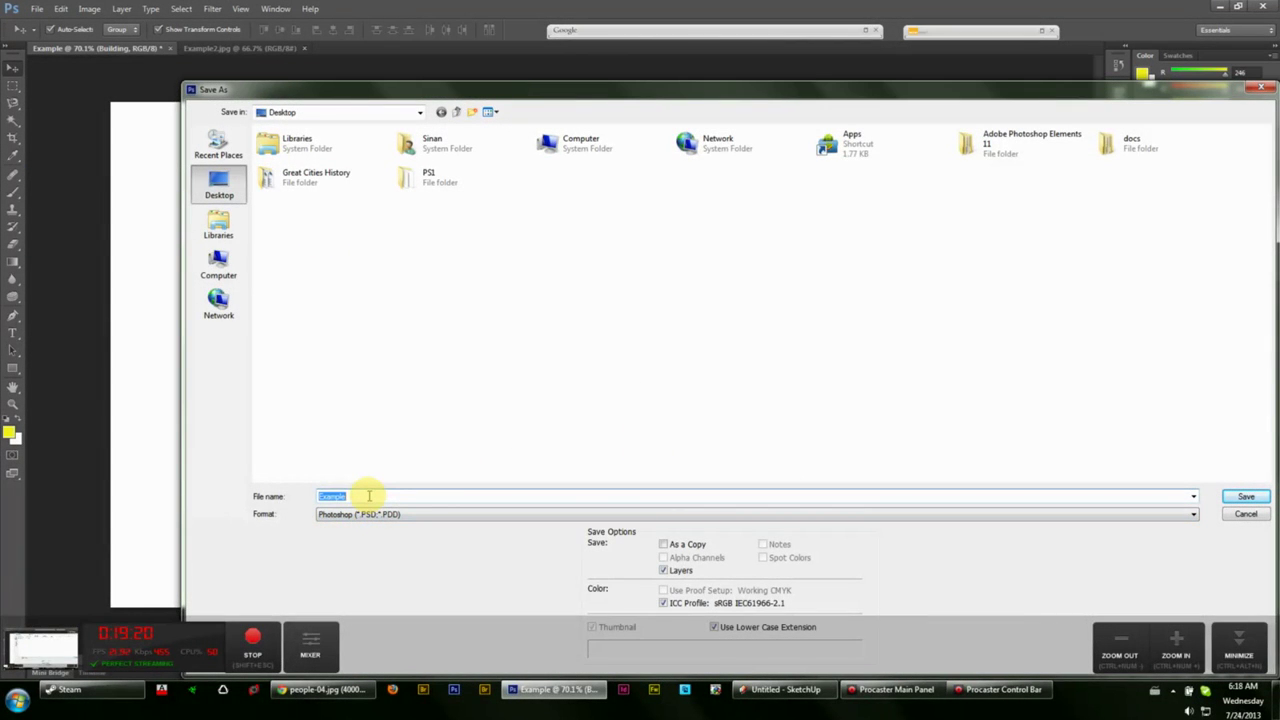
type("Minimunquality")
left_click(330, 515)
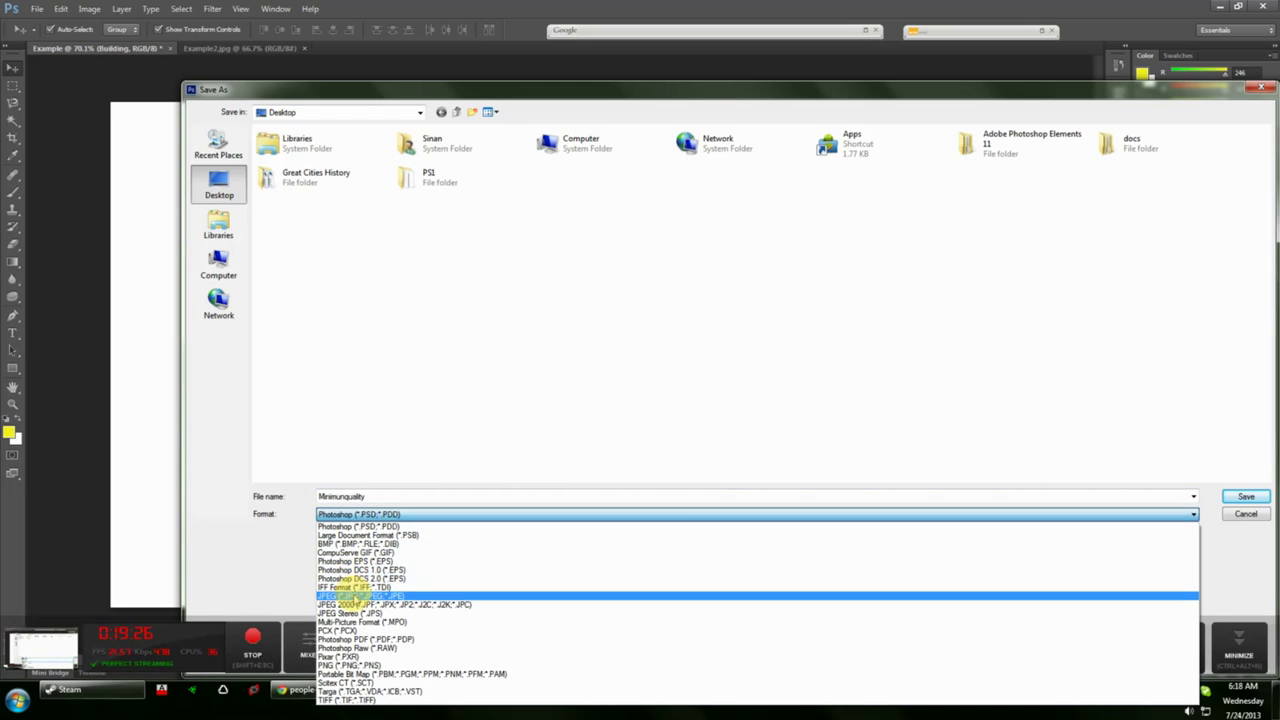
left_click(365, 595)
left_click(1245, 497)
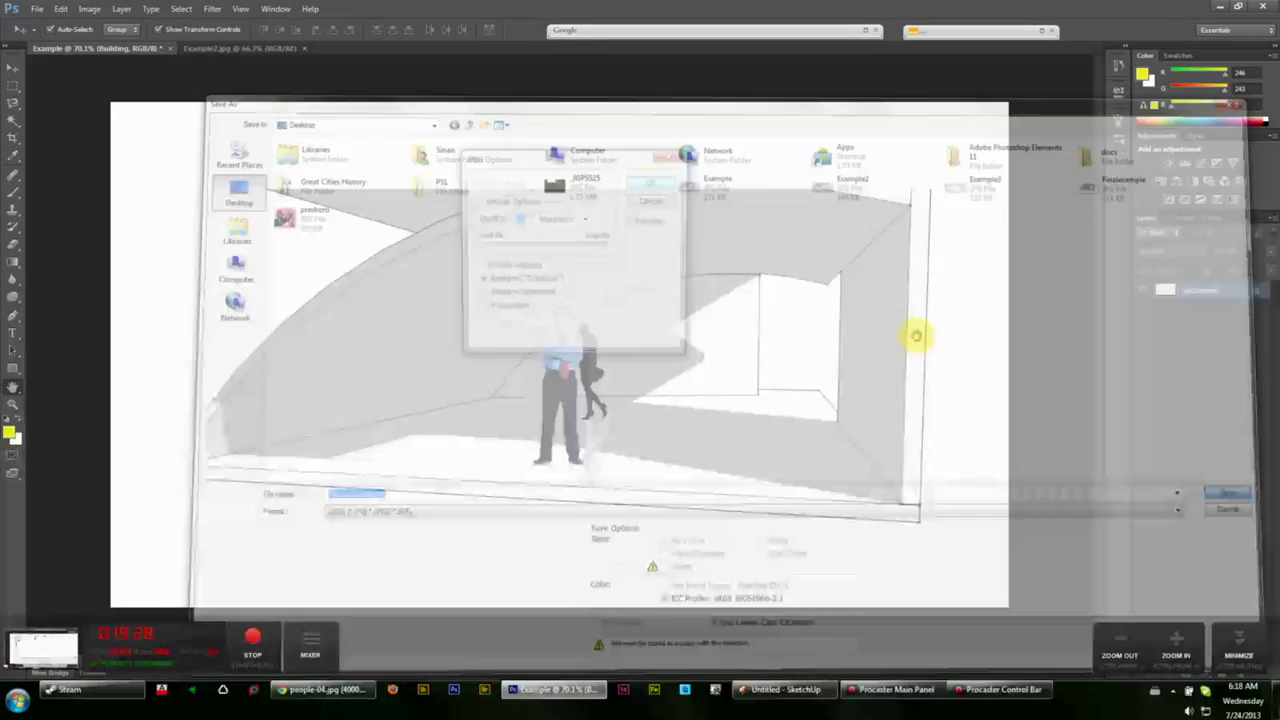
- Try different JPEG quality levels, settle on Low at quality 2, and confirm the export
left_click(575, 221)
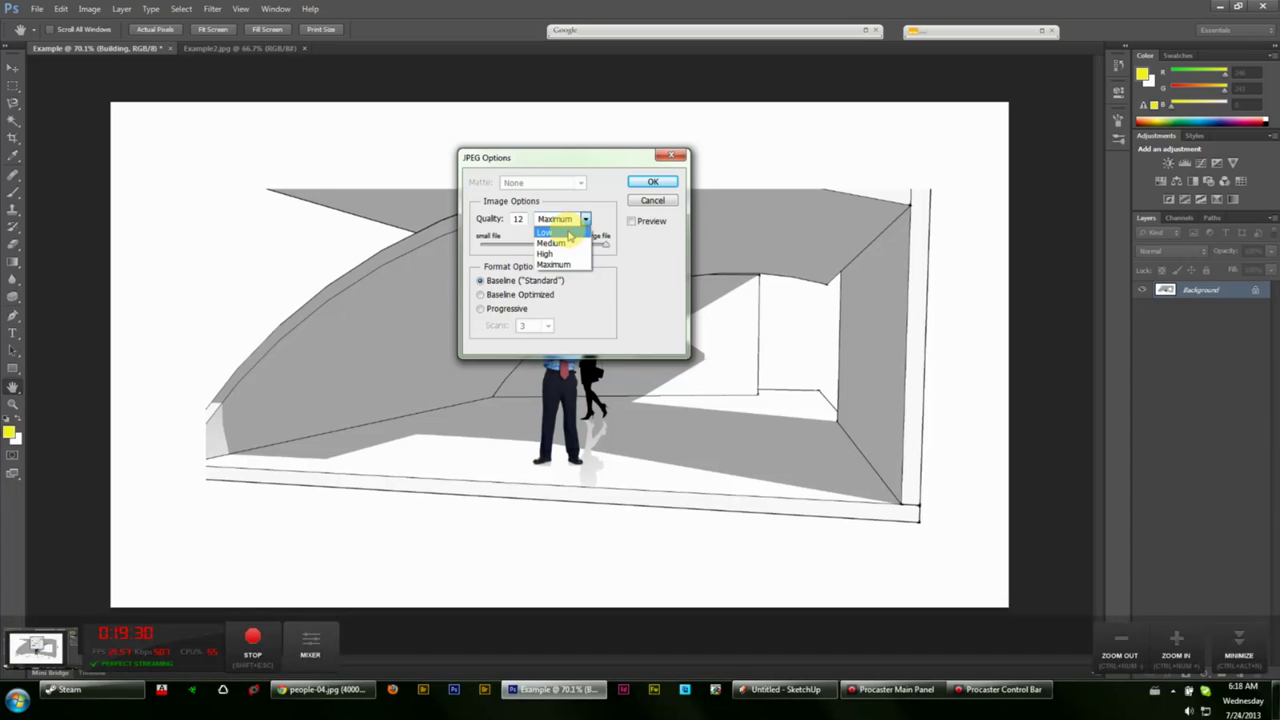
left_click(556, 231)
left_click_drag(510, 247, 481, 249)
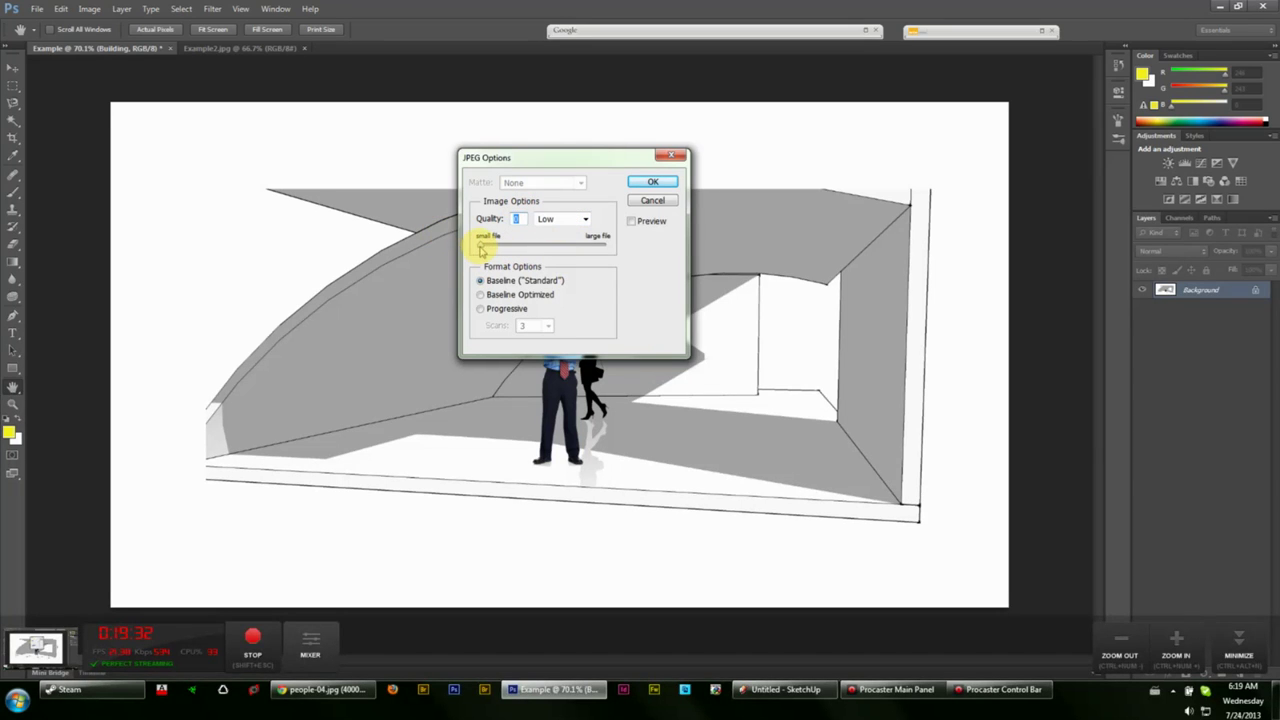
left_click(575, 219)
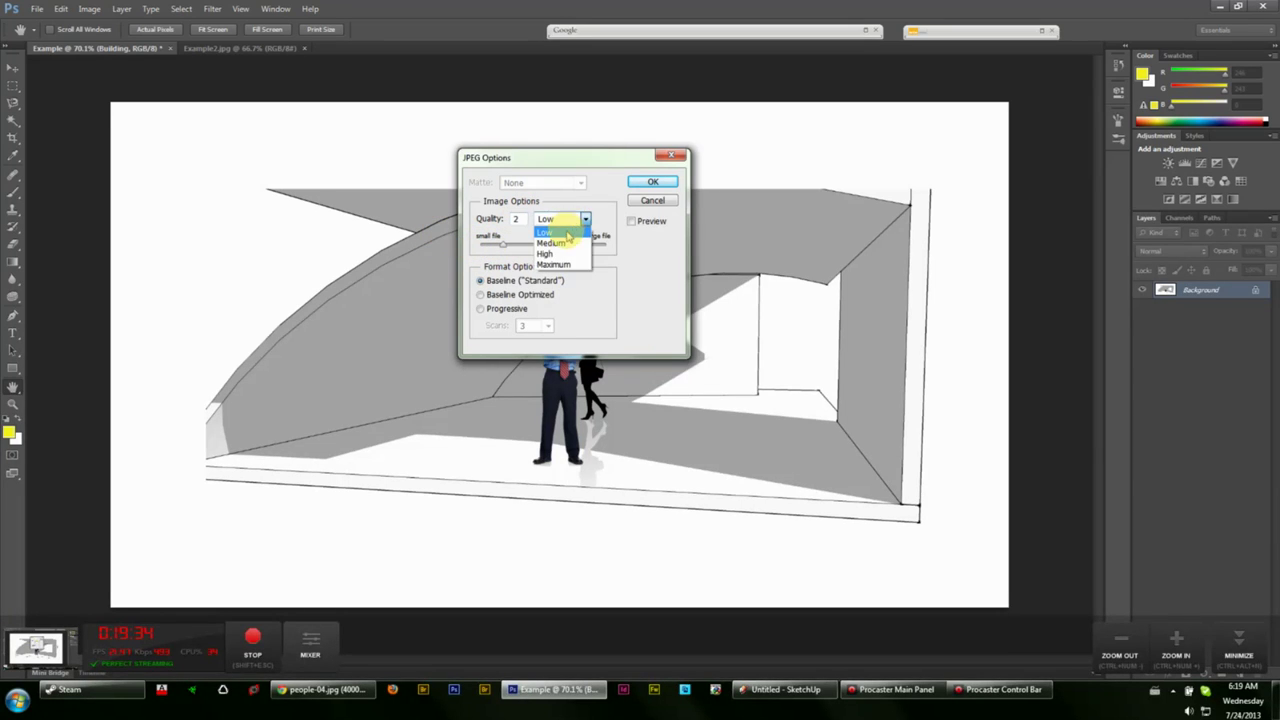
left_click(556, 231)
left_click_drag(503, 248, 518, 245)
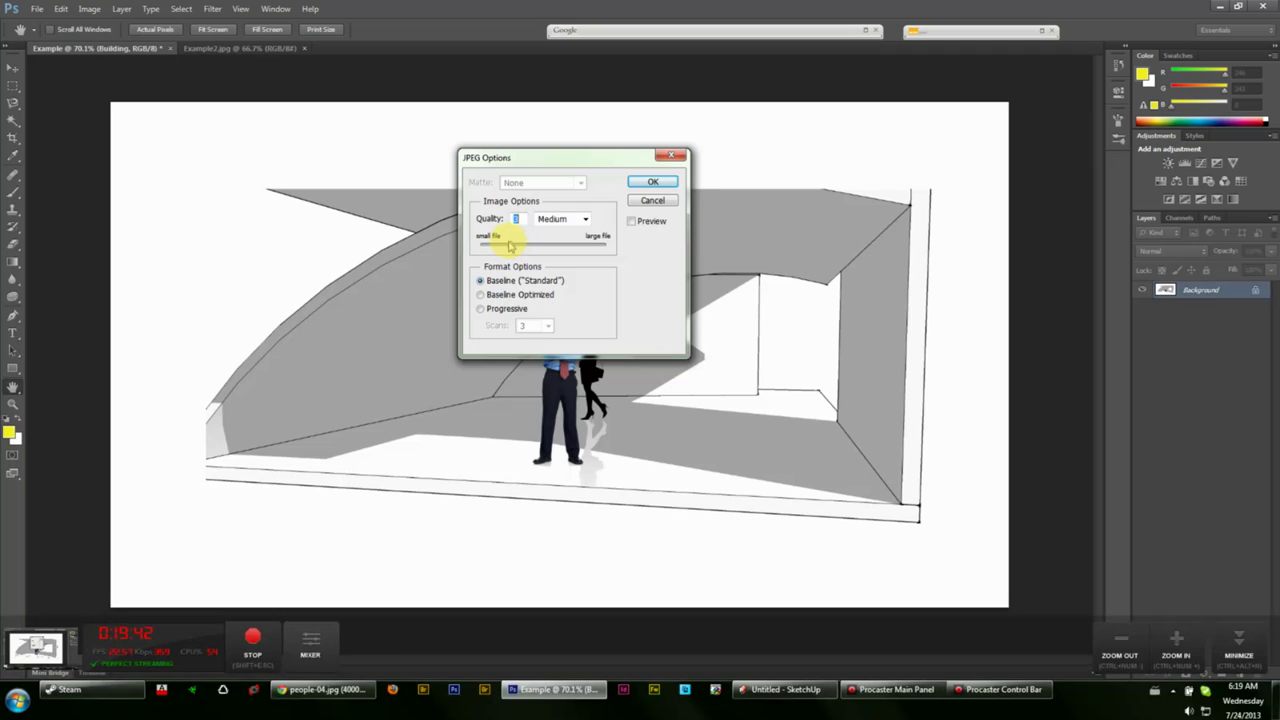
left_click(575, 219)
left_click(556, 230)
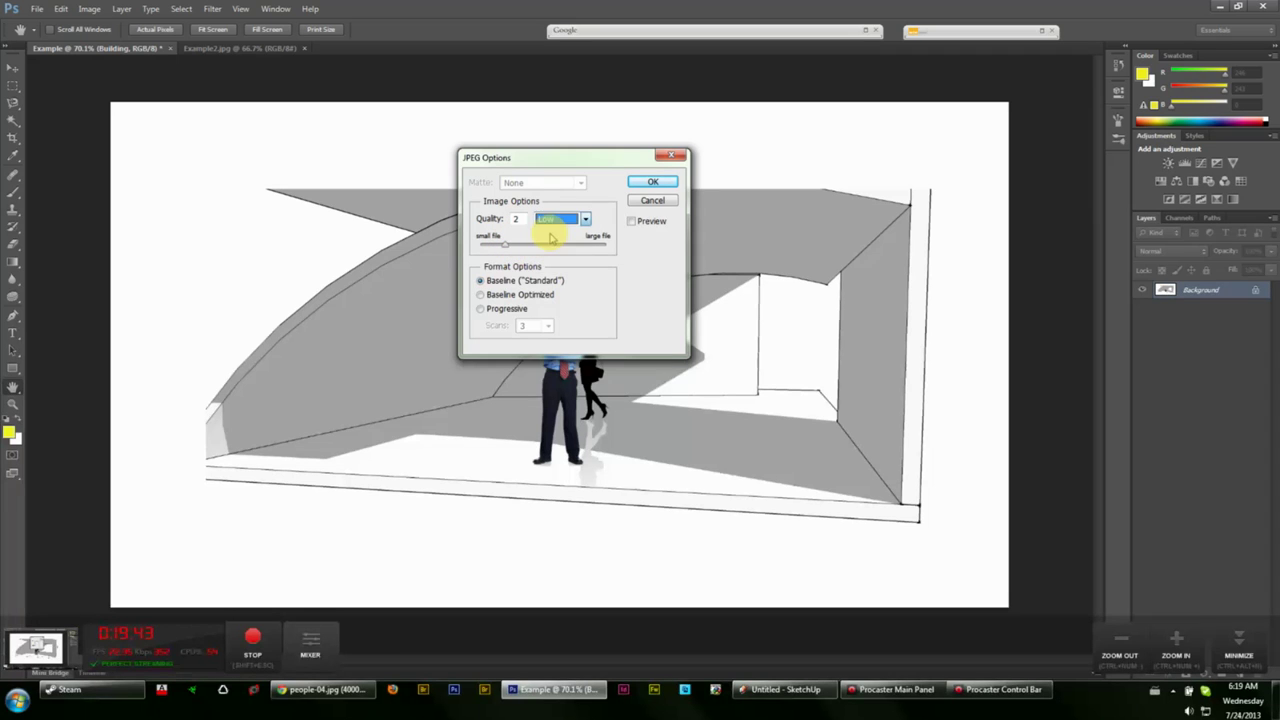
left_click(651, 183)
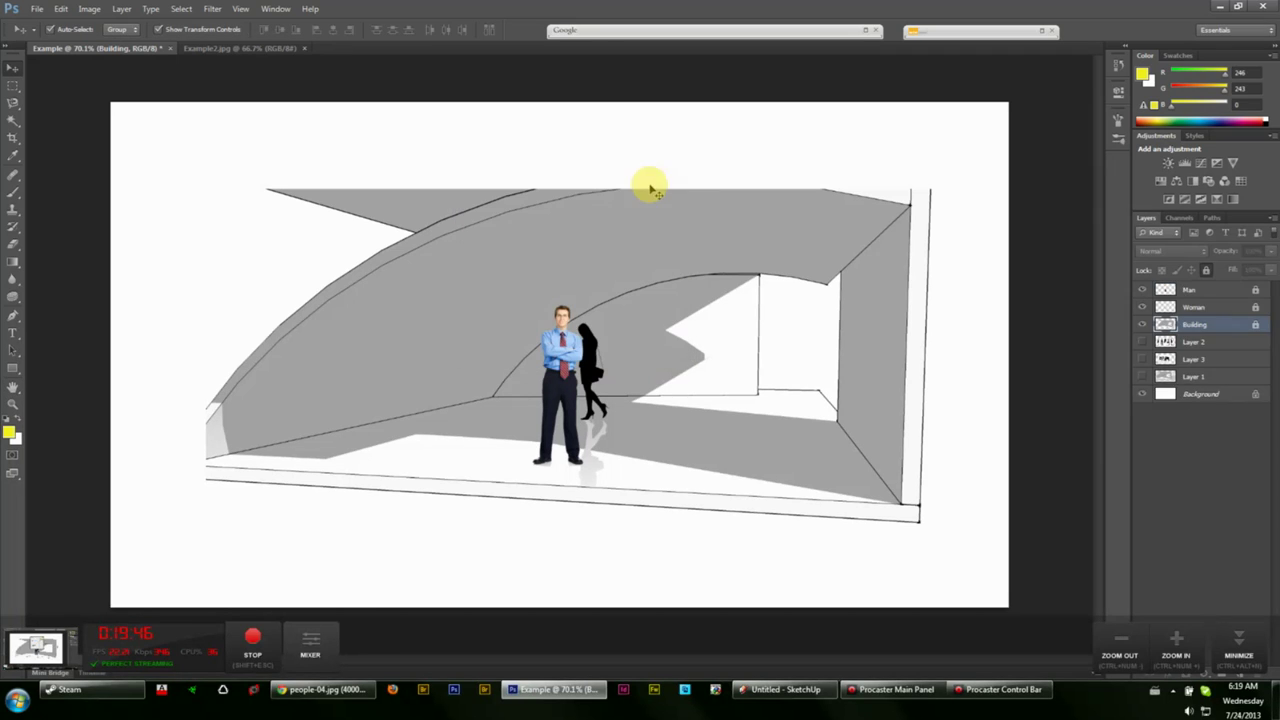
- Switch to Windows Explorer and open the Desktop folder containing the exported JPEG files
left_click(16, 692)
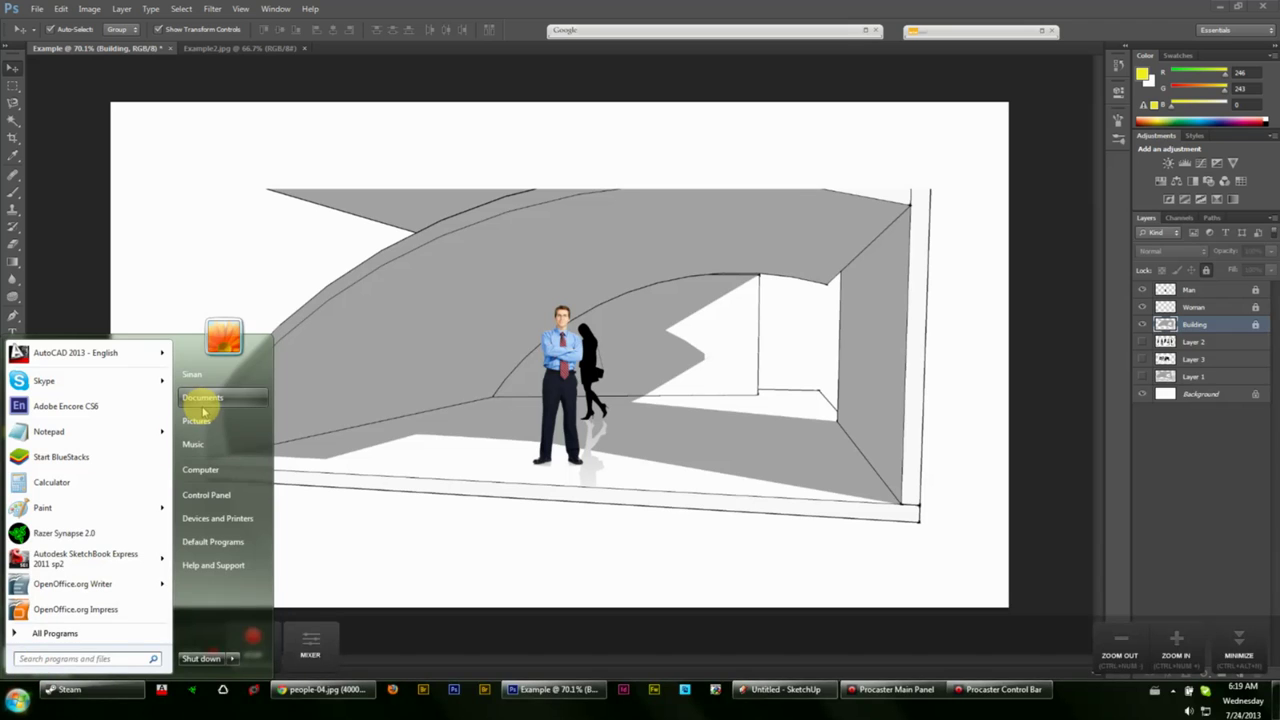
key("super+d")
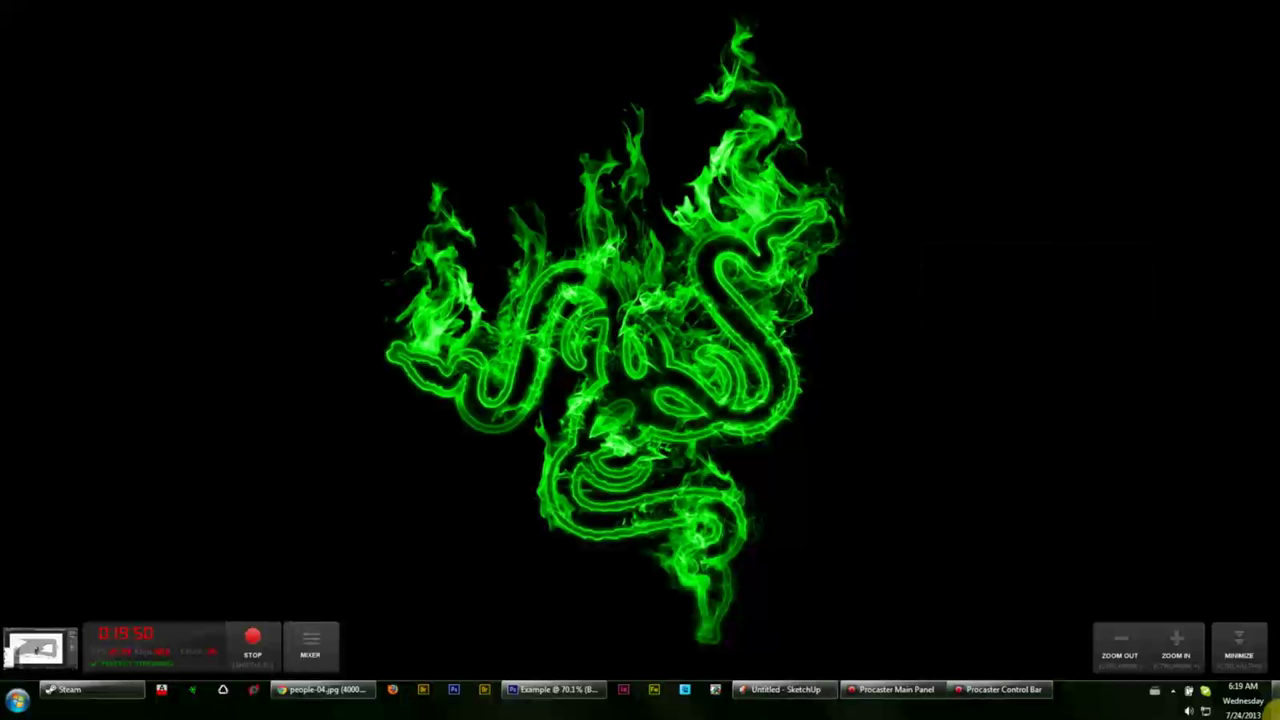
key("super")
left_click(218, 493)
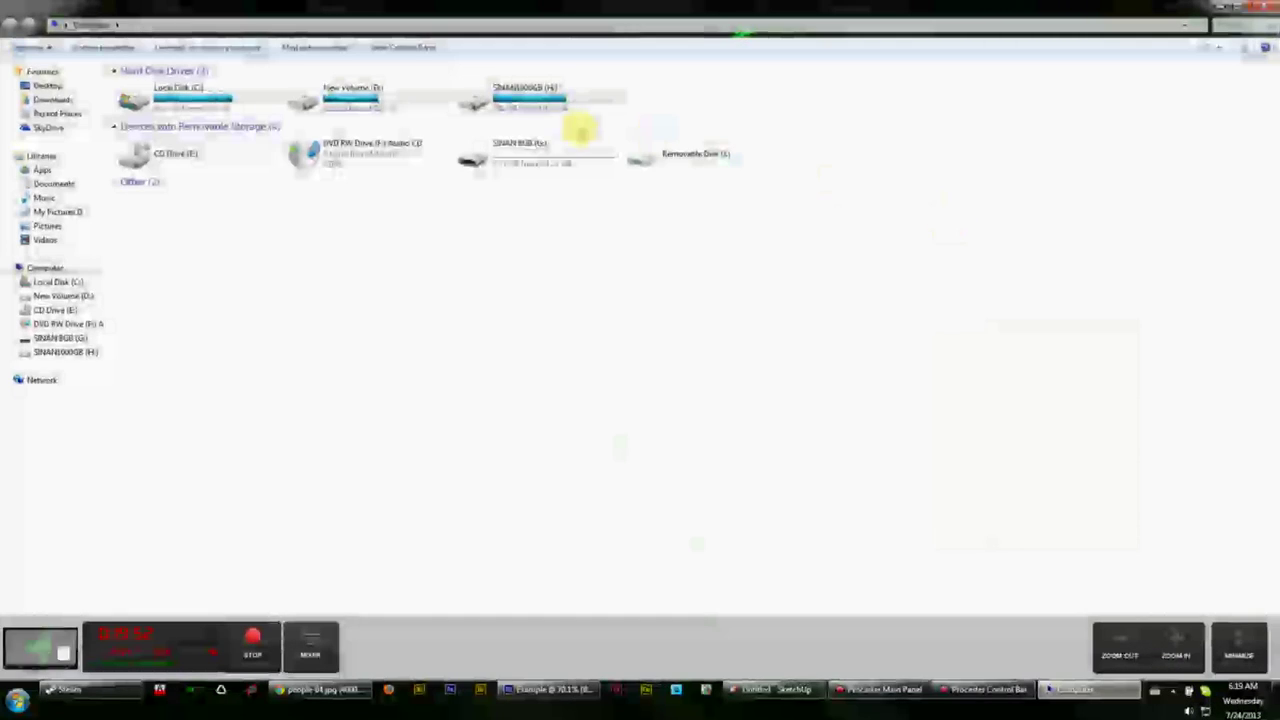
left_click(83, 87)
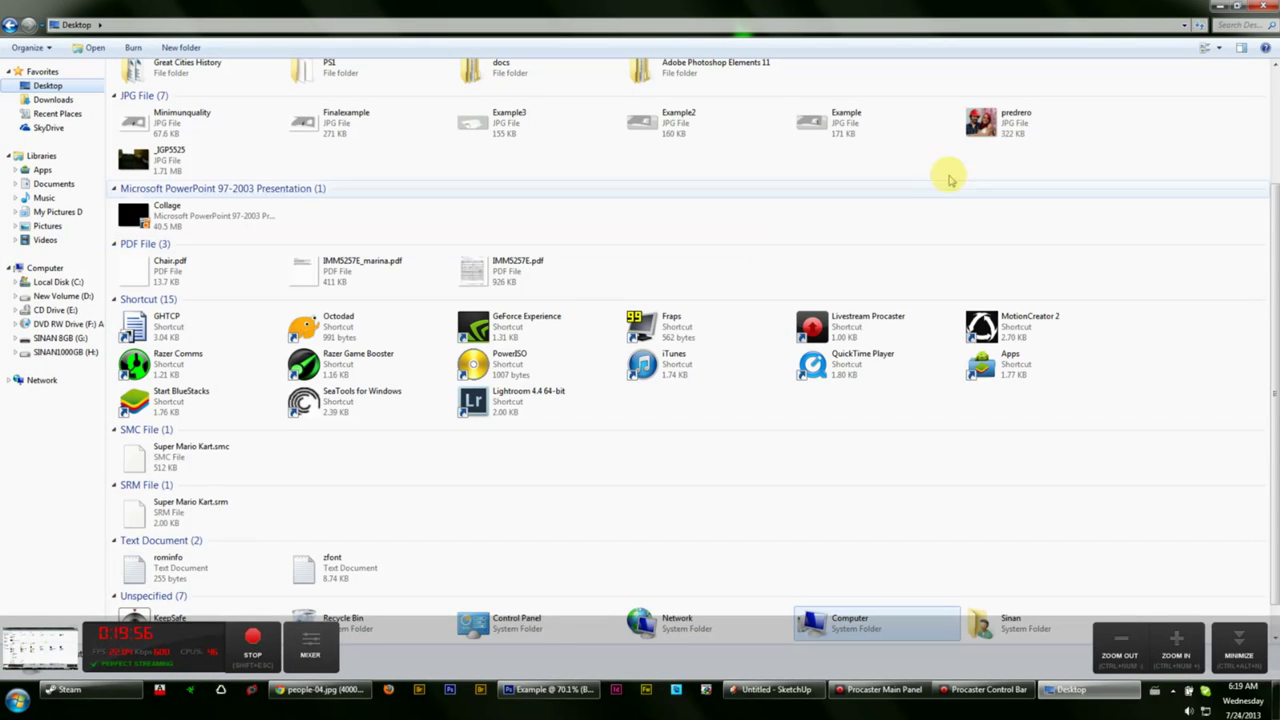
- Open the Finalexample and Minimunquality JPEGs from the Desktop folder in separate Windows Photo Viewer windows, with Finalexample filling half the screen
double_click(358, 128)
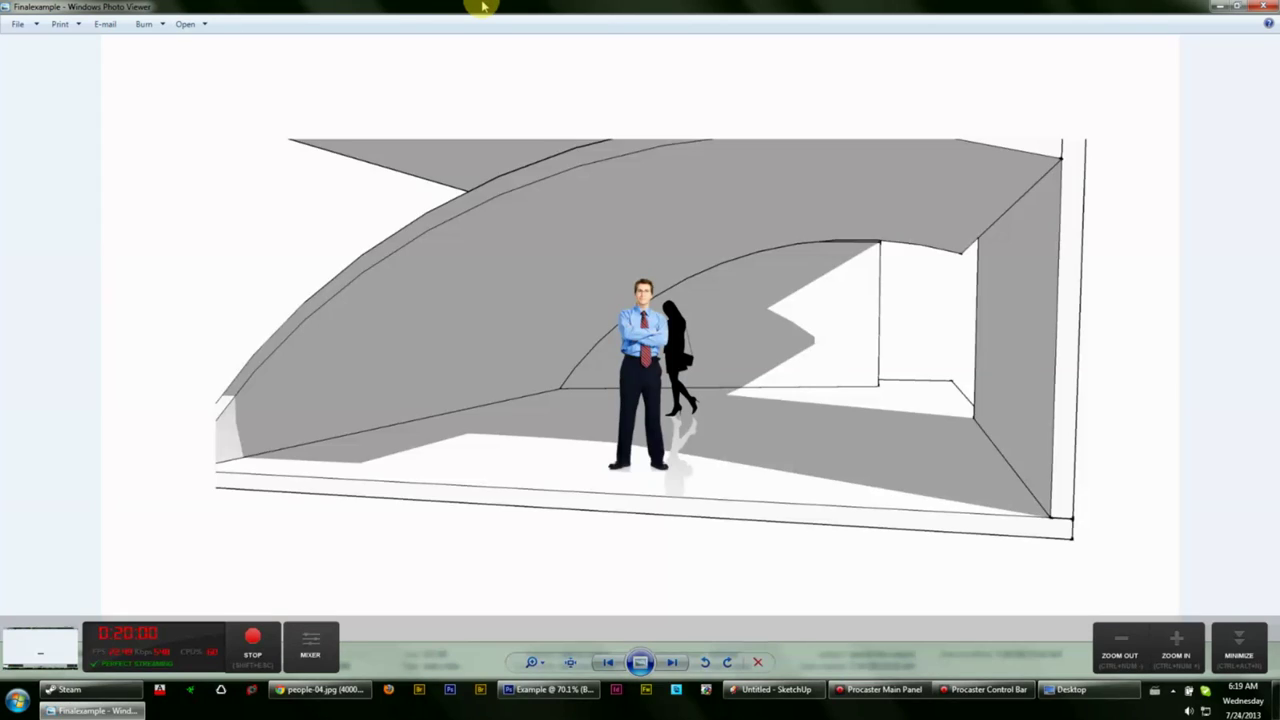
left_click_drag(508, 6, 5, 5)
left_click_drag(266, 8, 1171, 34)
left_click(210, 112)
double_click(210, 112)
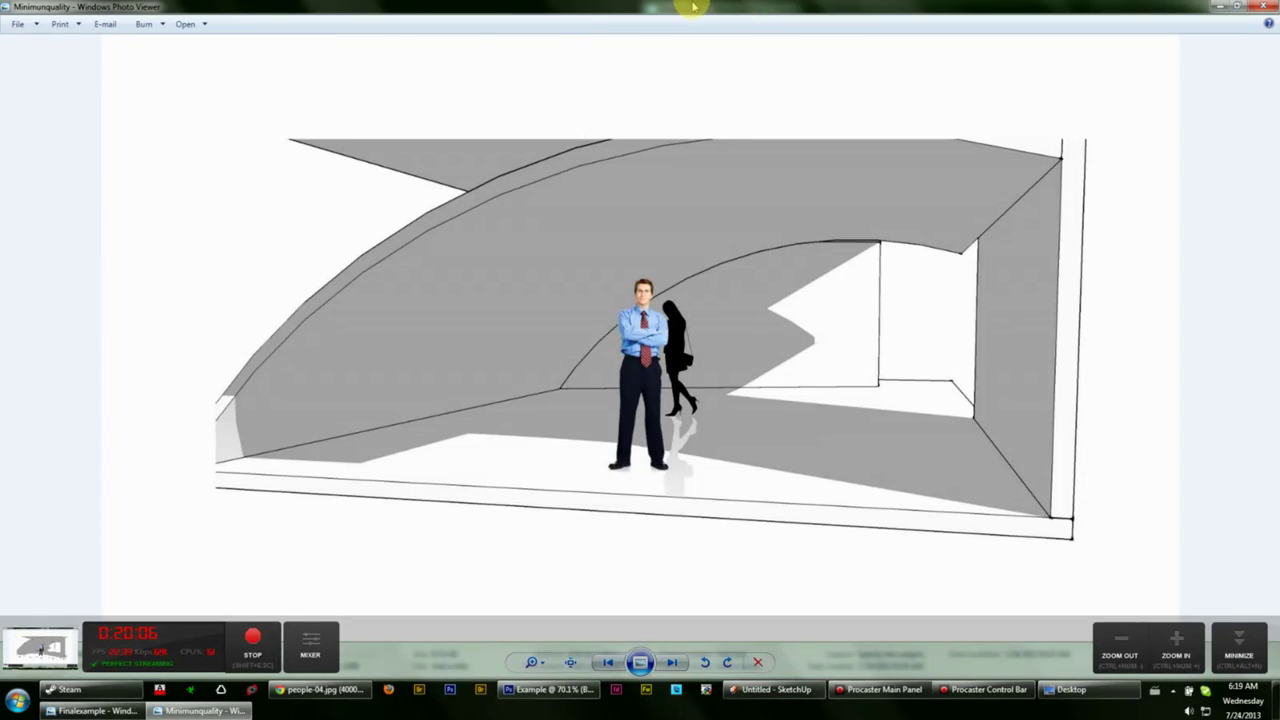
- Fit the Minimunquality viewer window to half the screen and examine the man and woman up close for compression artifacts
left_click_drag(693, 7, 166, 20)
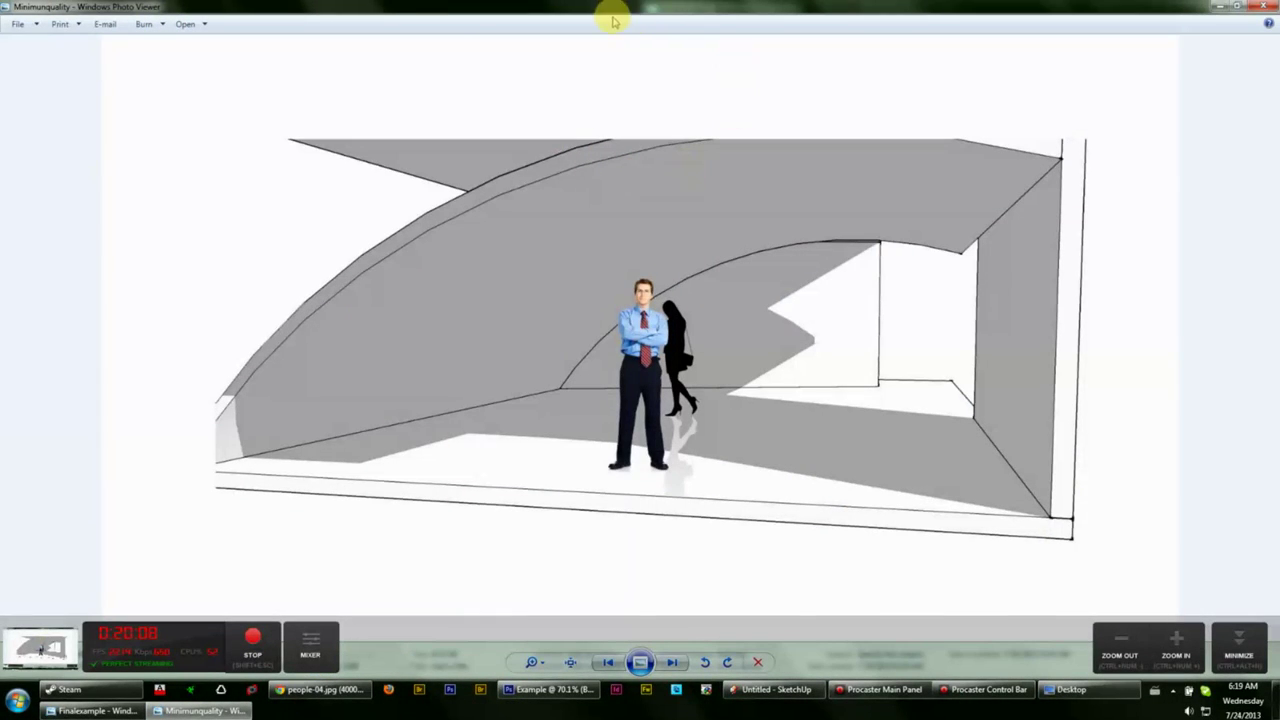
left_click_drag(255, 17, 1278, 226)
scroll(1066, 337, "up", 3)
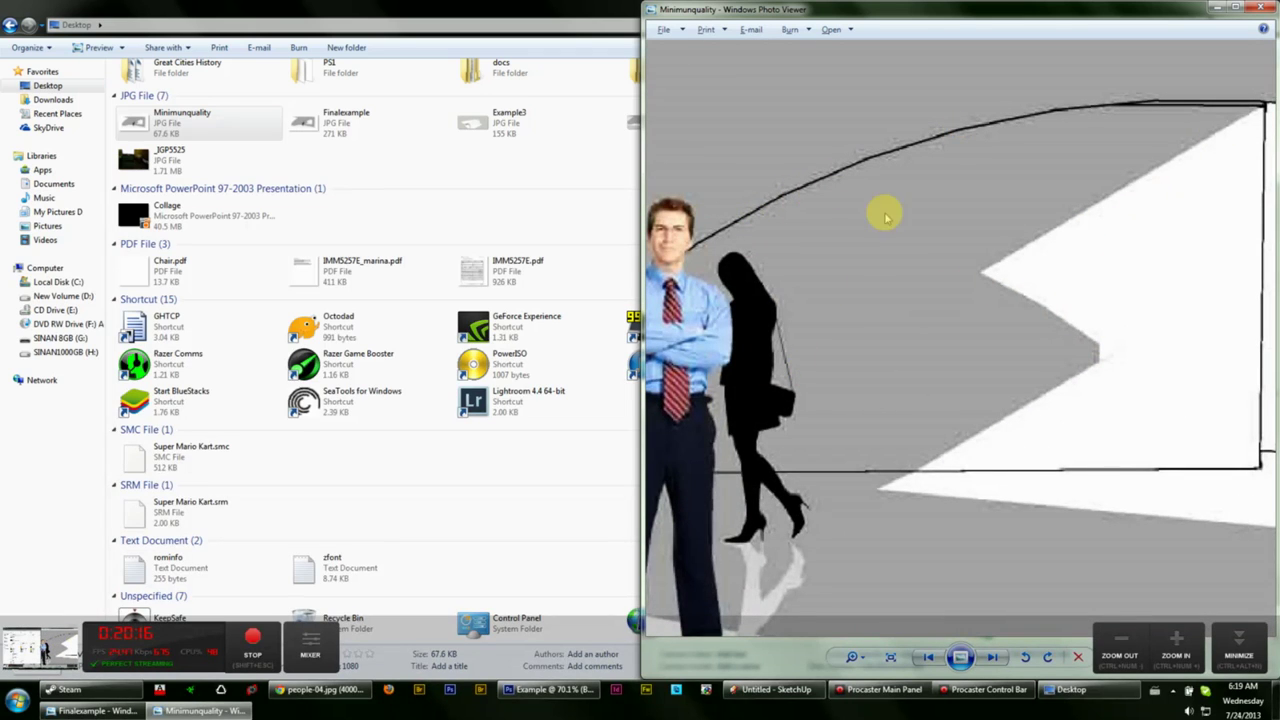
scroll(849, 234, "up", 1)
scroll(798, 295, "up", 1)
scroll(798, 295, "down", 2)
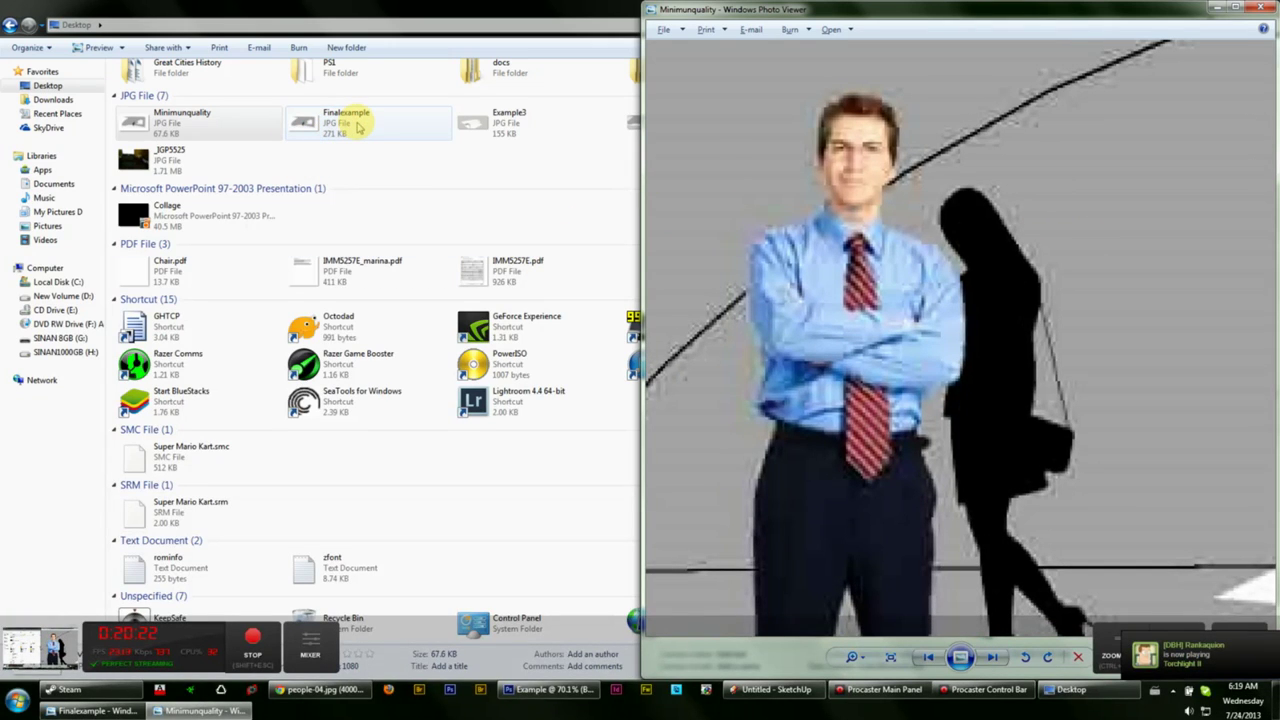
- Place the Finalexample viewer beside Minimunquality and compare the man and woman at a matching magnification
left_click(95, 710)
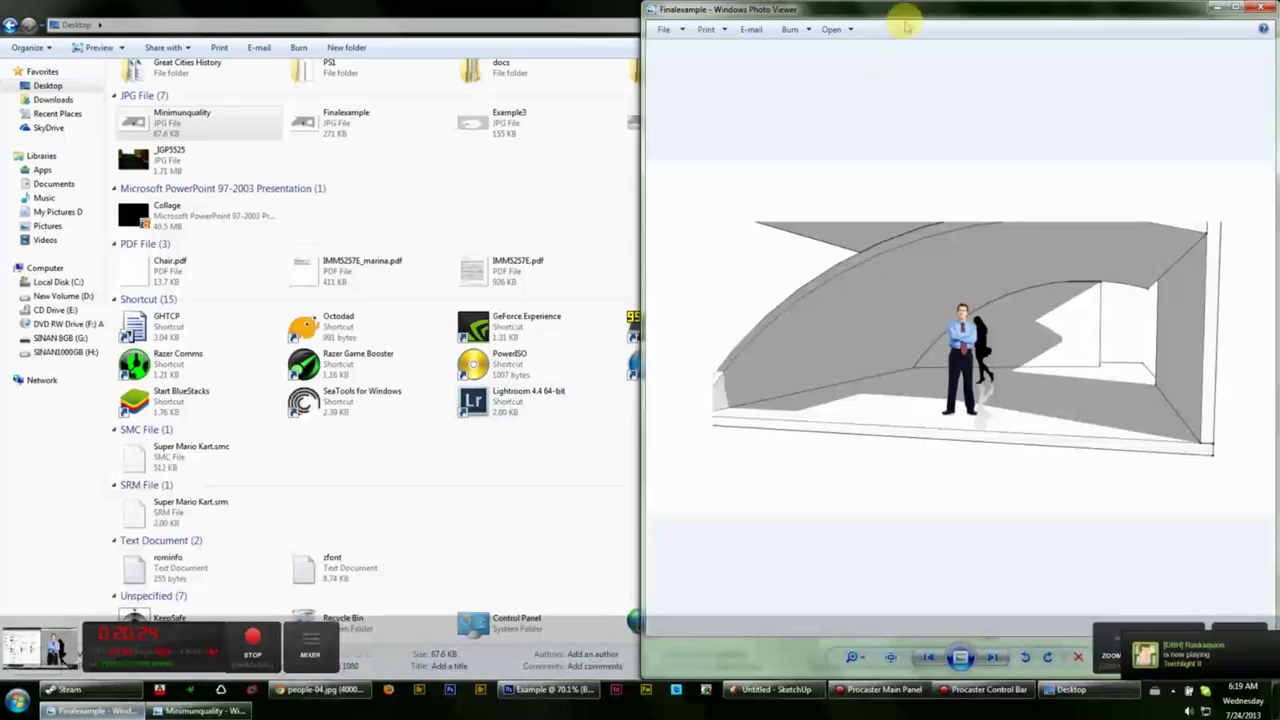
left_click_drag(885, 14, 2, 12)
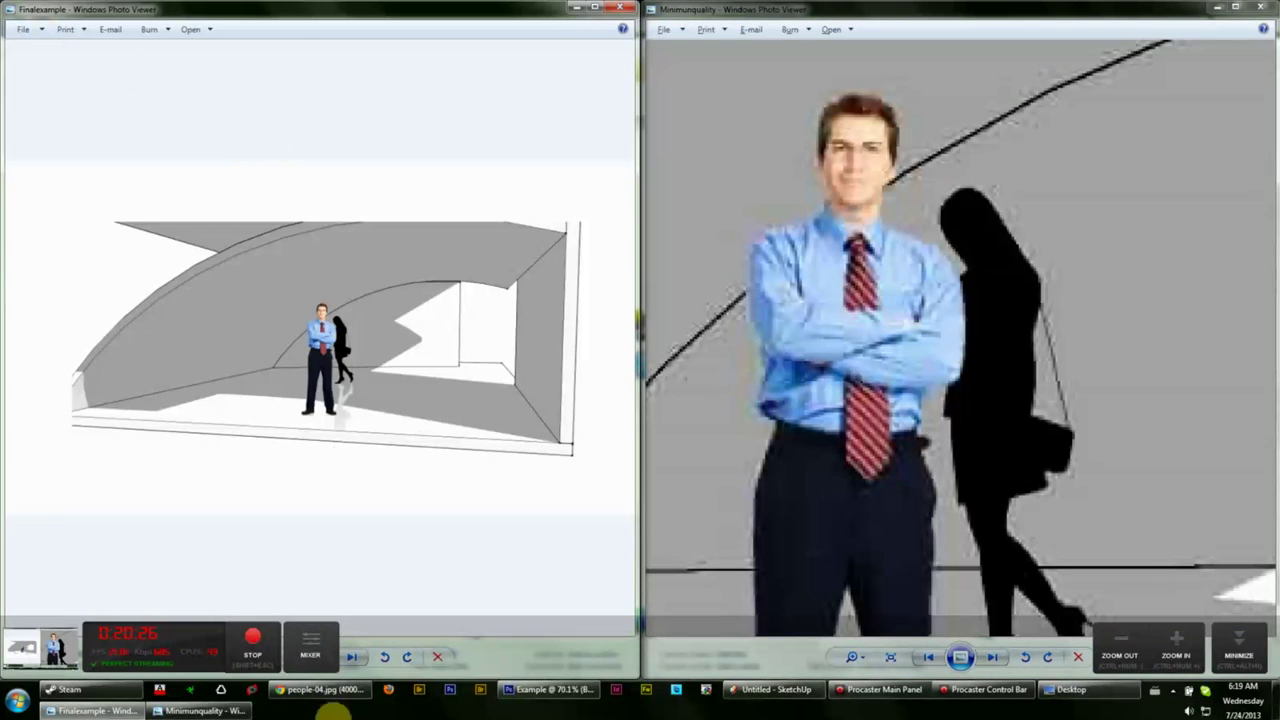
scroll(369, 325, "up", 5)
mouse_move(380, 346)
left_mouse_down()
mouse_move(511, 257)
mouse_move(507, 314)
left_mouse_up()
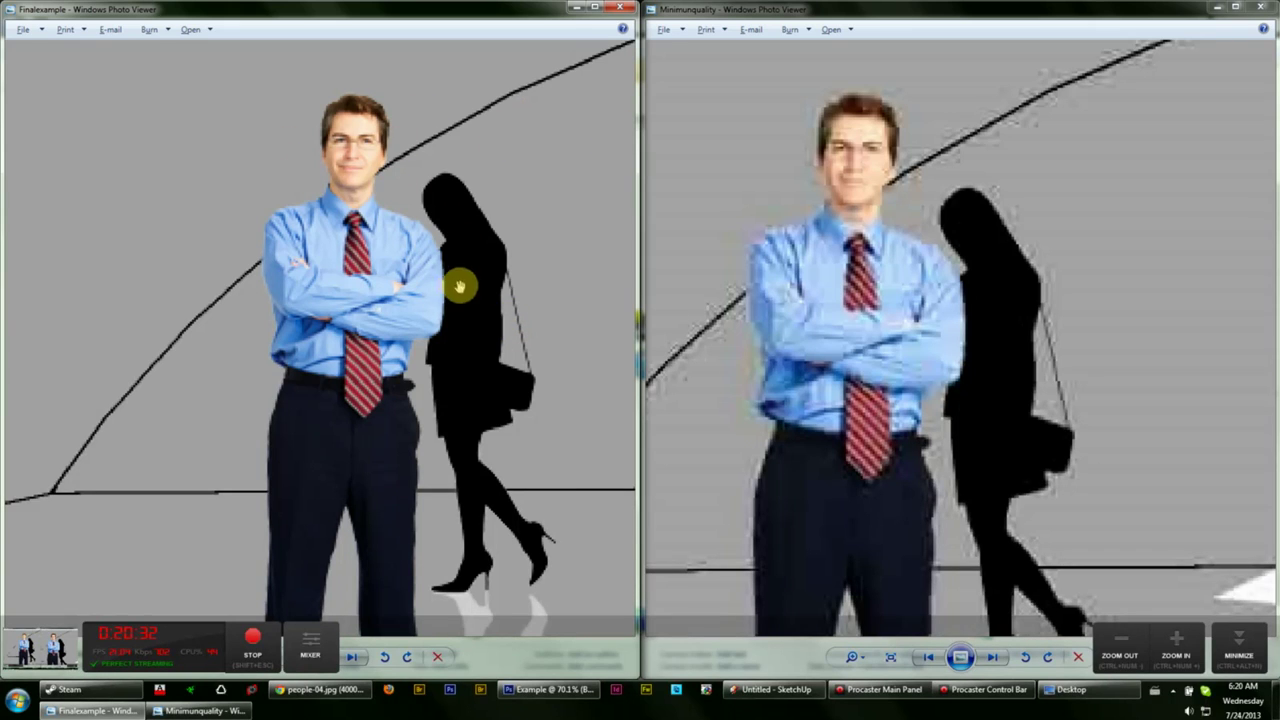
scroll(450, 305, "up", 2)
left_click_drag(409, 290, 411, 288)
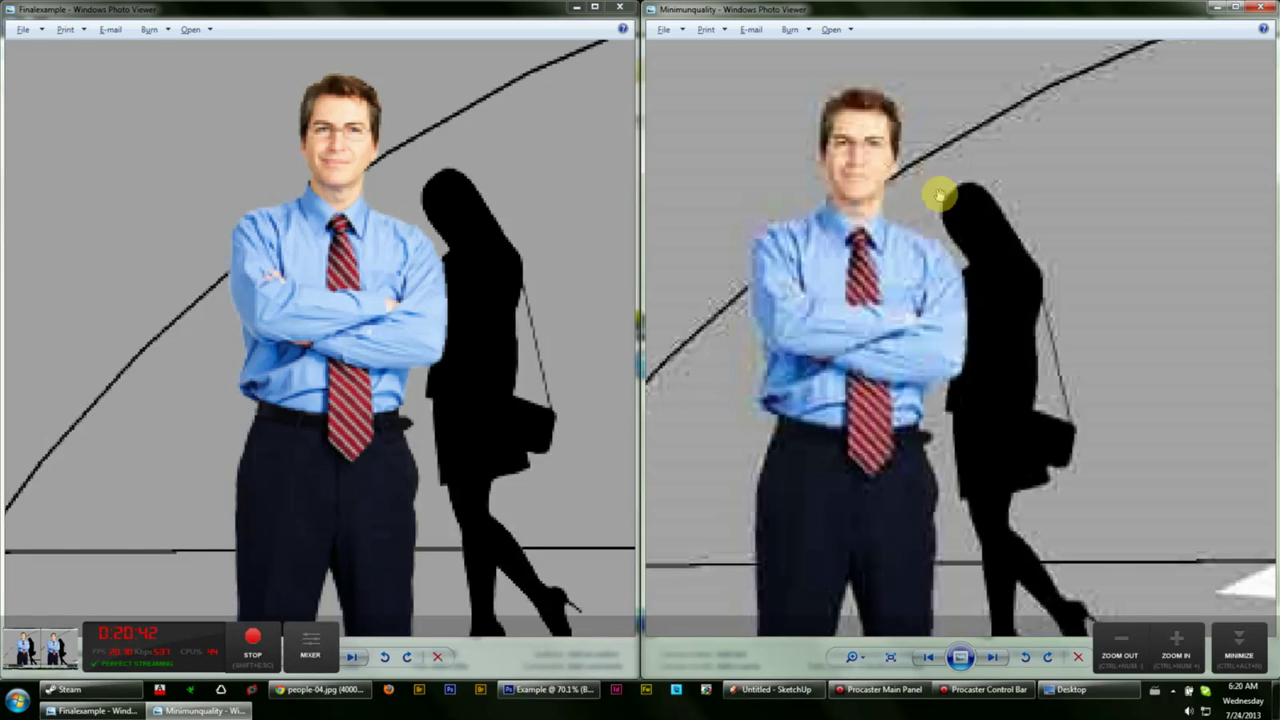
- Switch to Photoshop and examine the man and woman in the Example document up close
left_click(540, 689)
scroll(558, 345, "up", 6, "alt")
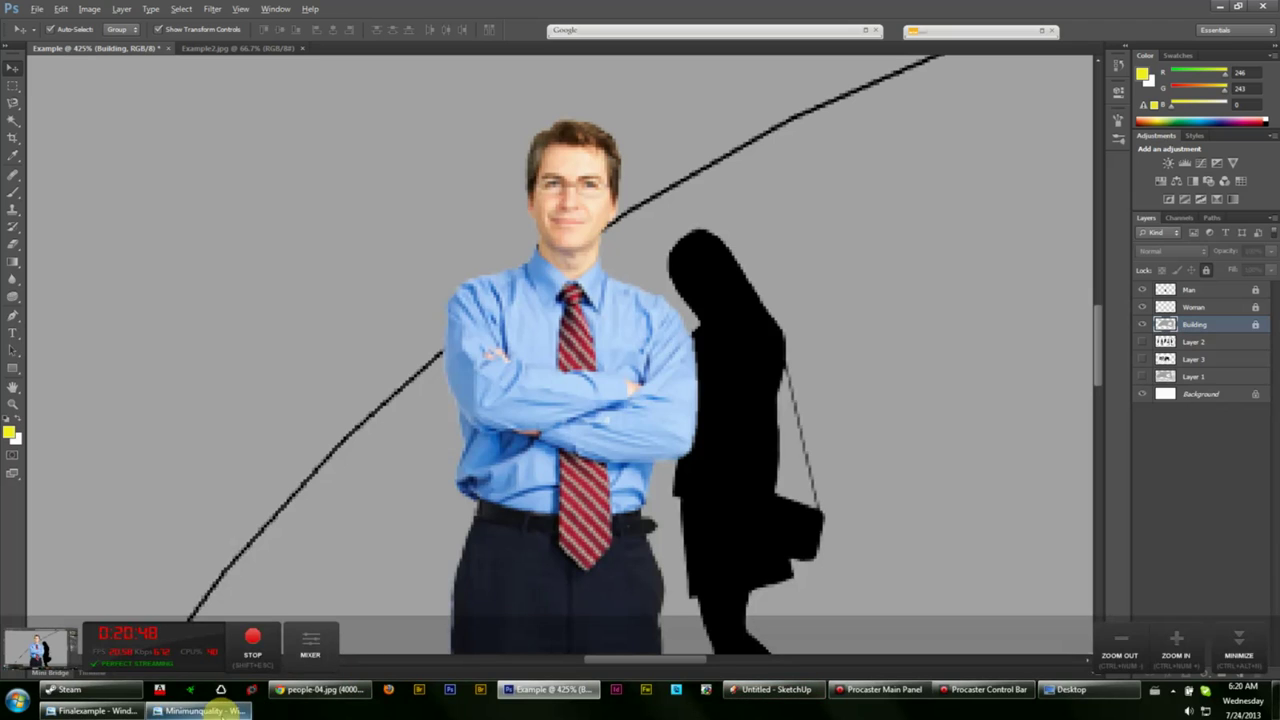
left_click(205, 710)
left_click(205, 710)
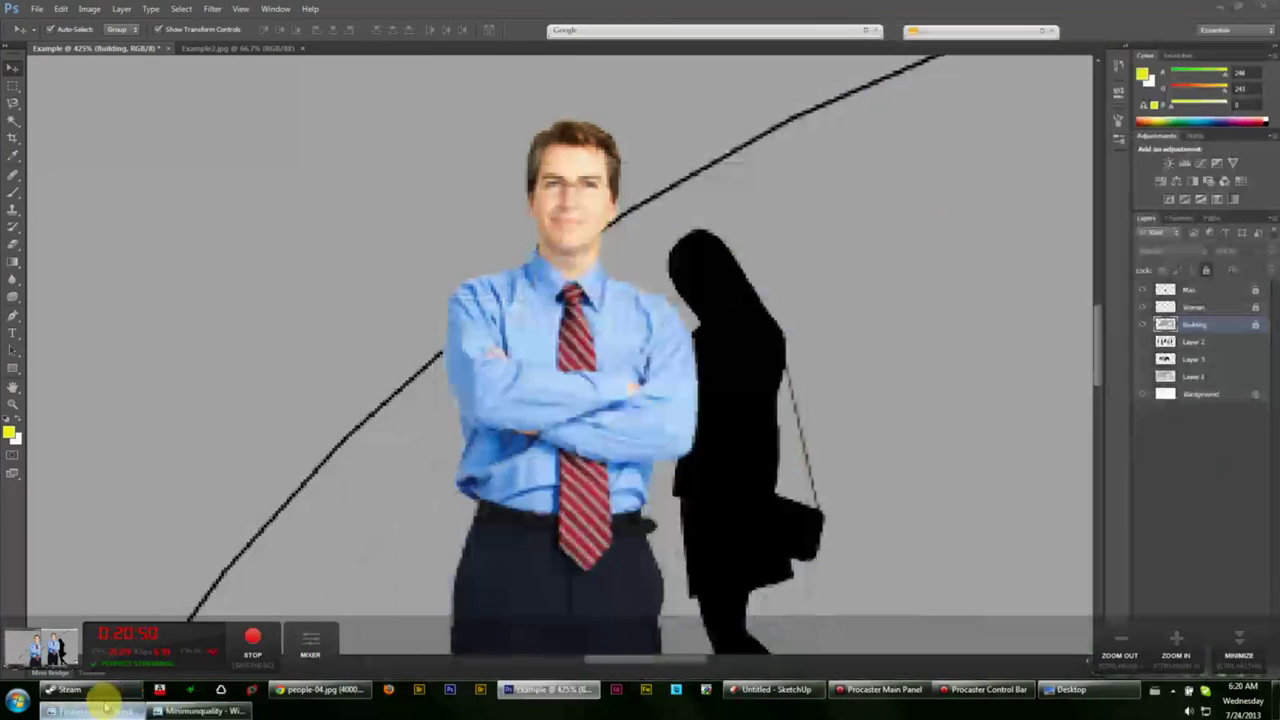
- Bring the Finalexample viewer over the Photoshop document and compare the maximum-quality JPEG's figures with the original
left_click(95, 710)
left_click_drag(500, 408, 623, 337)
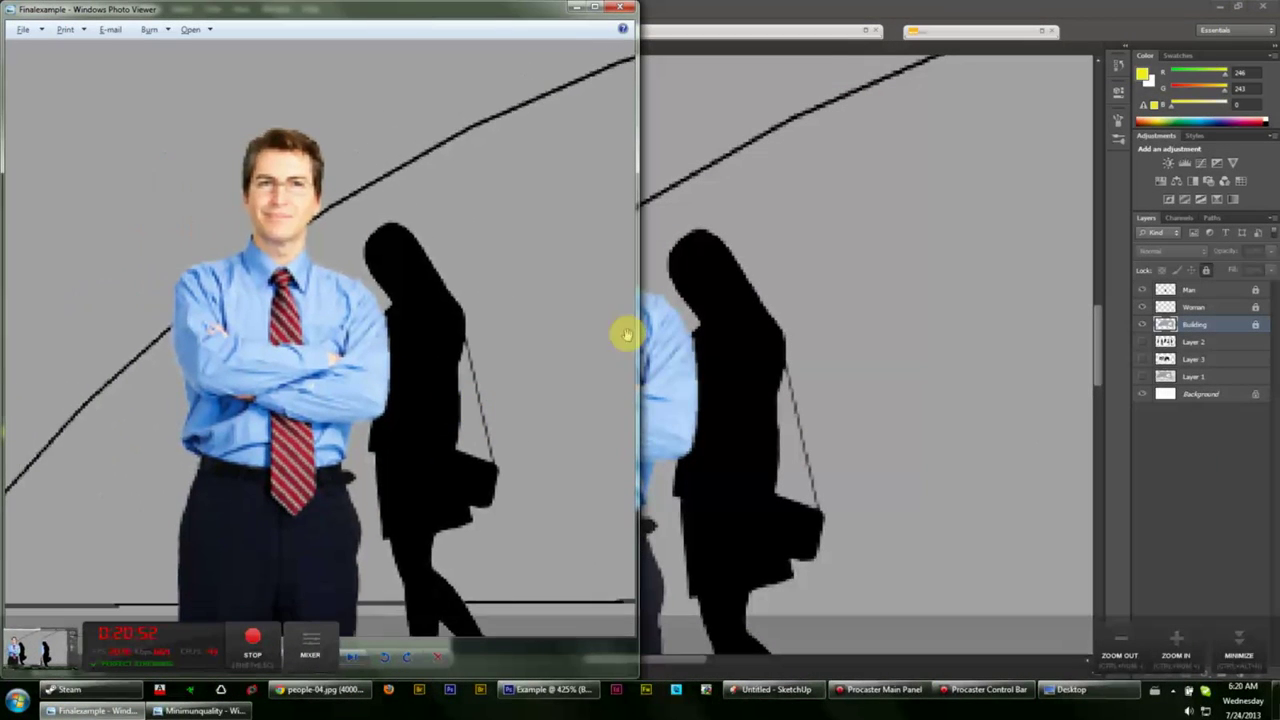
left_click_drag(440, 10, 1140, 45)
mouse_move(971, 325)
left_mouse_down()
mouse_move(951, 354)
mouse_move(962, 347)
left_mouse_up()
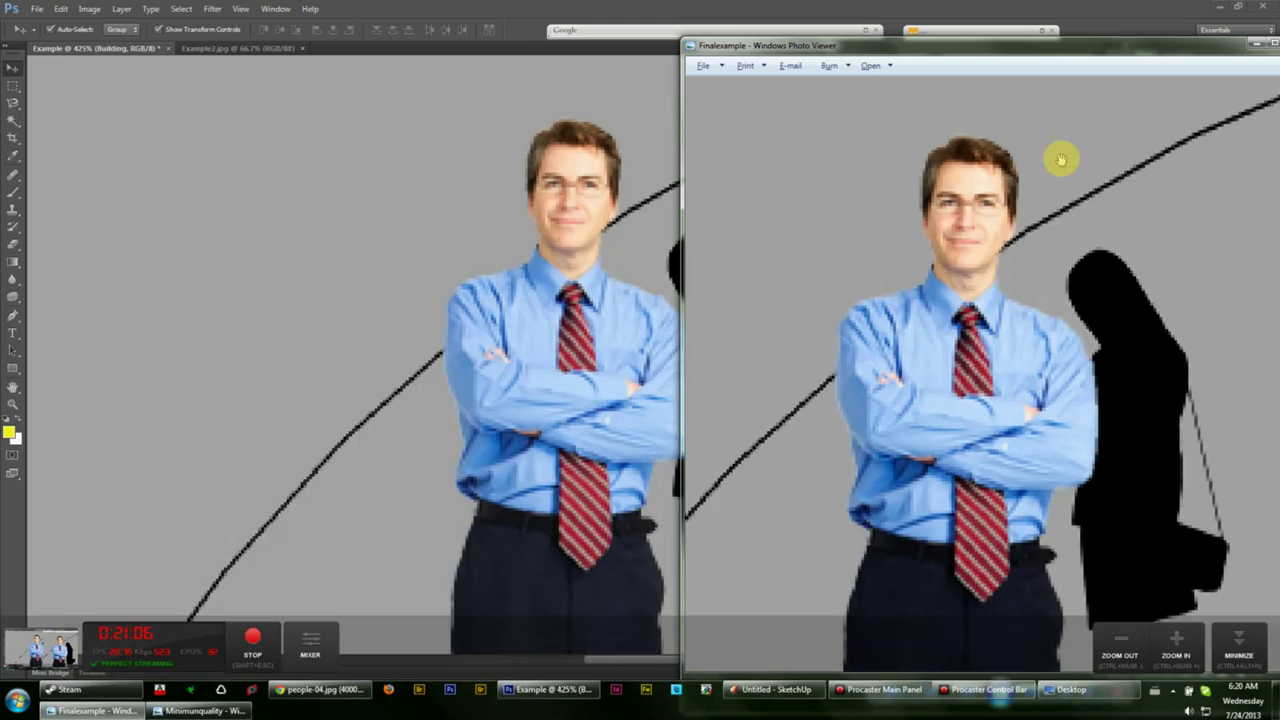
left_click_drag(1000, 45, 717, 46)
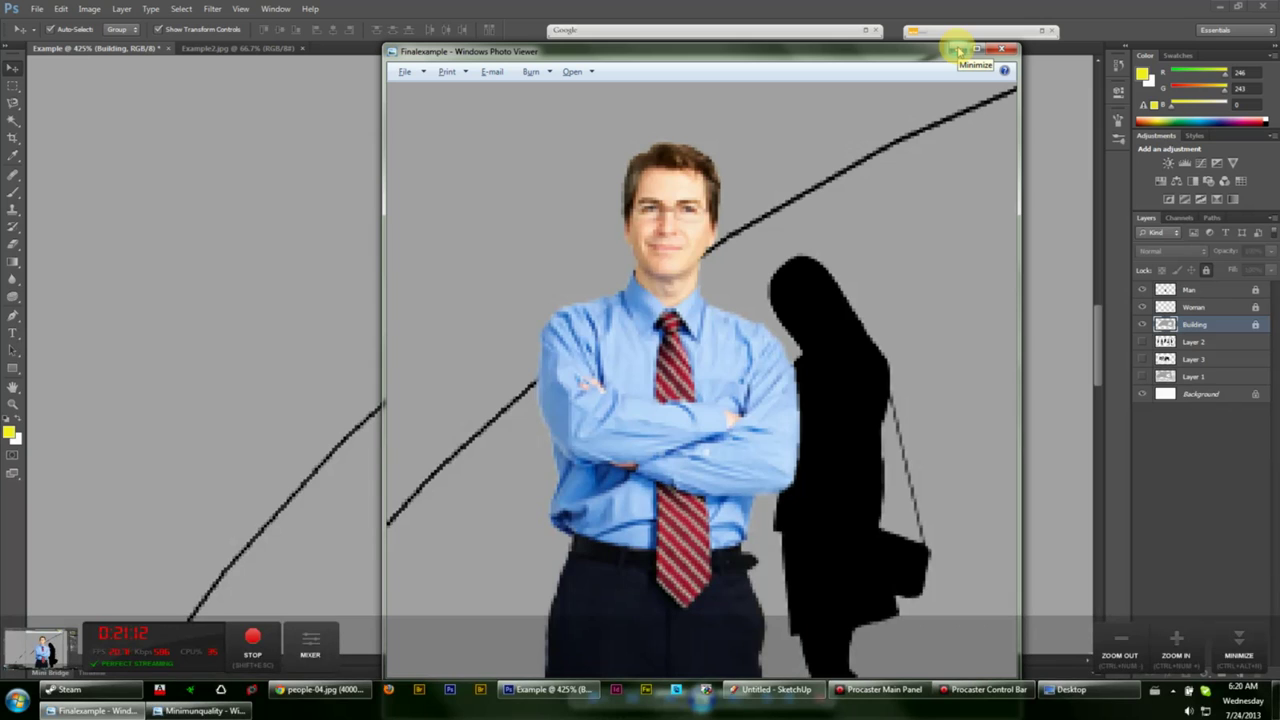
- Minimize the Finalexample viewer and show the whole Example composition in Photoshop
left_click(956, 50)
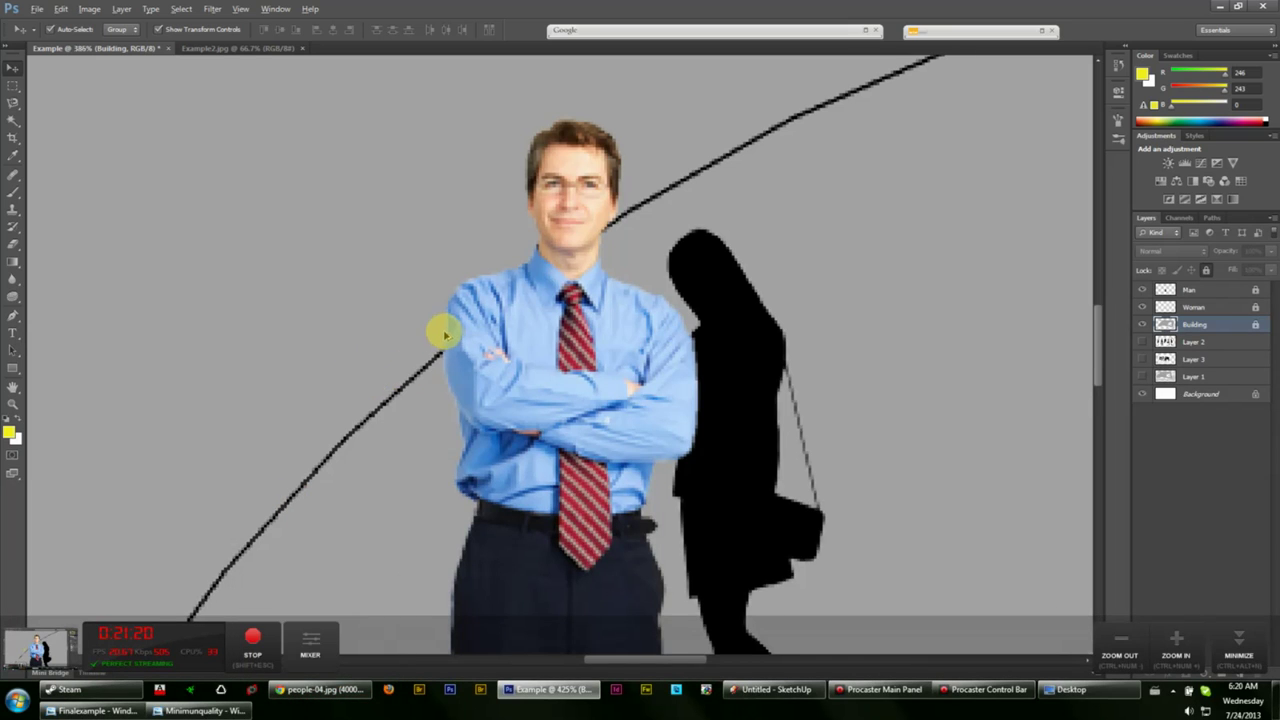
scroll(443, 333, "down", 5)
scroll(443, 340, "down", 1)
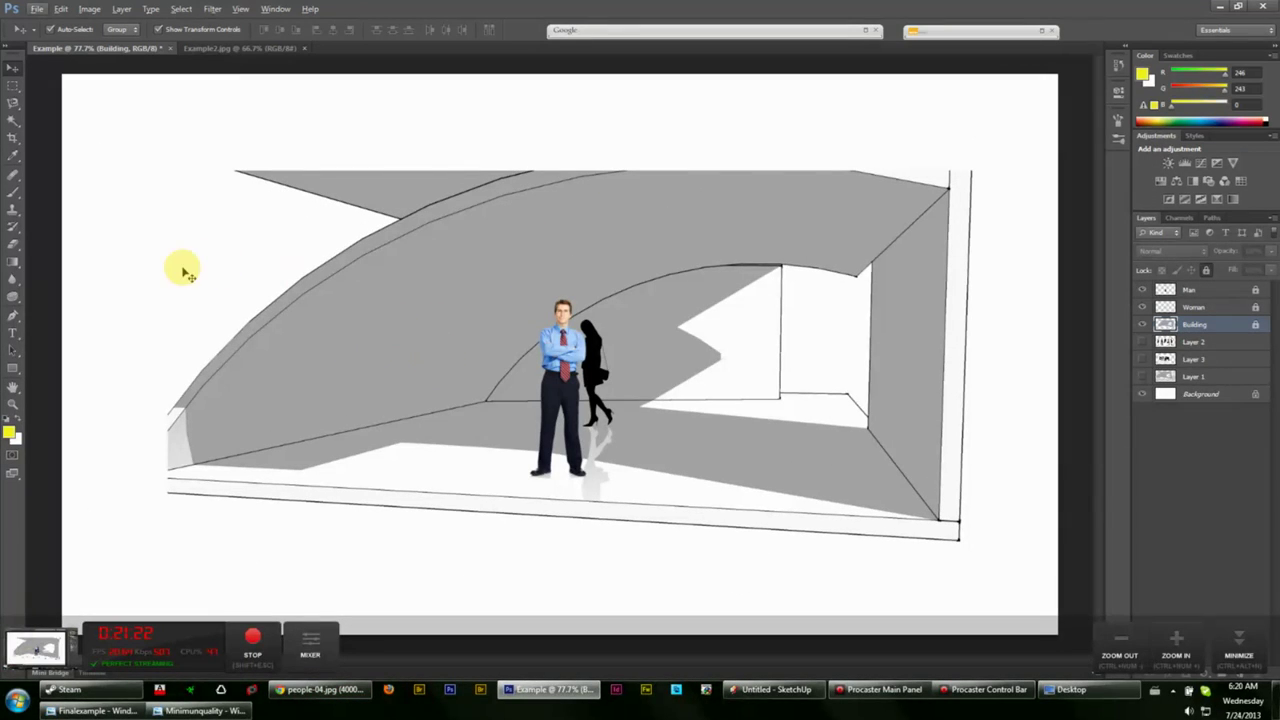